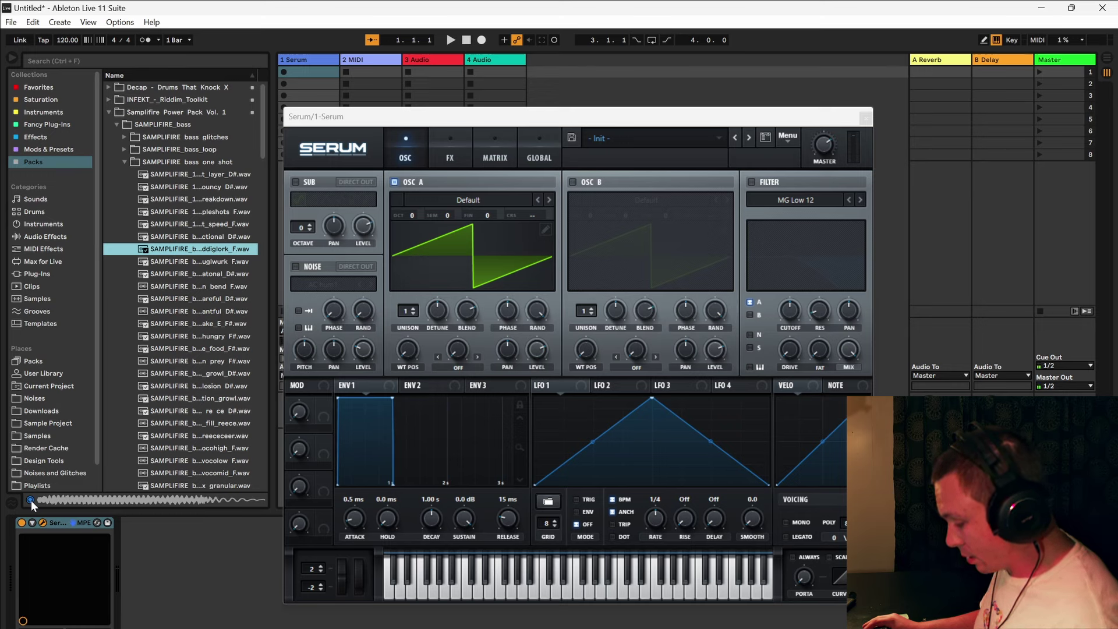
pyautogui.moveTo(30, 501); pyautogui.dragTo(469, 253)
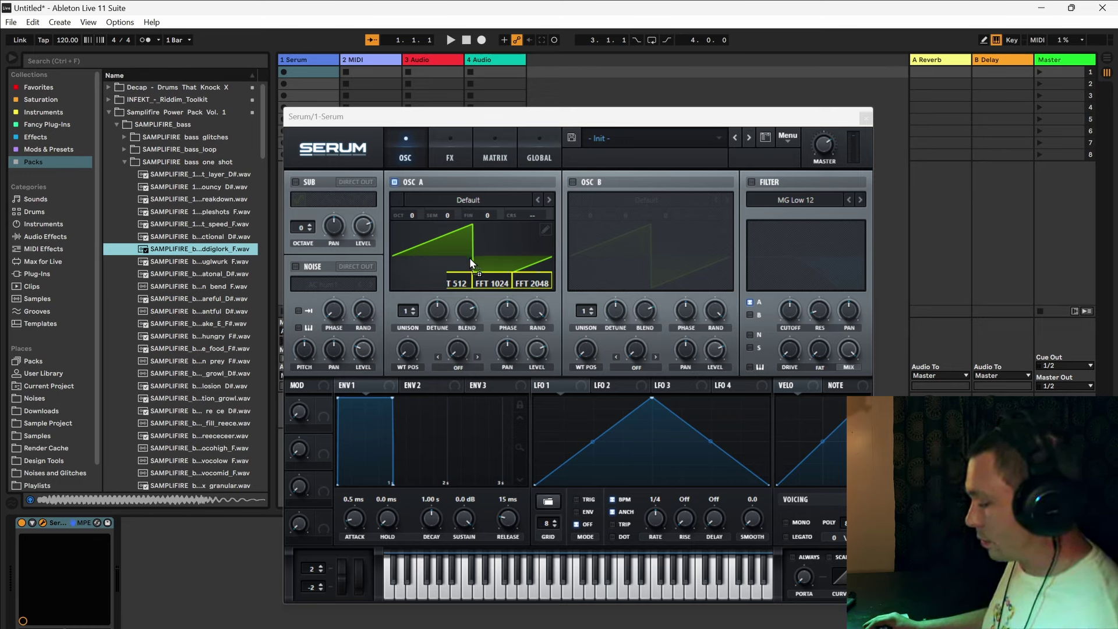
pyautogui.moveTo(469, 257); pyautogui.dragTo(248, 253)
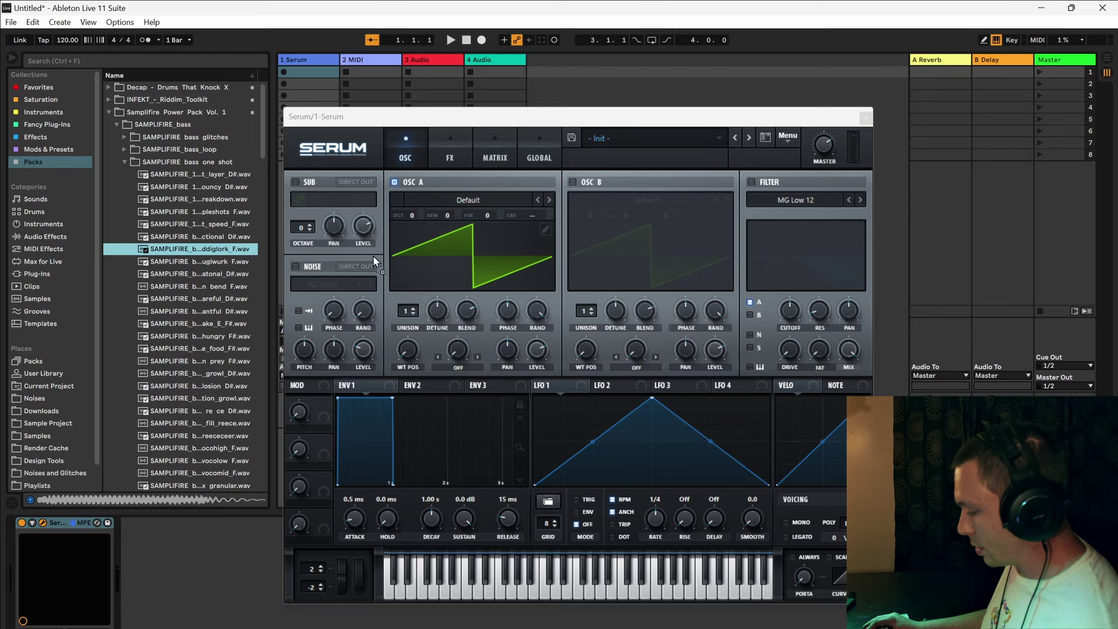
pyautogui.moveTo(373, 257); pyautogui.dragTo(483, 243)
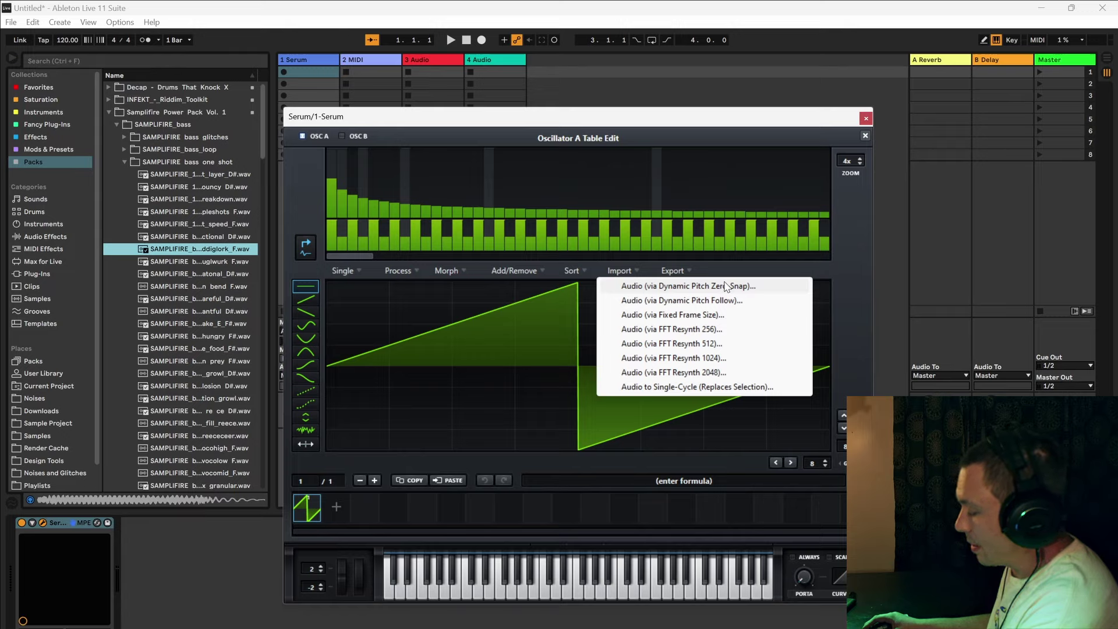
pyautogui.click(696, 315)
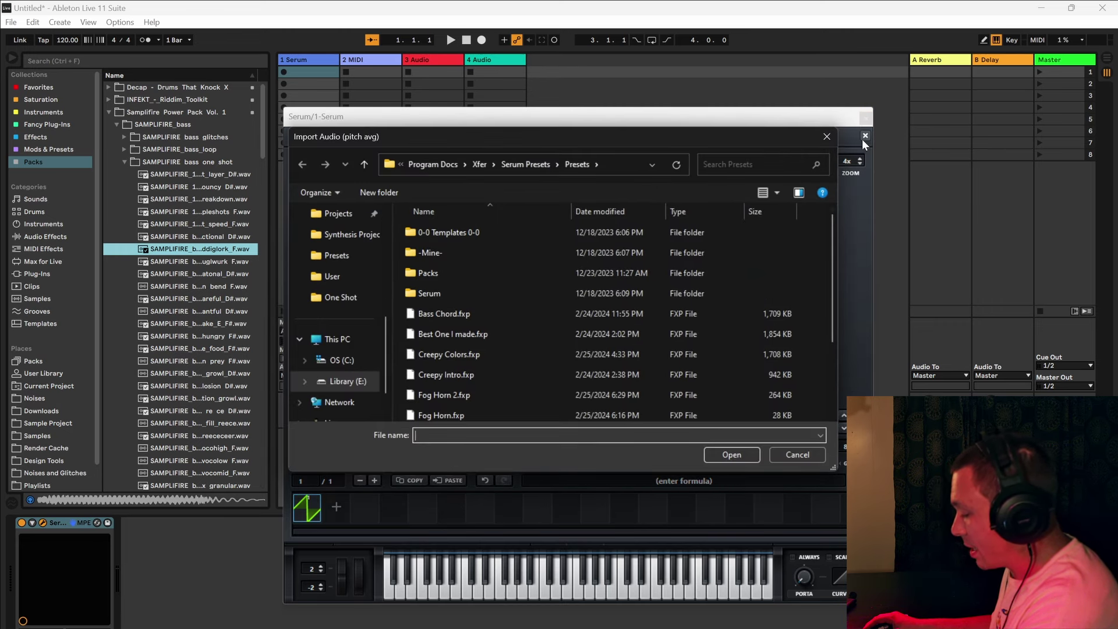
pyautogui.click(829, 138)
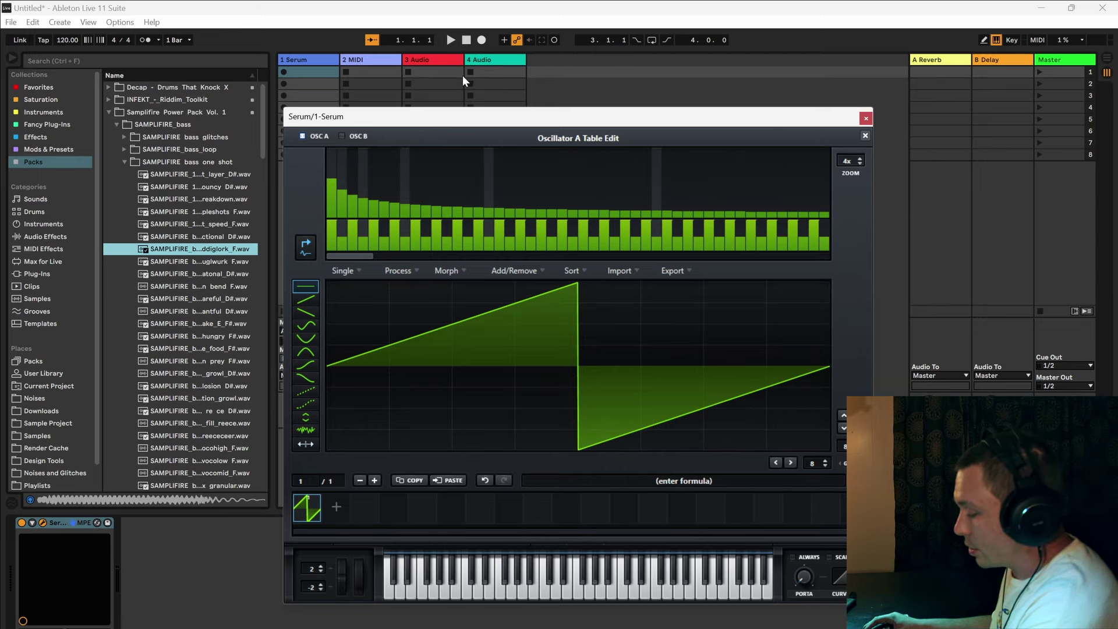
# - Move the Serum window aside and place the selected ddiglork_F.wav bass one-shot in the first clip slot of the 3 Audio track
pyautogui.moveTo(480, 123); pyautogui.dragTo(595, 160)
pyautogui.click(428, 59)
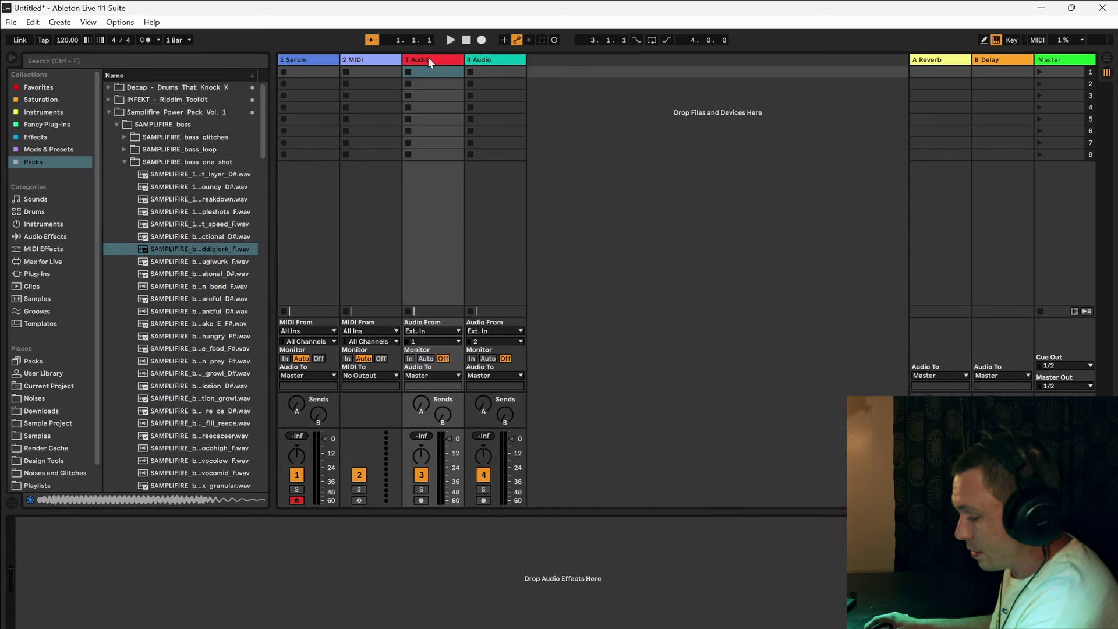
pyautogui.click(195, 250)
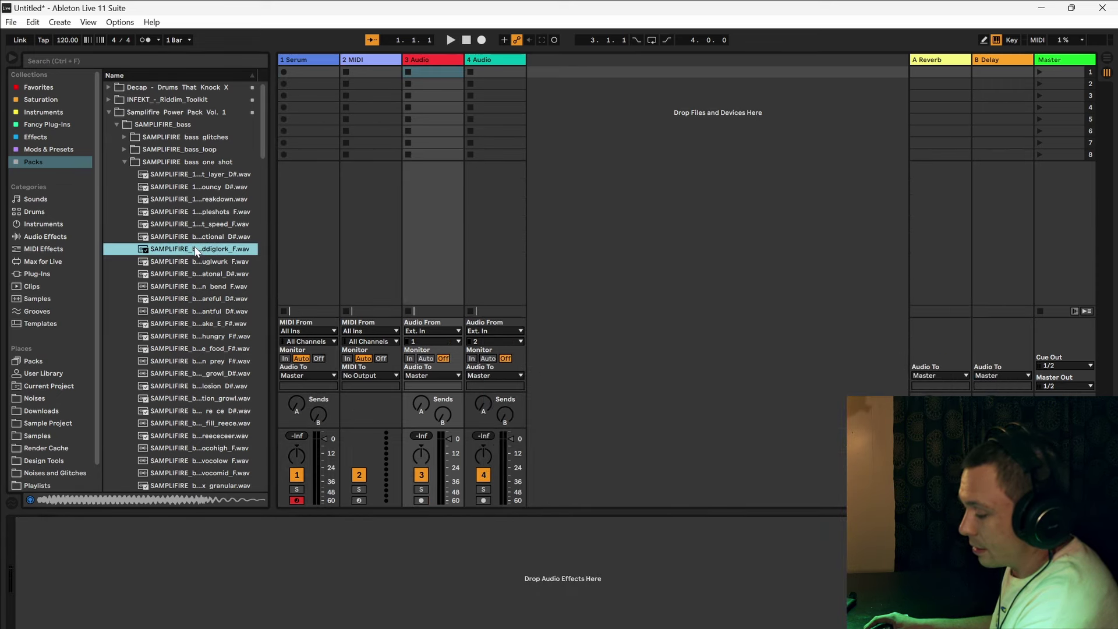
pyautogui.moveTo(195, 250); pyautogui.dragTo(431, 69)
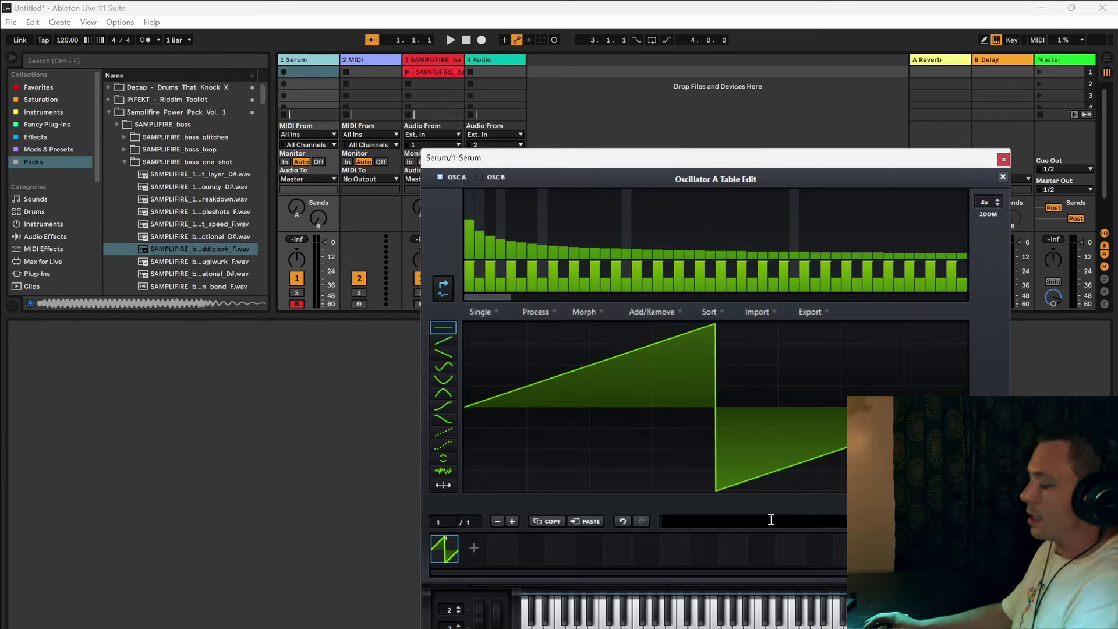
# - Enter F0 in the formula field of the oscillator A table editor and import the ddiglork_F.wav sample as a wavetable
pyautogui.click(771, 520)
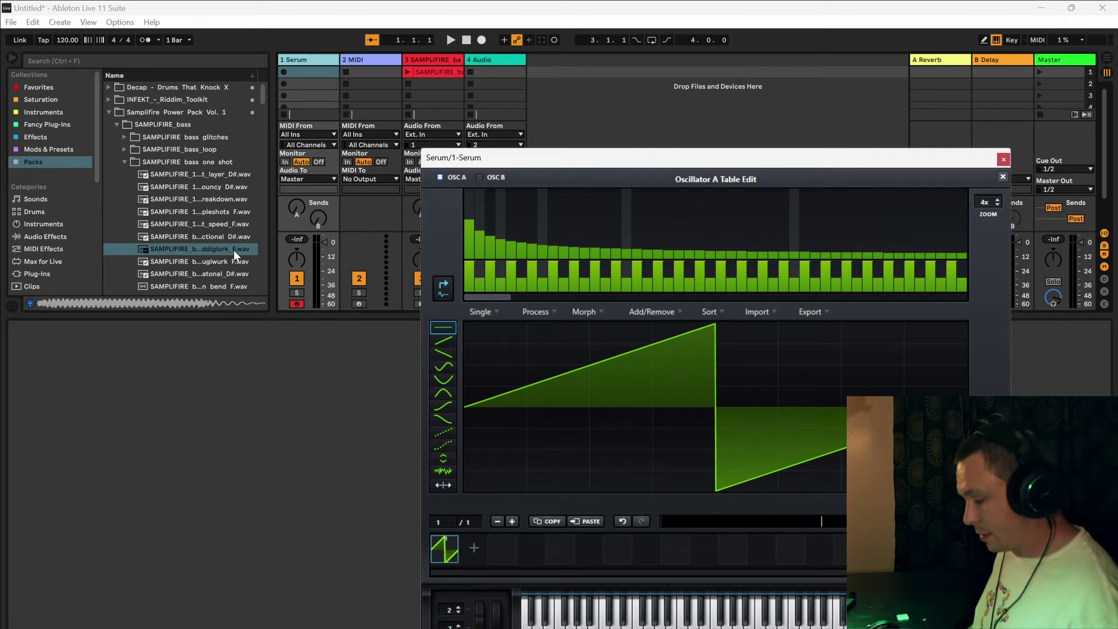
pyautogui.write('F0')
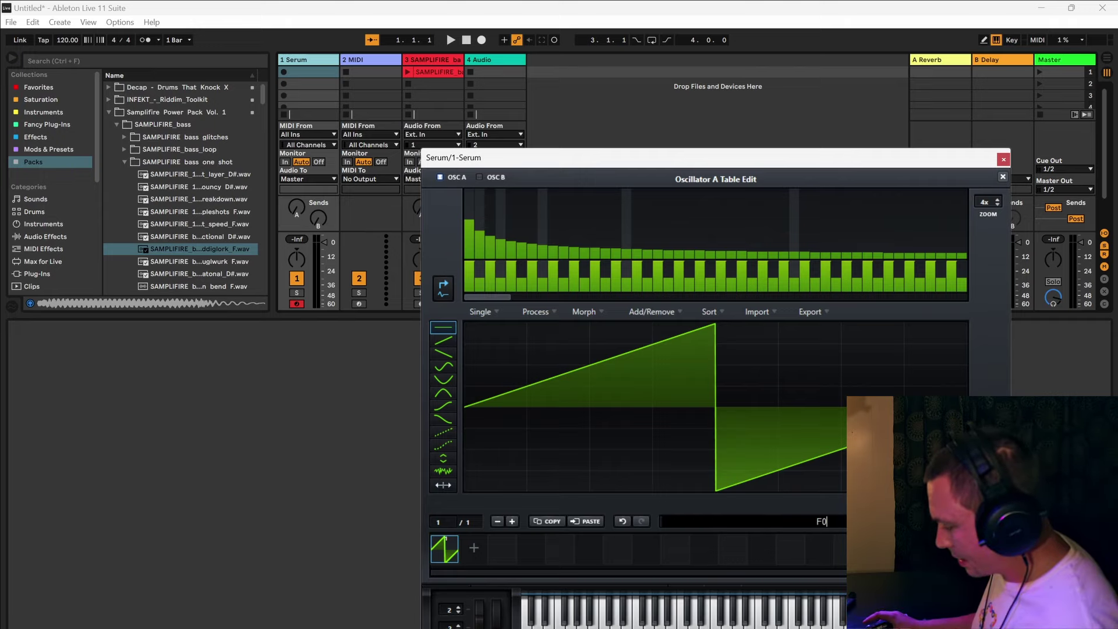
pyautogui.press('Return')
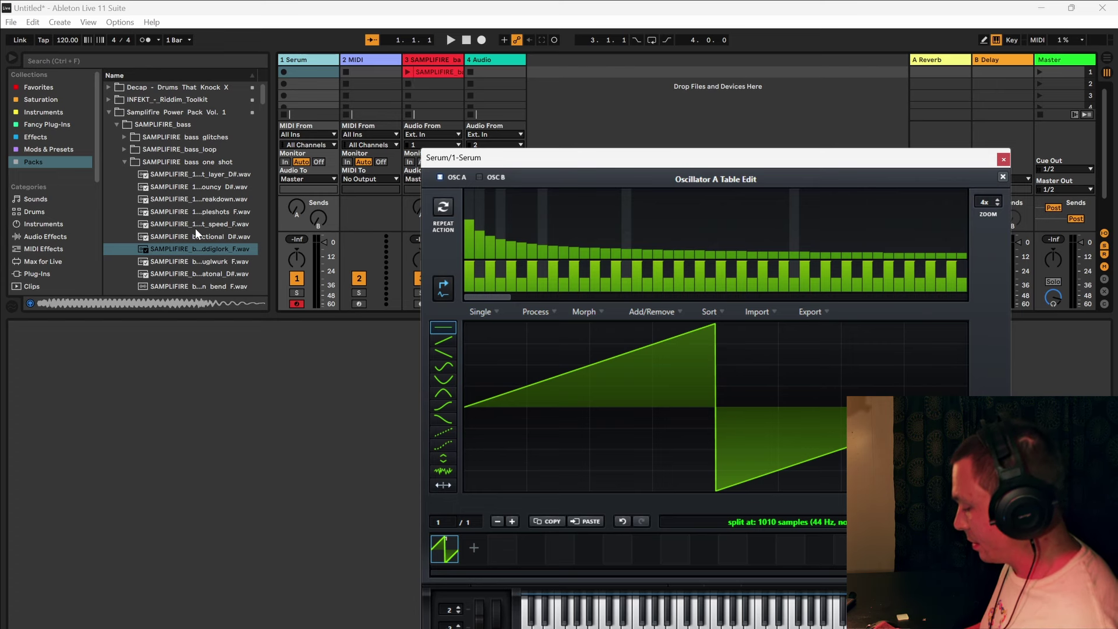
pyautogui.click(202, 247)
pyautogui.moveTo(201, 247); pyautogui.dragTo(732, 444)
# - Examine the imported wavetable frames from frame 3 to frame 18 for consistent single-cycle alignment
pyautogui.click(512, 548)
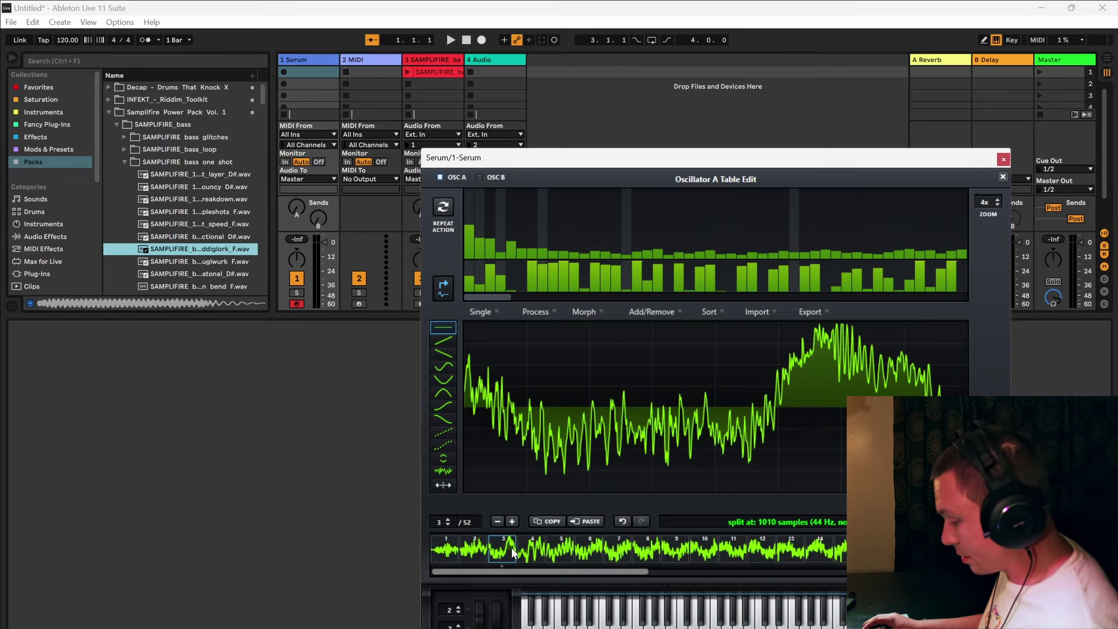
pyautogui.click(571, 550)
pyautogui.click(589, 549)
pyautogui.click(622, 549)
pyautogui.click(650, 550)
pyautogui.click(677, 552)
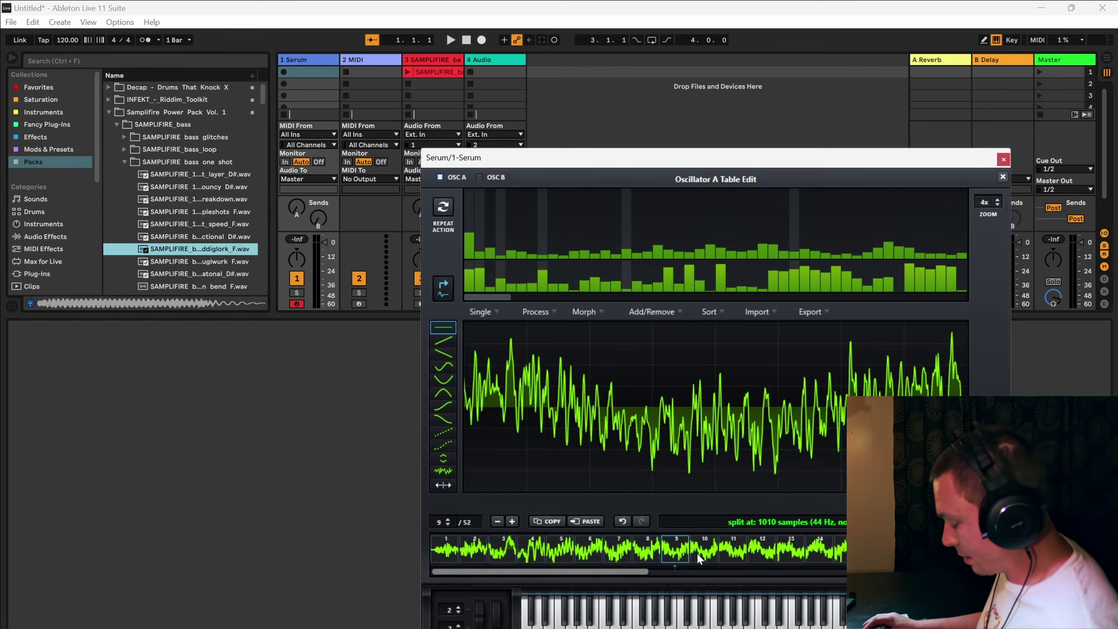
pyautogui.click(703, 553)
pyautogui.click(754, 557)
pyautogui.click(798, 558)
pyautogui.click(906, 554)
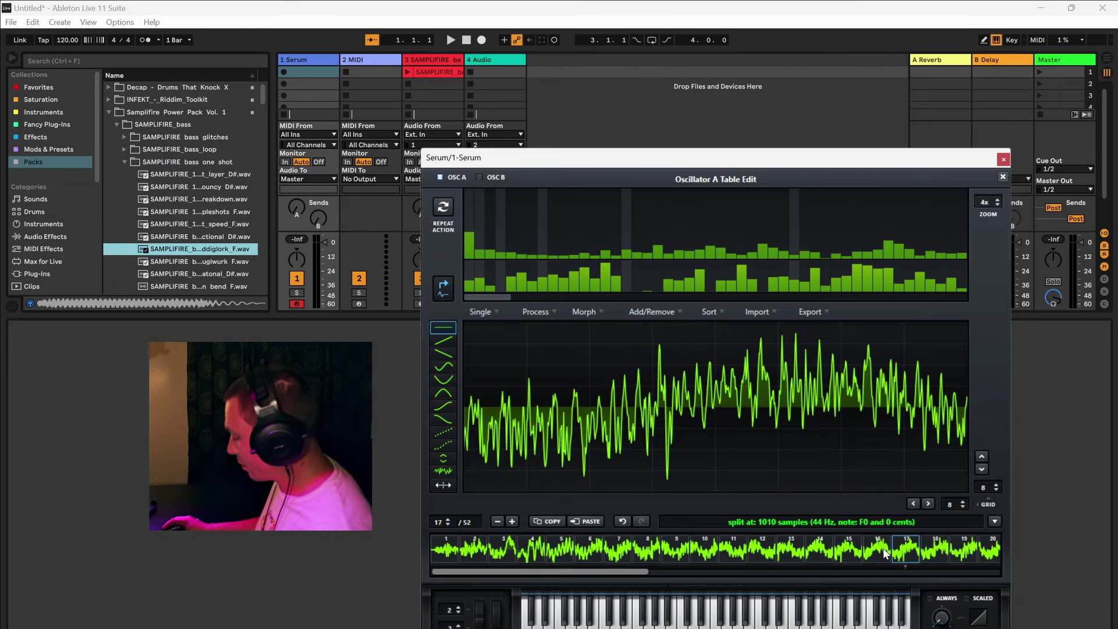
pyautogui.click(940, 547)
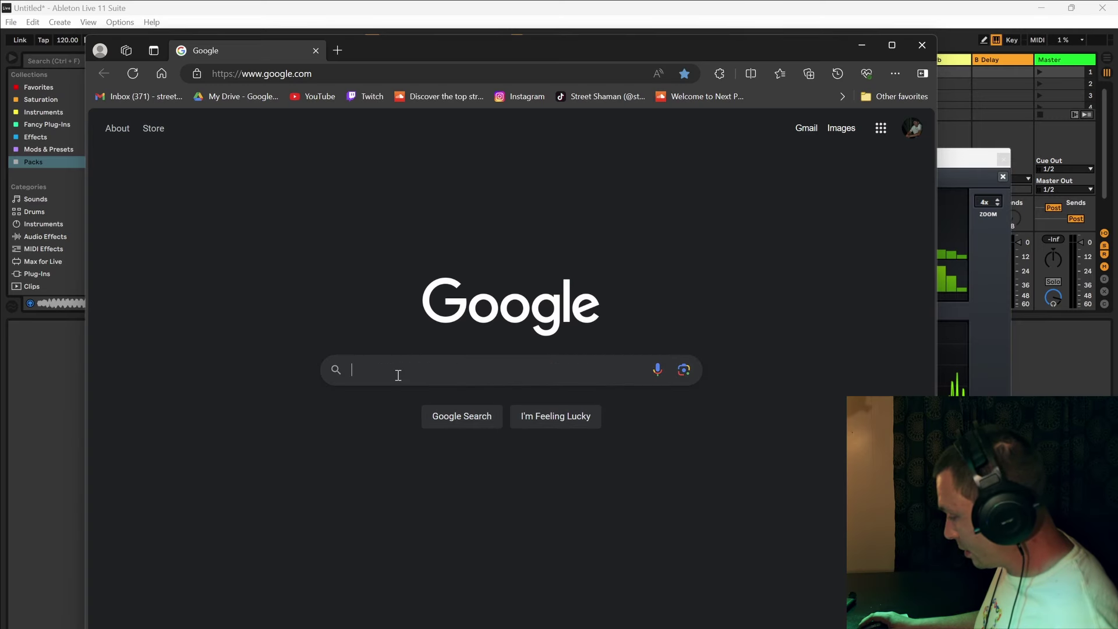
# - Look up the ChatGPT conversation on samples per single-cycle waveform in the browser, searching for Chat, and return to Ableton Live
pyautogui.click(399, 375)
pyautogui.write('Chat')
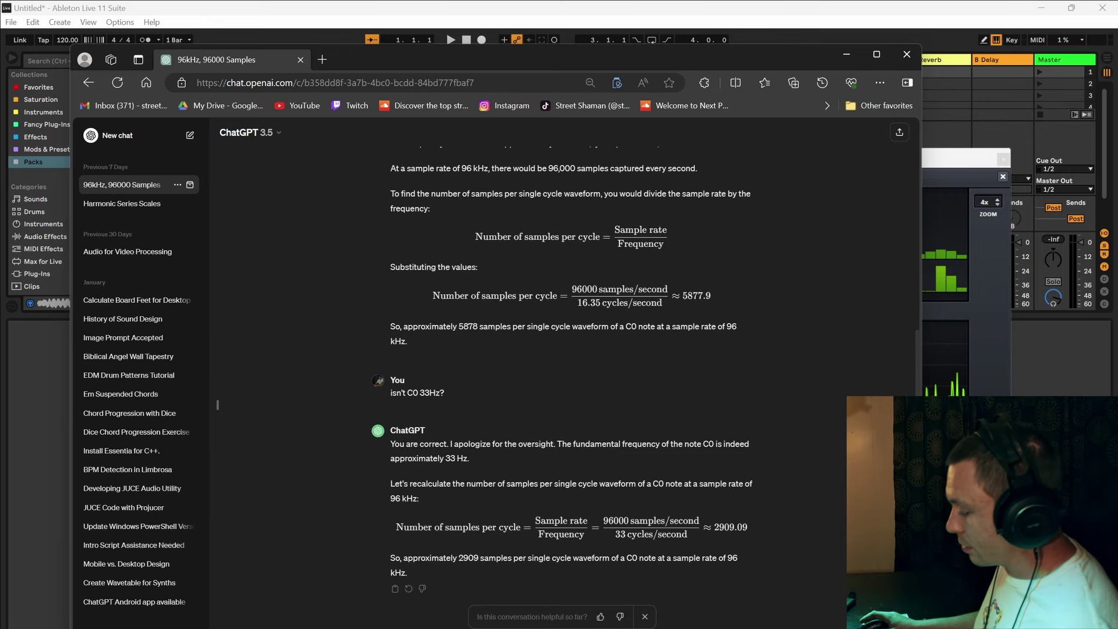
pyautogui.moveTo(754, 63); pyautogui.dragTo(623, 114)
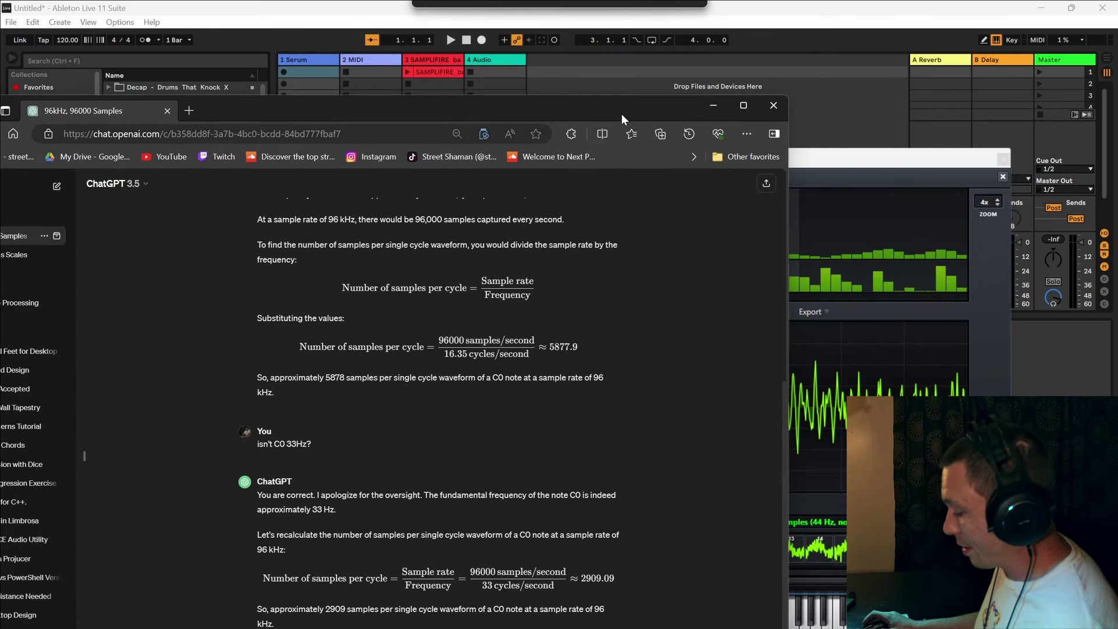
pyautogui.click(621, 113)
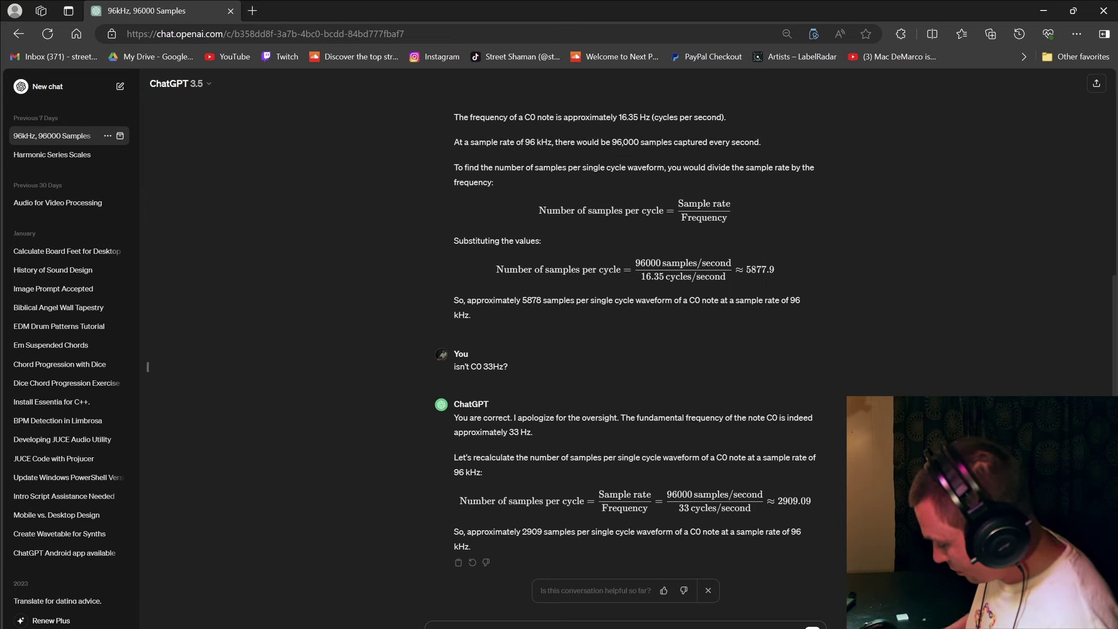
pyautogui.hotkey('alt', 'Tab')
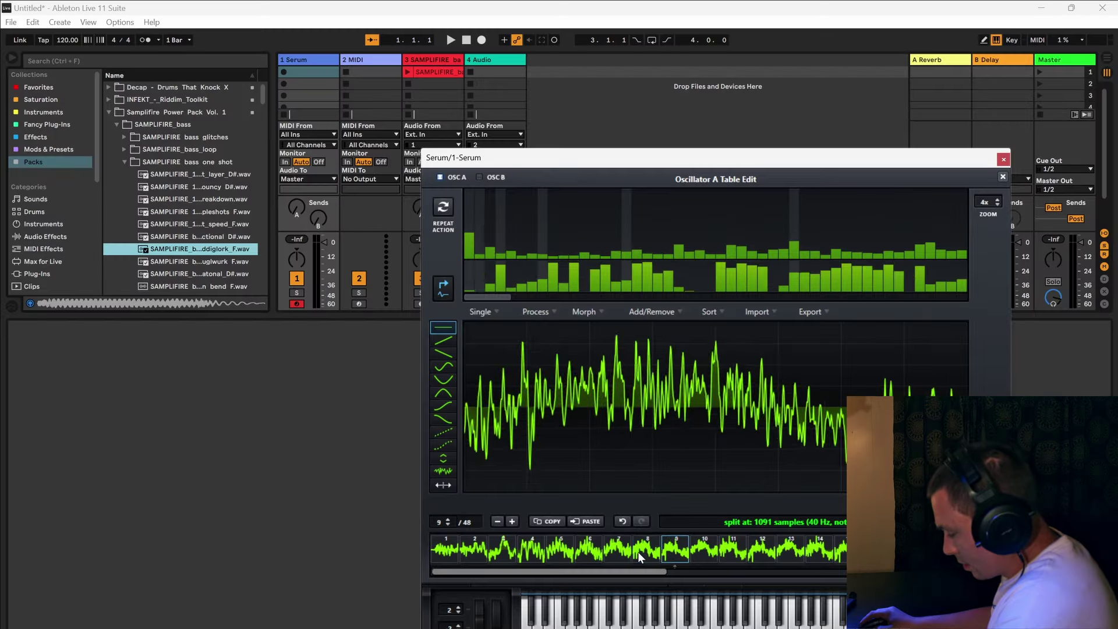
# - Examine the waveforms of the reimported wavetable's frames 2 to 19 to compare how the cycles line up
pyautogui.click(620, 551)
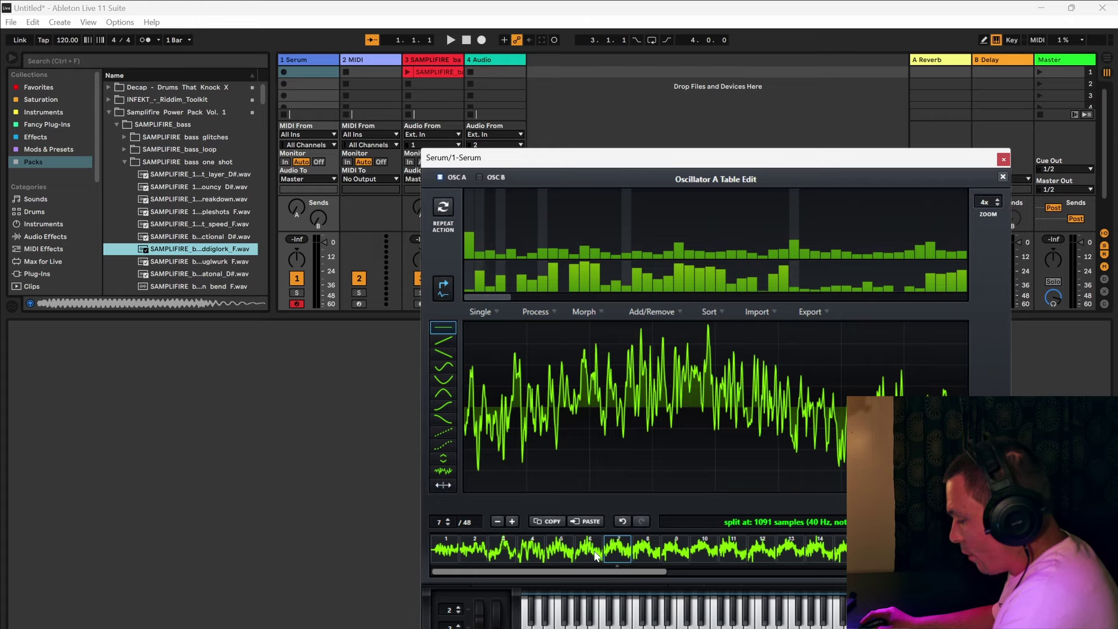
pyautogui.click(599, 557)
pyautogui.click(554, 556)
pyautogui.click(531, 554)
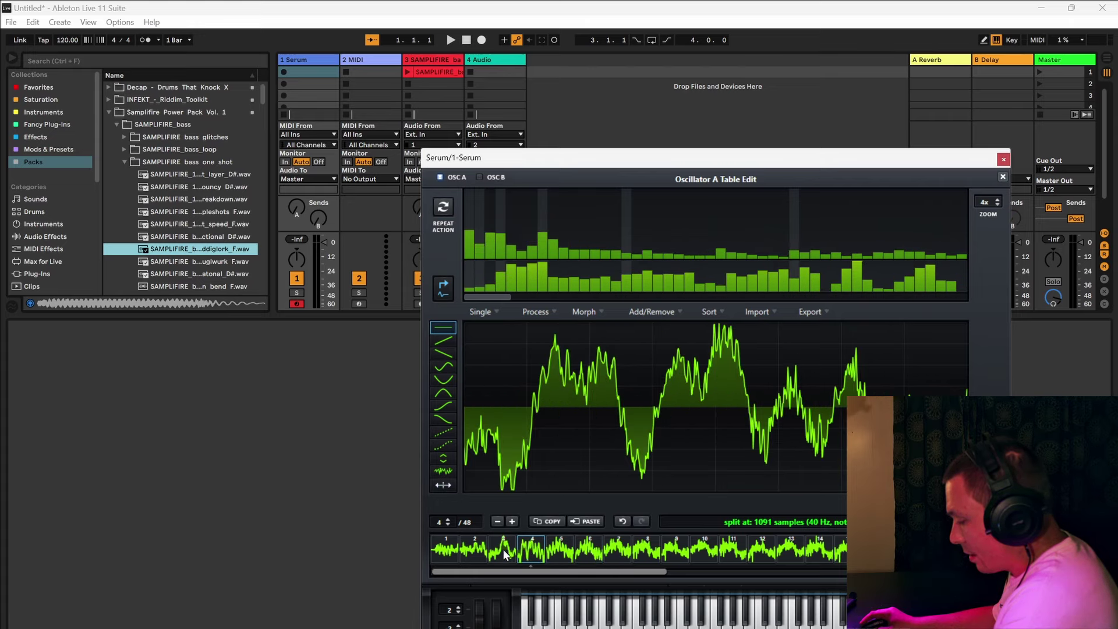
pyautogui.click(505, 553)
pyautogui.click(474, 552)
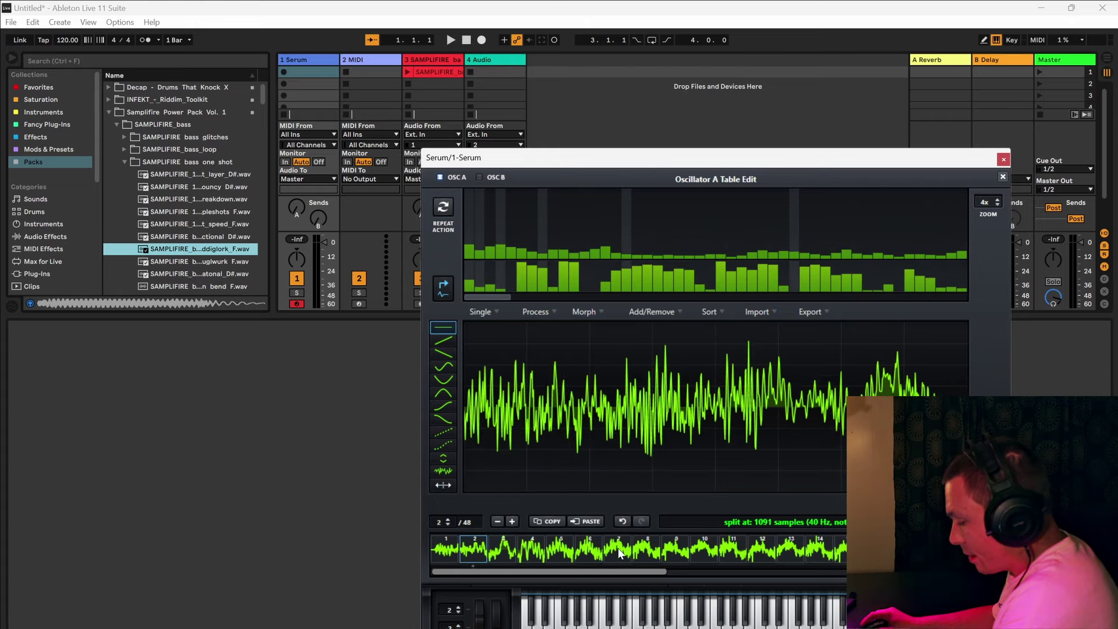
pyautogui.click(673, 551)
pyautogui.click(706, 548)
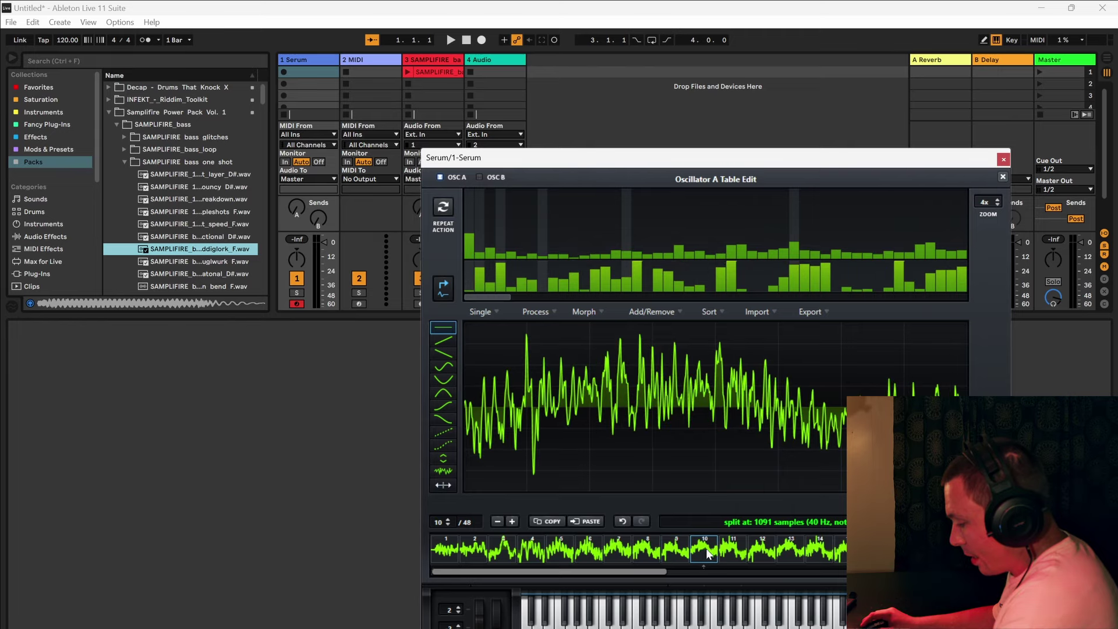
pyautogui.click(725, 549)
pyautogui.click(750, 550)
pyautogui.click(782, 550)
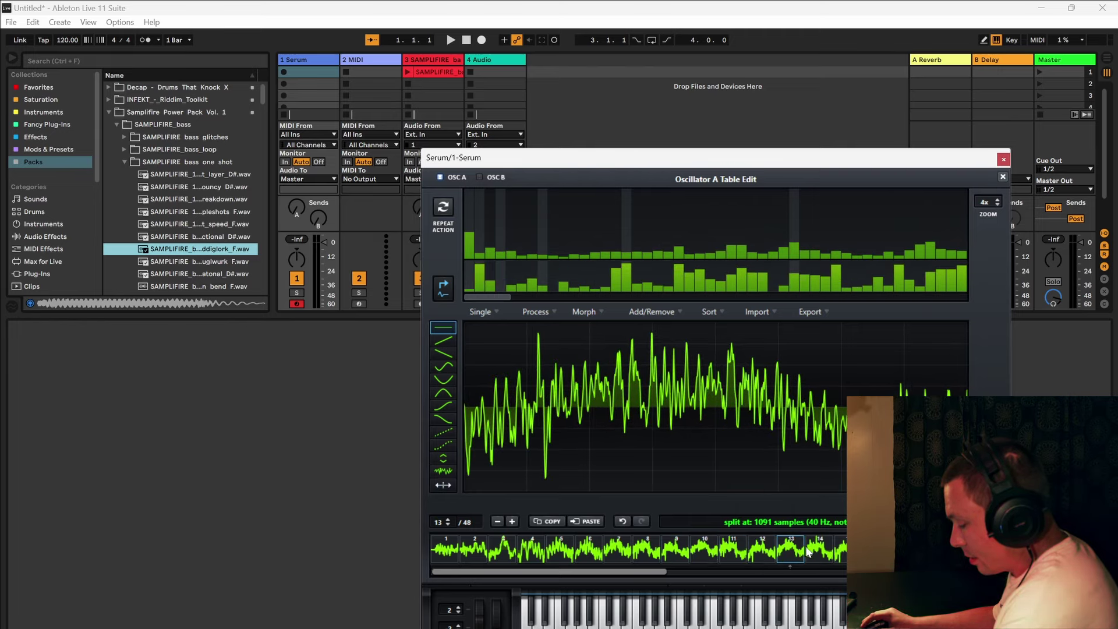
pyautogui.click(813, 548)
pyautogui.click(841, 550)
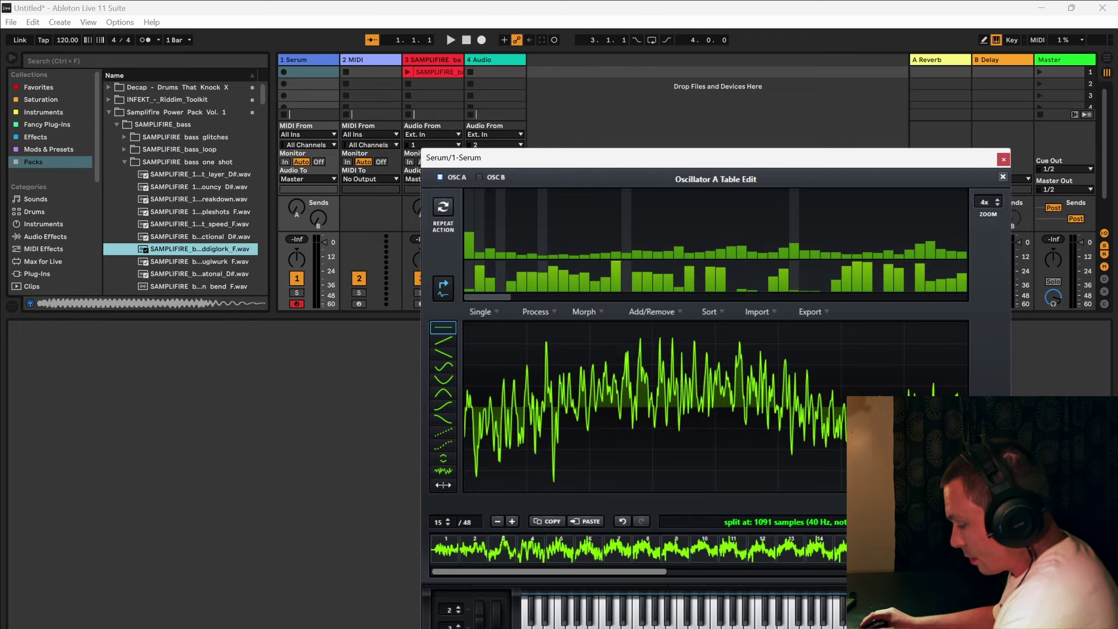
pyautogui.click(871, 550)
pyautogui.click(900, 550)
pyautogui.click(928, 550)
pyautogui.click(957, 549)
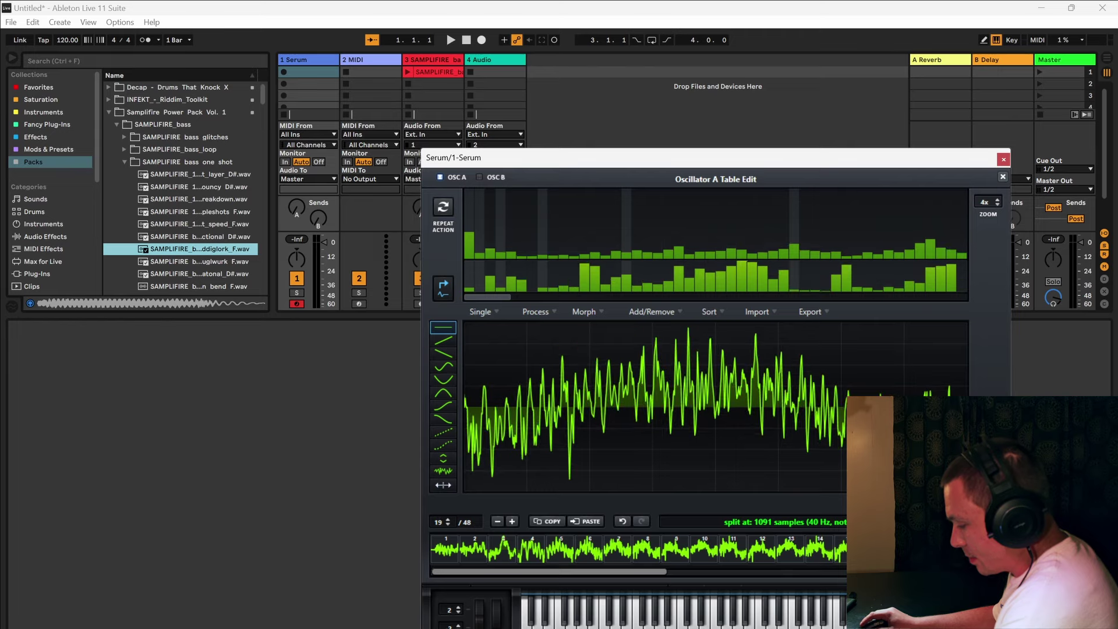
# - Examine the waveforms of the wavetable's later frames, from about frame 33 up to frame 40
pyautogui.moveTo(635, 577); pyautogui.dragTo(845, 573)
pyautogui.click(782, 549)
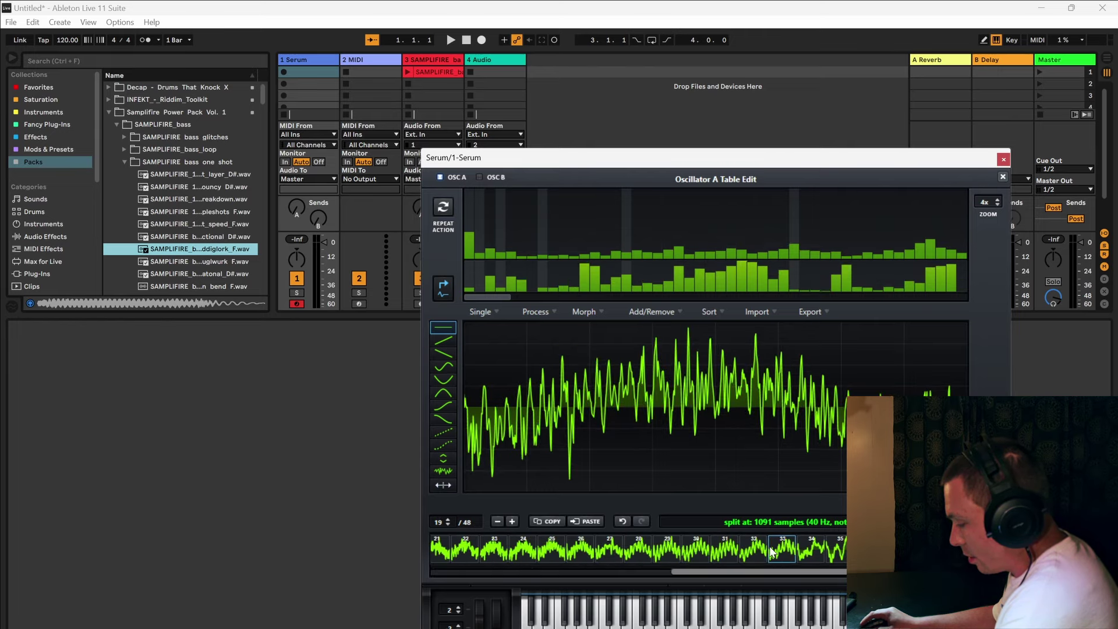
pyautogui.click(869, 550)
pyautogui.click(898, 549)
pyautogui.click(927, 550)
pyautogui.click(955, 550)
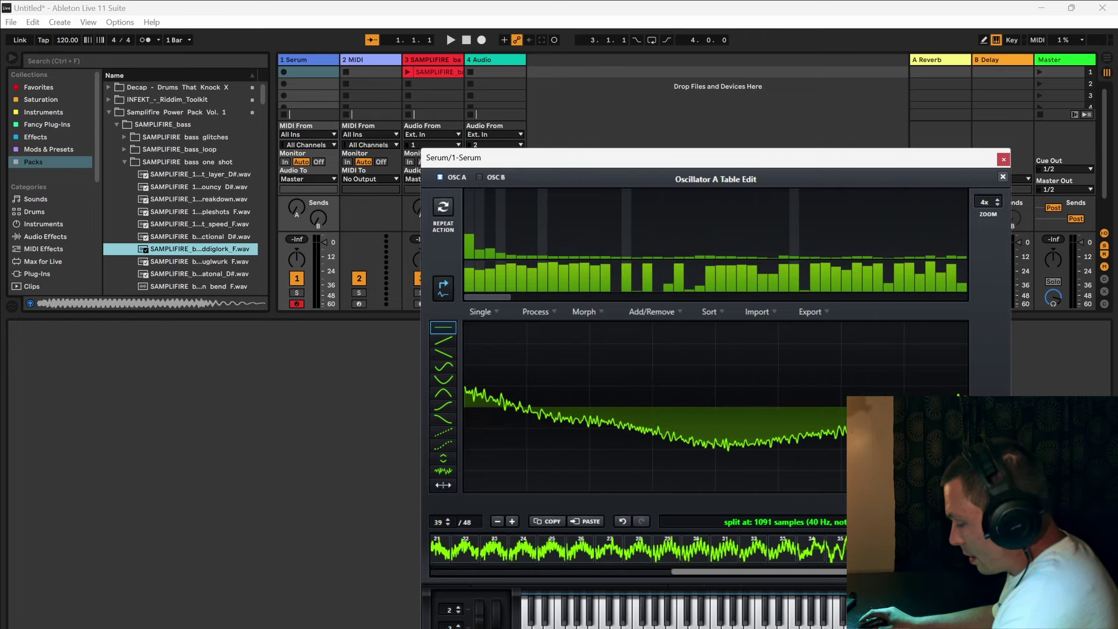
pyautogui.click(984, 550)
# - Select the wavetable's first frame and morph the table using Morph - Spectral
pyautogui.click(444, 549)
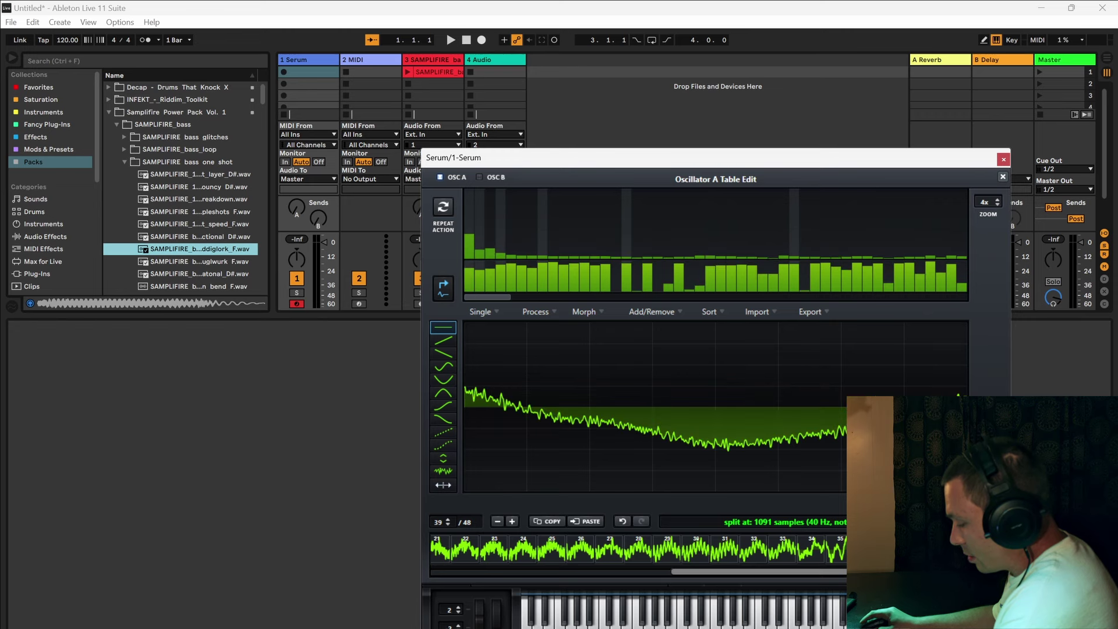
pyautogui.click(513, 313)
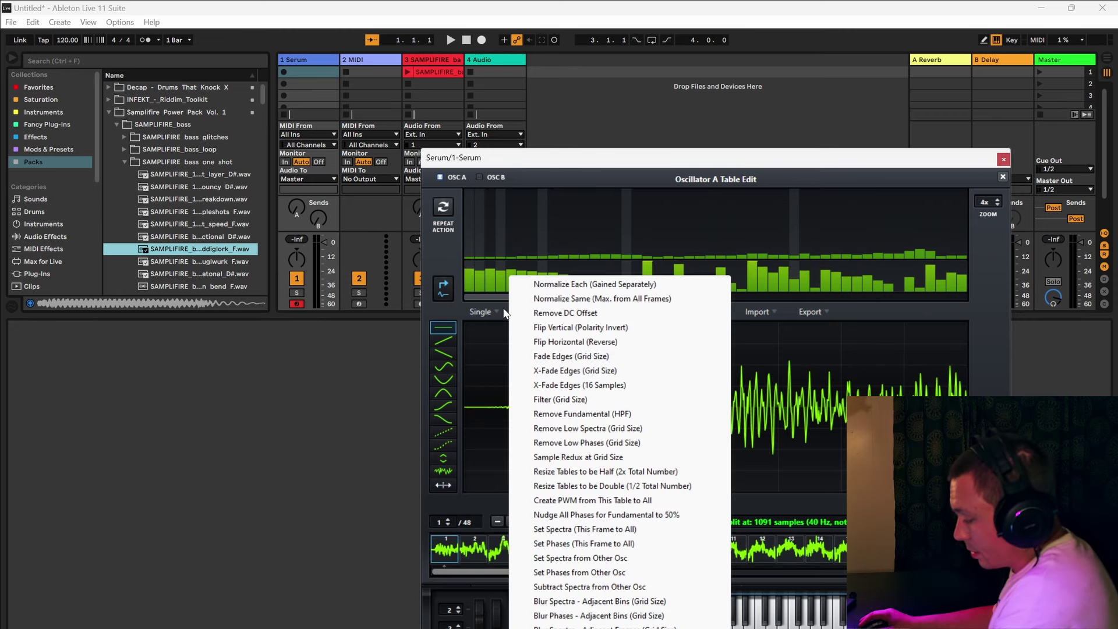
pyautogui.click(565, 313)
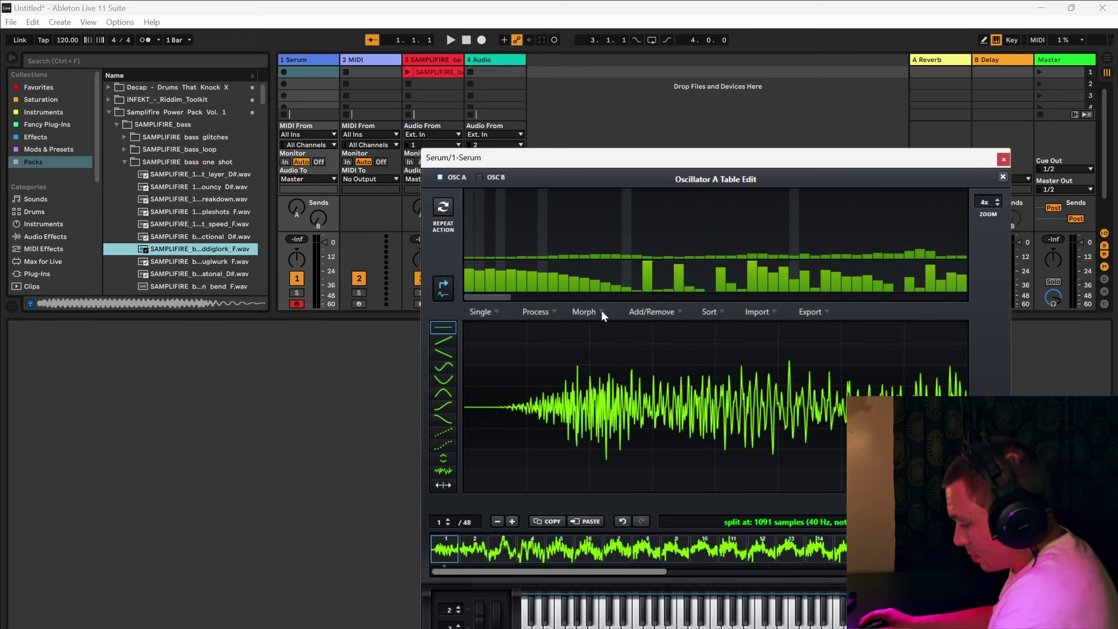
pyautogui.moveTo(624, 571); pyautogui.dragTo(579, 554)
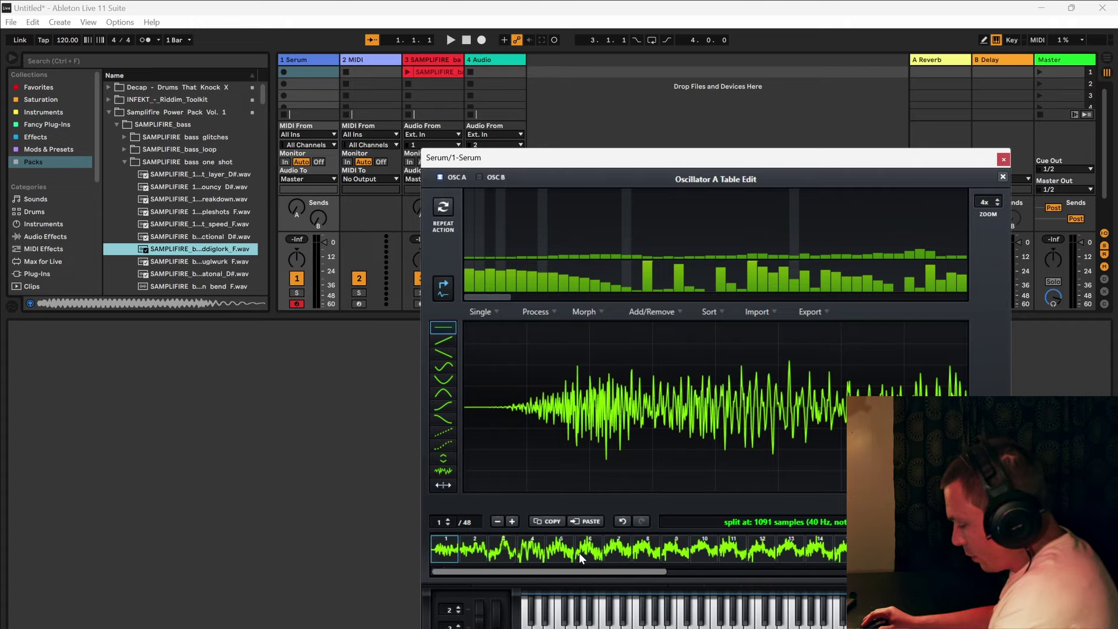
pyautogui.click(593, 311)
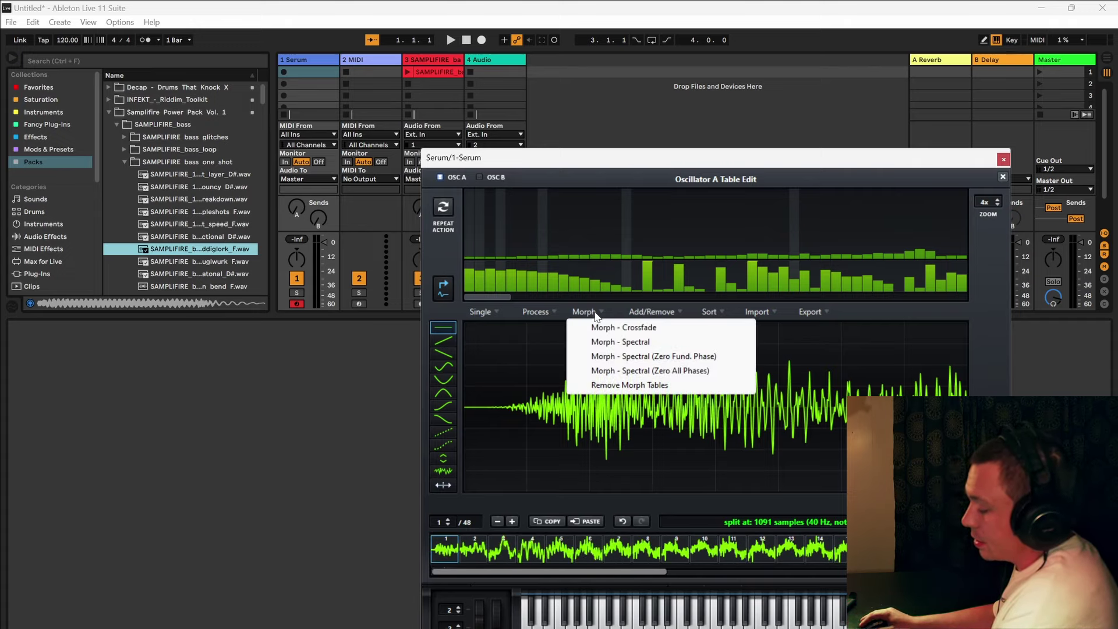
pyautogui.click(635, 342)
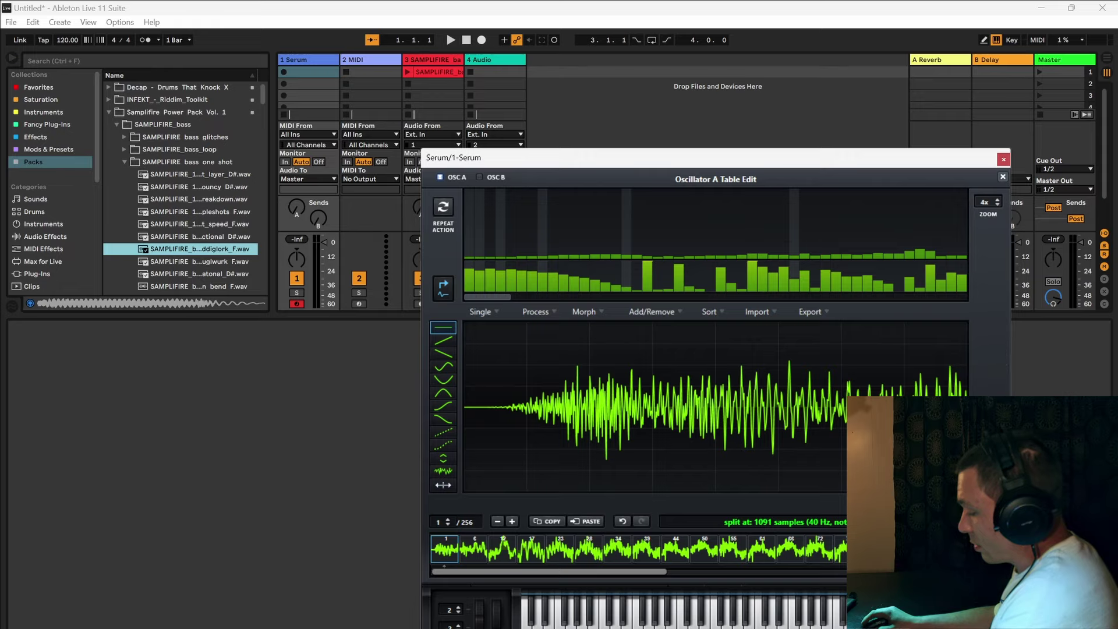
pyautogui.moveTo(550, 568)
pyautogui.mouseDown()
pyautogui.moveTo(880, 568)
pyautogui.moveTo(546, 567)
pyautogui.mouseUp()
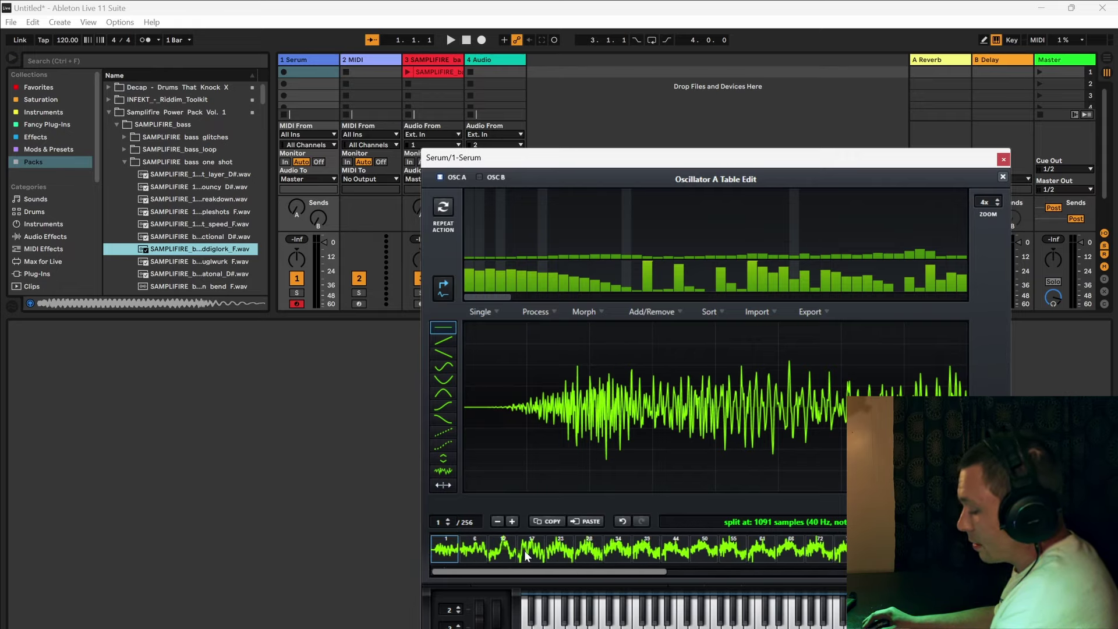
# - Audition oscillator A's wavetable by sweeping its position, and normalize the frames with Normalize Each (Gained Separately)
pyautogui.click(1002, 177)
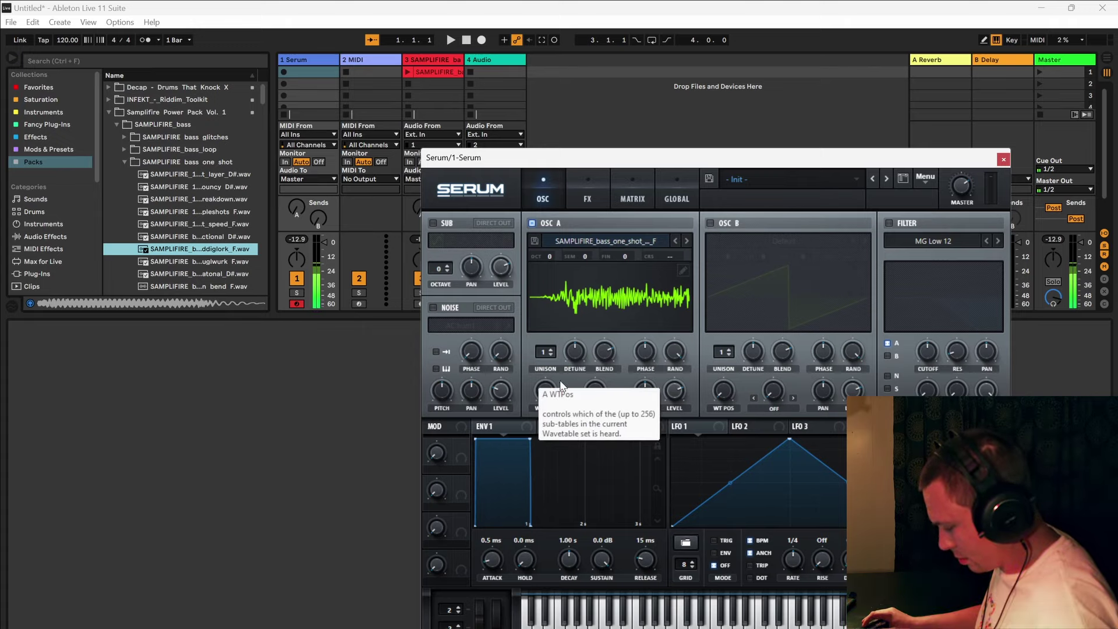
pyautogui.moveTo(550, 394); pyautogui.dragTo(590, 478)
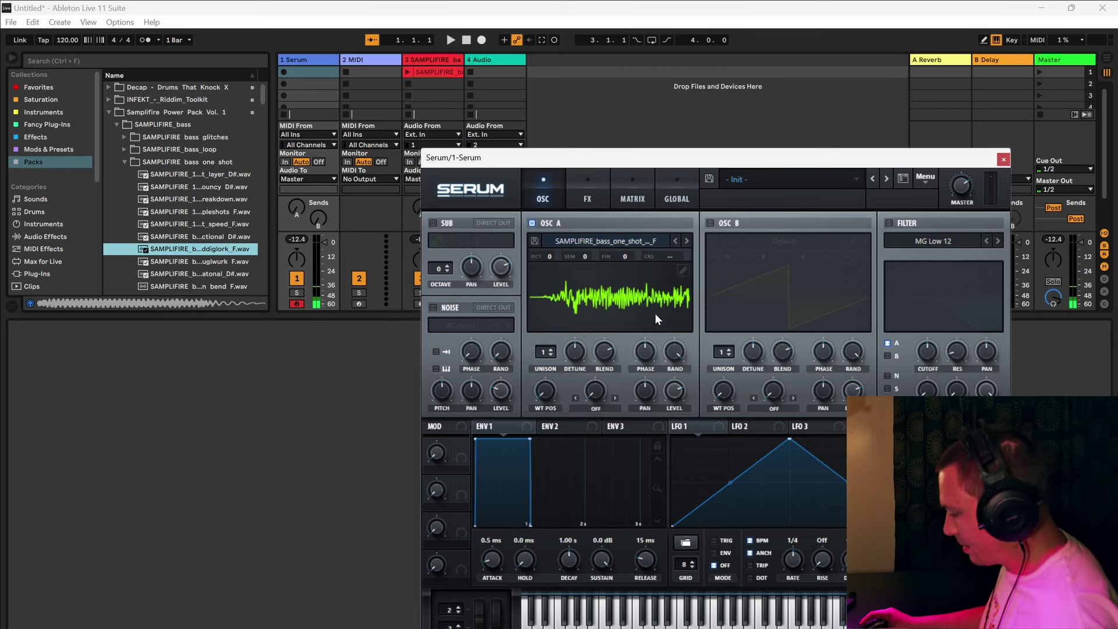
pyautogui.click(683, 271)
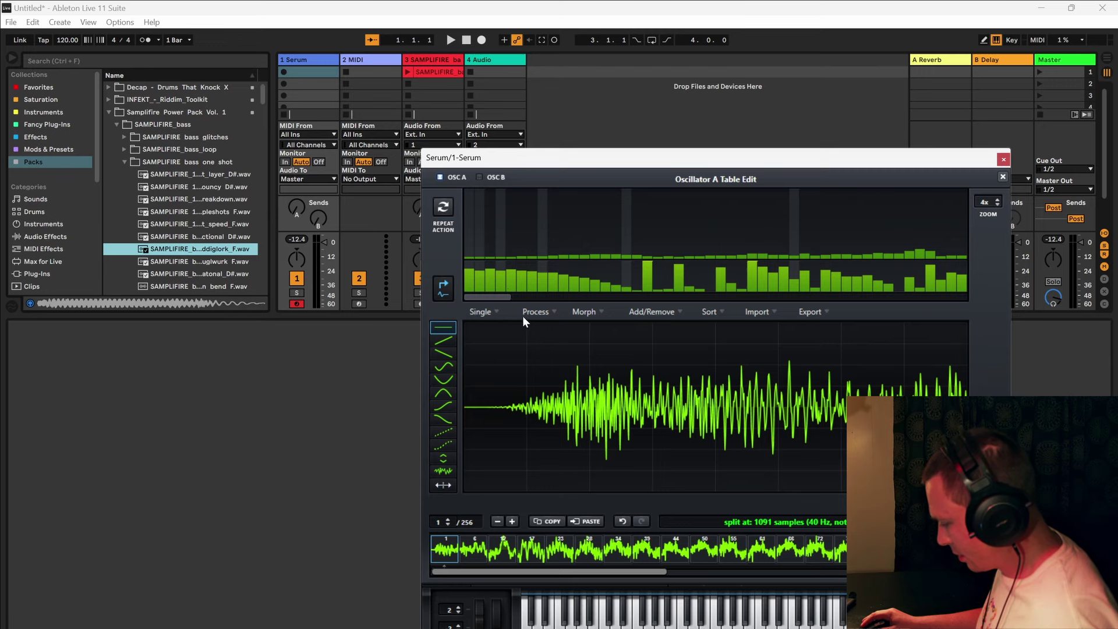
pyautogui.click(550, 312)
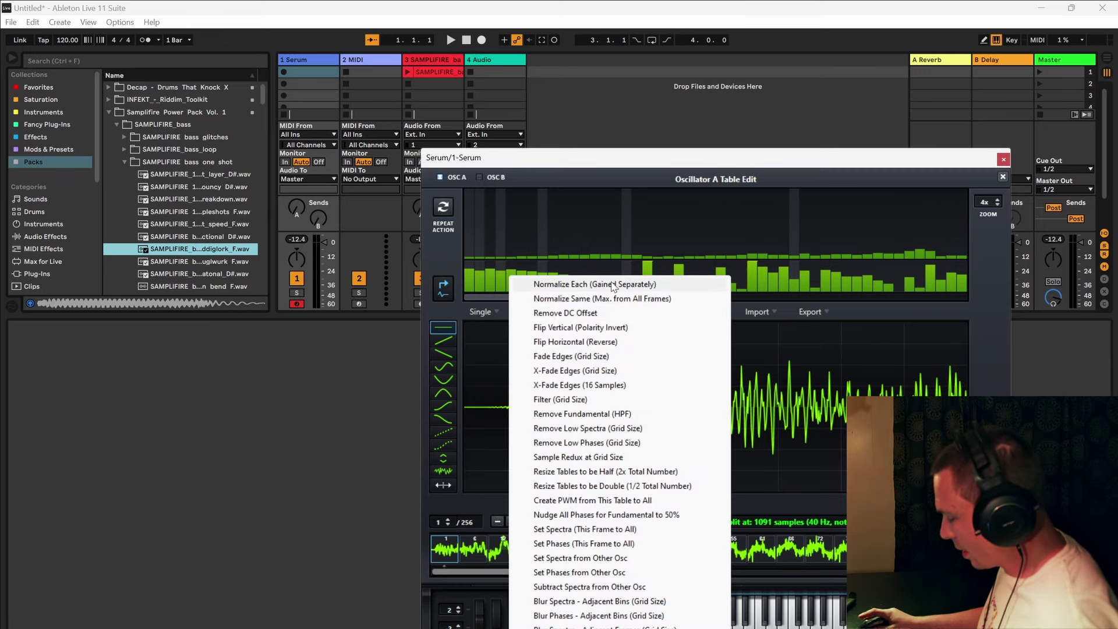
pyautogui.click(613, 285)
pyautogui.click(1003, 177)
pyautogui.moveTo(549, 392); pyautogui.dragTo(579, 293)
# - Try morphing the table with Morph - Spectral (Zero All Phases), audition it across the wavetable positions, and undo the morph
pyautogui.doubleClick(579, 292)
pyautogui.click(600, 313)
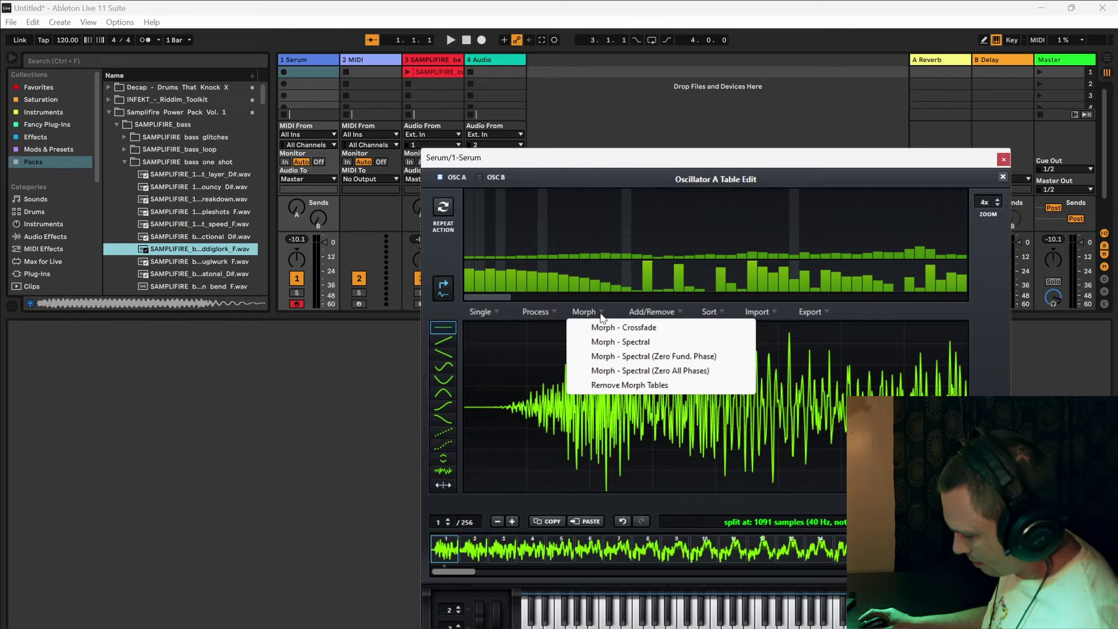
pyautogui.click(701, 373)
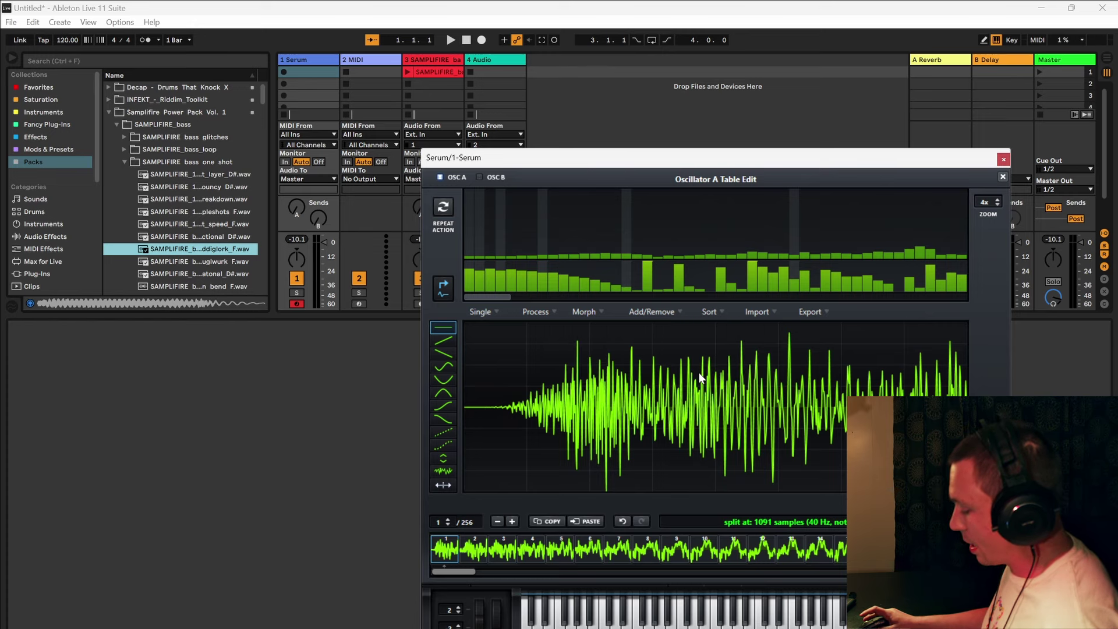
pyautogui.click(1003, 176)
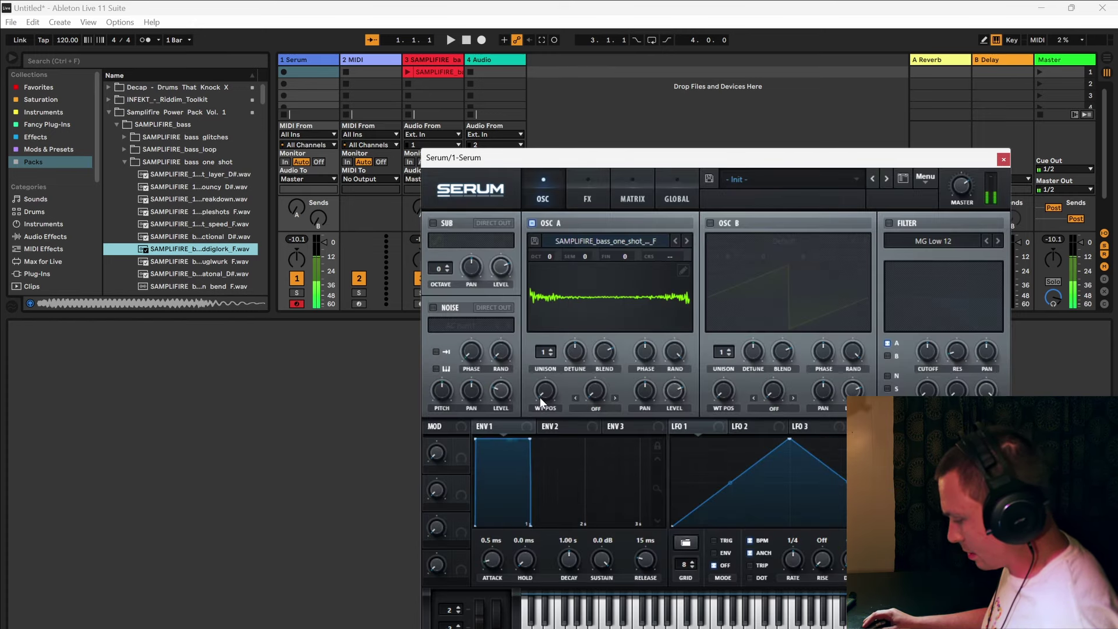
pyautogui.moveTo(540, 397); pyautogui.dragTo(598, 228)
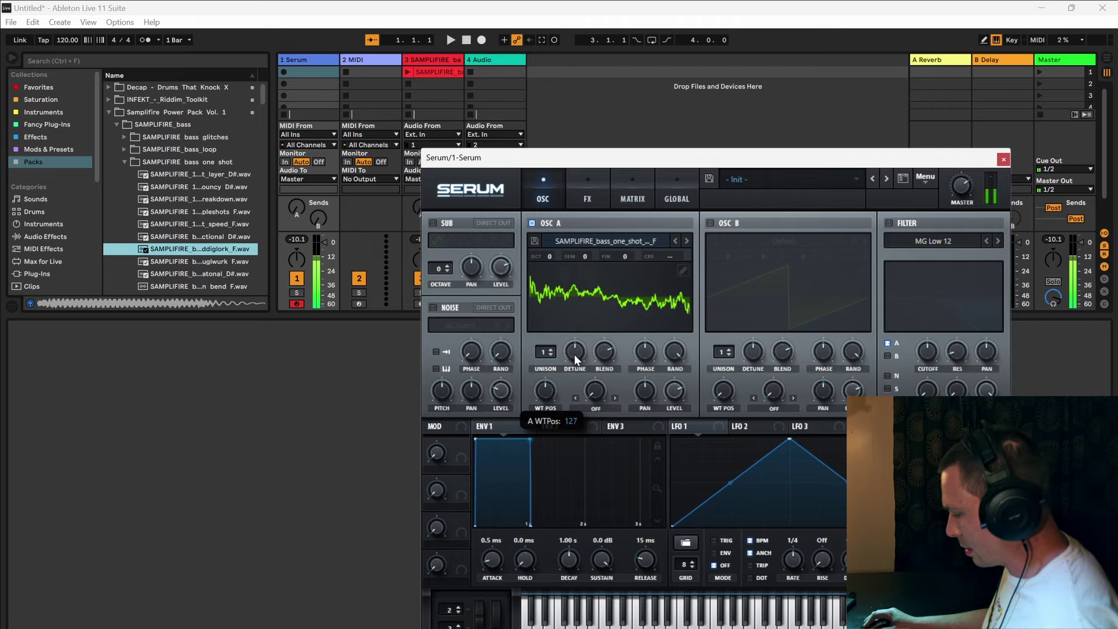
pyautogui.moveTo(574, 354); pyautogui.dragTo(581, 331)
pyautogui.click(681, 269)
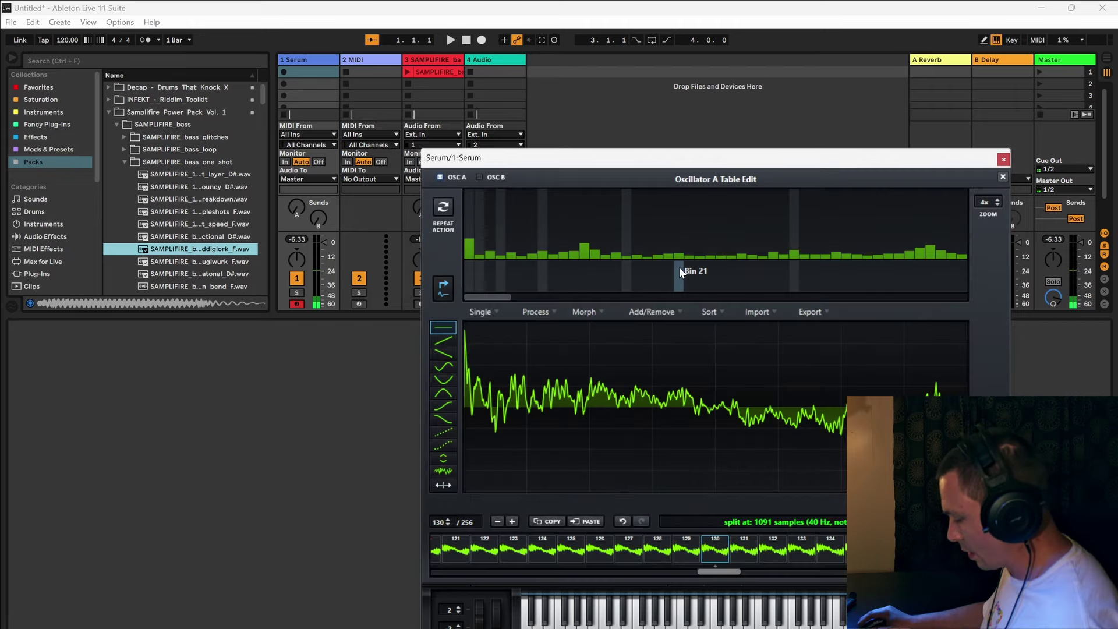
pyautogui.click(623, 519)
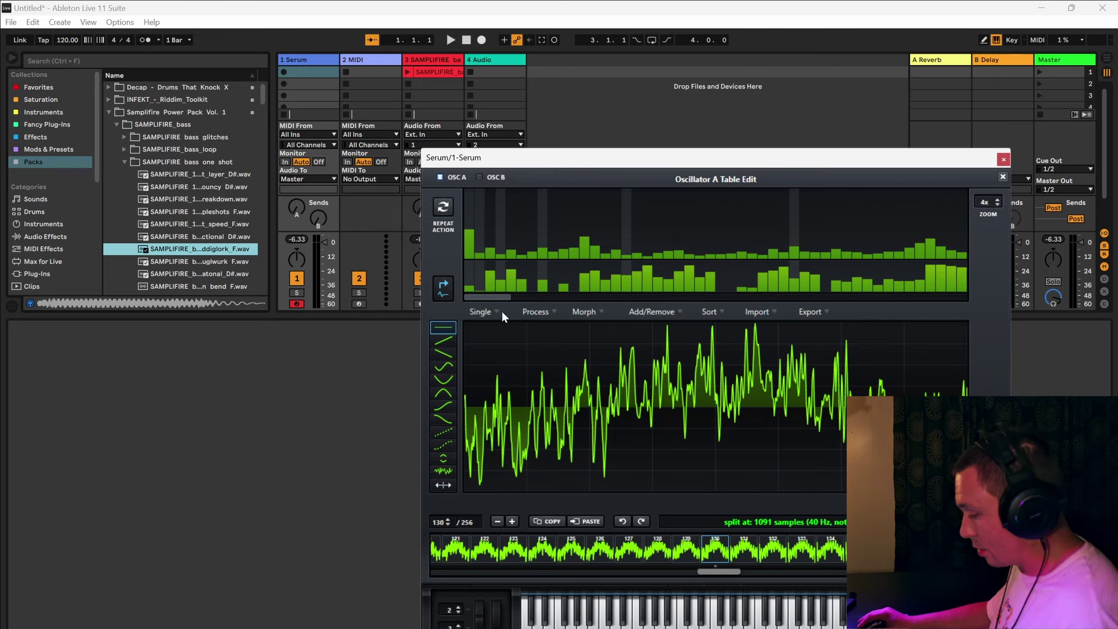
# - Nudge all of the table's phases for the fundamental to 50% and audition it by sweeping oscillator A's wavetable position
pyautogui.click(542, 311)
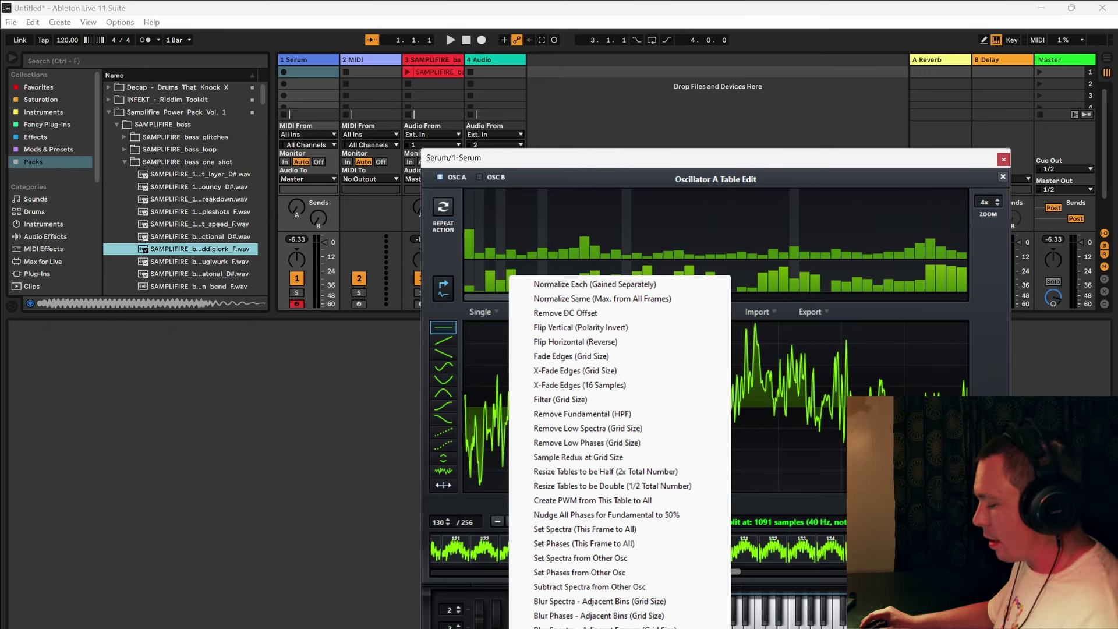
pyautogui.press('Escape')
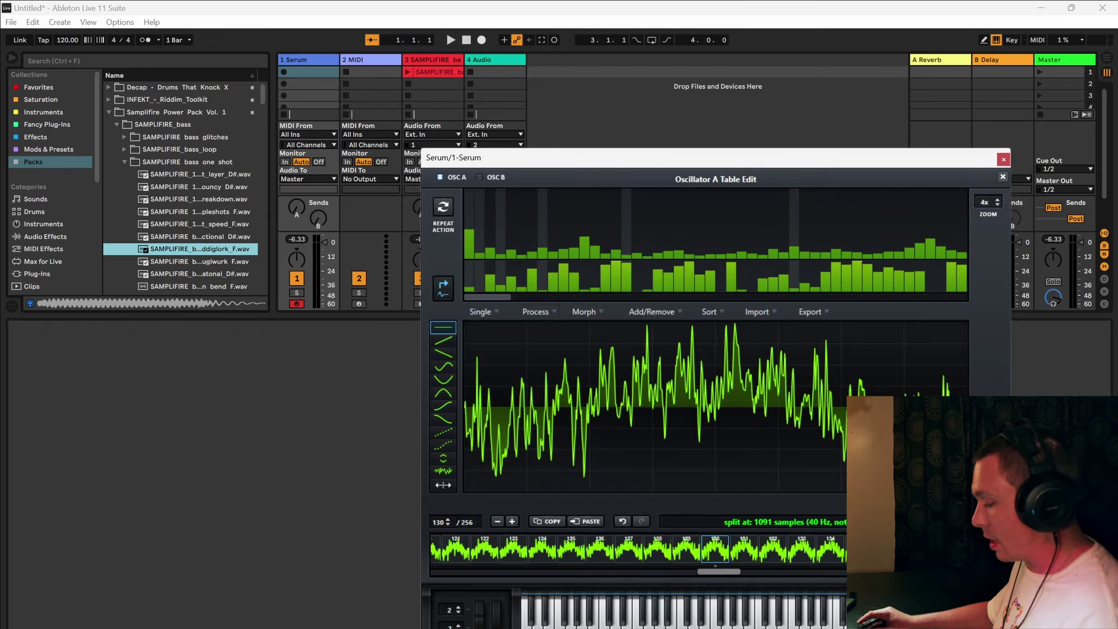
pyautogui.press('Escape')
pyautogui.moveTo(555, 484); pyautogui.dragTo(562, 420)
pyautogui.moveTo(571, 376); pyautogui.dragTo(719, 211)
# - Lower oscillator A's level to 0% and enable oscillator B with the Basic Shapes wavetable and FM (From A) warp
pyautogui.click(710, 224)
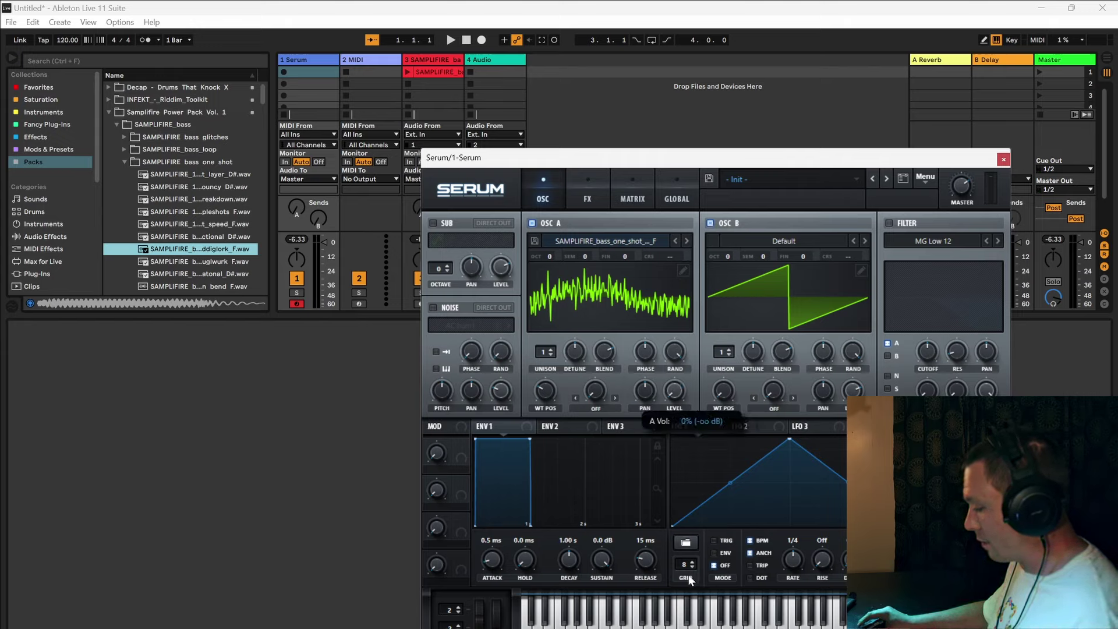
pyautogui.click(774, 408)
pyautogui.click(795, 347)
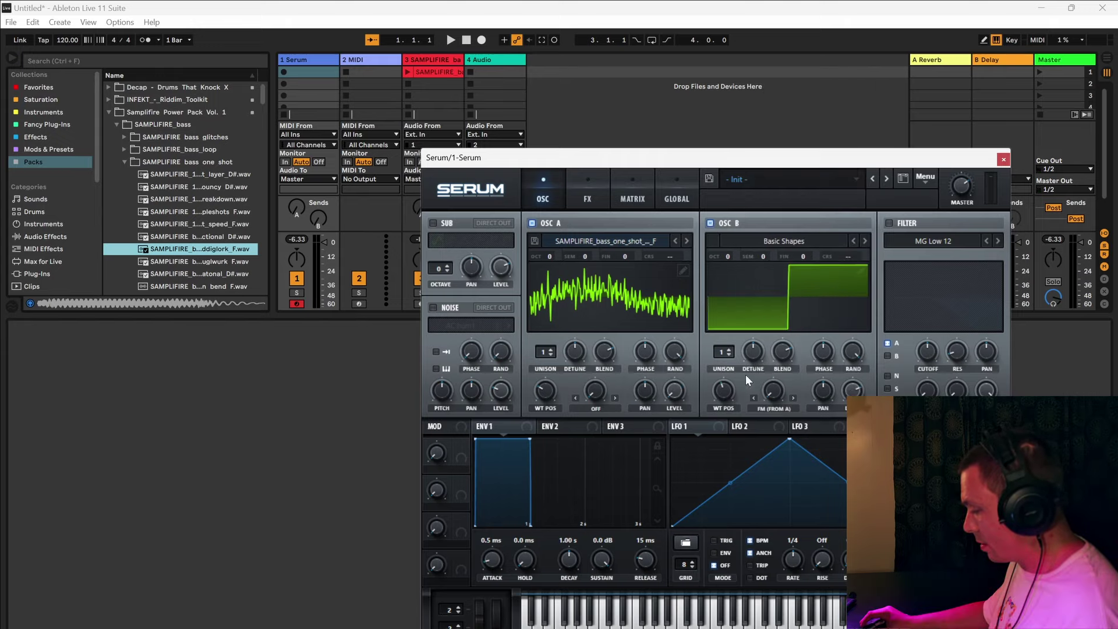
# - Adjust oscillator B's FM warp around 36% and vary oscillator A's wavetable position to audition the FM sound
pyautogui.moveTo(782, 387); pyautogui.dragTo(781, 364)
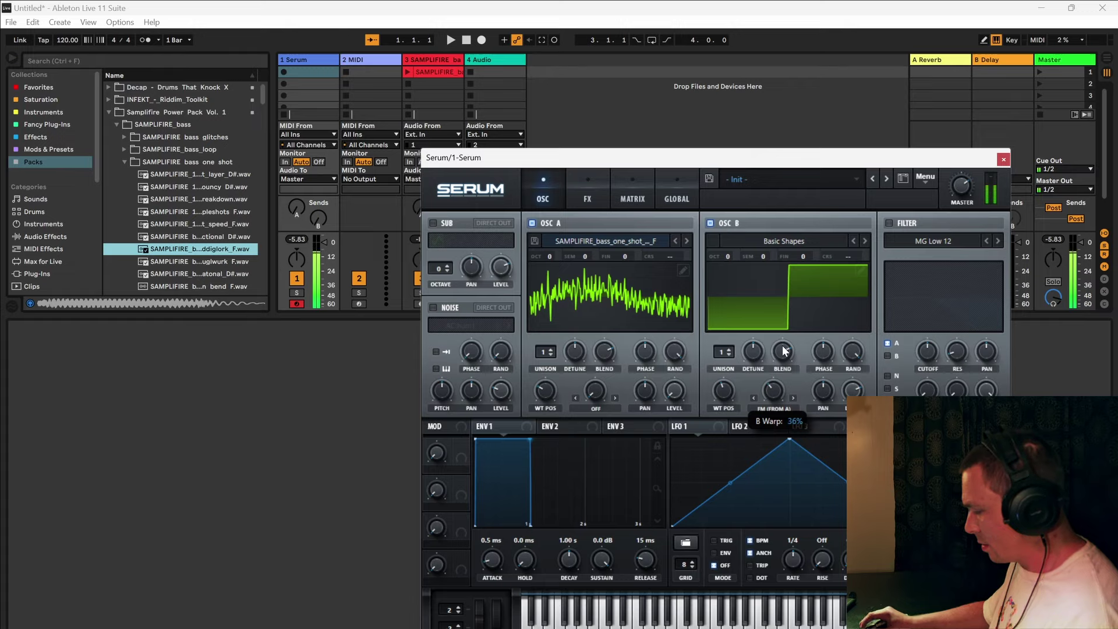
pyautogui.moveTo(536, 388); pyautogui.dragTo(572, 351)
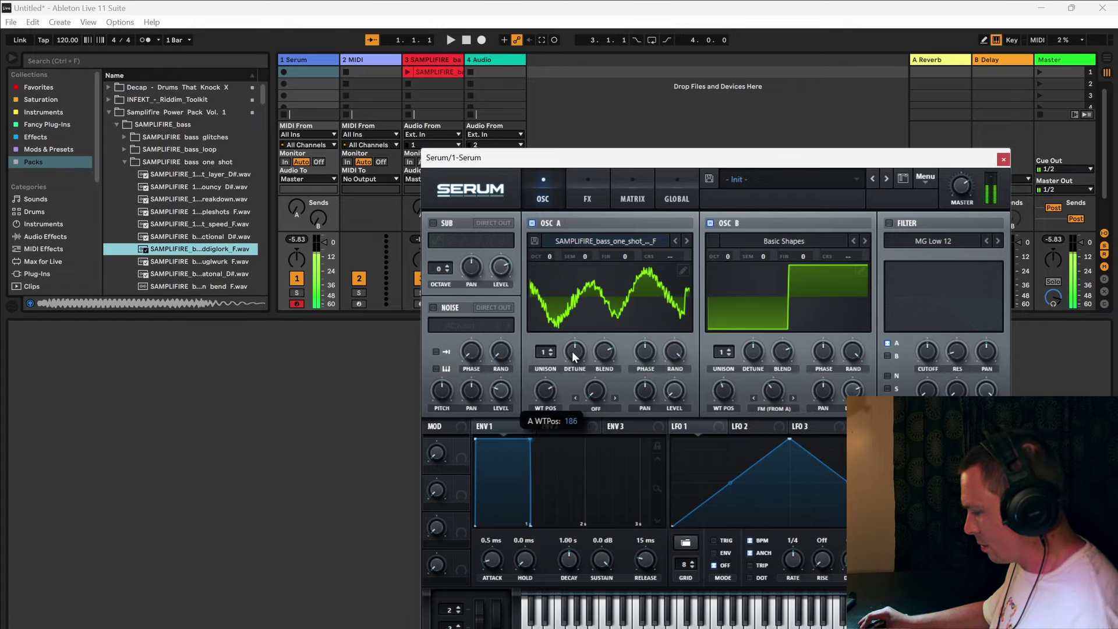
pyautogui.moveTo(775, 392); pyautogui.dragTo(788, 363)
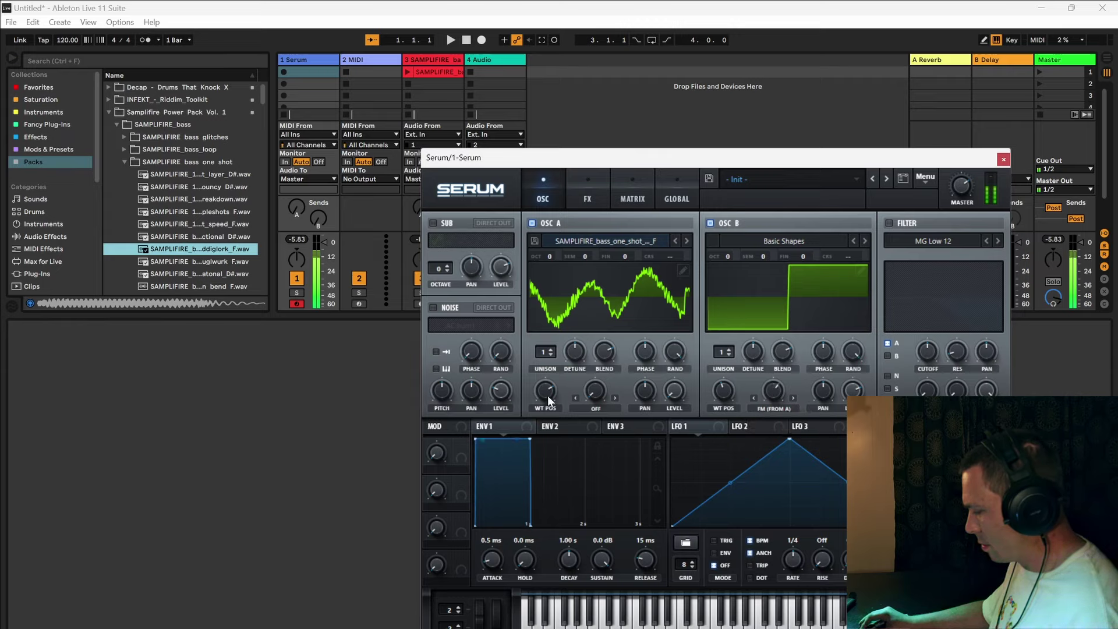
pyautogui.moveTo(547, 397); pyautogui.dragTo(551, 382)
pyautogui.moveTo(774, 396)
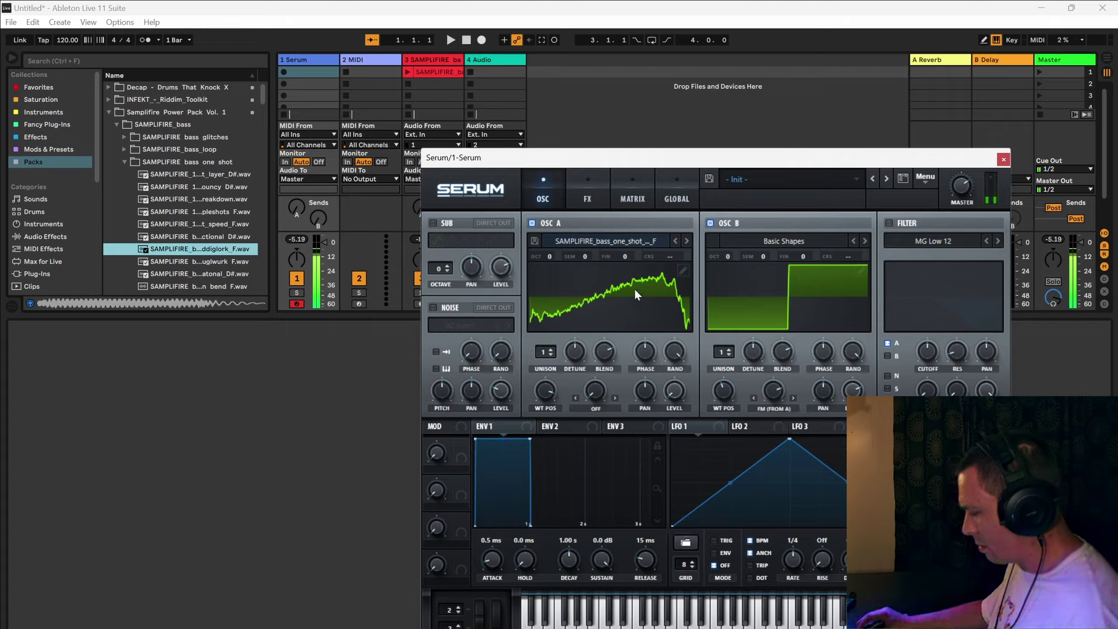
# - Raise oscillator A's octave to +2 and steepen the rise of LFO 1's shape to modulate oscillator B's FM warp
pyautogui.moveTo(546, 254); pyautogui.dragTo(553, 232)
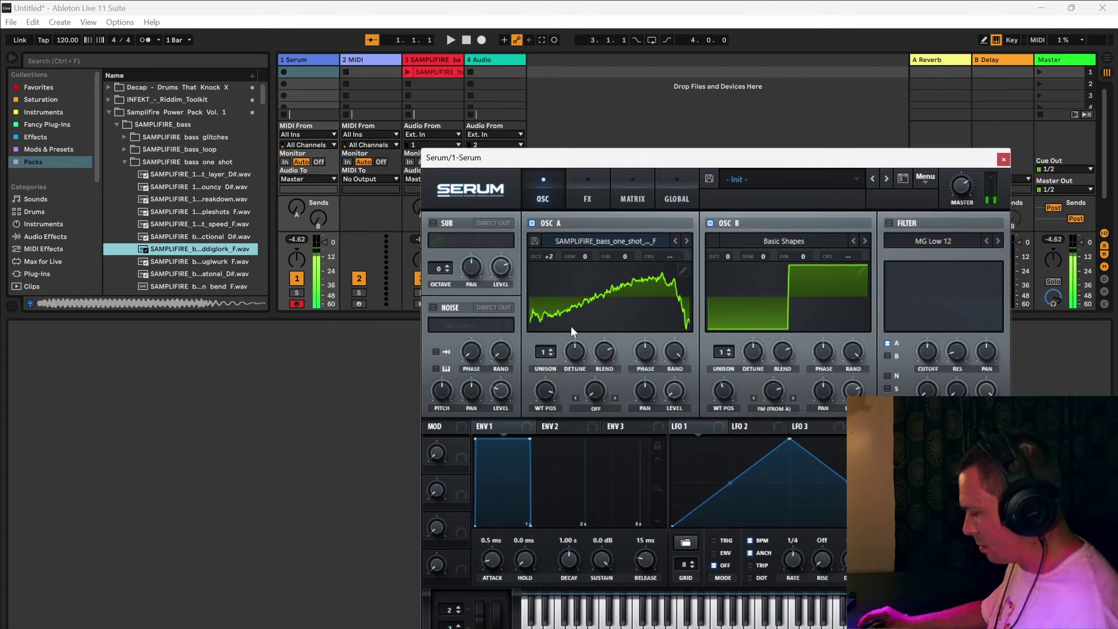
pyautogui.moveTo(780, 438); pyautogui.dragTo(760, 449)
pyautogui.click(684, 270)
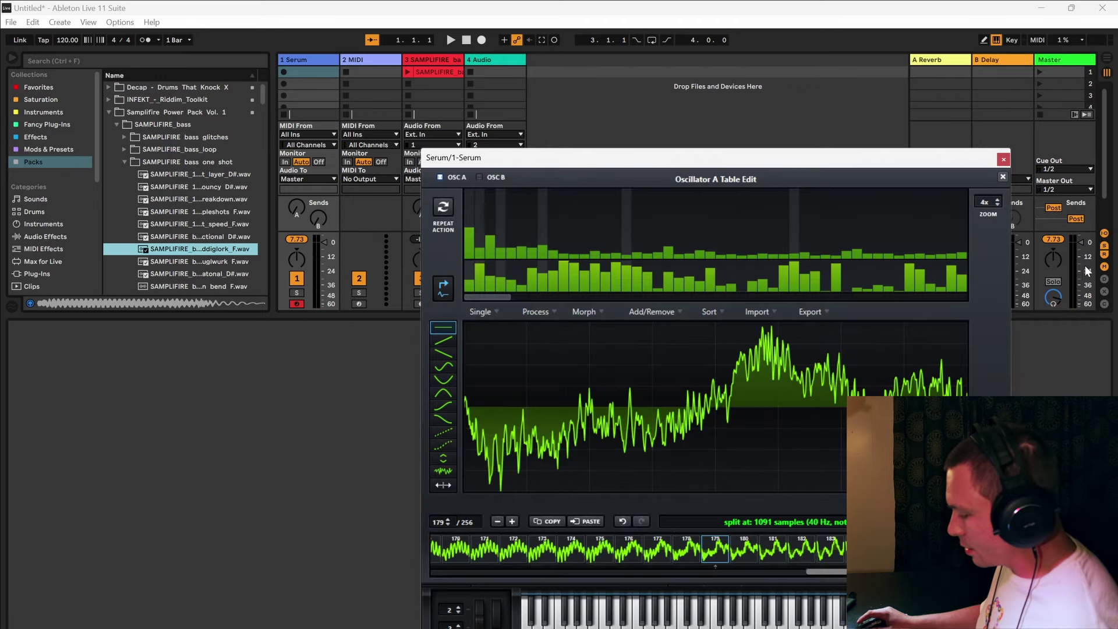
pyautogui.click(1003, 177)
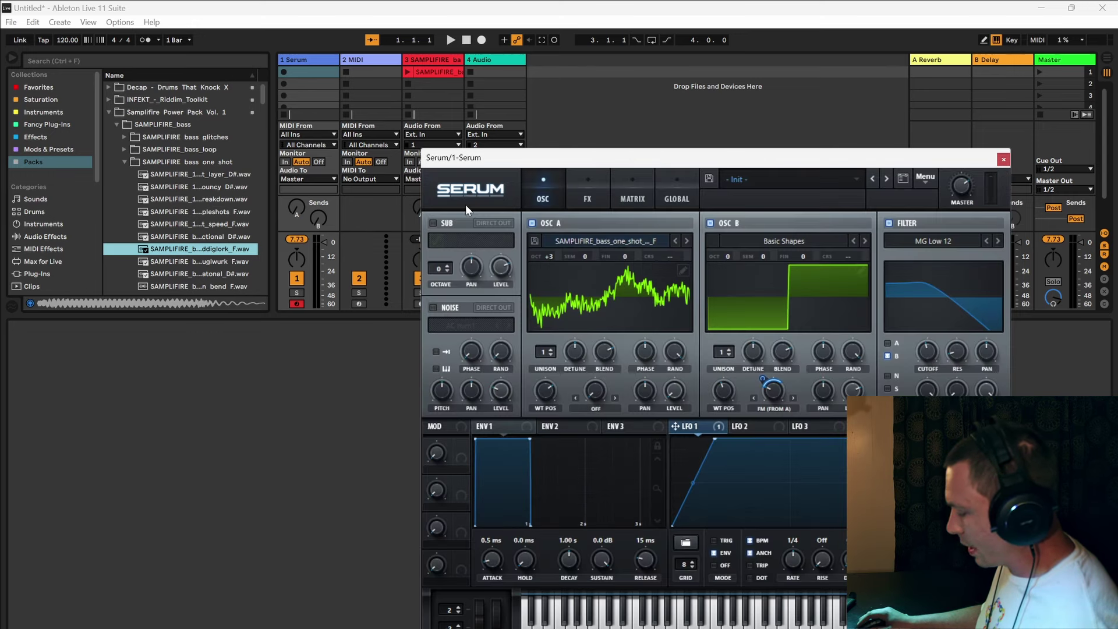
# - Save oscillator A's wavetable as Demo and move the Serum window to uncover its full interface
pyautogui.click(535, 242)
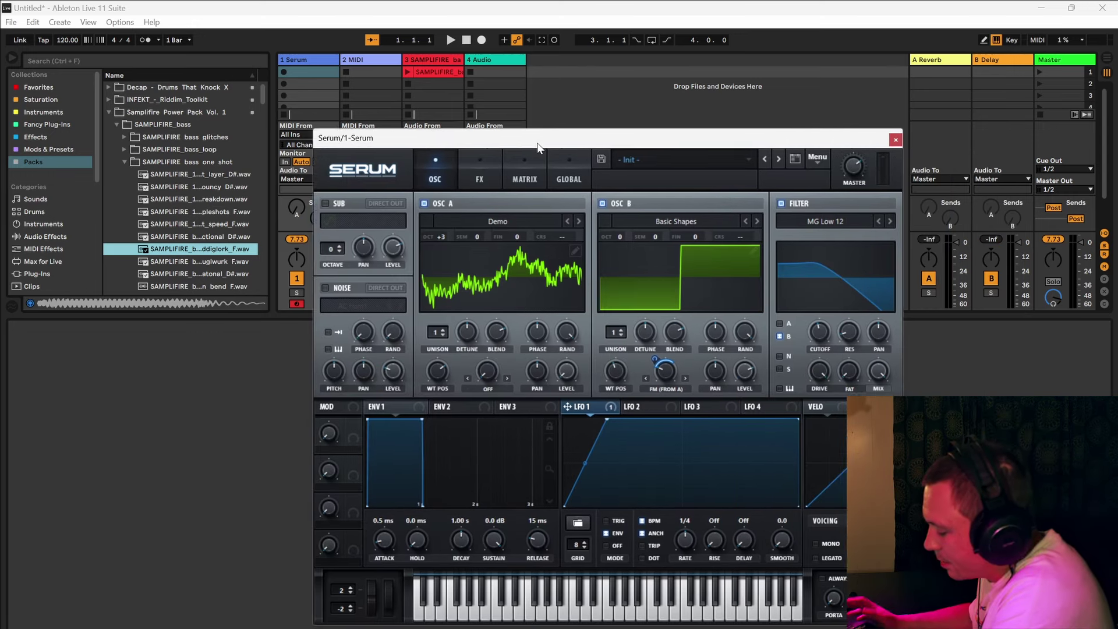
pyautogui.moveTo(537, 143); pyautogui.dragTo(500, 134)
# - Review the formula field and the audio import options in oscillator A's table editor, and collapse the SAMPLIFIRE_bass folder
pyautogui.click(537, 242)
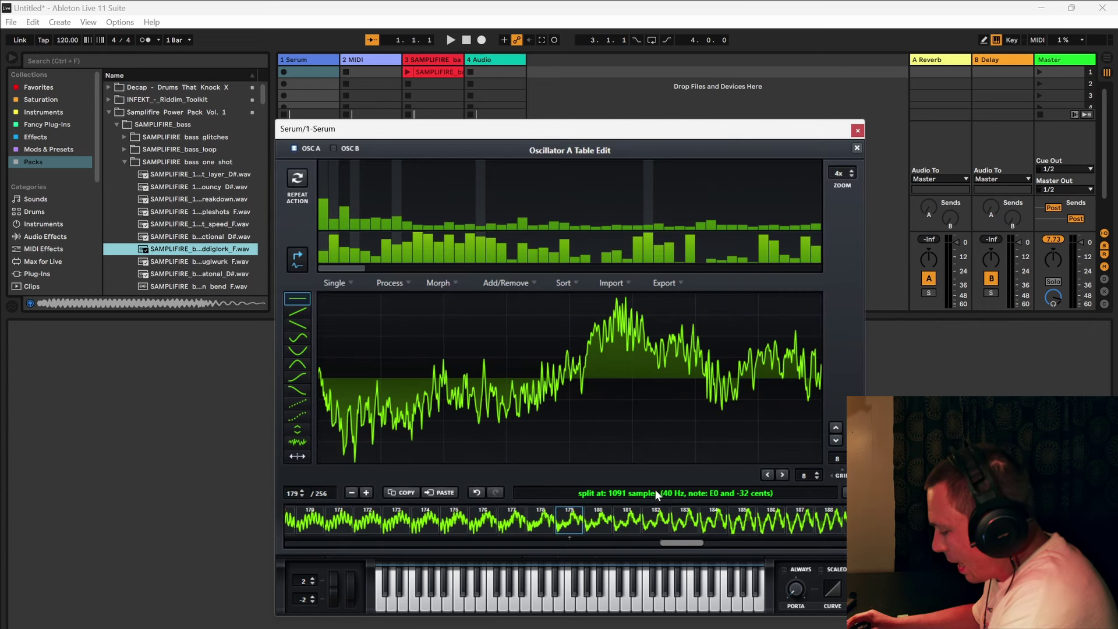
pyautogui.click(667, 493)
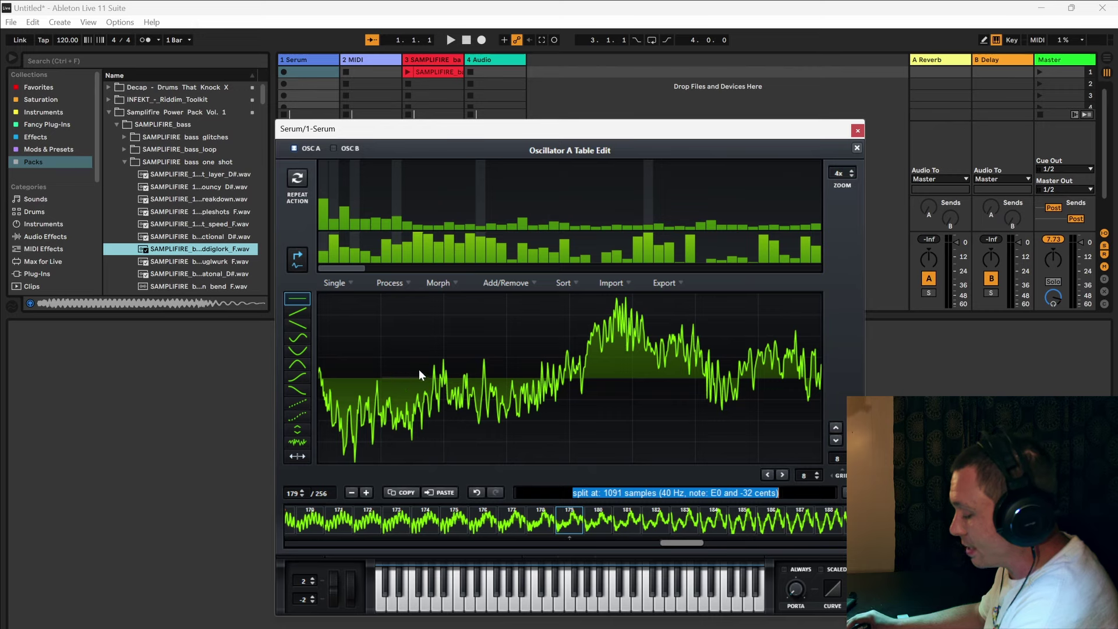
pyautogui.click(792, 494)
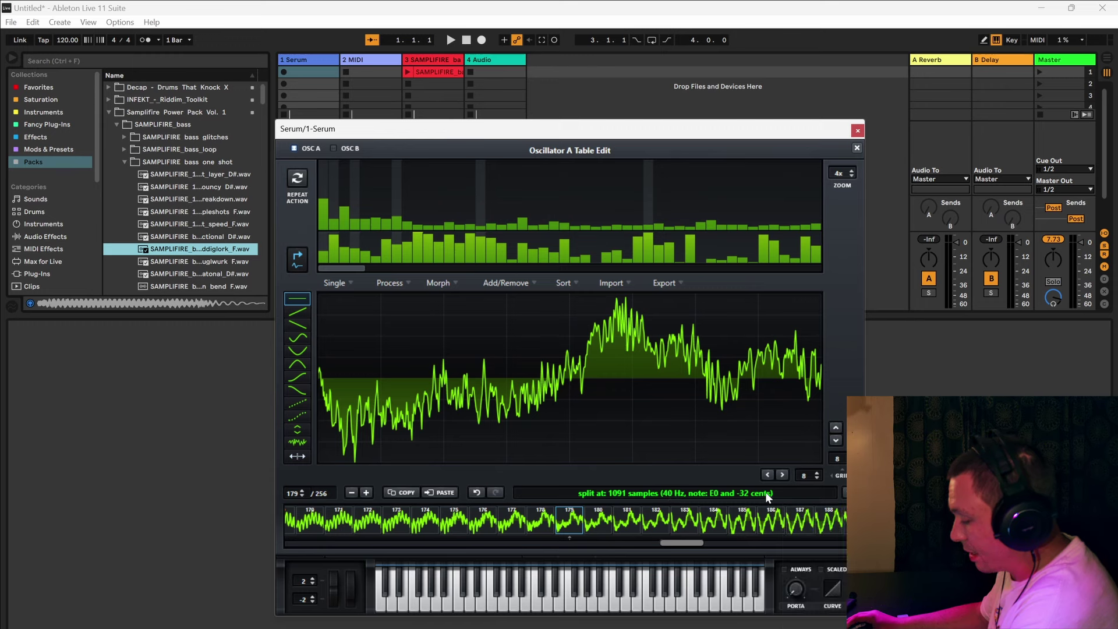
pyautogui.click(117, 124)
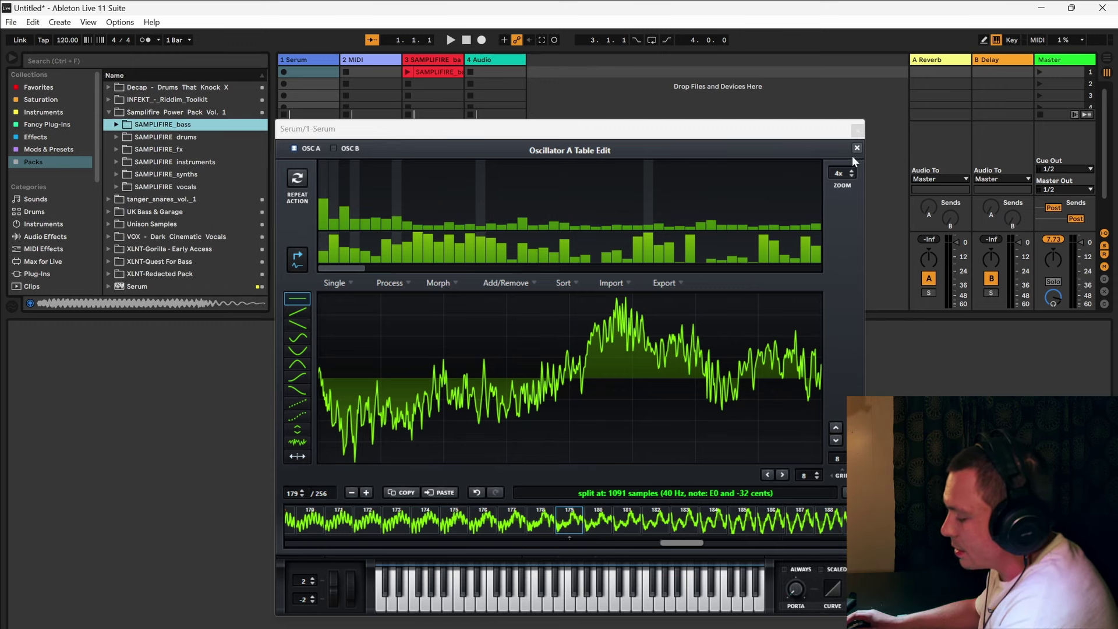
pyautogui.click(609, 282)
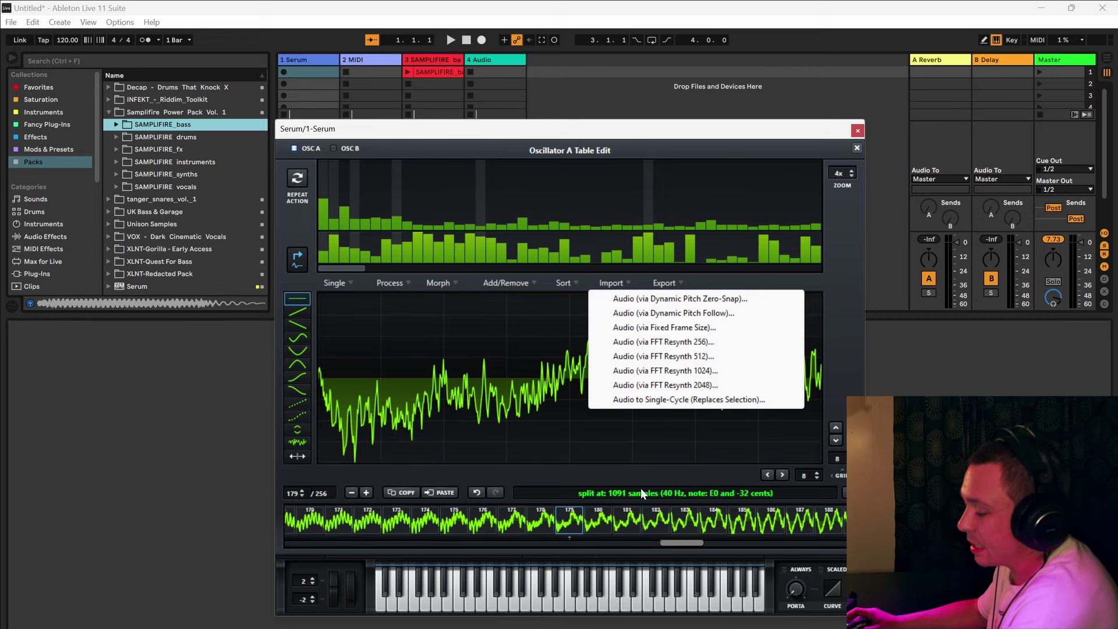
# - Reset Serum to its default patch and load Vocoded Perc Low - A.wav from Noises and Glitches into the third track's second clip slot
pyautogui.click(857, 148)
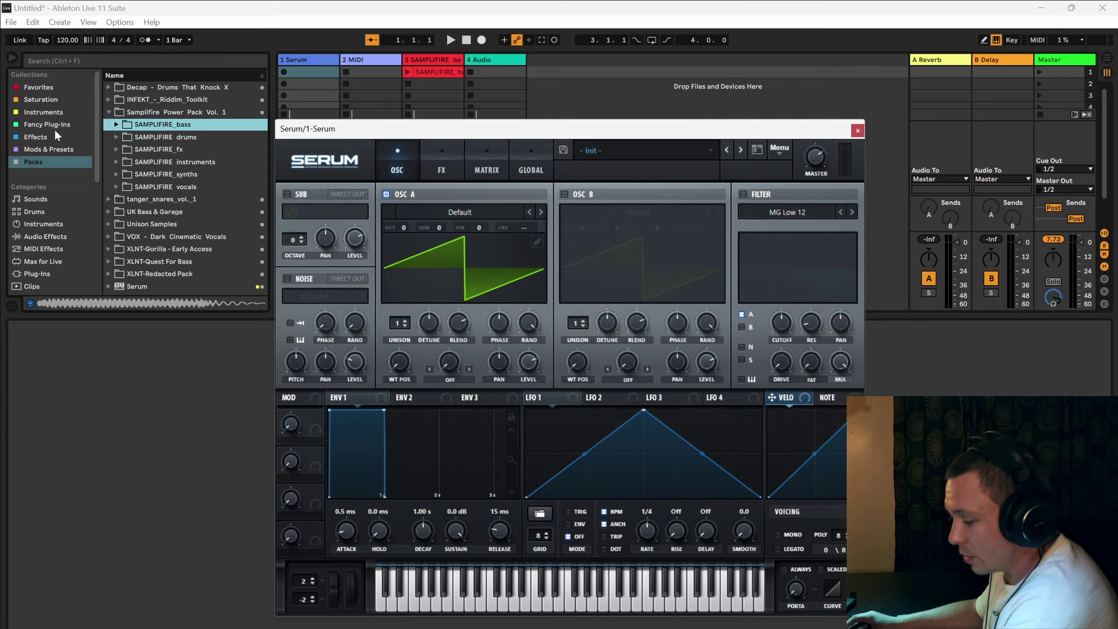
pyautogui.scroll(-5, 46, 90)
pyautogui.click(55, 263)
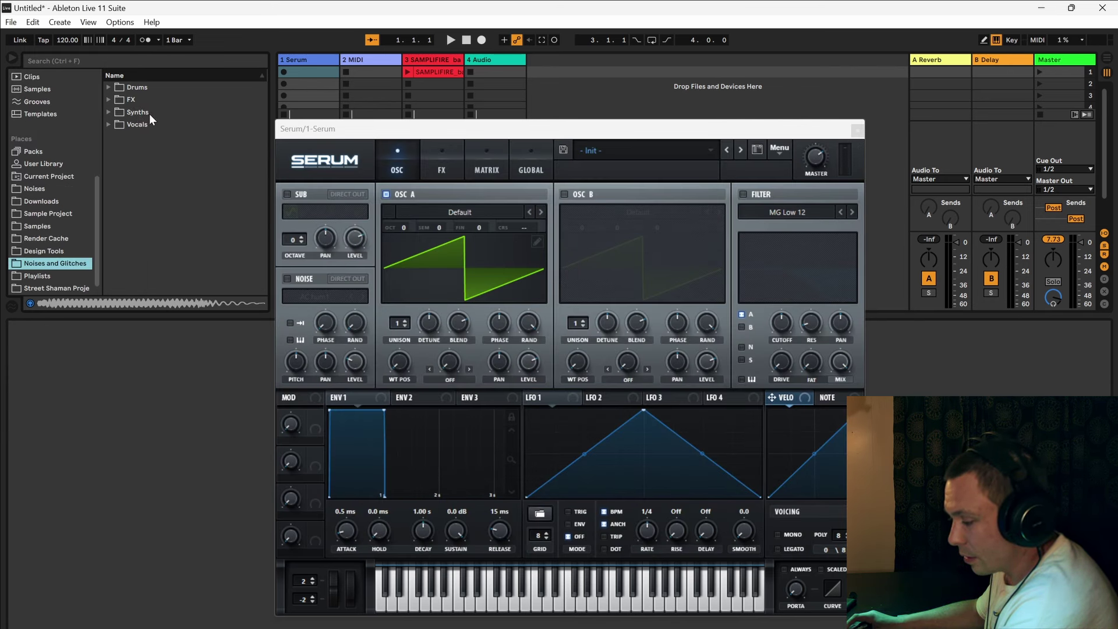
pyautogui.click(149, 114)
pyautogui.click(187, 214)
pyautogui.moveTo(186, 216); pyautogui.dragTo(421, 81)
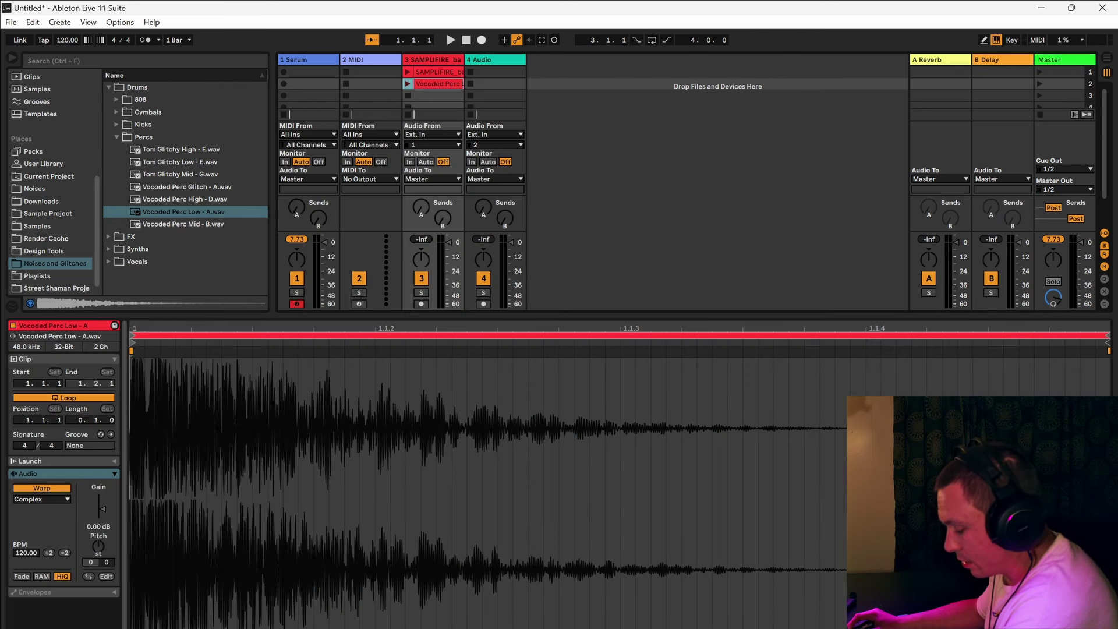
# - Check the samples-per-cycle calculation in the ChatGPT conversation in the browser, return to Ableton Live, and resize the clip view
pyautogui.hotkey('alt', 'Tab')
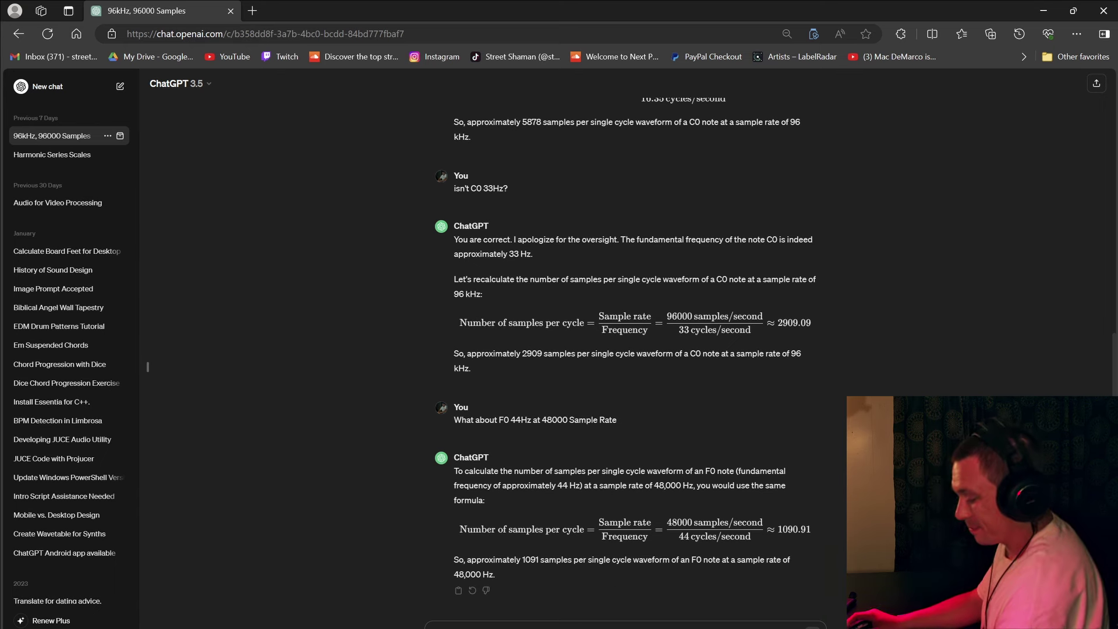
pyautogui.hotkey('alt', 'Tab')
pyautogui.moveTo(519, 312); pyautogui.dragTo(482, 404)
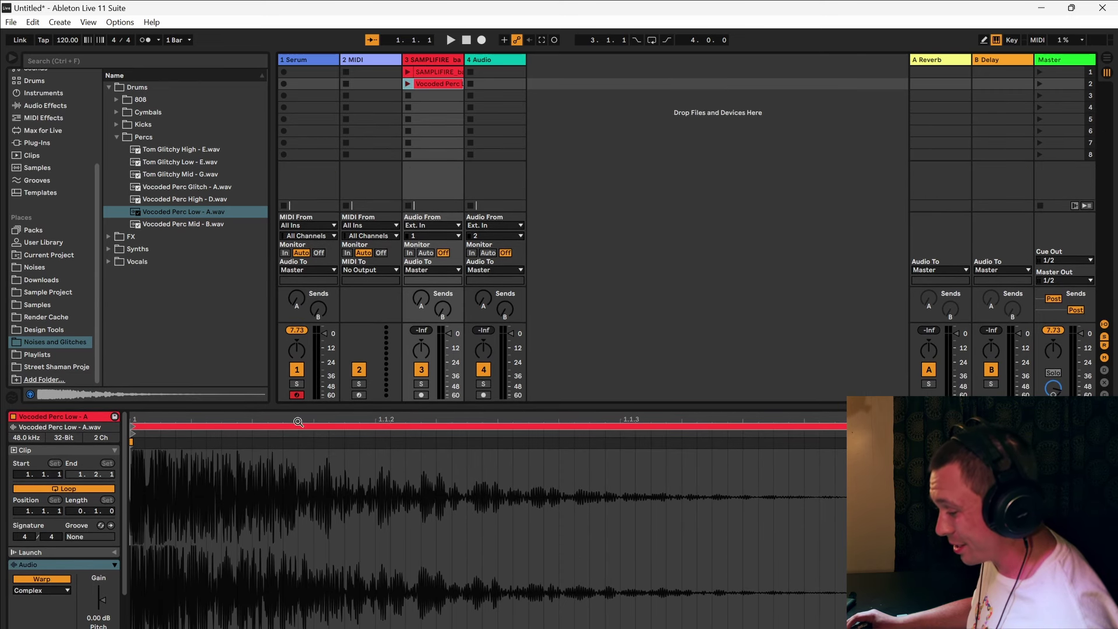
# - Show Serum on the first track and set the import split to note A0 in oscillator A's table editor
pyautogui.click(324, 60)
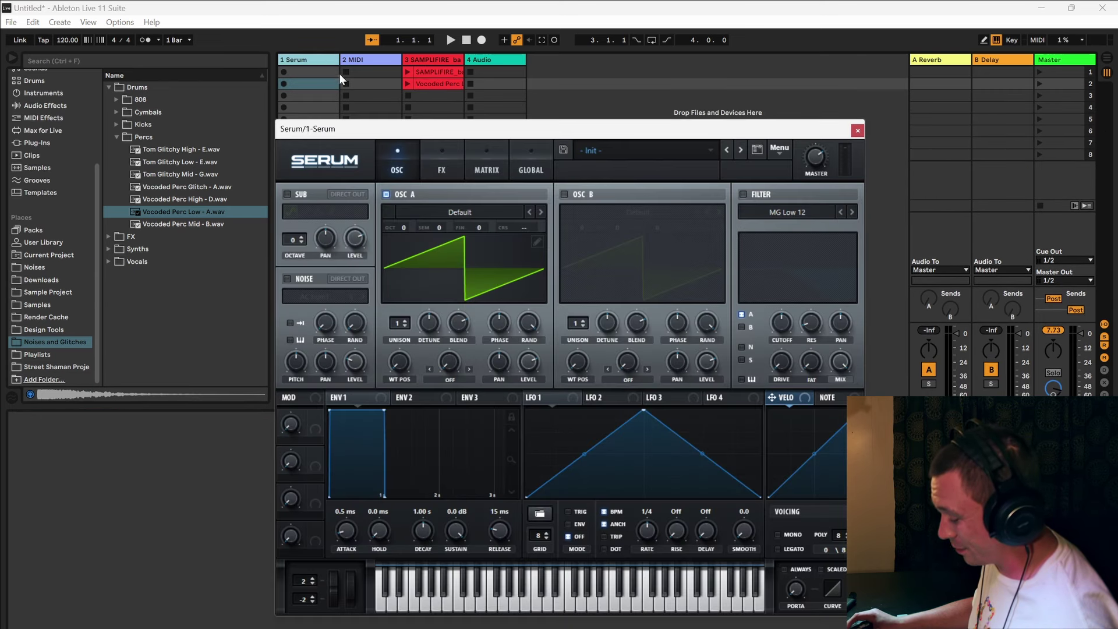
pyautogui.click(540, 235)
pyautogui.click(647, 494)
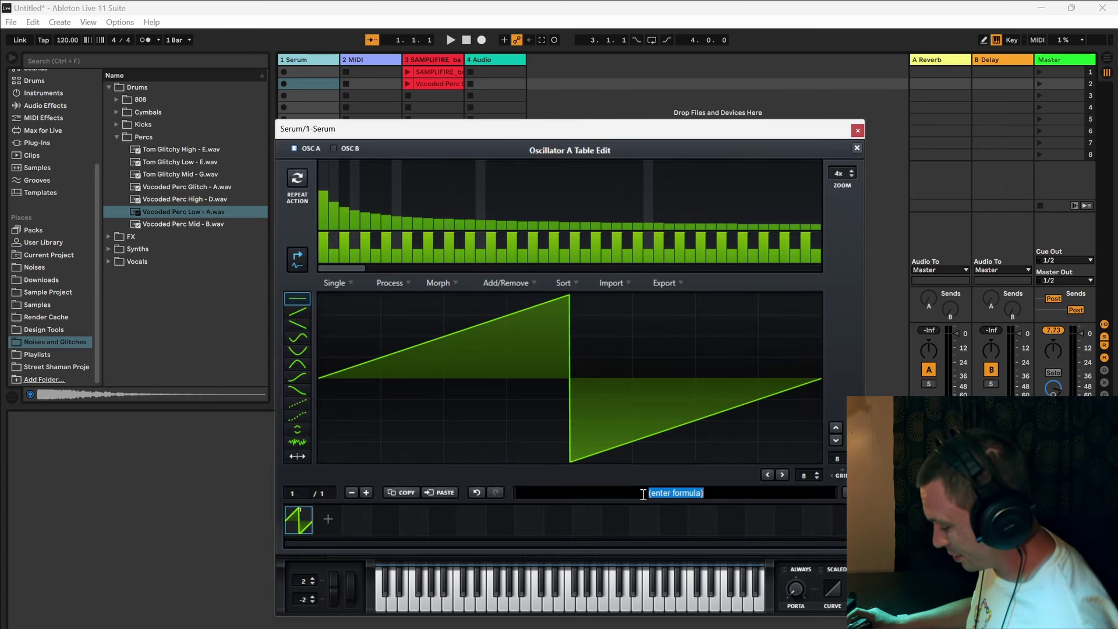
pyautogui.write('A0')
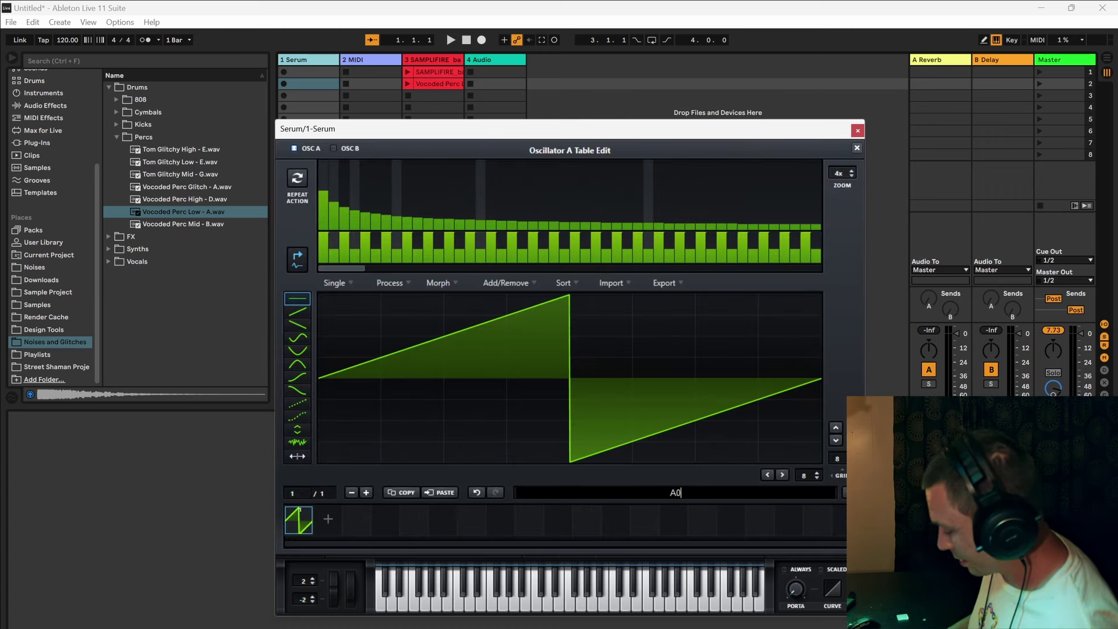
pyautogui.press('Return')
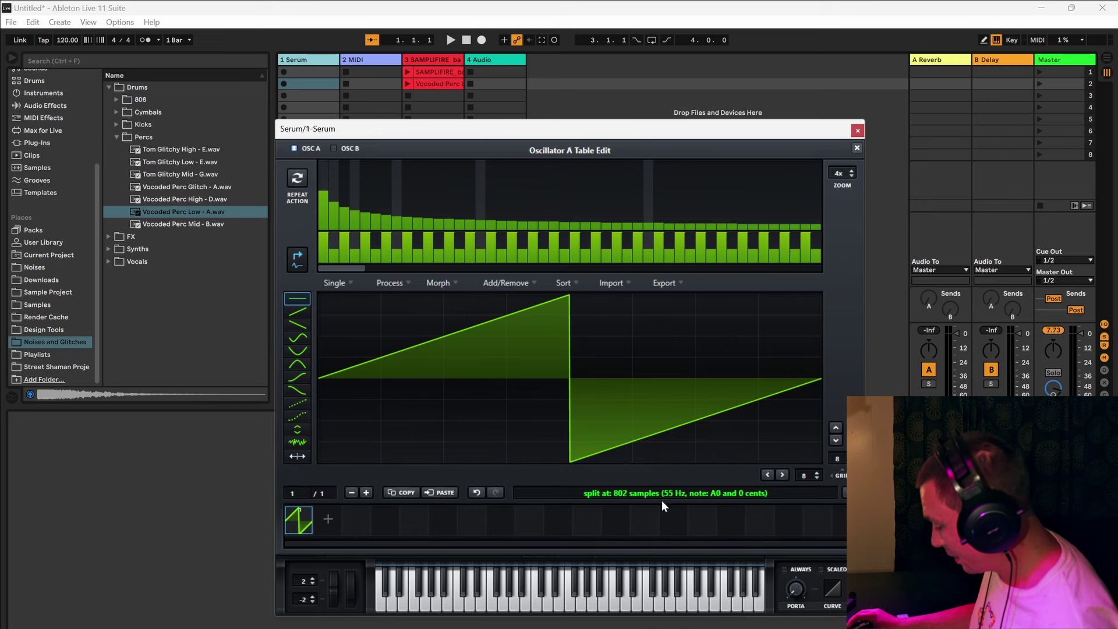
# - Look up the samples per cycle for A0 at 48,000 Hz in the ChatGPT conversation and return to Ableton Live
pyautogui.hotkey('alt', 'Tab')
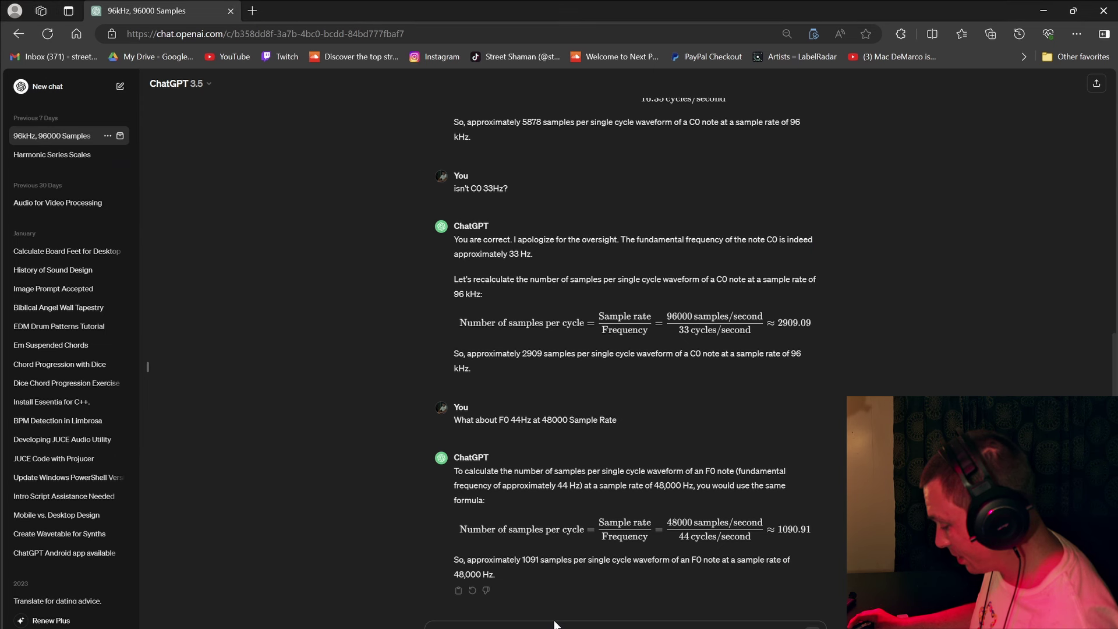
pyautogui.scroll(-3, 626, 349)
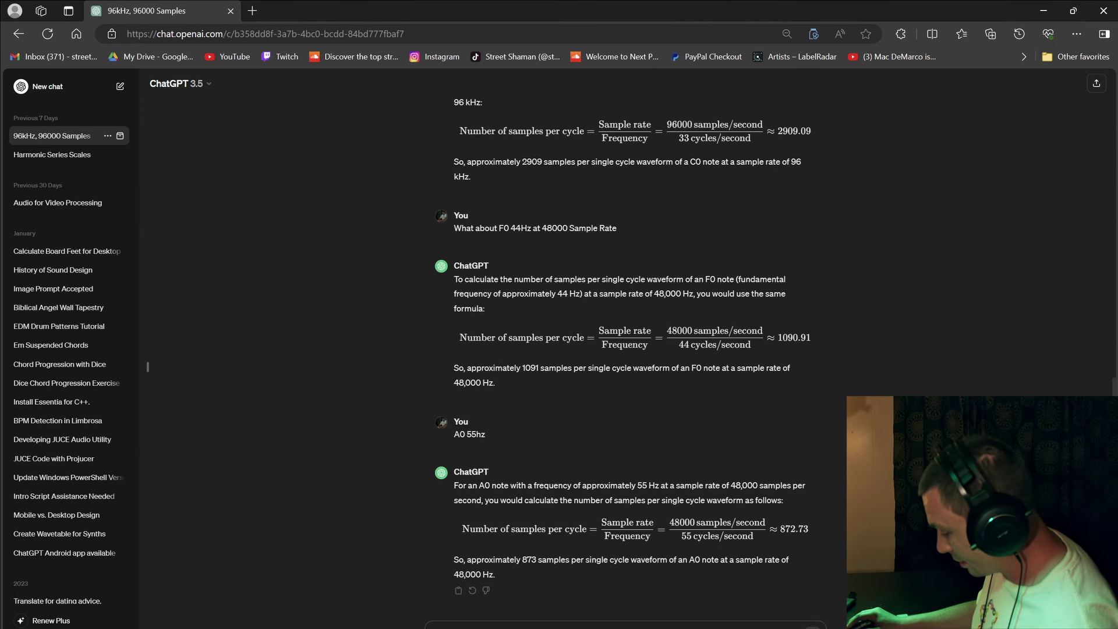
pyautogui.hotkey('alt', 'Tab')
# - Set the import split to 873 samples and import Vocoded Perc Low - A.wav into oscillator A's table editor
pyautogui.click(693, 494)
pyautogui.press('BackSpace')
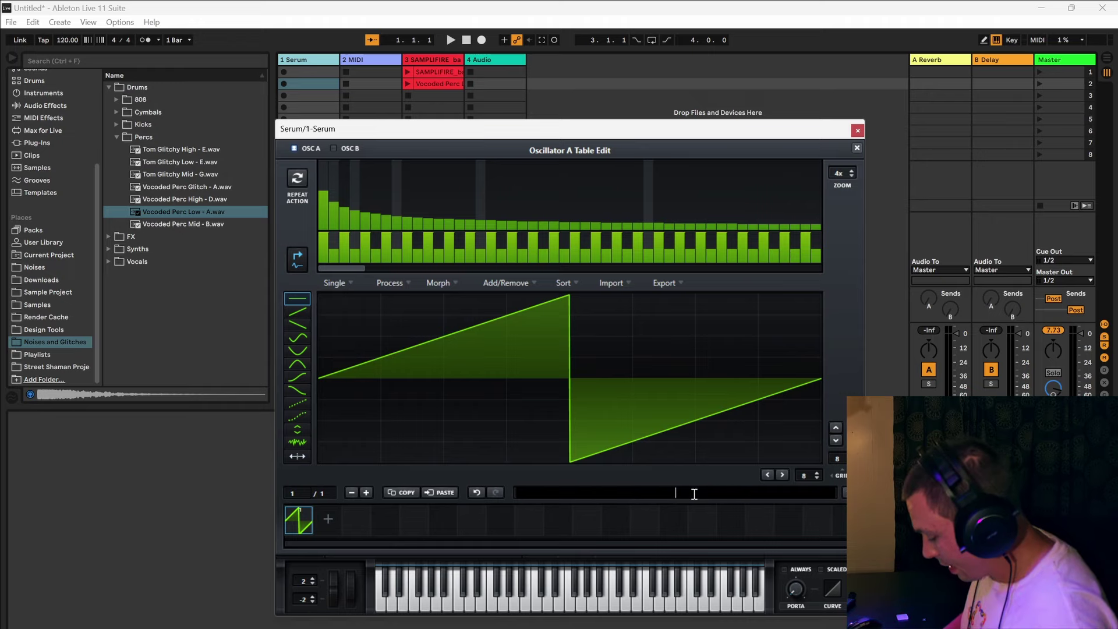
pyautogui.write('873')
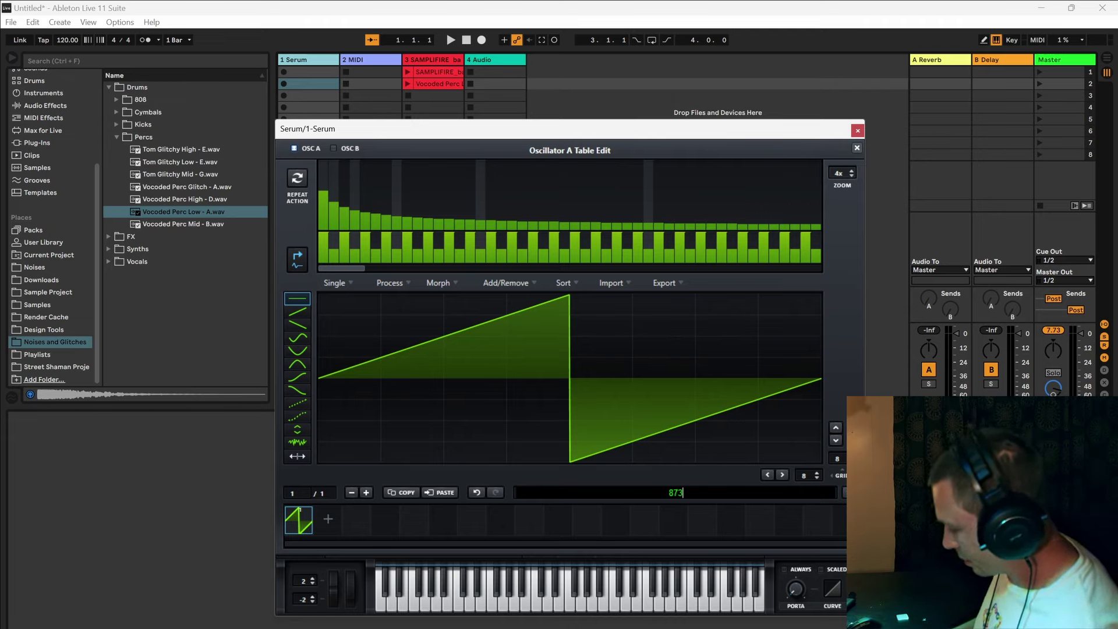
pyautogui.press('Return')
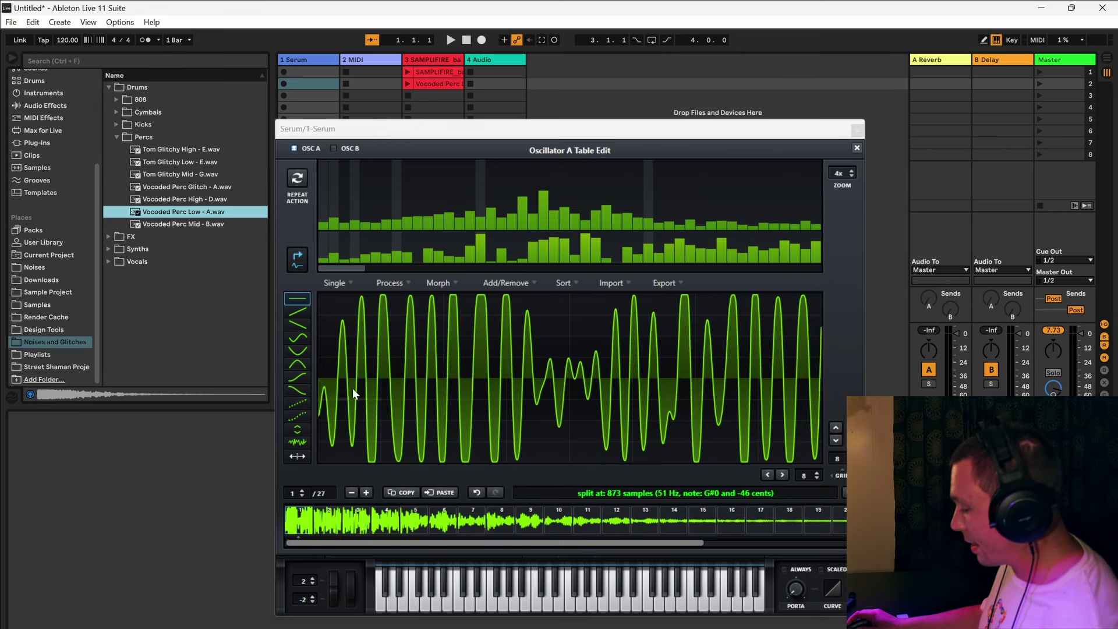
# - Examine the imported wavetable's first two frames, the formula field's split instructions and the later frames
pyautogui.click(319, 520)
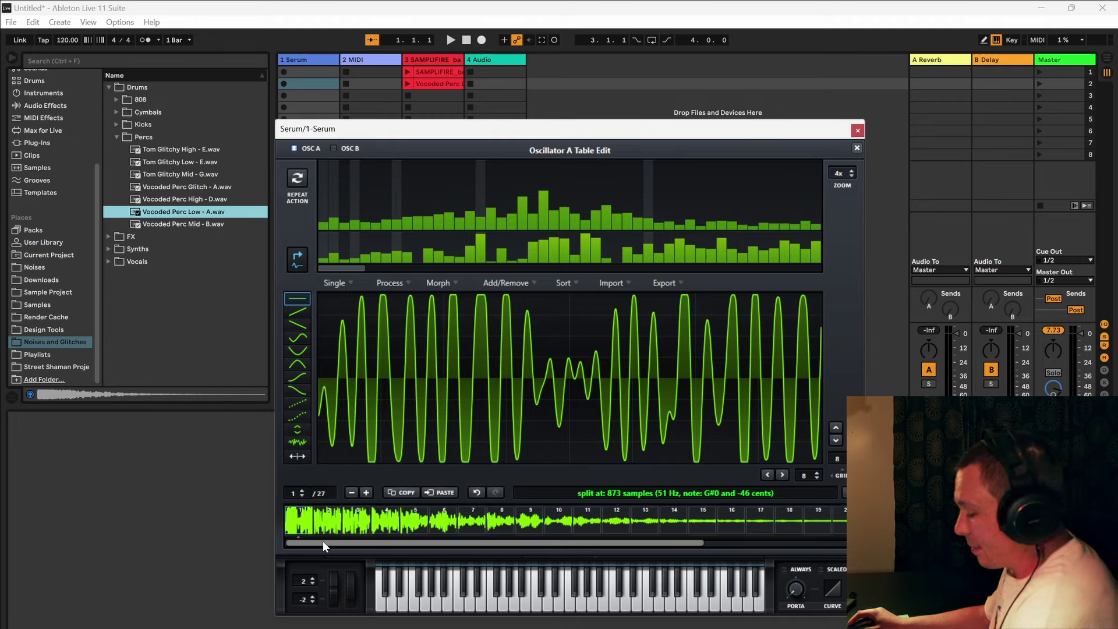
pyautogui.moveTo(609, 498)
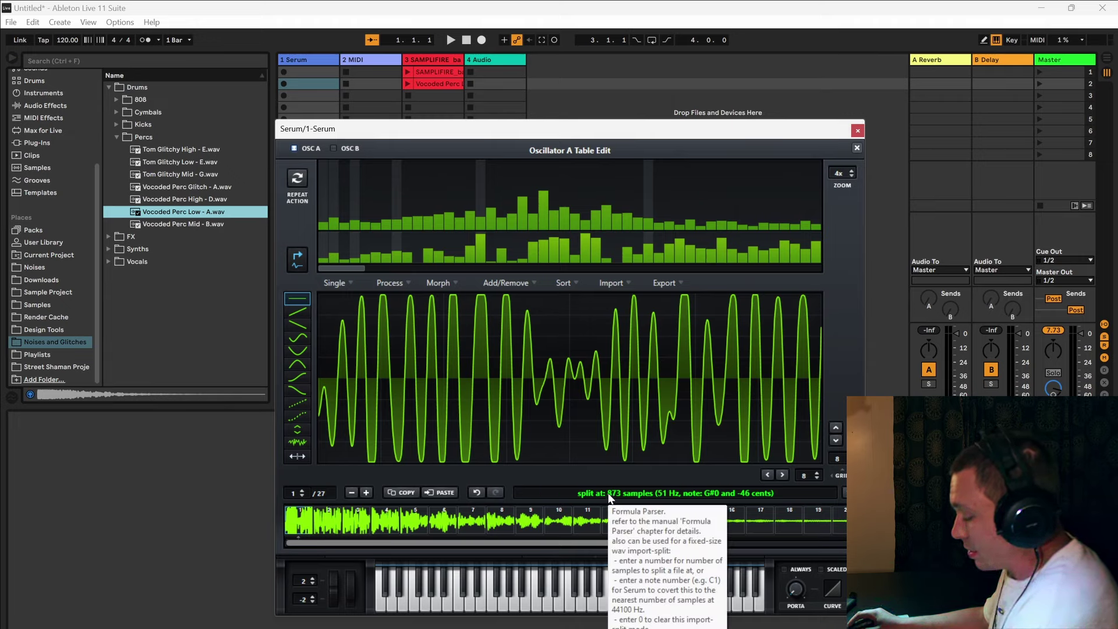
pyautogui.click(335, 527)
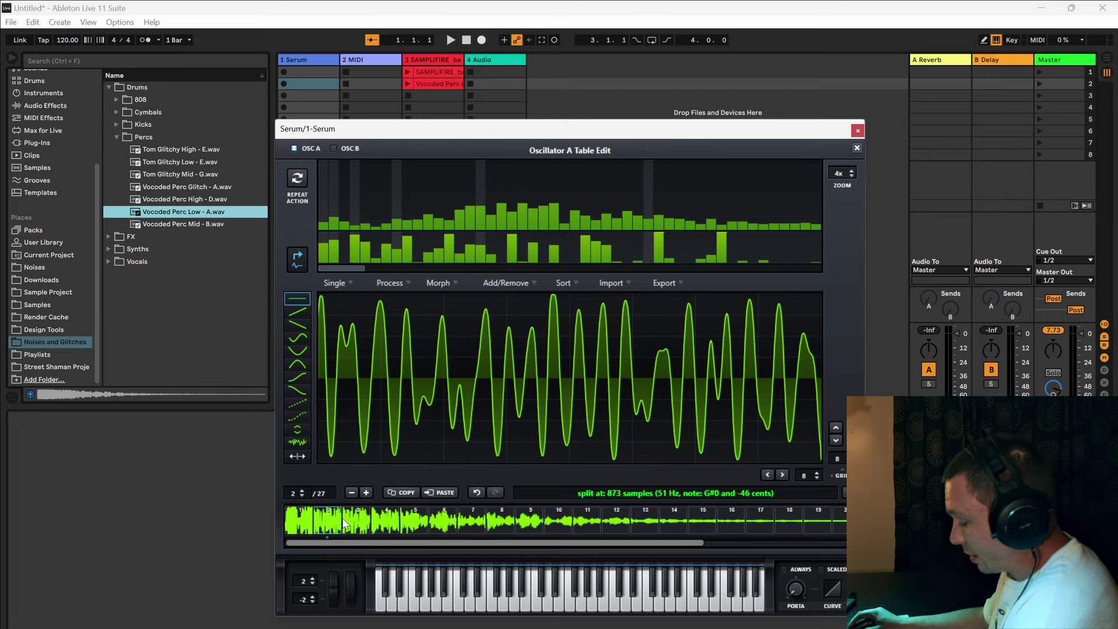
pyautogui.press('Left')
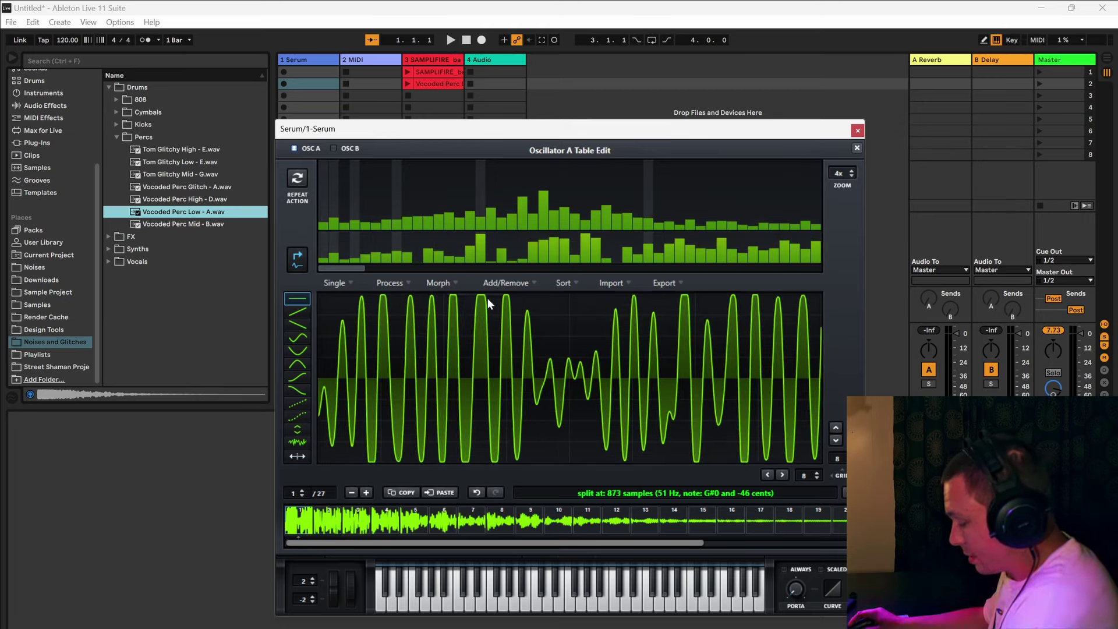
pyautogui.moveTo(501, 543); pyautogui.dragTo(701, 544)
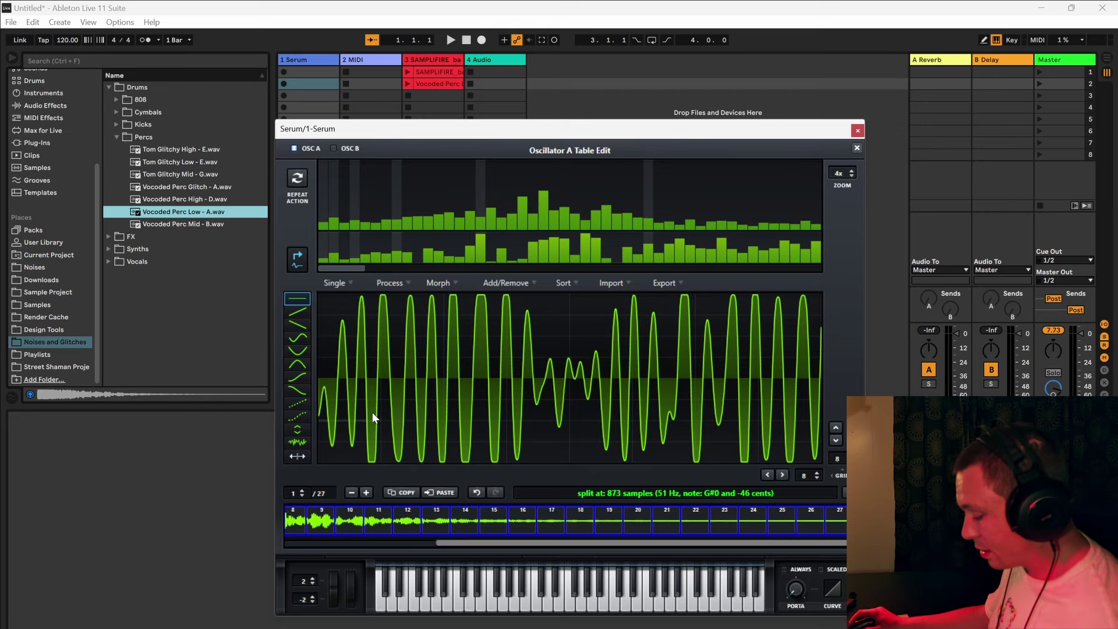
# - Try resizing the tables to double length with half the total number, and undo it
pyautogui.click(382, 285)
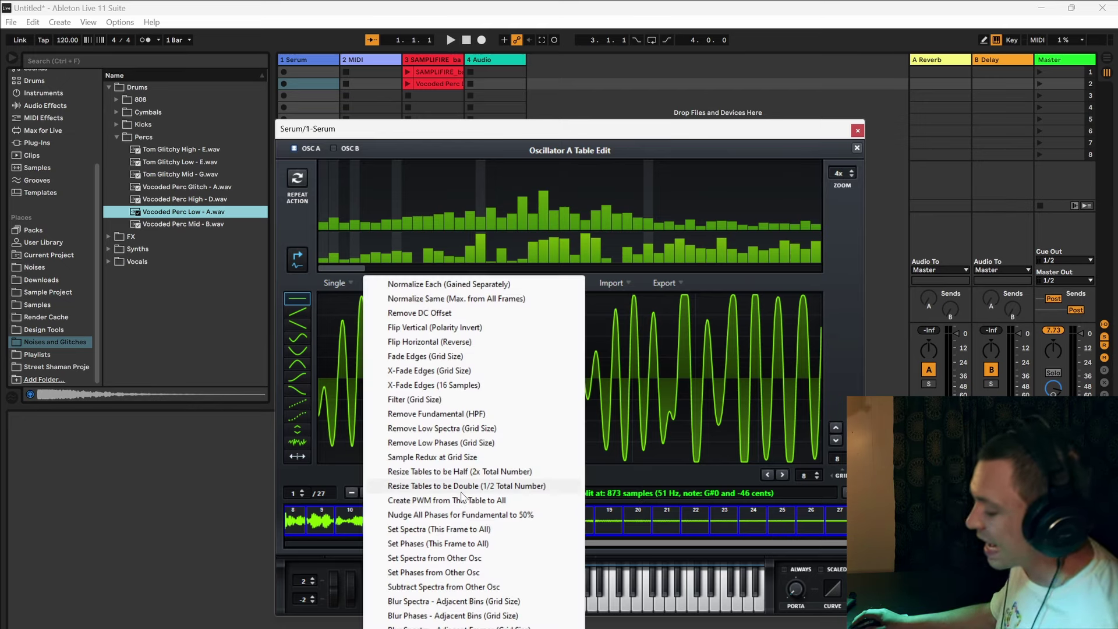
pyautogui.click(462, 488)
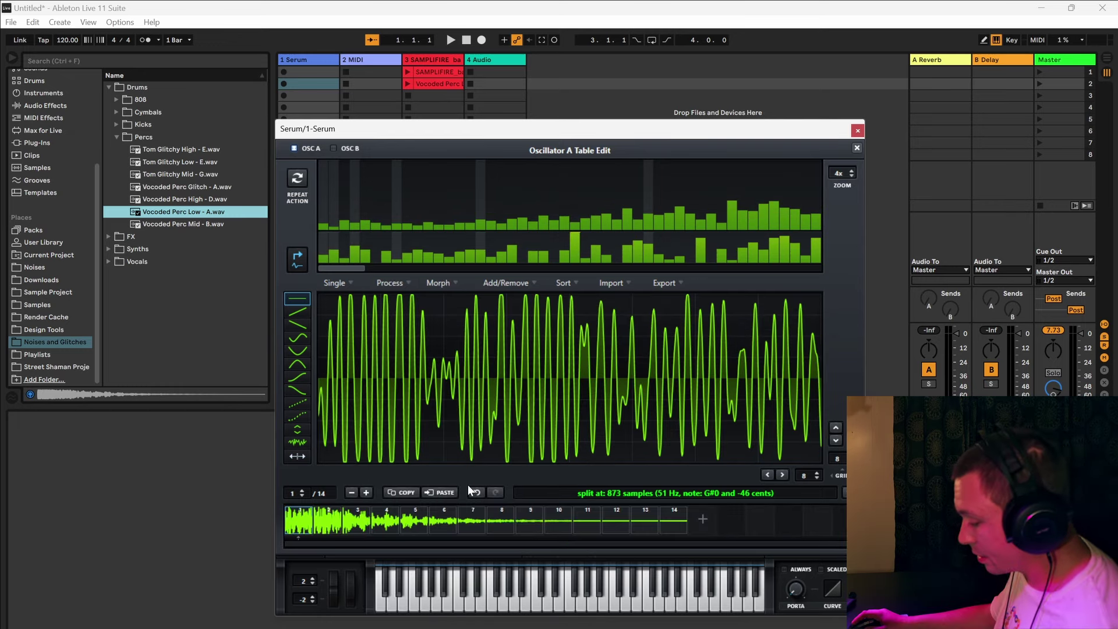
pyautogui.click(477, 492)
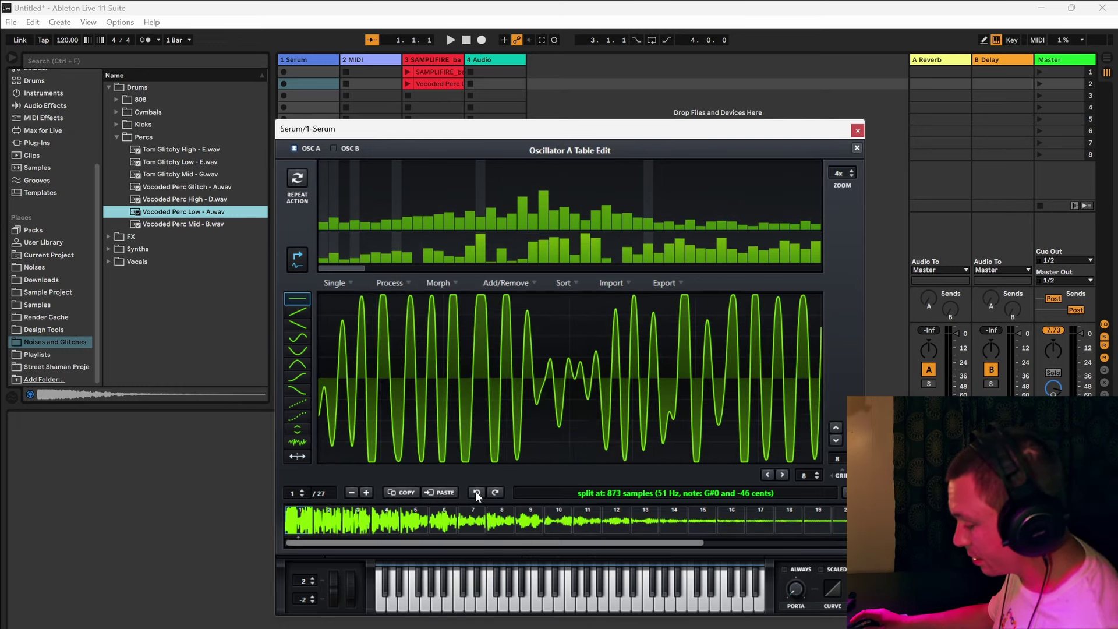
# - Resize the tables to half length with twice the total number, and inspect frames 12, 1 and the end of the table
pyautogui.click(389, 282)
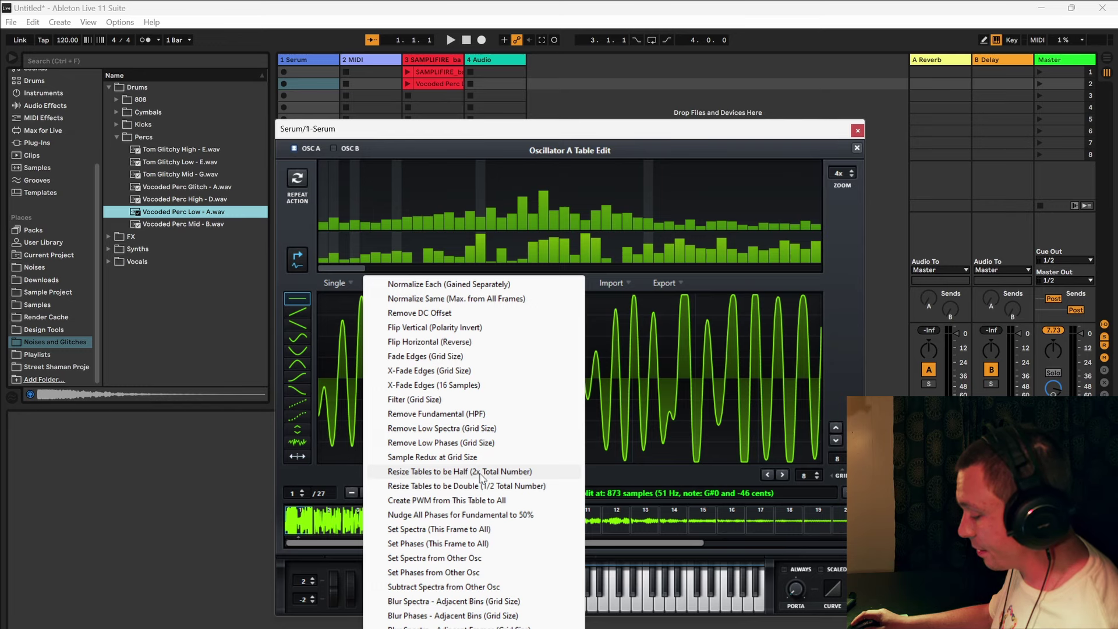
pyautogui.click(481, 472)
pyautogui.click(615, 522)
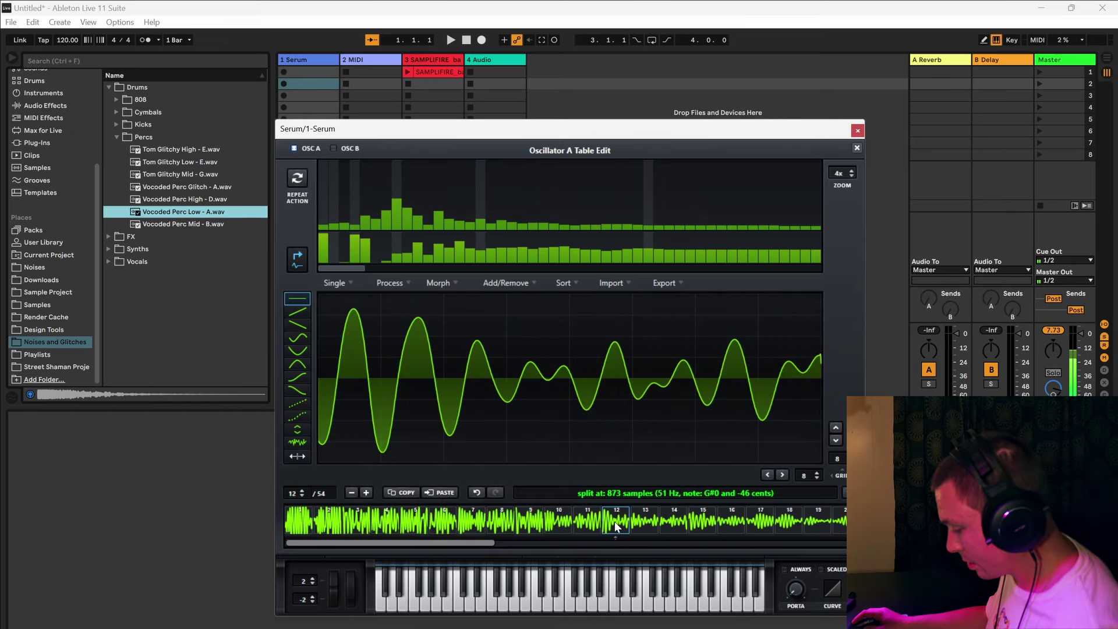
pyautogui.click(303, 523)
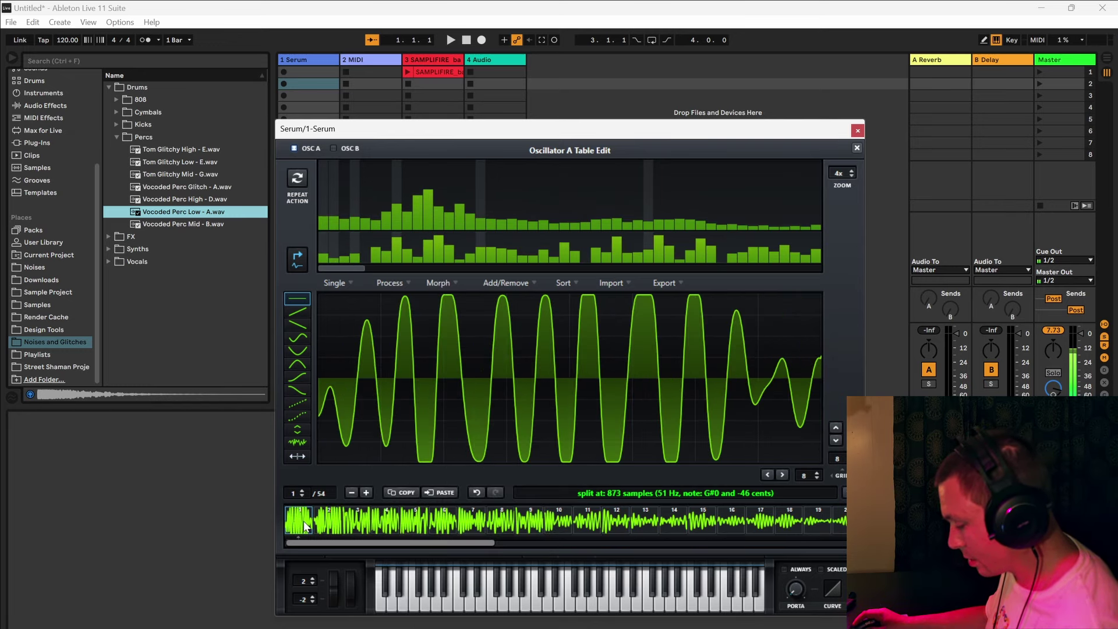
pyautogui.scroll(-5, 341, 524)
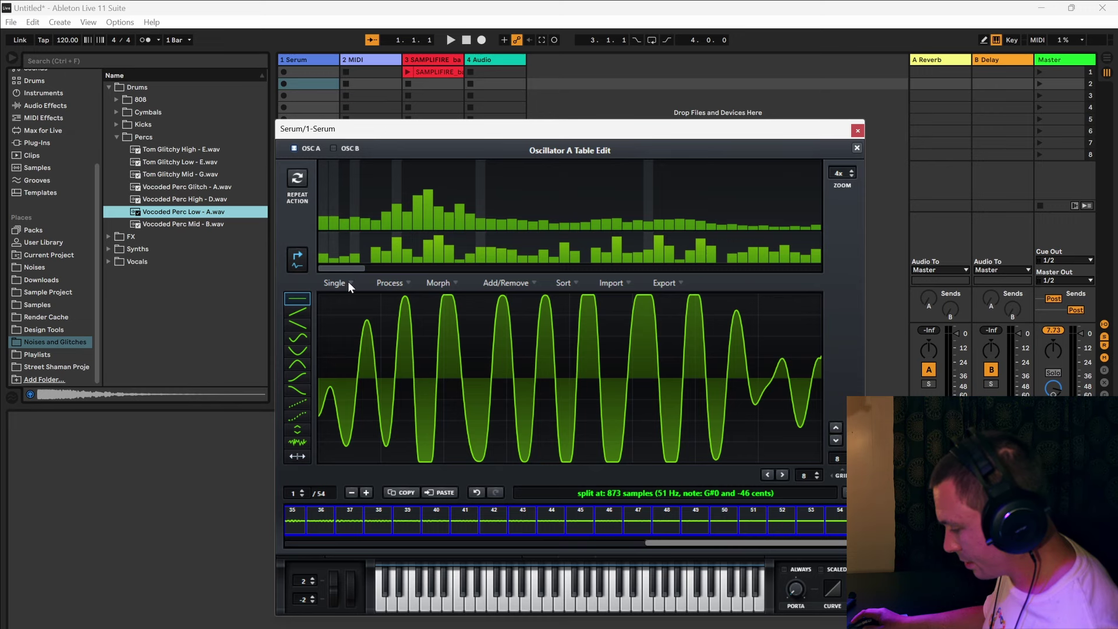
# - Try halving the table length a second time, check the third frame, and undo that resize
pyautogui.click(400, 283)
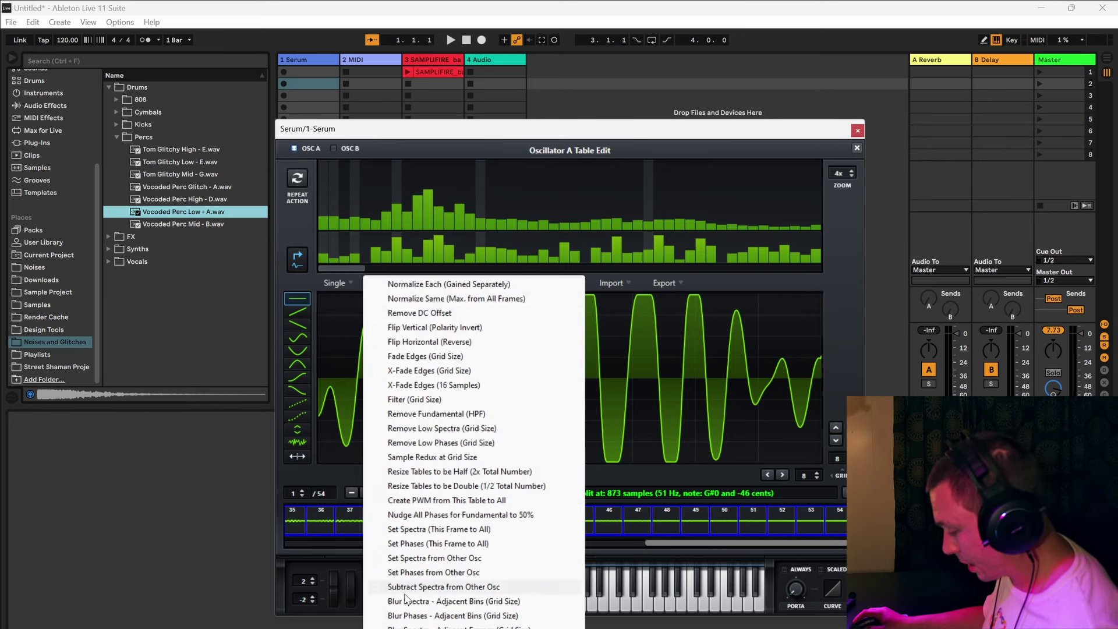
pyautogui.click(454, 471)
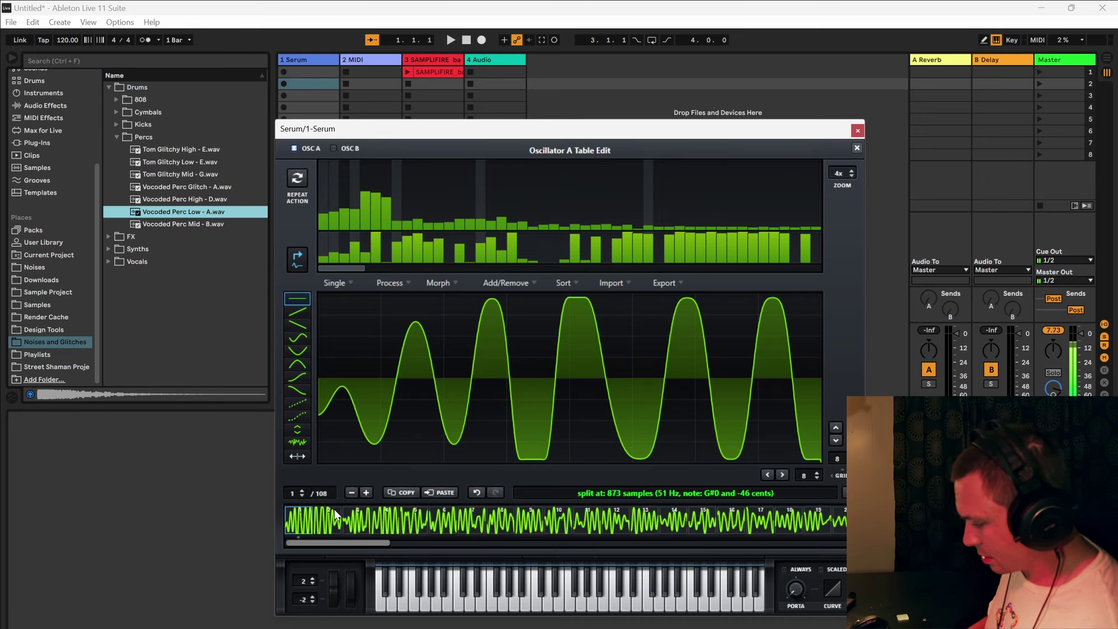
pyautogui.click(356, 518)
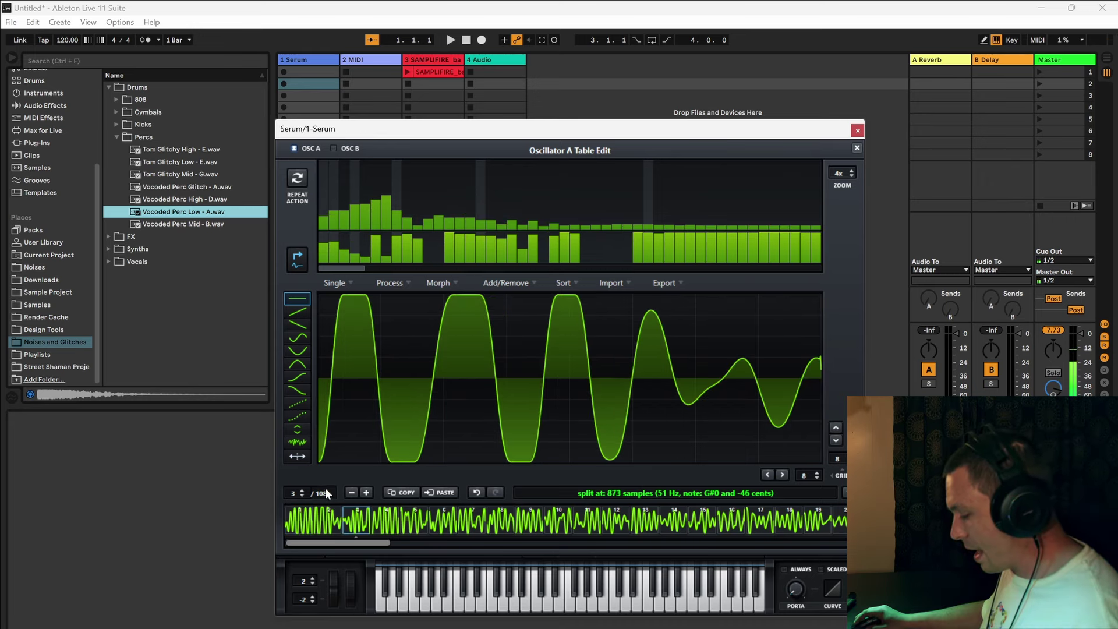
pyautogui.click(476, 493)
# - Add EQ Eight from the Favorites collection after Serum on the first track
pyautogui.scroll(3, 35, 113)
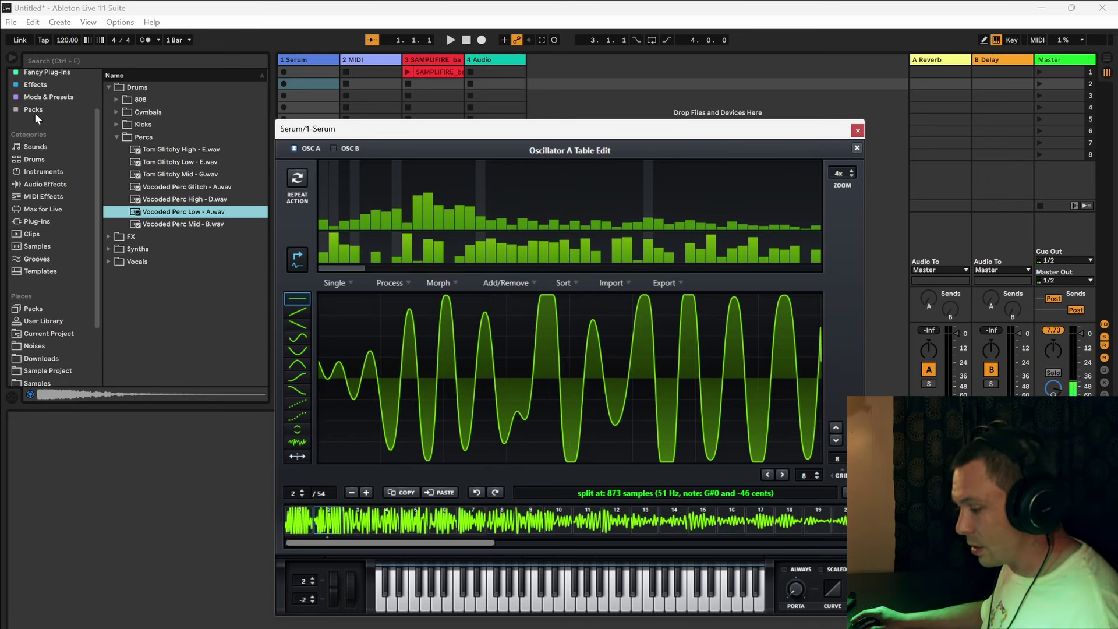
pyautogui.scroll(3, 35, 113)
pyautogui.click(58, 87)
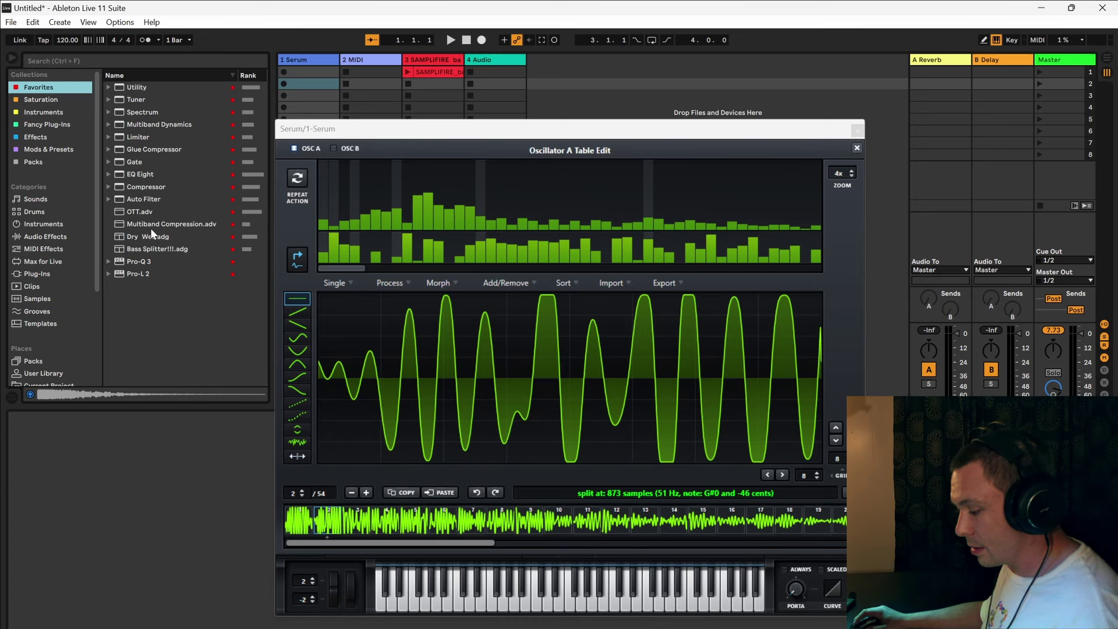
pyautogui.doubleClick(142, 175)
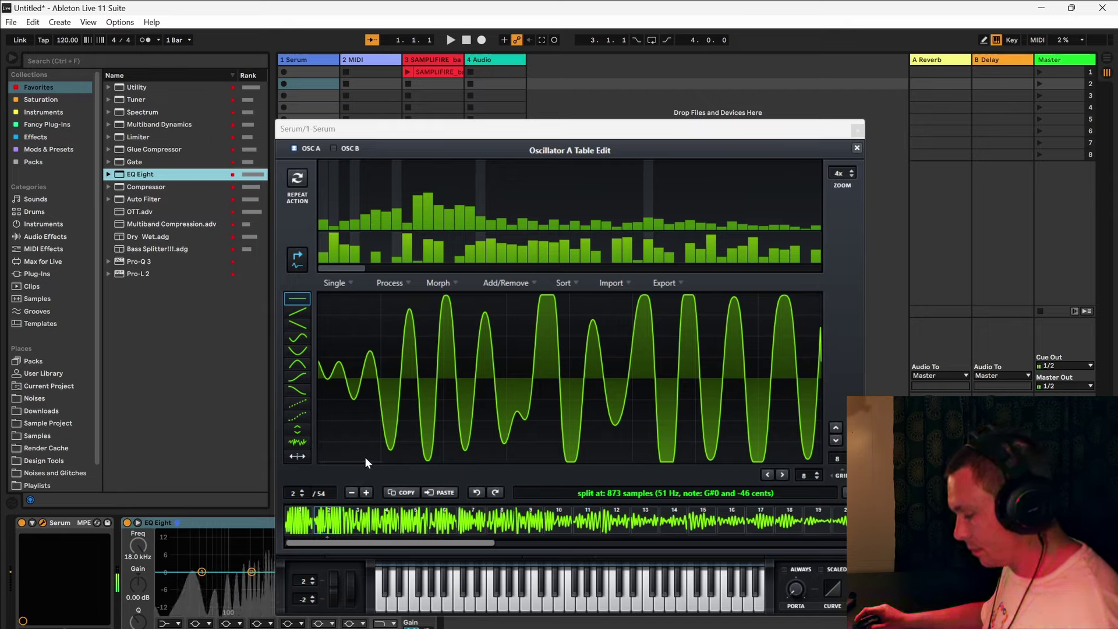
# - Apply the Spectral (Zero All Phases) morph to the wavetable and audition it by sweeping oscillator A's wavetable position
pyautogui.click(298, 520)
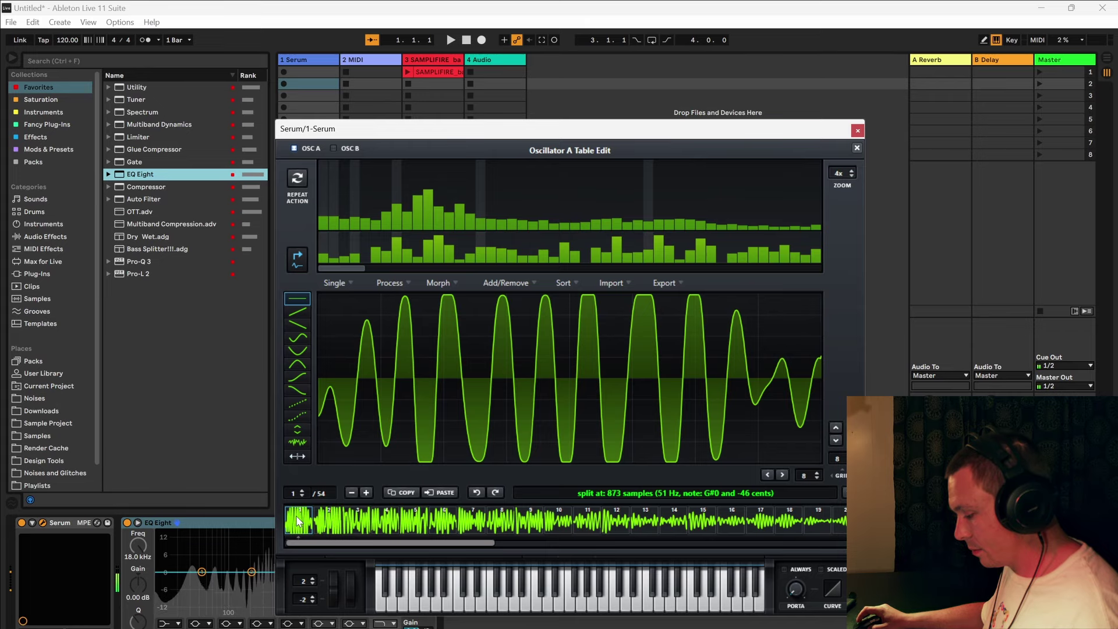
pyautogui.click(401, 281)
pyautogui.click(438, 283)
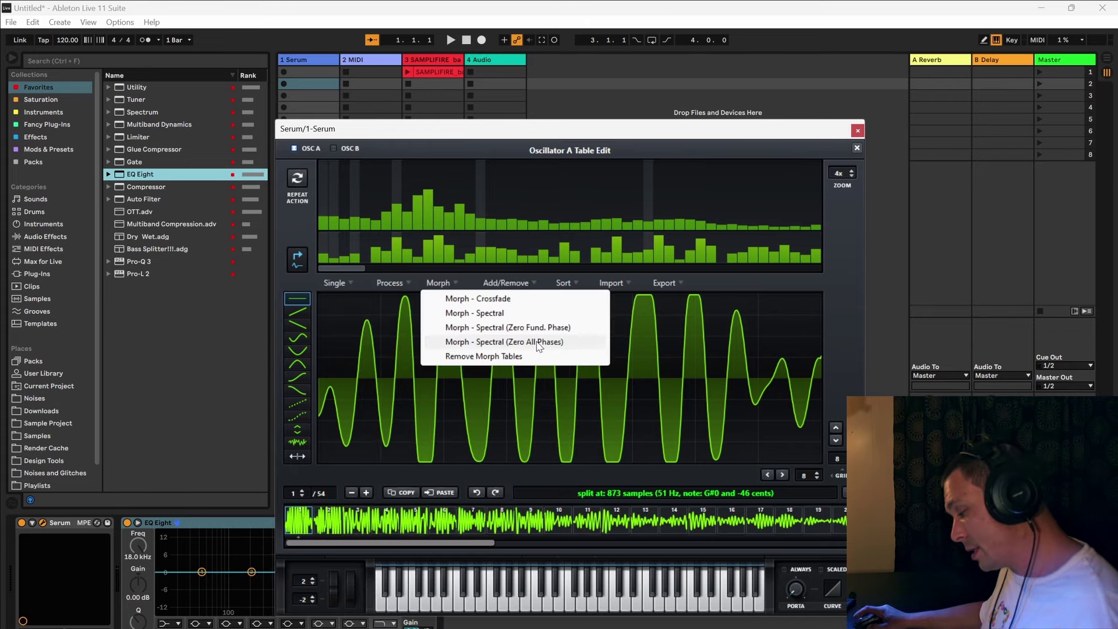
pyautogui.click(536, 346)
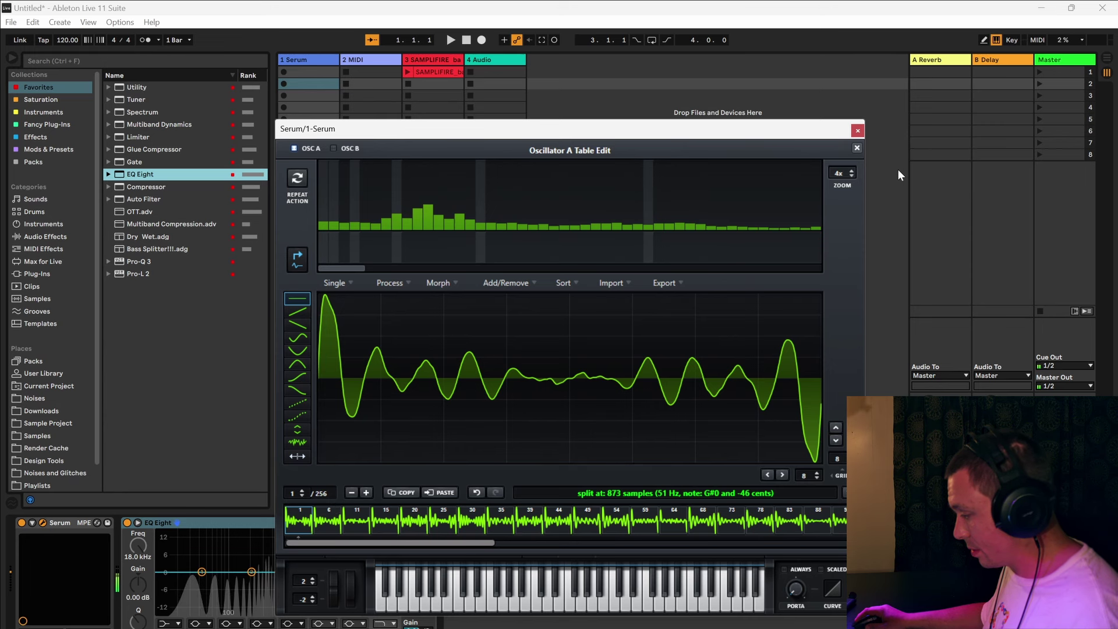
pyautogui.click(857, 148)
pyautogui.moveTo(400, 362)
pyautogui.mouseDown()
pyautogui.moveTo(432, 211)
pyautogui.moveTo(416, 334)
pyautogui.moveTo(426, 424)
pyautogui.moveTo(433, 289)
pyautogui.moveTo(429, 412)
pyautogui.mouseUp()
# - Apply the Crossfade morph to oscillator A's wavetable and audition it by sweeping the wavetable position, ending at 1
pyautogui.click(537, 241)
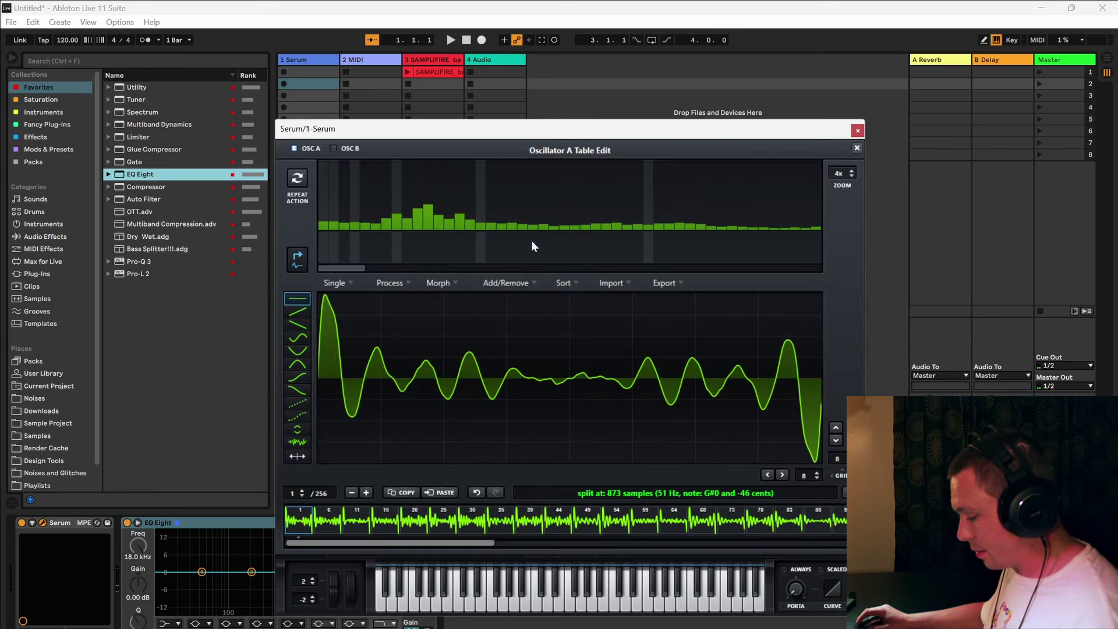
pyautogui.click(438, 283)
pyautogui.click(507, 297)
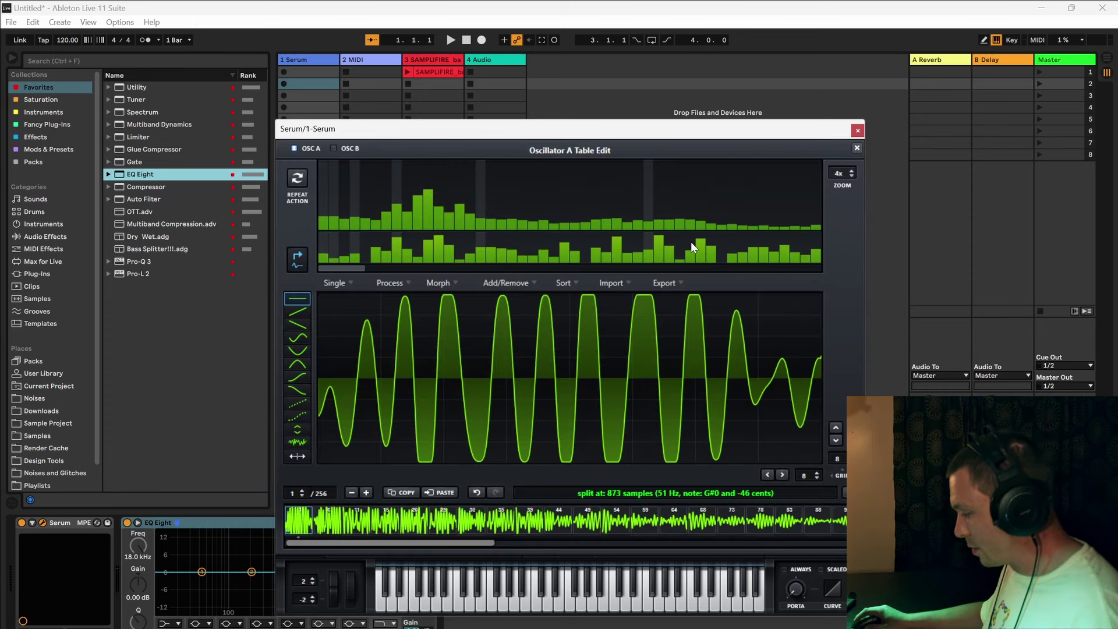
pyautogui.click(857, 148)
pyautogui.moveTo(386, 359); pyautogui.dragTo(421, 424)
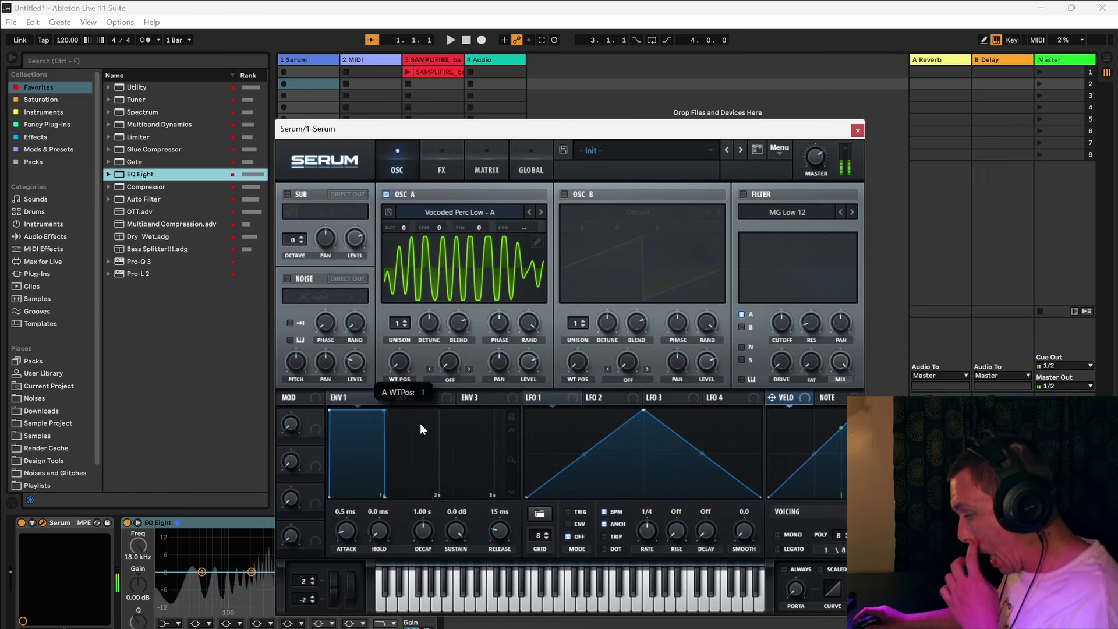
# - Reopen oscillator A's table editor and normalize each frame separately
pyautogui.click(538, 242)
pyautogui.click(442, 280)
pyautogui.click(393, 283)
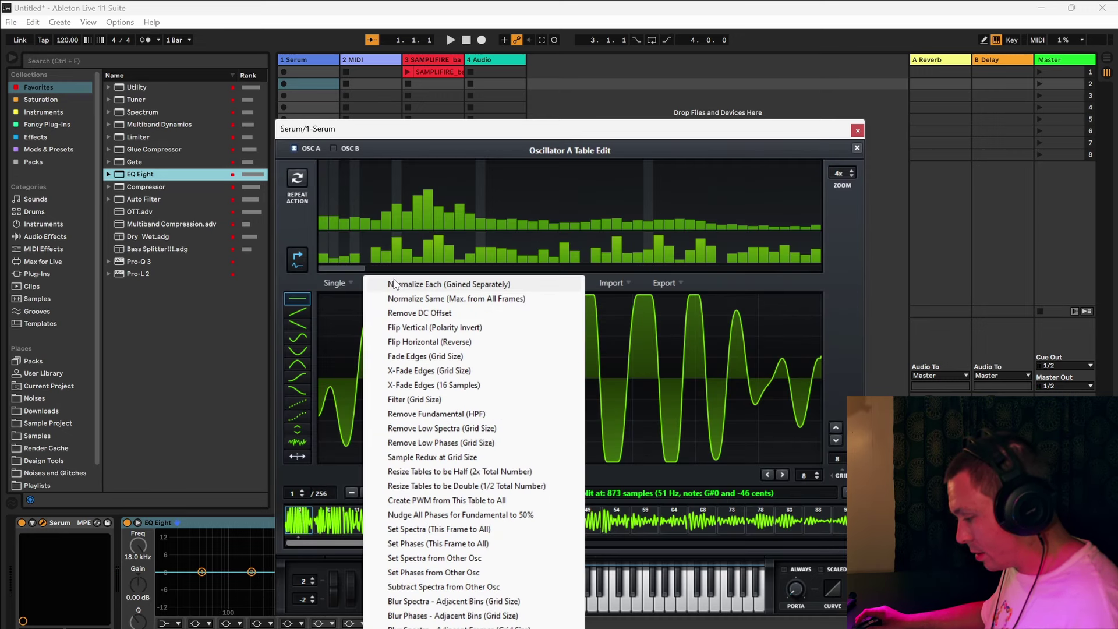
pyautogui.click(437, 285)
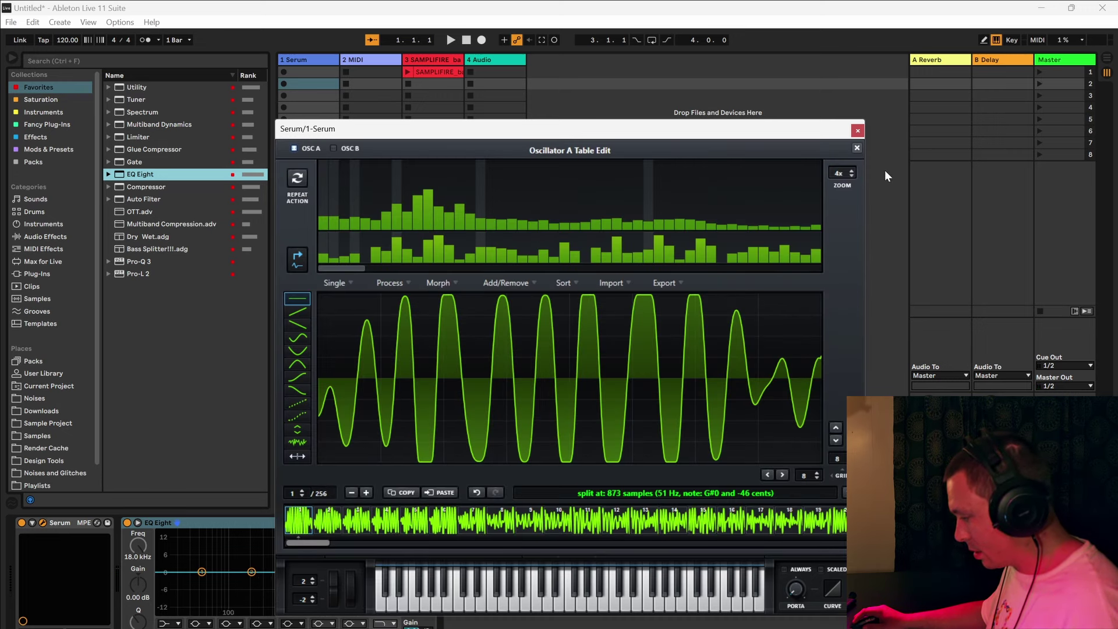
# - Close the table editor and audition the normalized Vocoded Perc Low wavetable by sweeping oscillator A's wavetable position
pyautogui.click(857, 148)
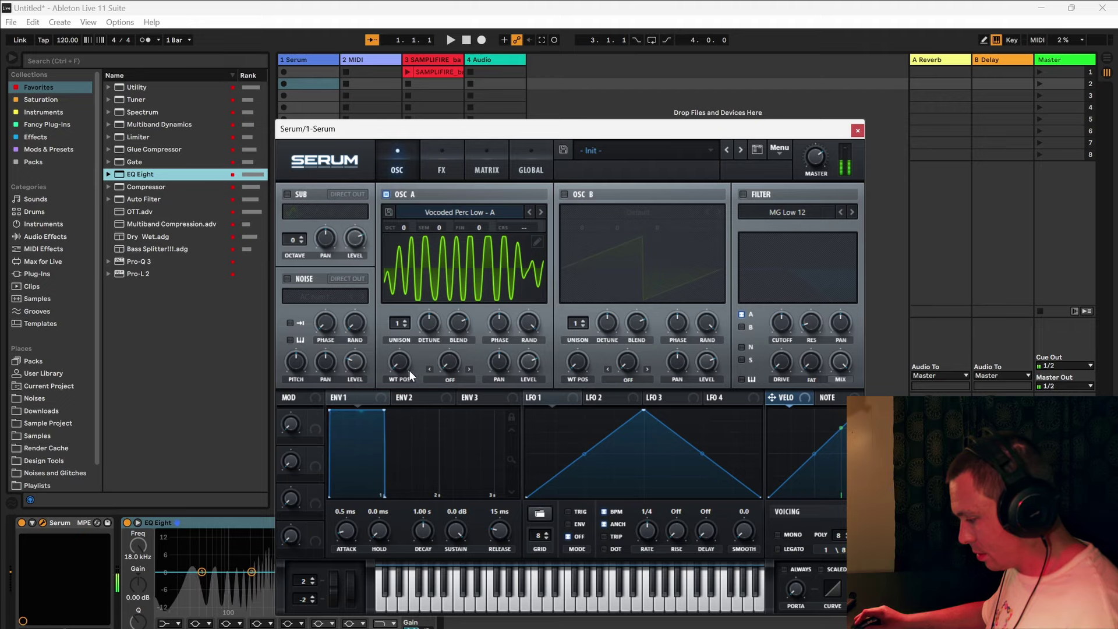
pyautogui.moveTo(409, 369); pyautogui.dragTo(426, 289)
# - Apply Set Phases (This Frame to All) to oscillator A's wavetable and audition it by sweeping the wavetable position
pyautogui.doubleClick(426, 289)
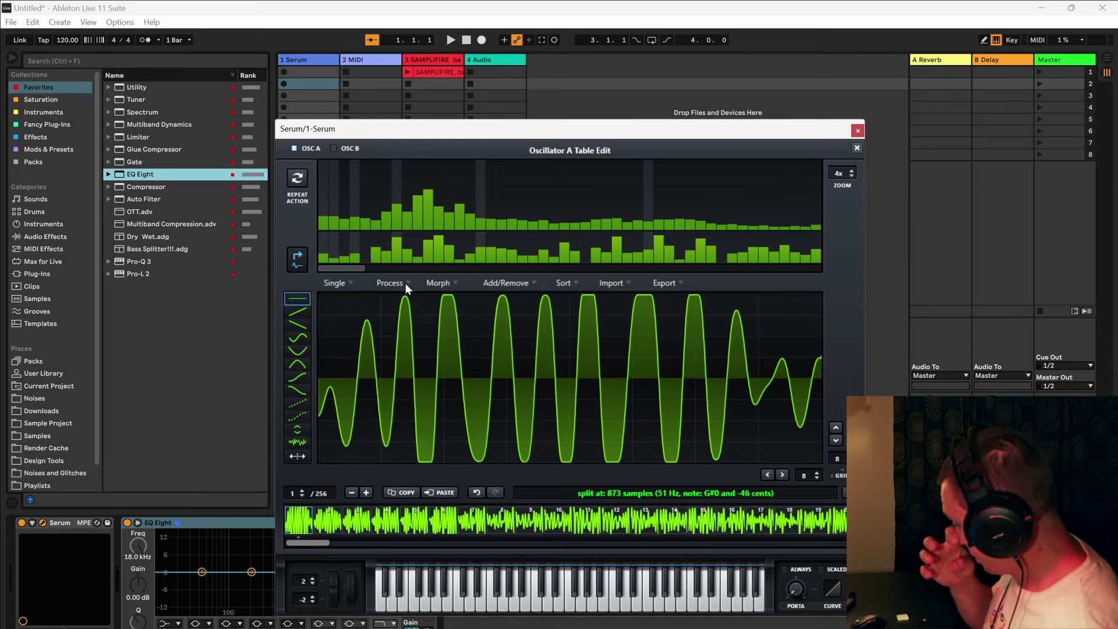
pyautogui.click(405, 283)
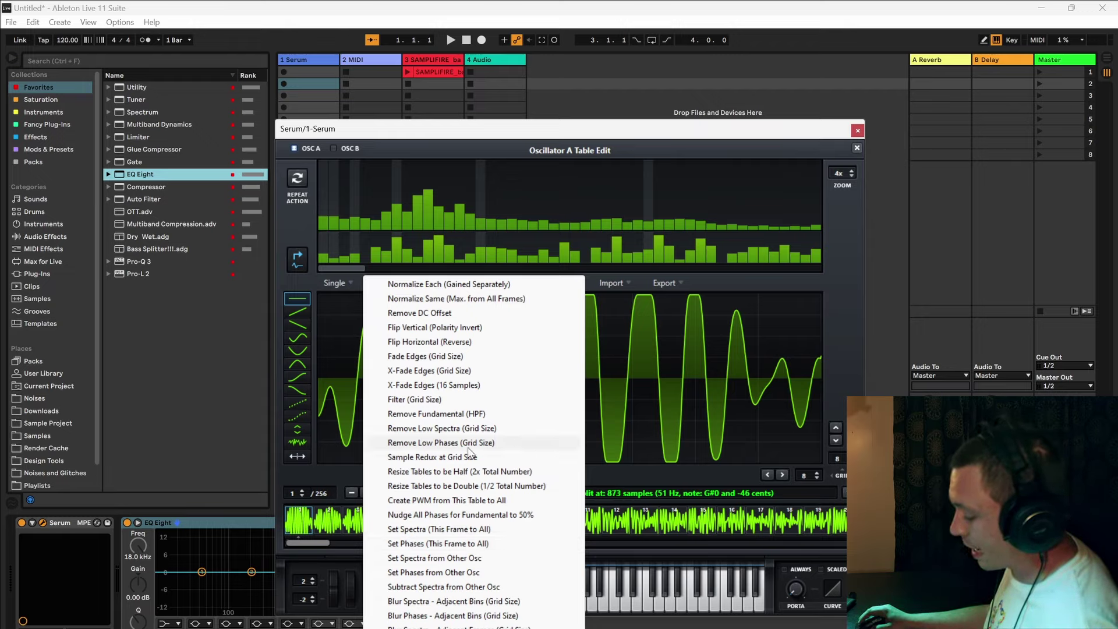
pyautogui.click(459, 545)
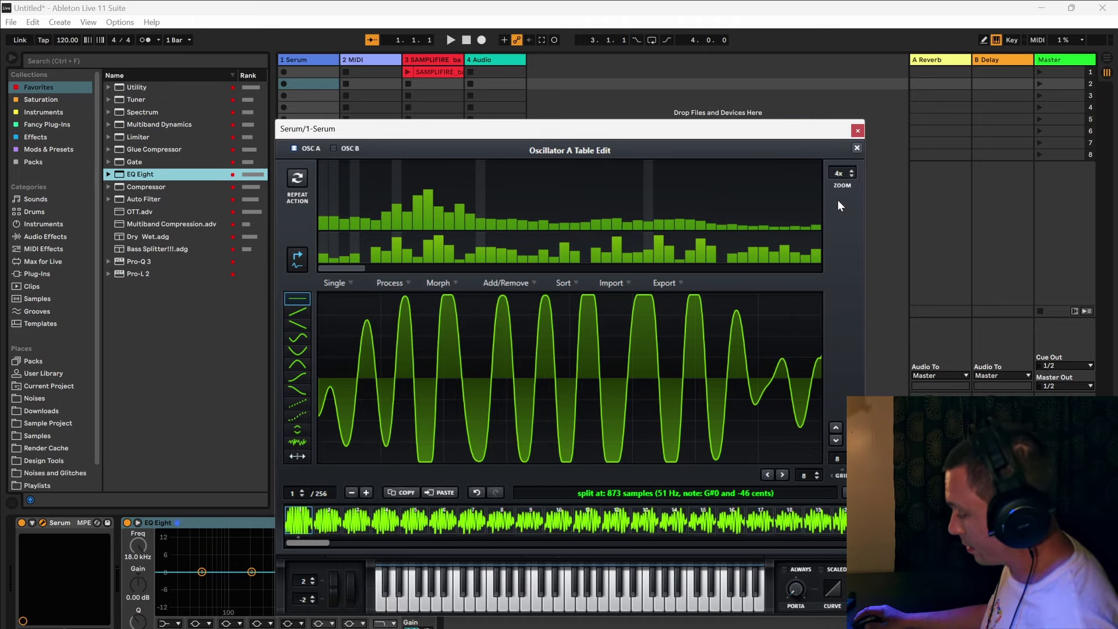
pyautogui.click(857, 148)
pyautogui.moveTo(390, 361); pyautogui.dragTo(420, 417)
# - Enable oscillator B with Basic Shapes at wavetable position 3 and set its FM (From A) warp amount to about 64%
pyautogui.click(563, 194)
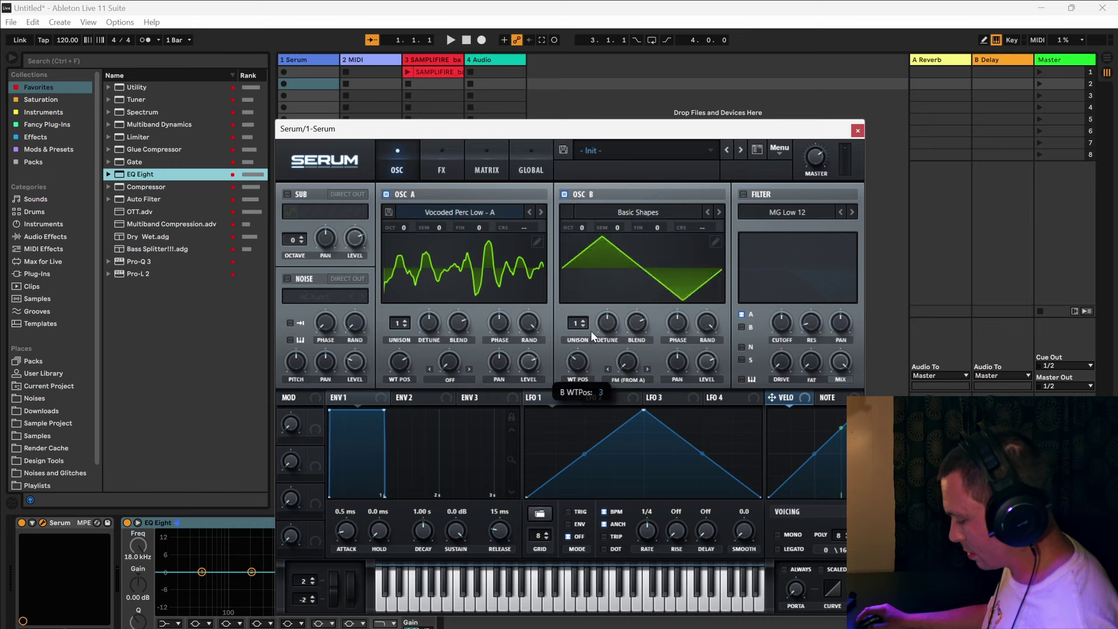
pyautogui.click(608, 368)
pyautogui.moveTo(626, 362); pyautogui.dragTo(624, 357)
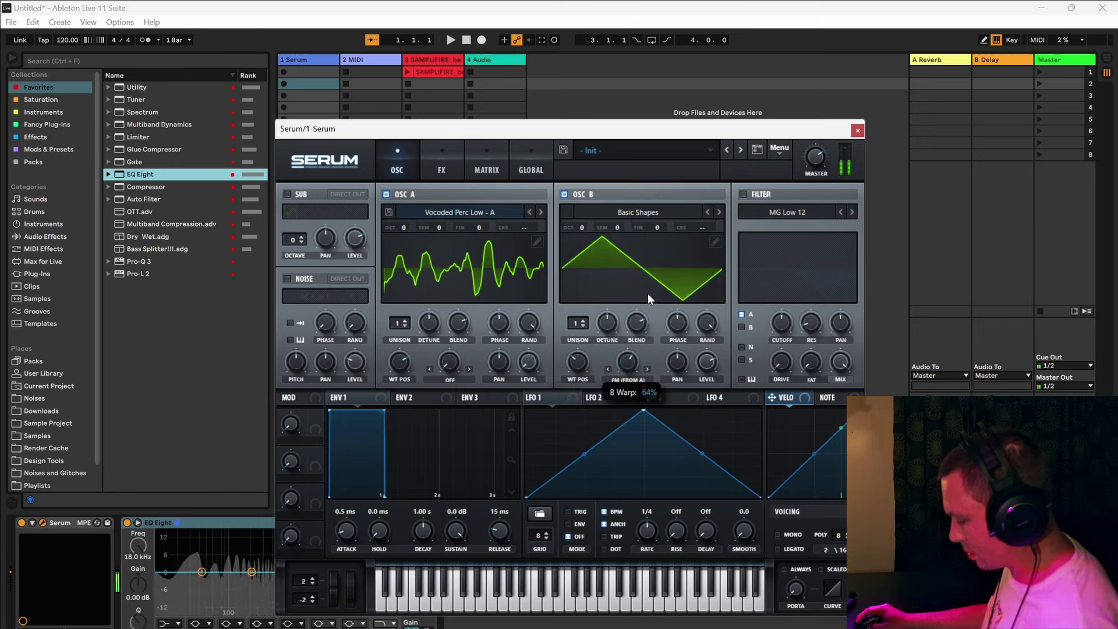
# - Raise oscillator A to +2 octaves, with LFO 1 modulating oscillator B's FM (From A) amount and B's unison set to 4
pyautogui.moveTo(404, 232); pyautogui.dragTo(408, 214)
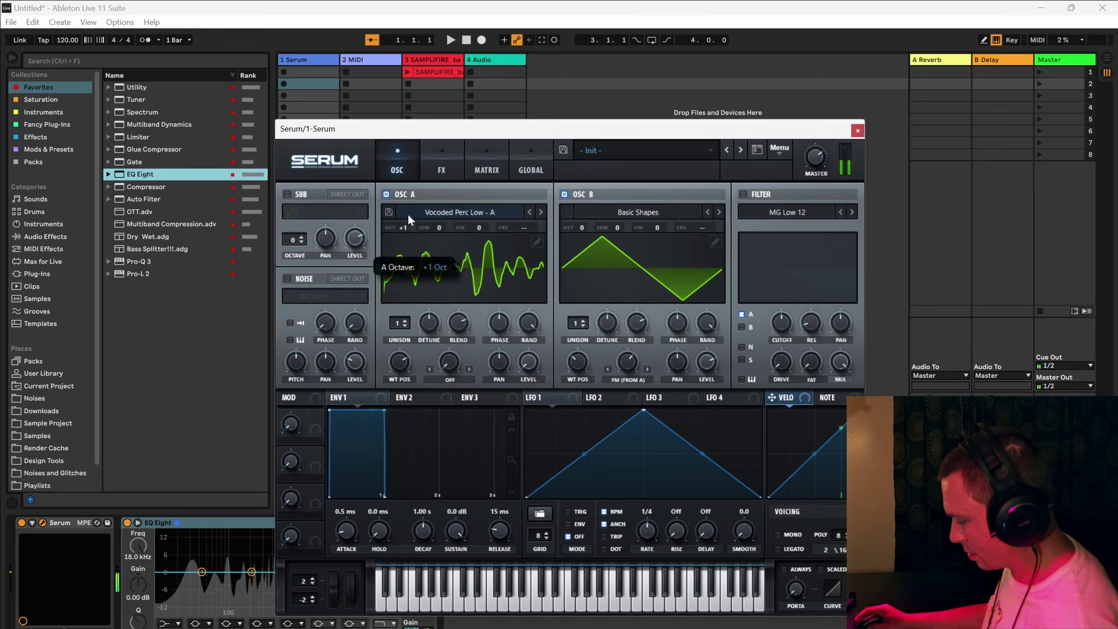
pyautogui.moveTo(627, 365); pyautogui.dragTo(639, 432)
pyautogui.moveTo(577, 324); pyautogui.dragTo(583, 297)
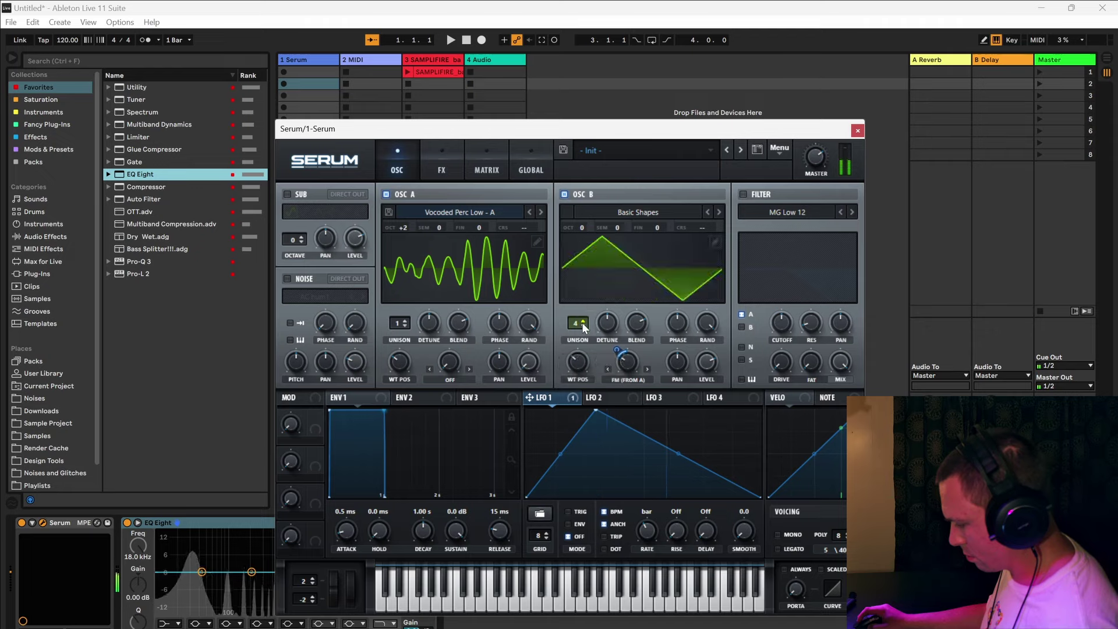
# - Return oscillator A's octave to 0 and audition the FM patch by changing A's wavetable position
pyautogui.moveTo(411, 227); pyautogui.dragTo(411, 265)
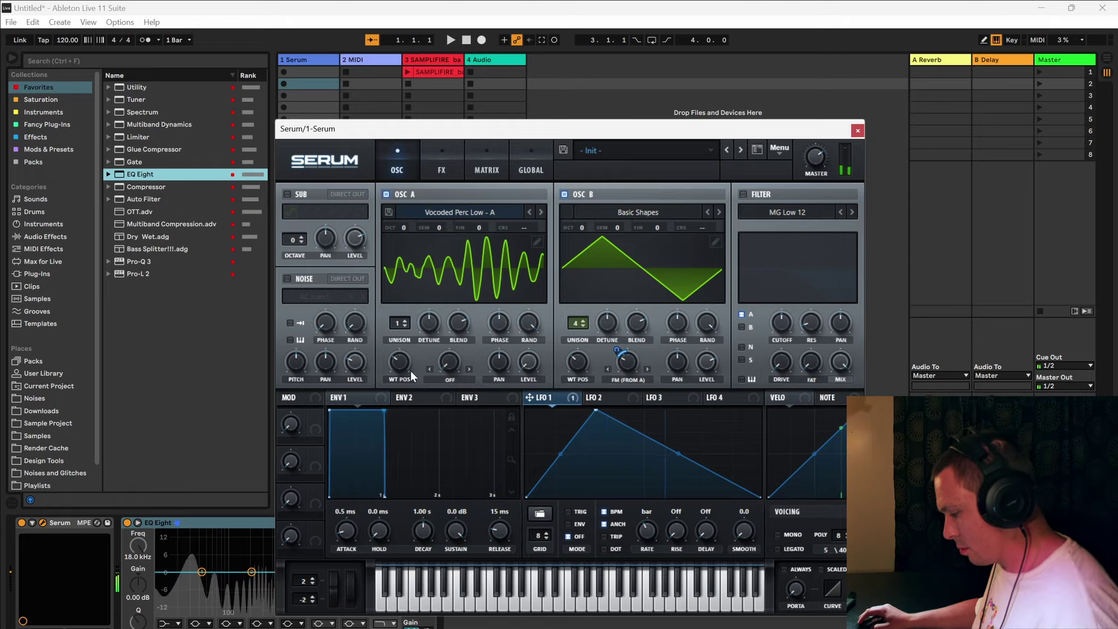
pyautogui.moveTo(403, 360)
pyautogui.mouseDown()
pyautogui.moveTo(418, 317)
pyautogui.moveTo(406, 380)
pyautogui.mouseUp()
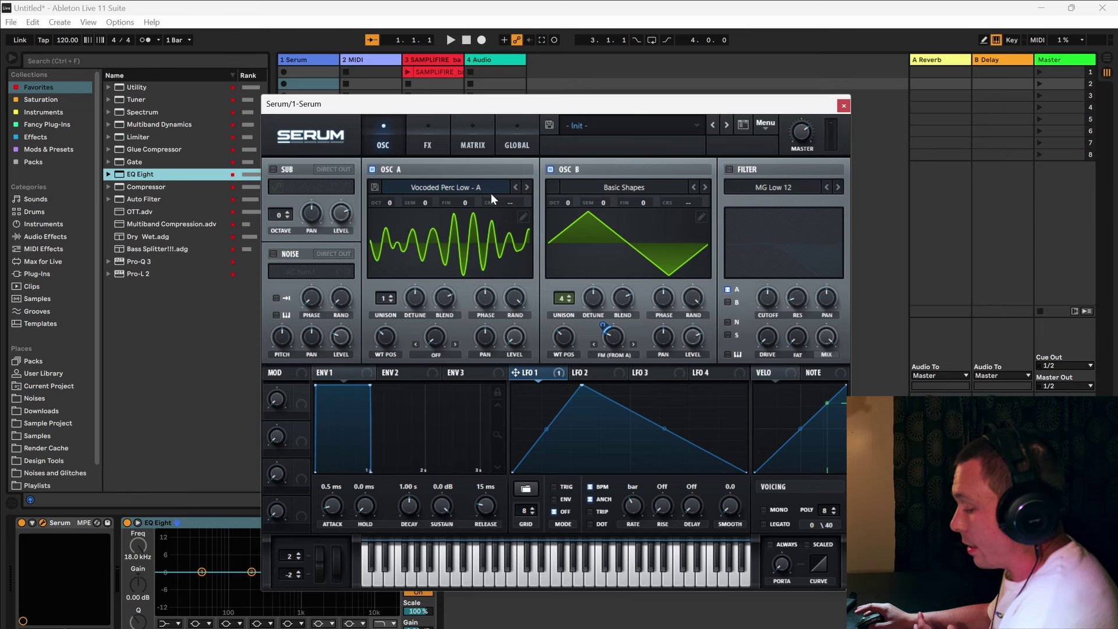
pyautogui.moveTo(572, 112); pyautogui.dragTo(632, 145)
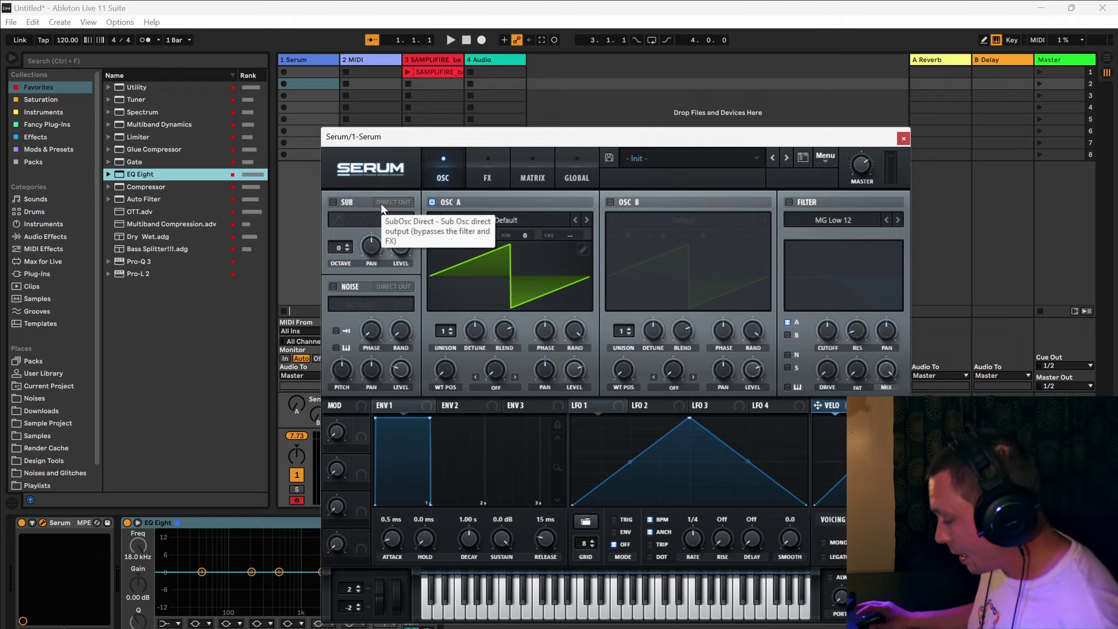
# - Load the Digital wavetable FFT_Add_2nds into oscillator A and sweep its wavetable position up and back to the first frame
pyautogui.click(504, 220)
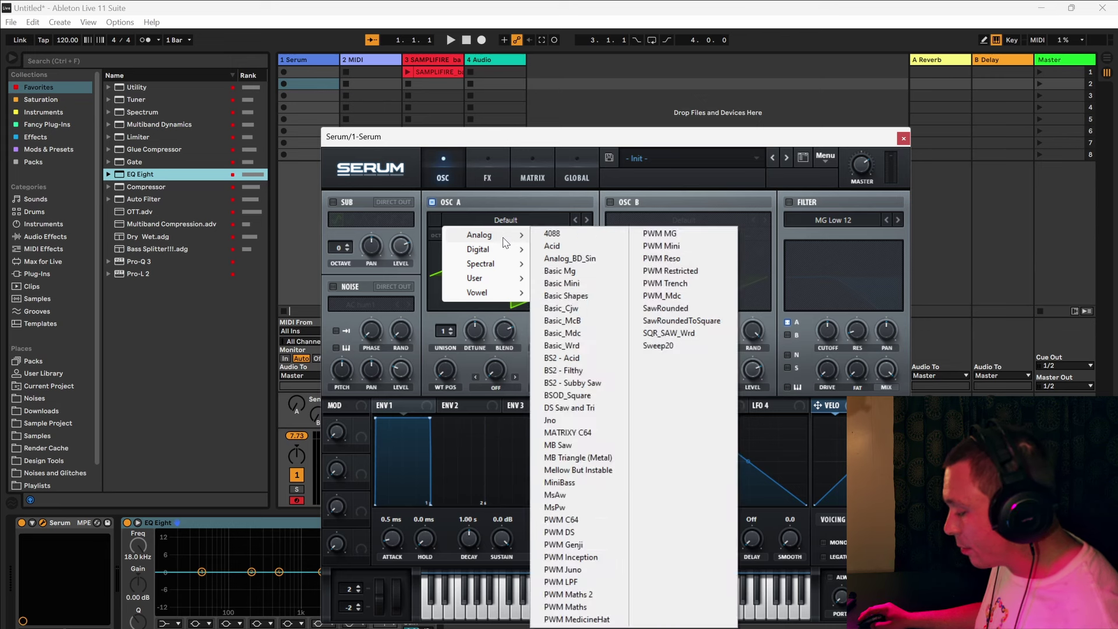
pyautogui.moveTo(518, 255)
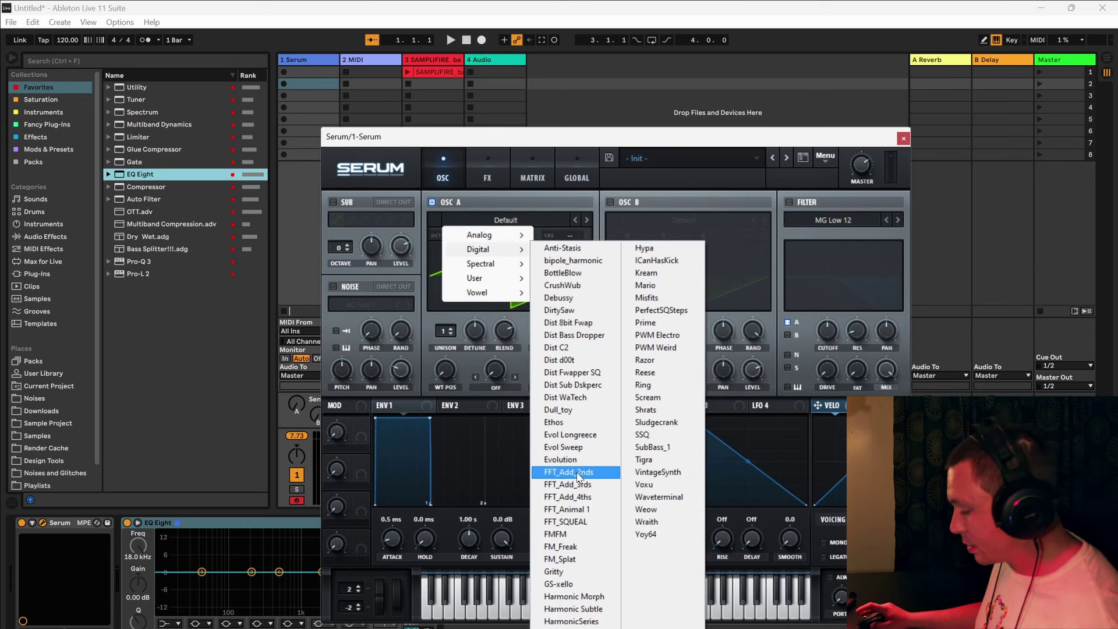
pyautogui.click(574, 473)
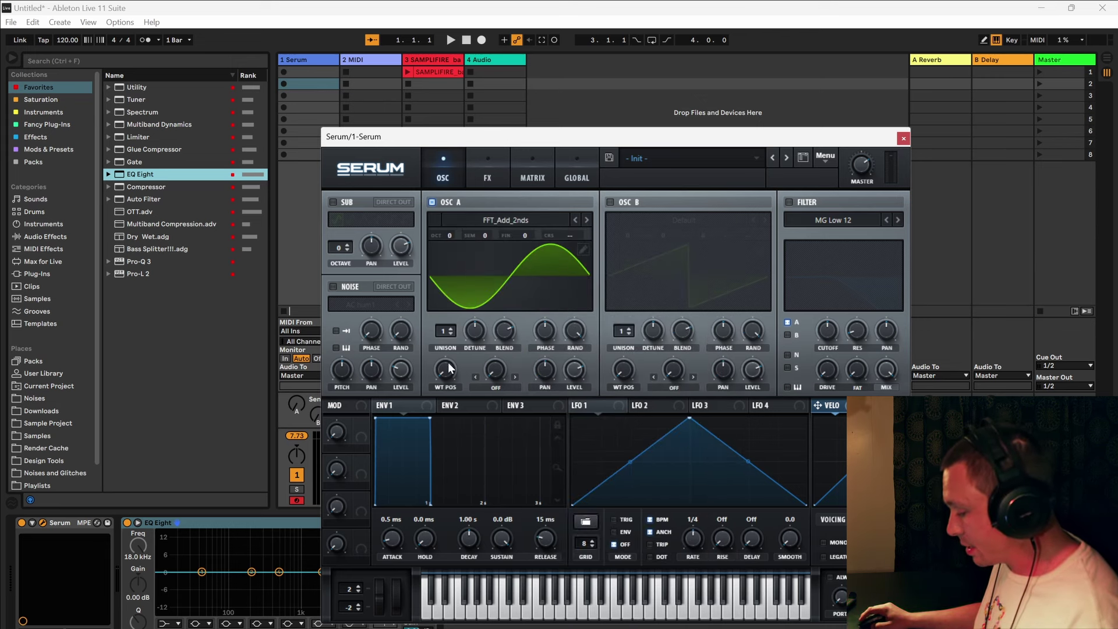
pyautogui.moveTo(448, 364); pyautogui.dragTo(467, 278)
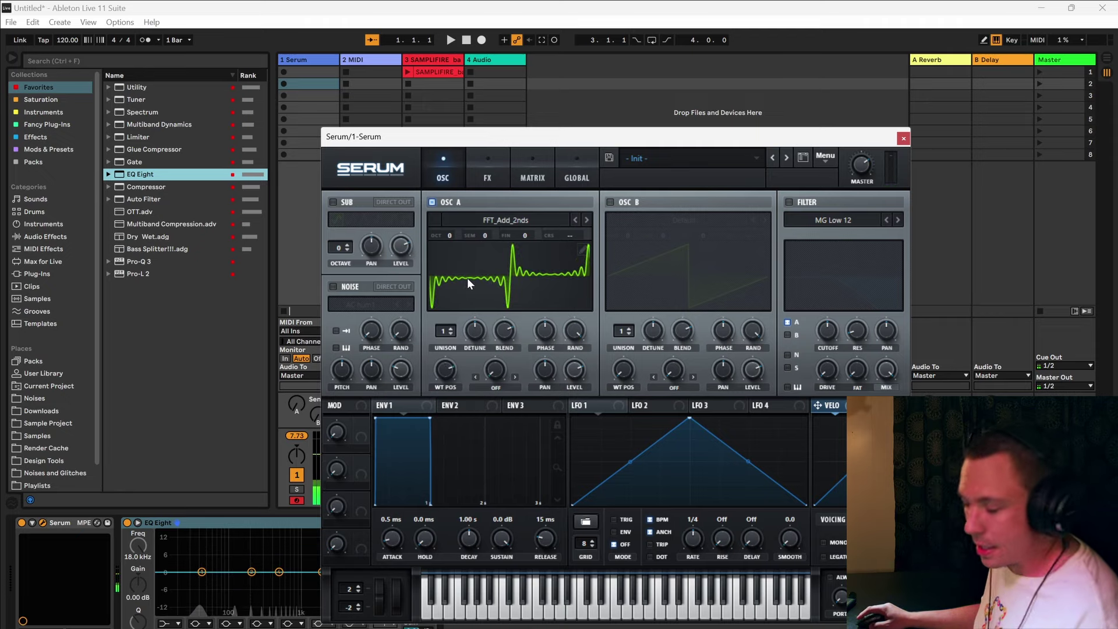
pyautogui.moveTo(446, 370); pyautogui.dragTo(448, 557)
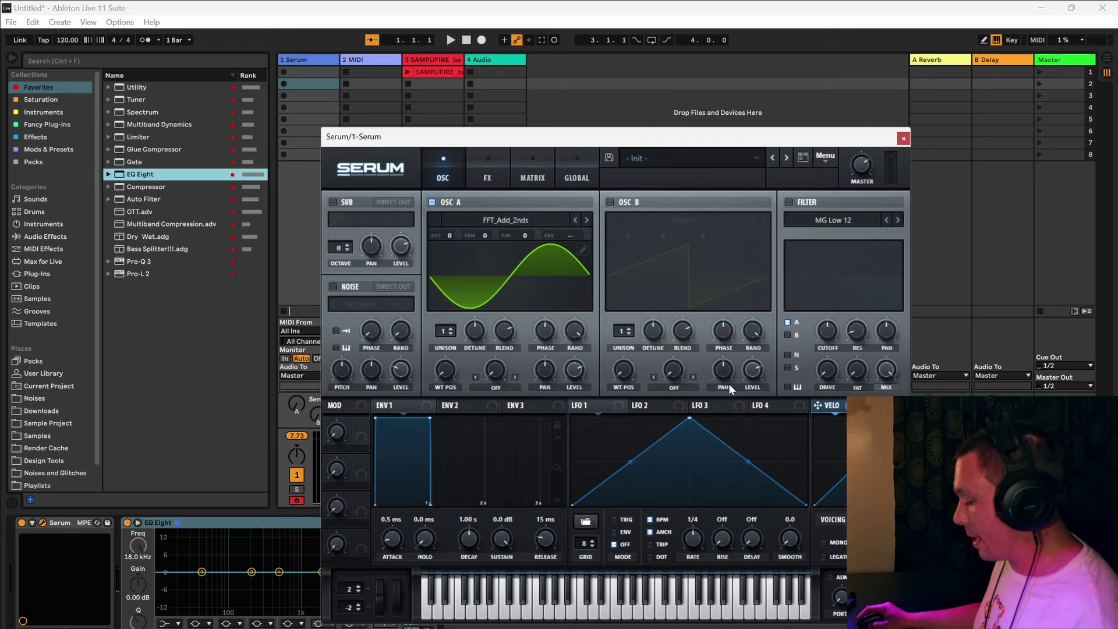
# - Set LFO 1 to a rising ramp in ENV mode at a 2 bar rate and assign it to oscillator A's wavetable position
pyautogui.moveTo(707, 550); pyautogui.dragTo(713, 600)
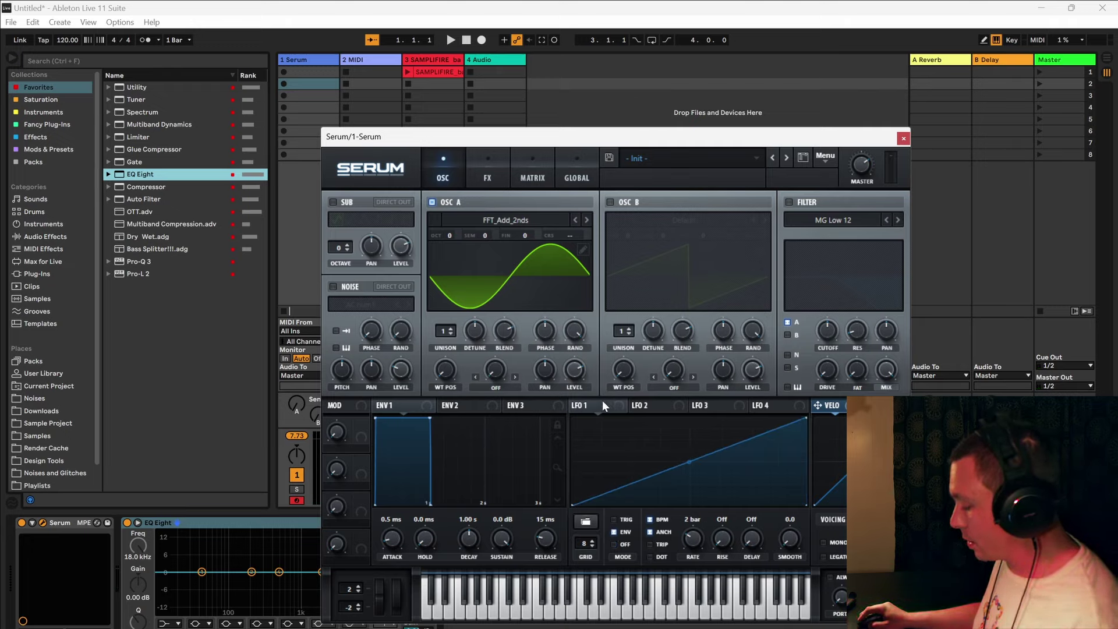
pyautogui.moveTo(602, 402); pyautogui.dragTo(444, 370)
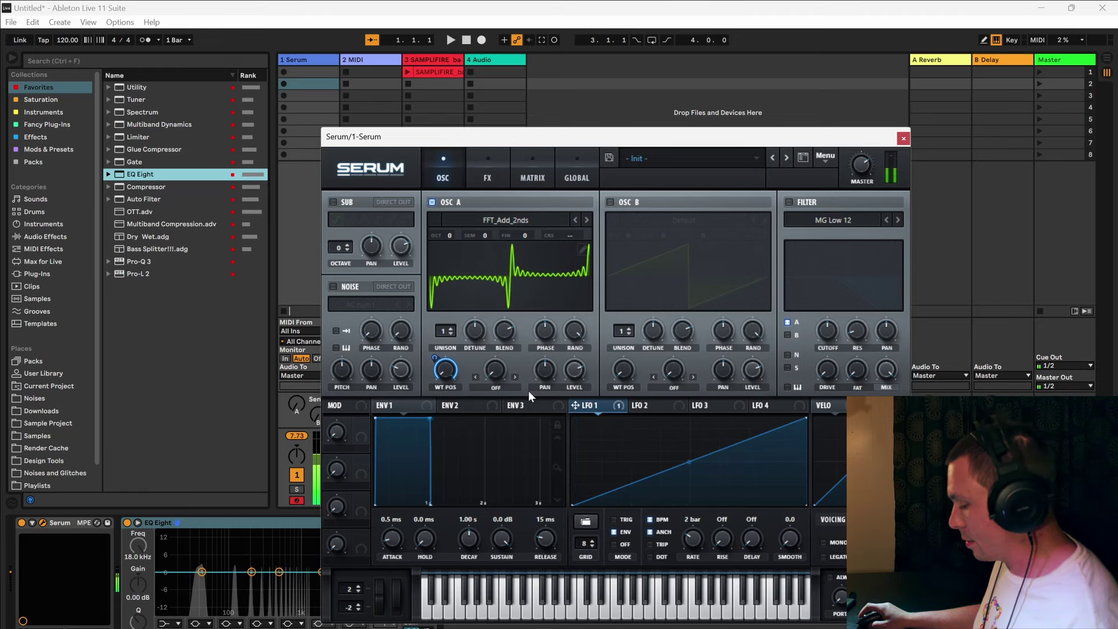
# - Create a MIDI clip in the Serum track's first slot and fill its one bar with a single C0 note
pyautogui.hotkey('ctrl', 'shift', 'm')
pyautogui.moveTo(160, 573); pyautogui.dragTo(166, 555)
pyautogui.doubleClick(242, 489)
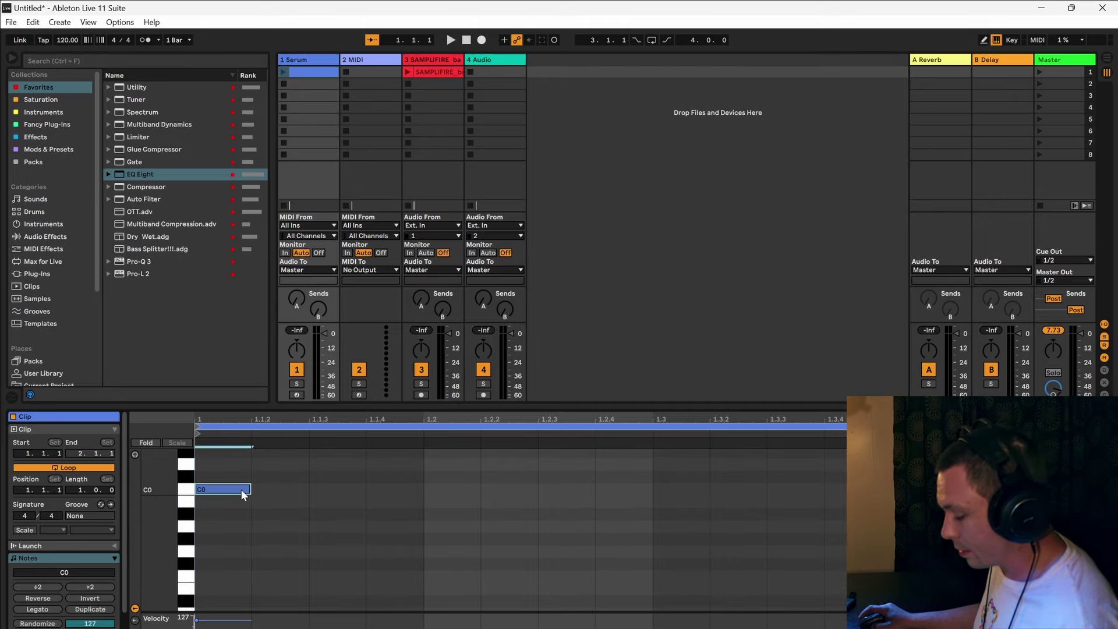
pyautogui.moveTo(288, 488); pyautogui.dragTo(845, 489)
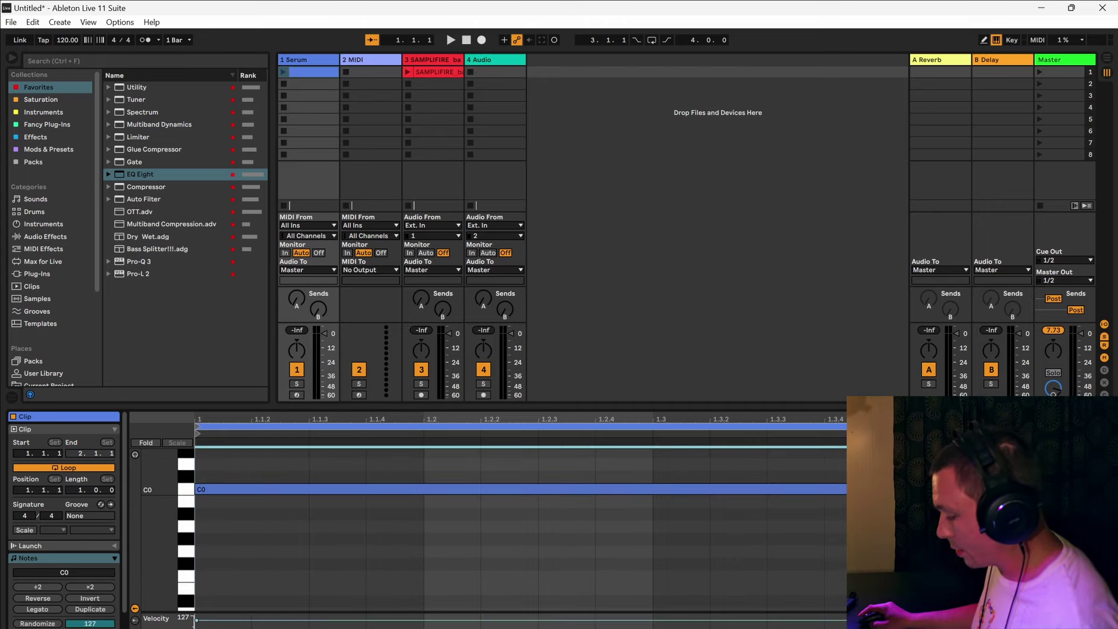
pyautogui.moveTo(600, 401); pyautogui.dragTo(600, 451)
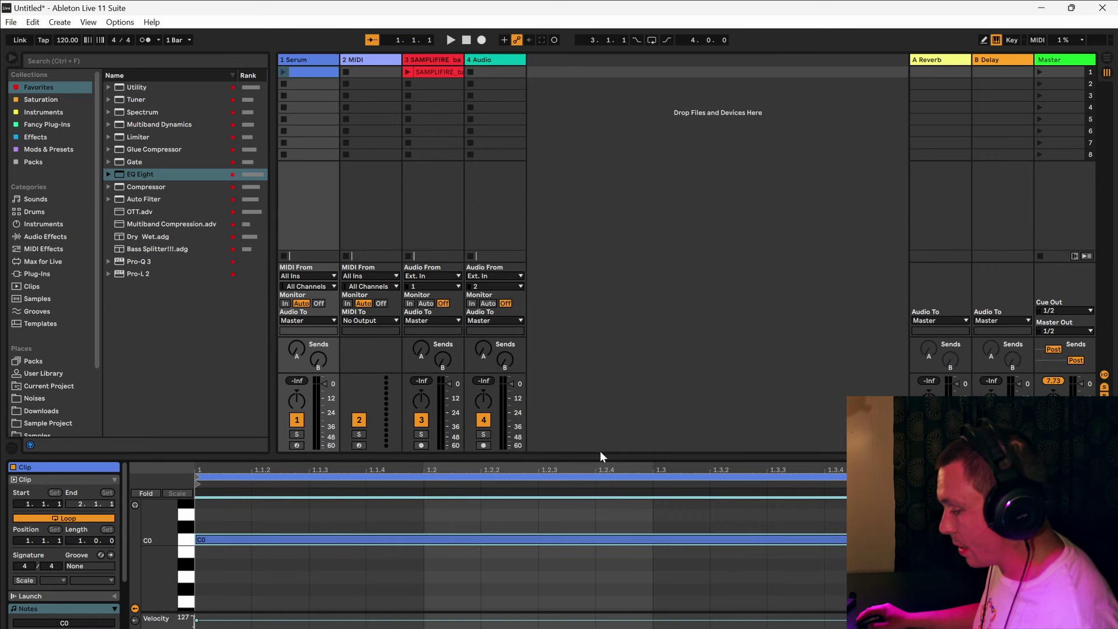
# - Extend the clip's loop and C0 note to two bars, and freeze and flatten the Serum track to audio
pyautogui.click(283, 73)
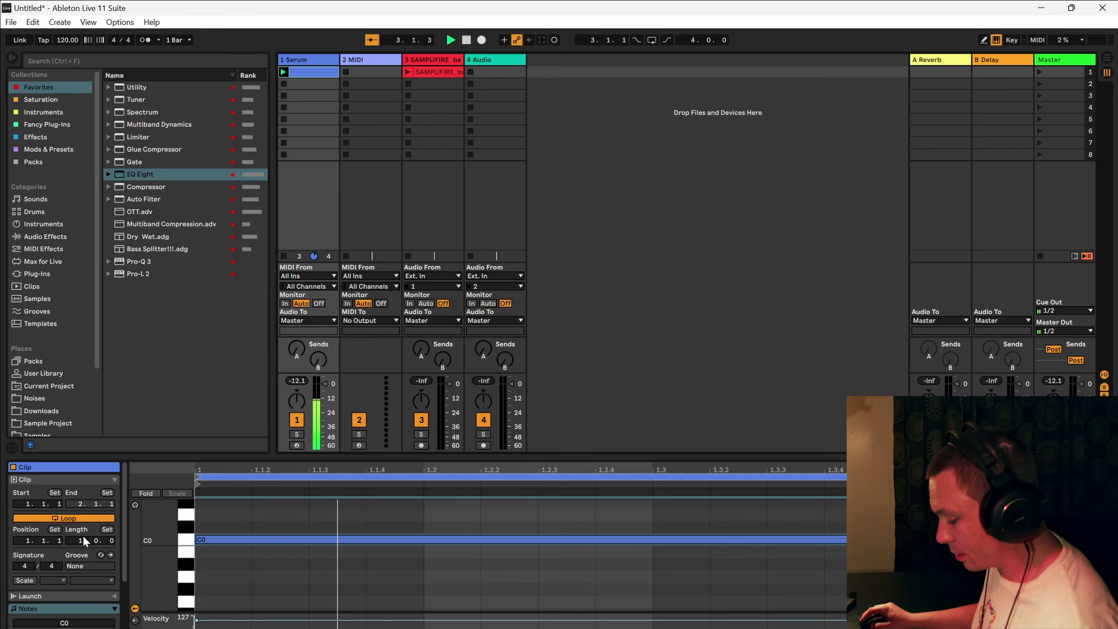
pyautogui.moveTo(82, 536); pyautogui.dragTo(82, 533)
pyautogui.press('space')
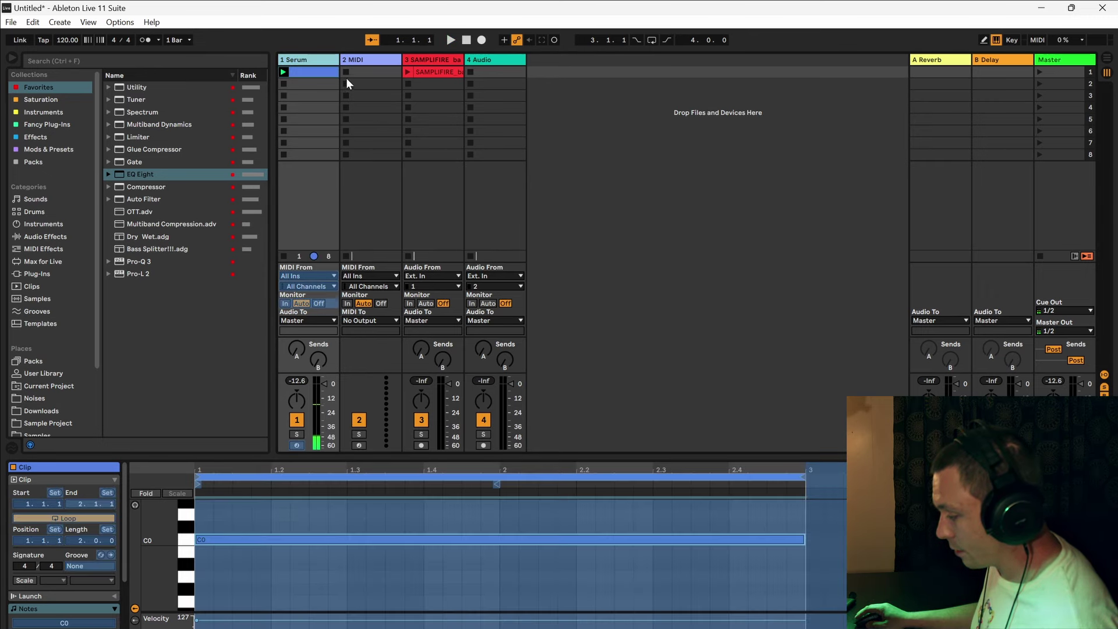
pyautogui.rightClick(326, 64)
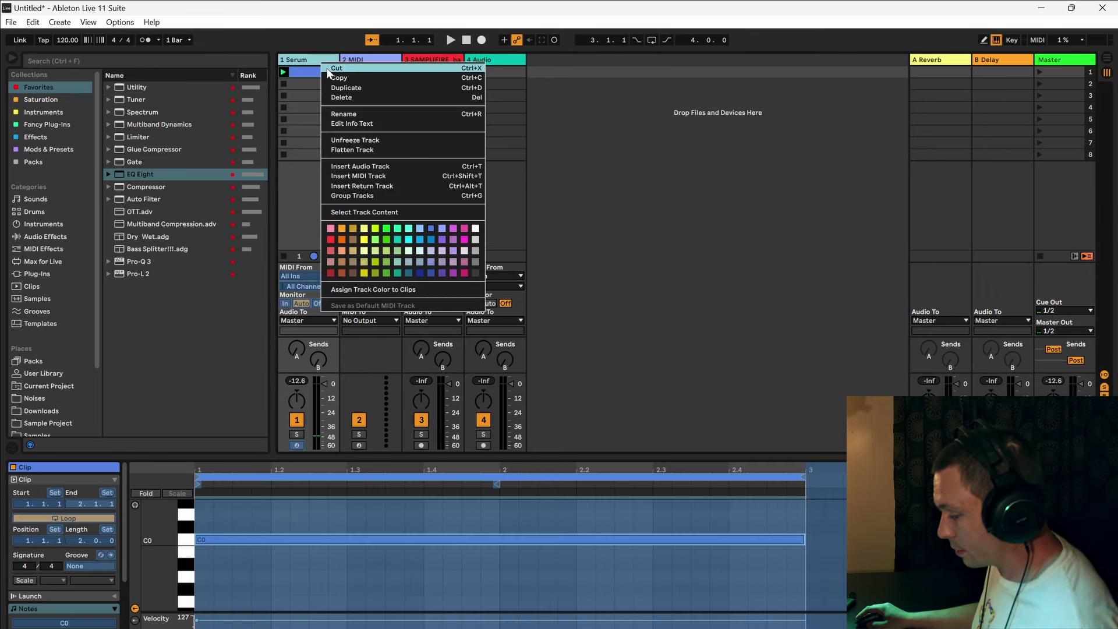
pyautogui.click(367, 152)
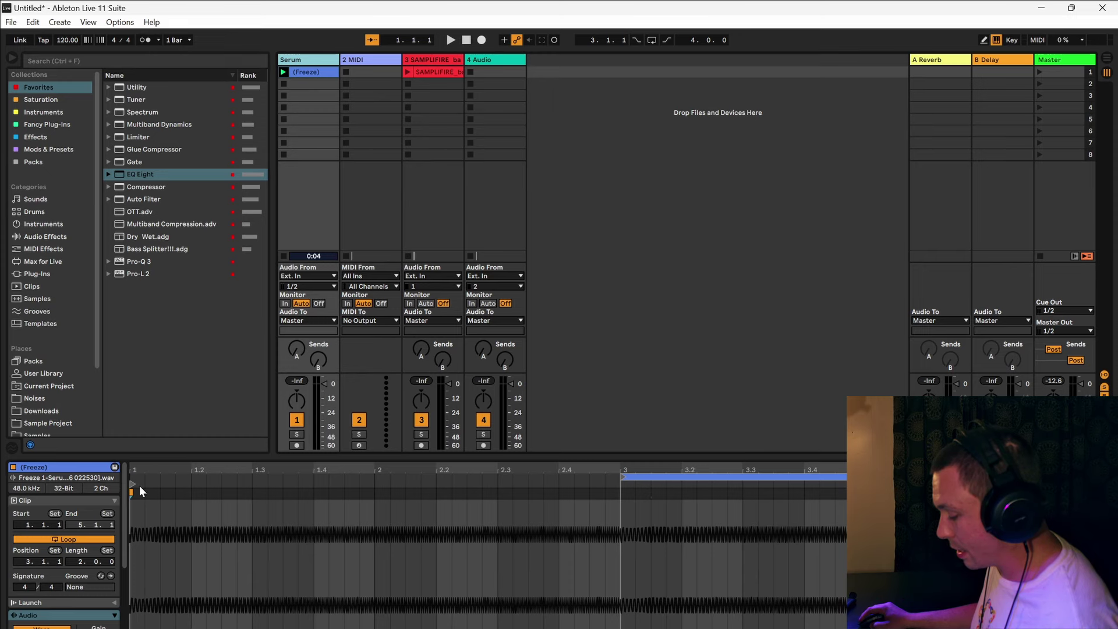
# - Move the flattened clip's start marker to 3.1.1 and crop the clip to its two-bar loop
pyautogui.moveTo(133, 484); pyautogui.dragTo(622, 482)
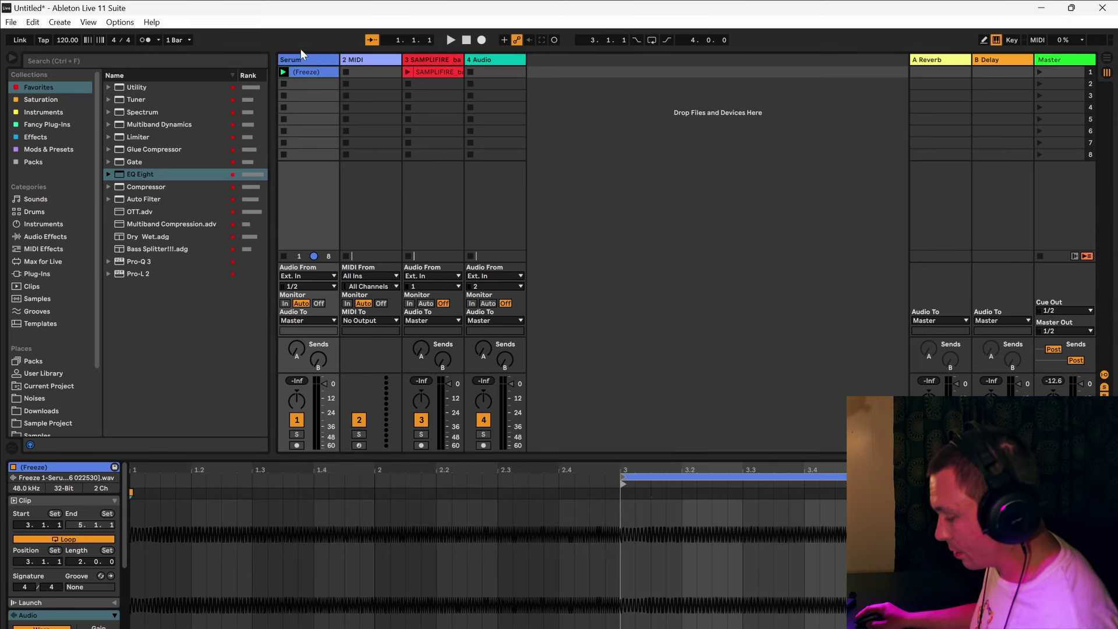
pyautogui.rightClick(306, 72)
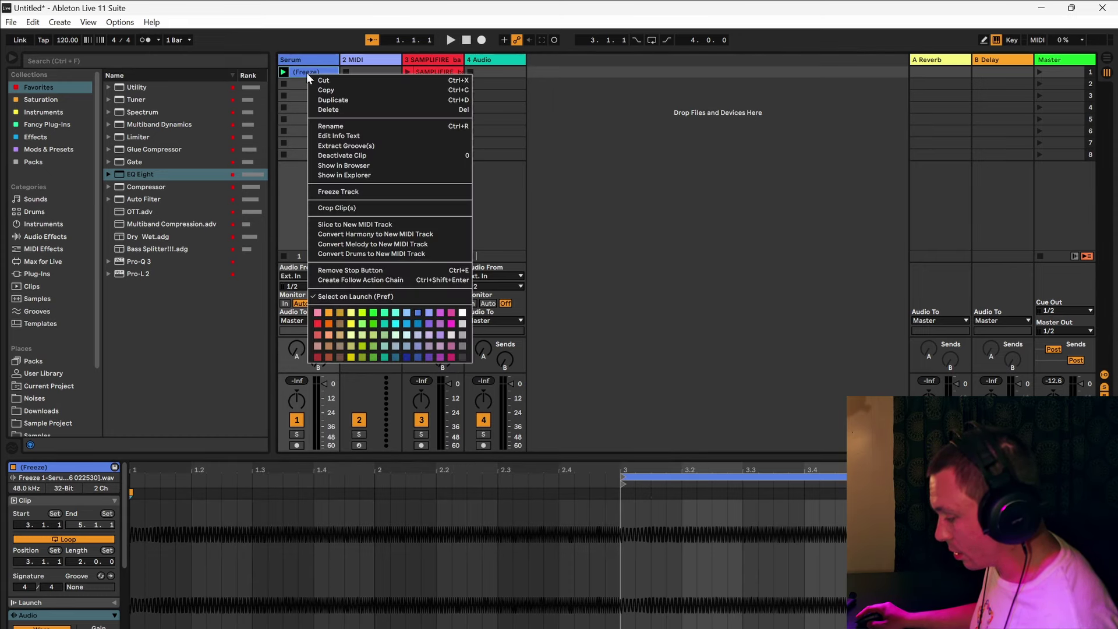
pyautogui.click(359, 208)
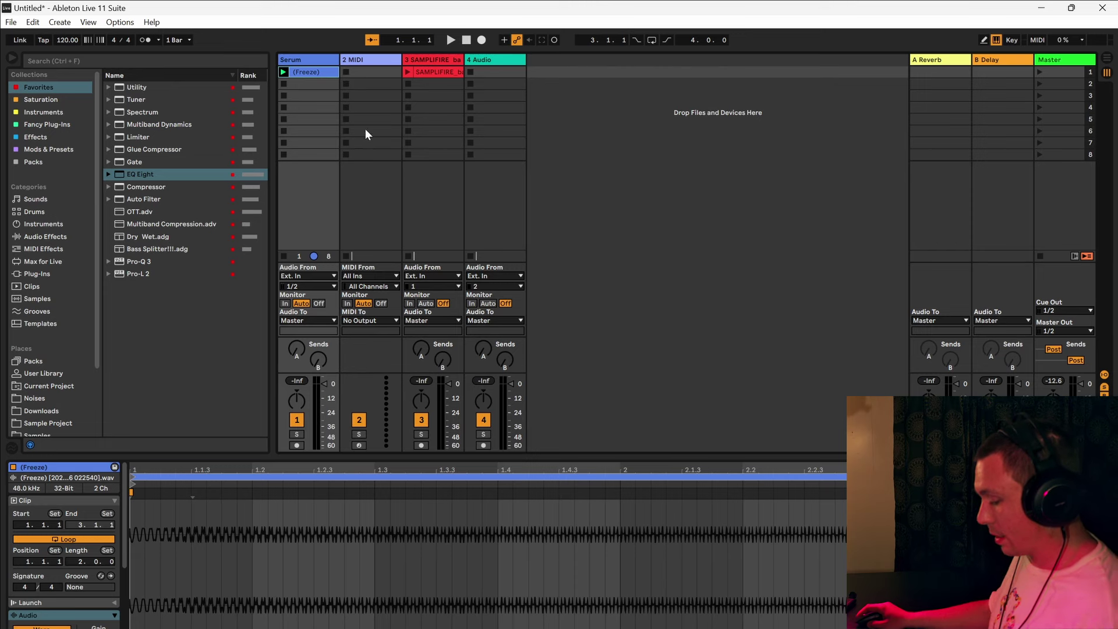
# - Add PITCHMAP from the Fancy Plug-Ins collection to the Serum audio track and set its key transform to C Pentatonic Major
pyautogui.click(318, 60)
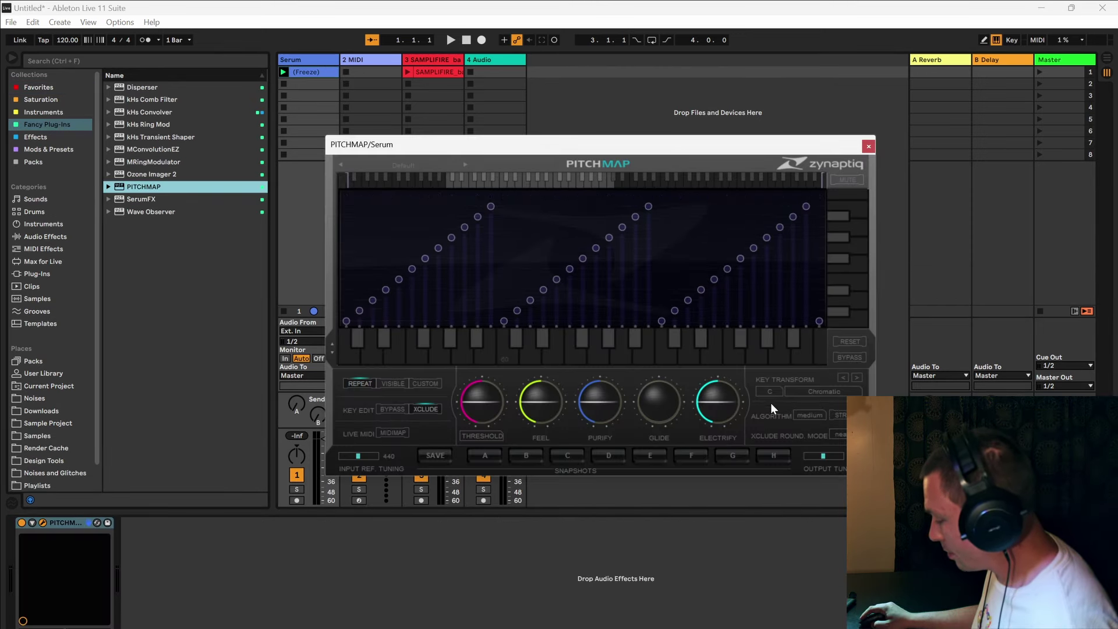
pyautogui.click(777, 392)
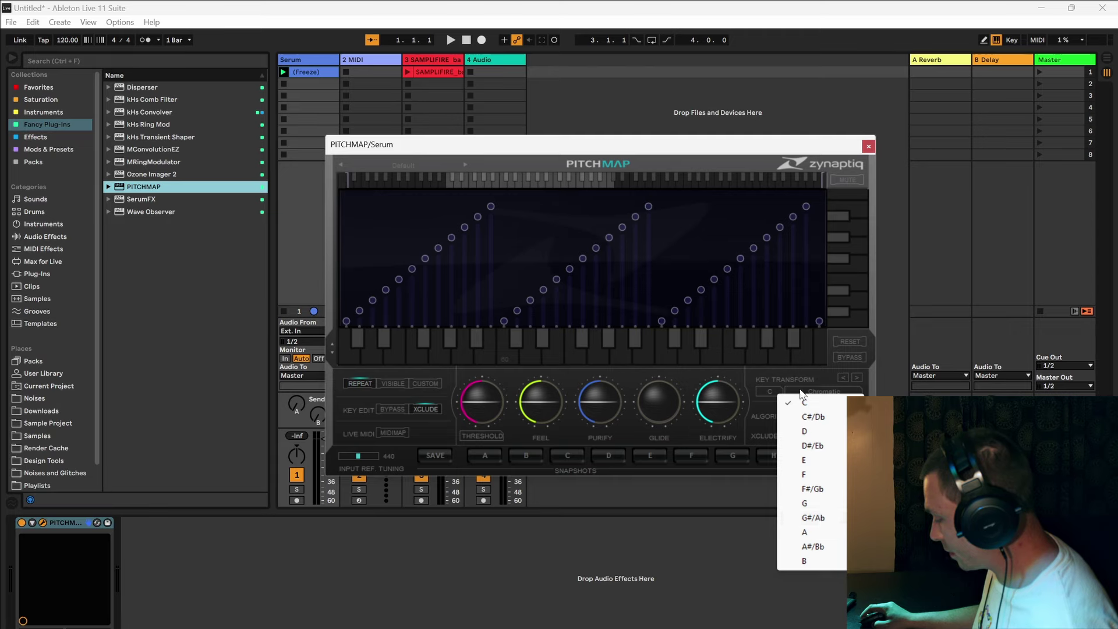
pyautogui.click(807, 402)
pyautogui.click(826, 390)
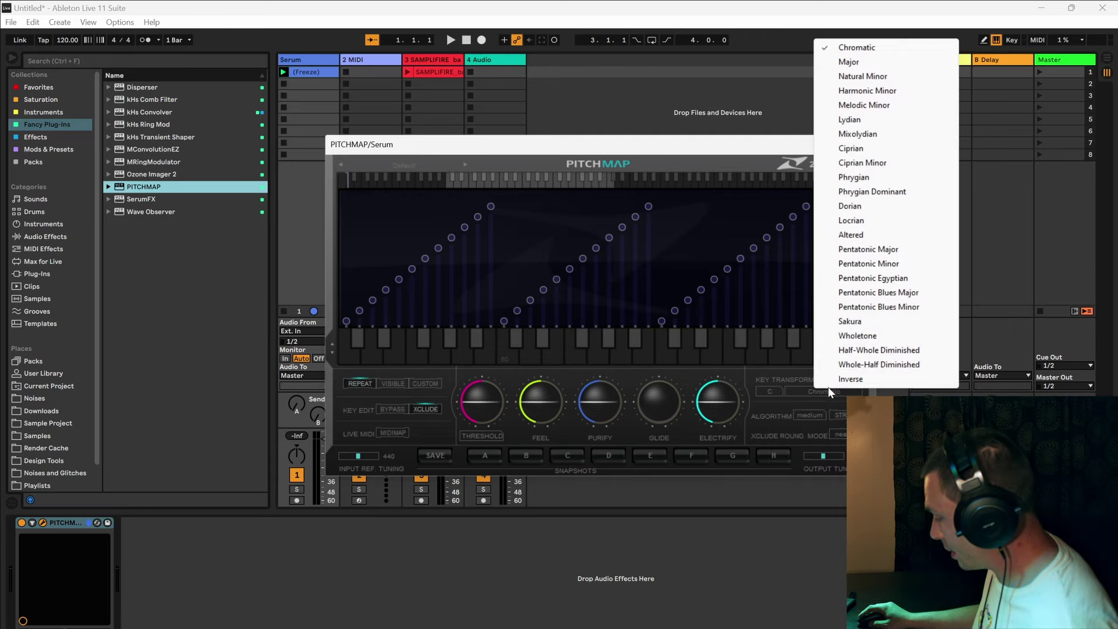
pyautogui.click(878, 249)
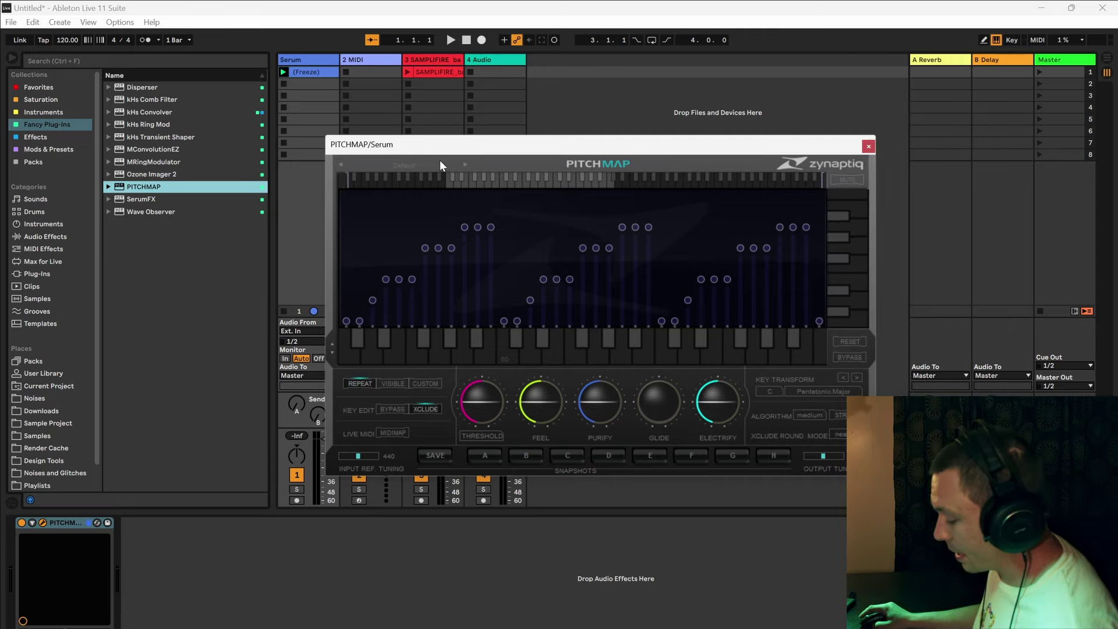
# - Remap D down to C in PITCHMAP and play the flattened clip to audition the pitch mapping
pyautogui.click(373, 299)
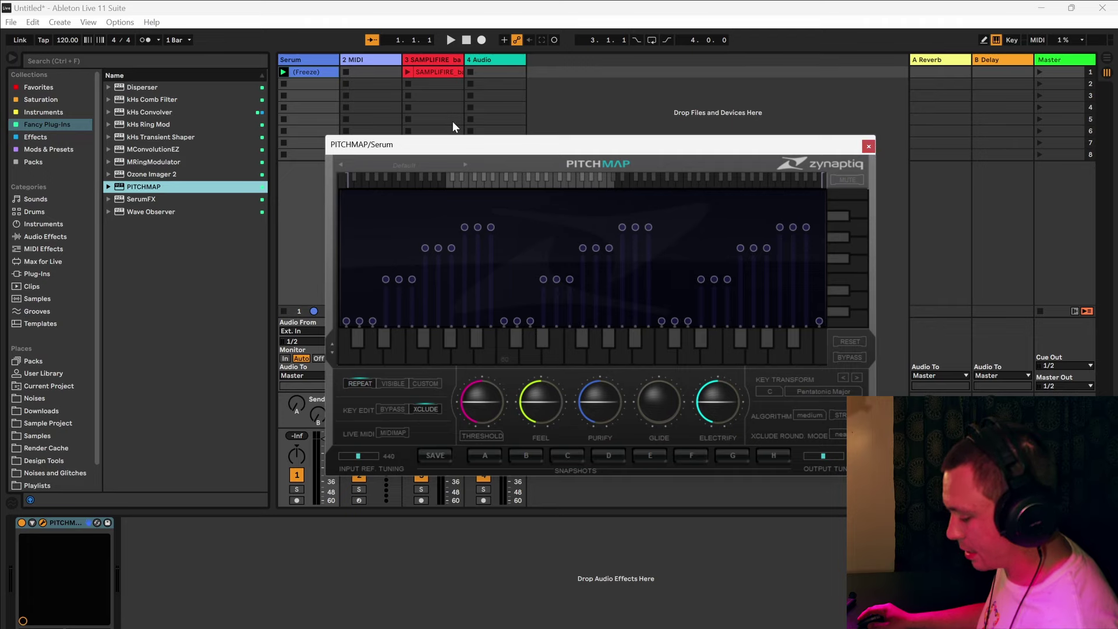
pyautogui.click(284, 72)
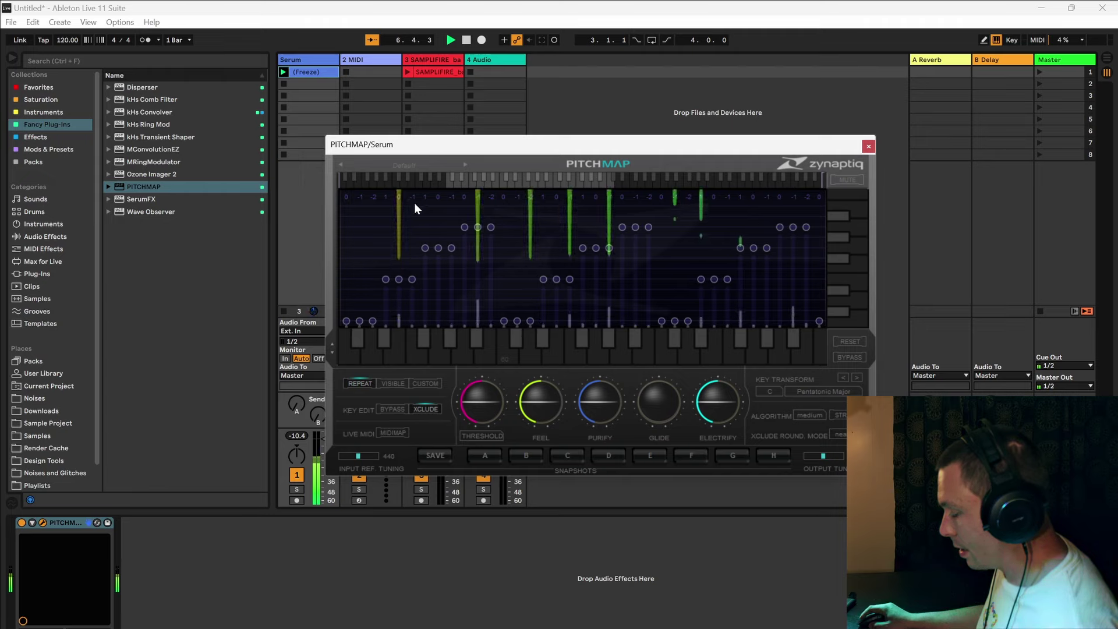
pyautogui.click(466, 40)
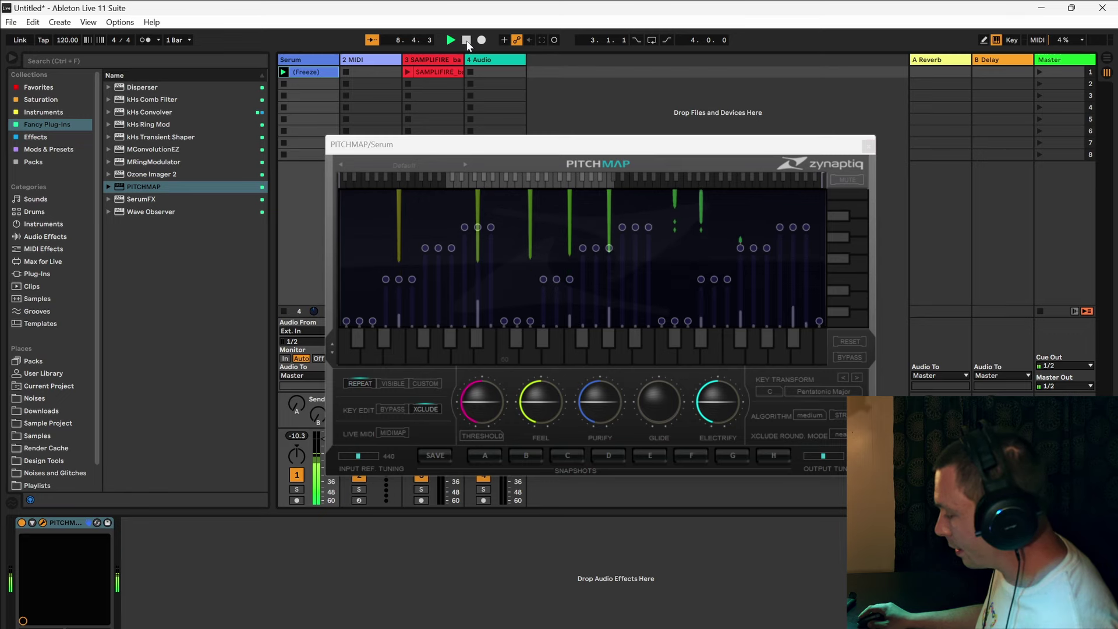
# - Stop playback and duplicate the Serum audio track, including its PITCHMAP, three times
pyautogui.hotkey('ctrl', 'alt', 'p')
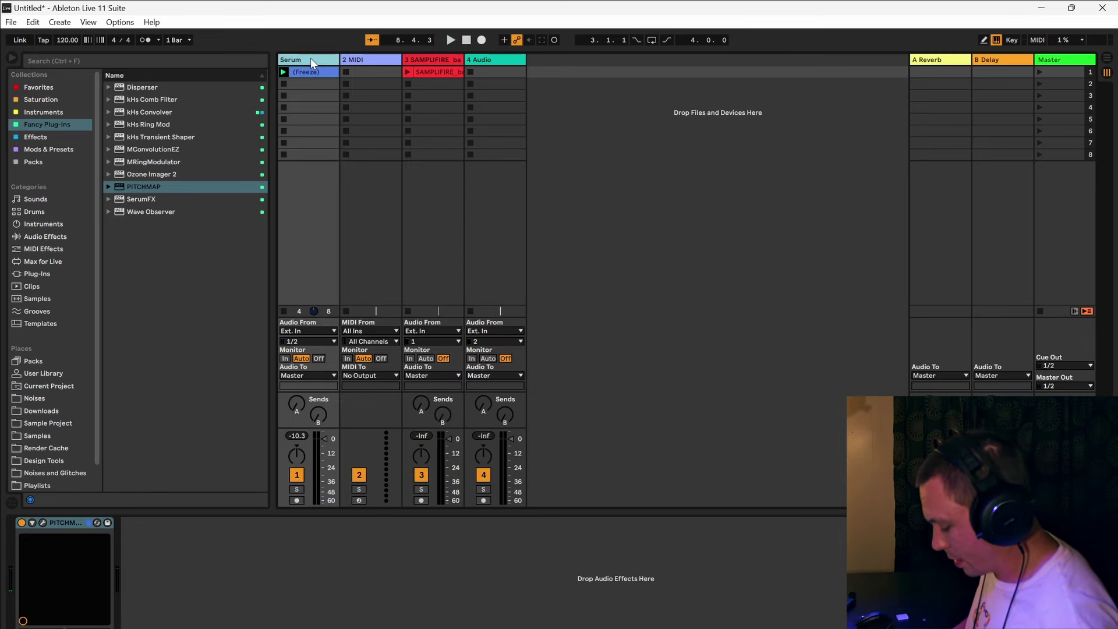
pyautogui.hotkey('ctrl', 'd')
pyautogui.hotkey('ctrl', 'd')
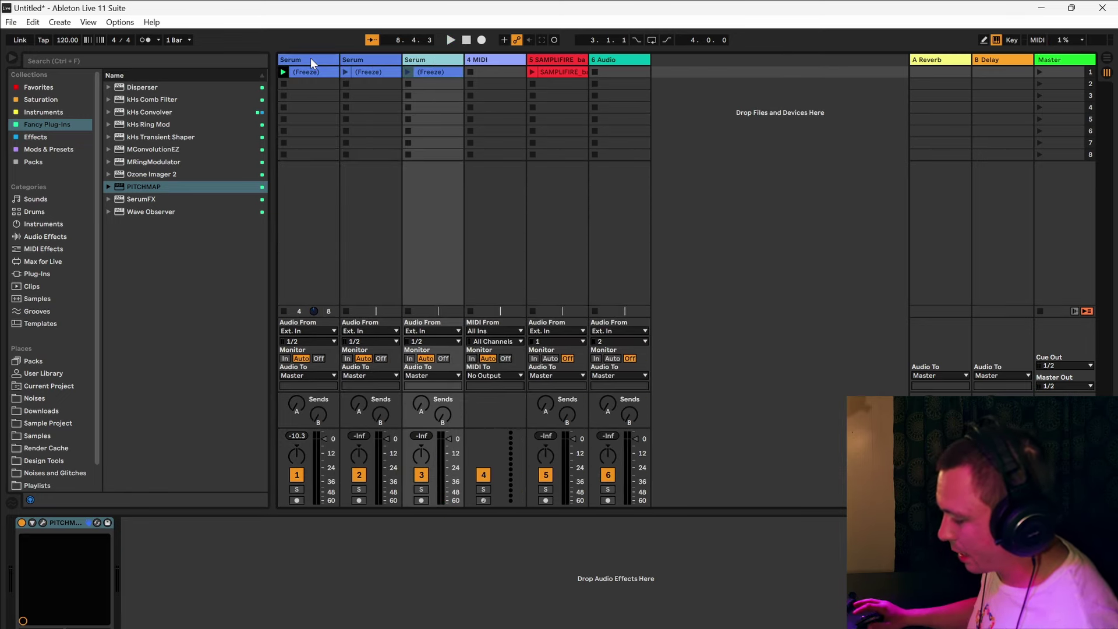
pyautogui.hotkey('ctrl', 'd')
# - Set Feel to minimum and Purify to maximum in the second Serum track's PITCHMAP, and audition that track's clip
pyautogui.click(311, 60)
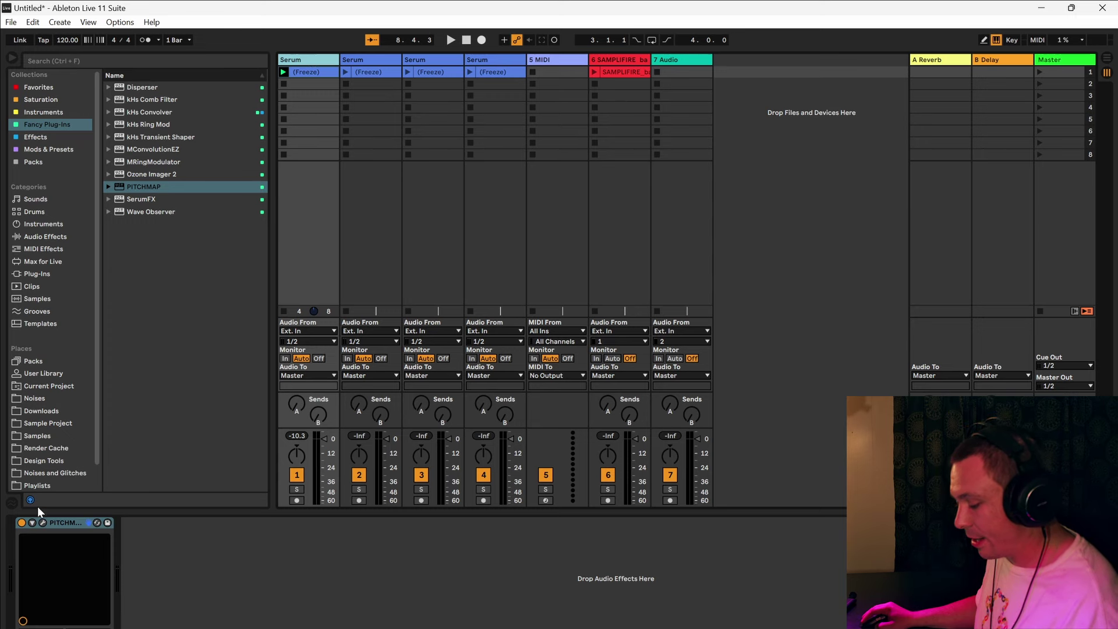
pyautogui.click(43, 523)
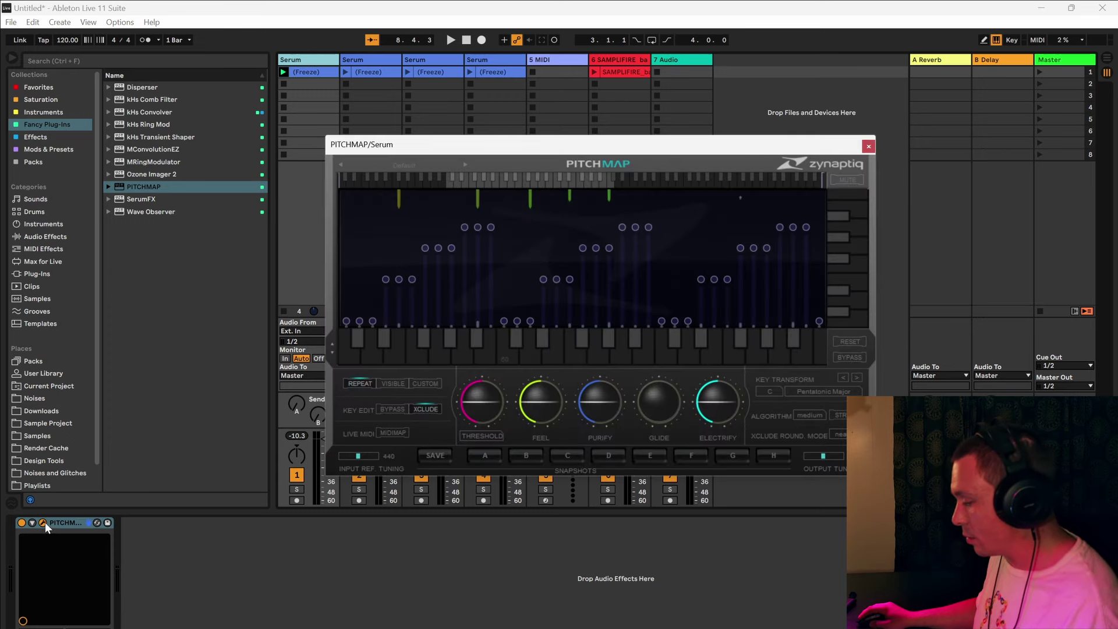
pyautogui.click(868, 148)
pyautogui.click(353, 69)
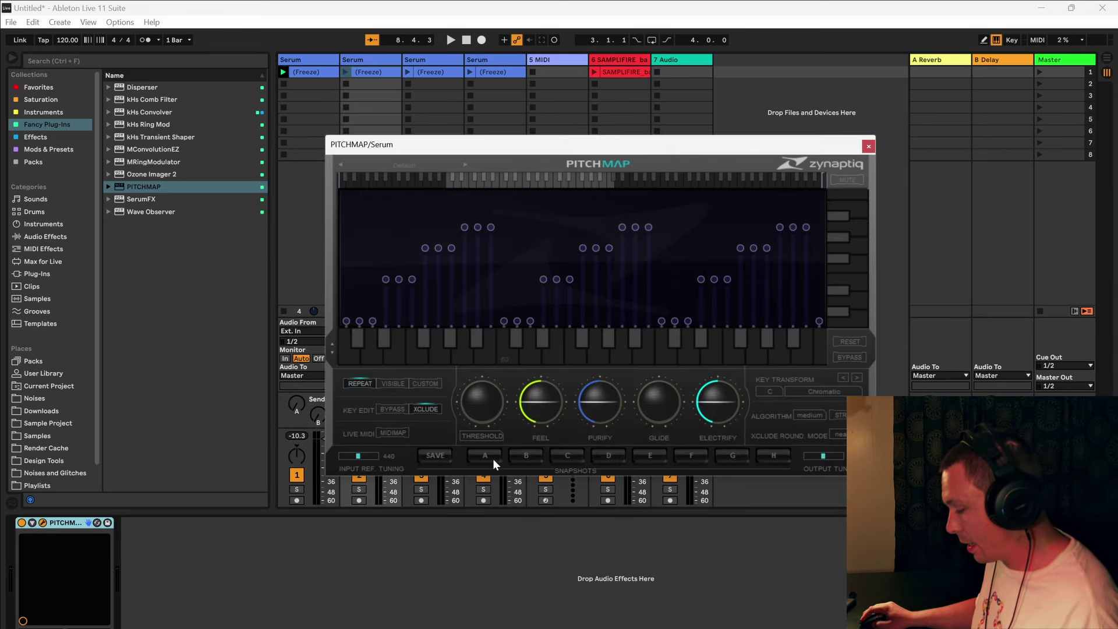
pyautogui.moveTo(726, 401)
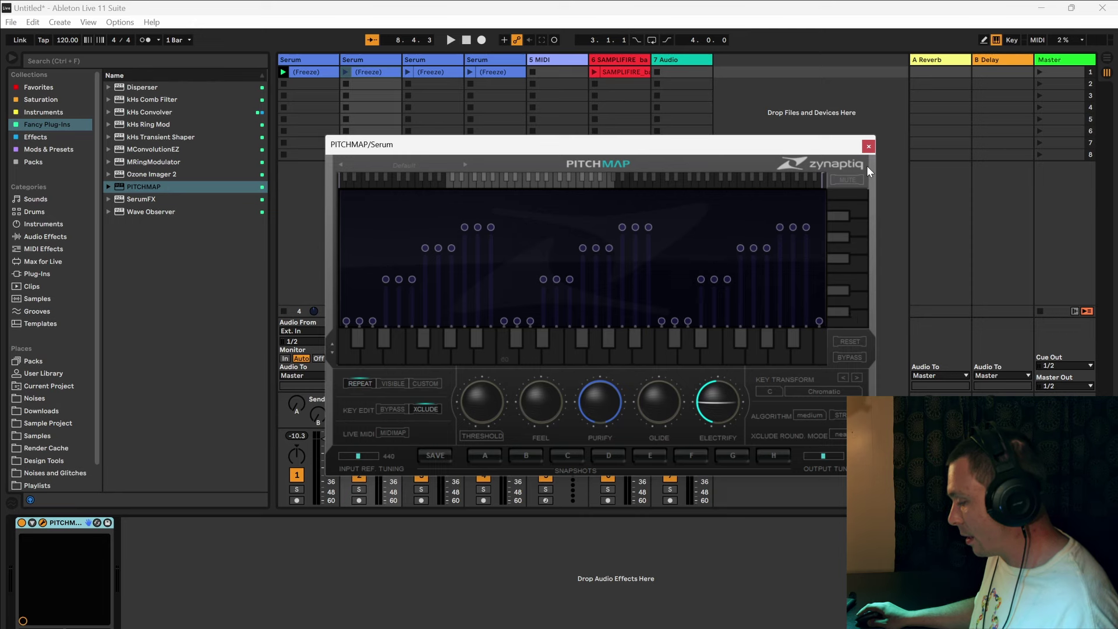
pyautogui.click(868, 147)
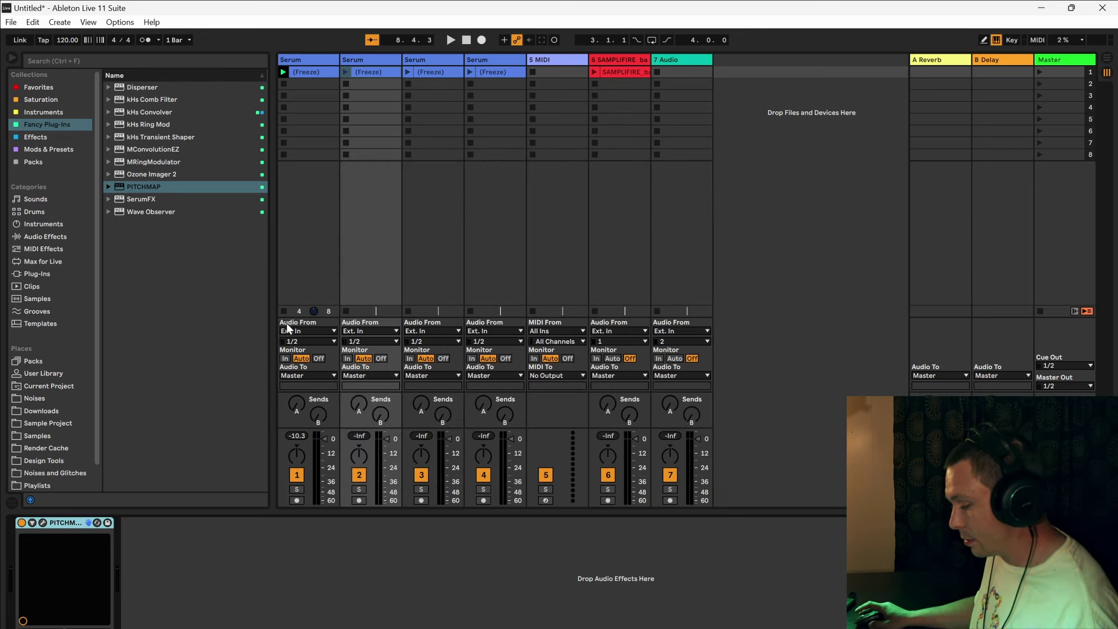
pyautogui.click(345, 71)
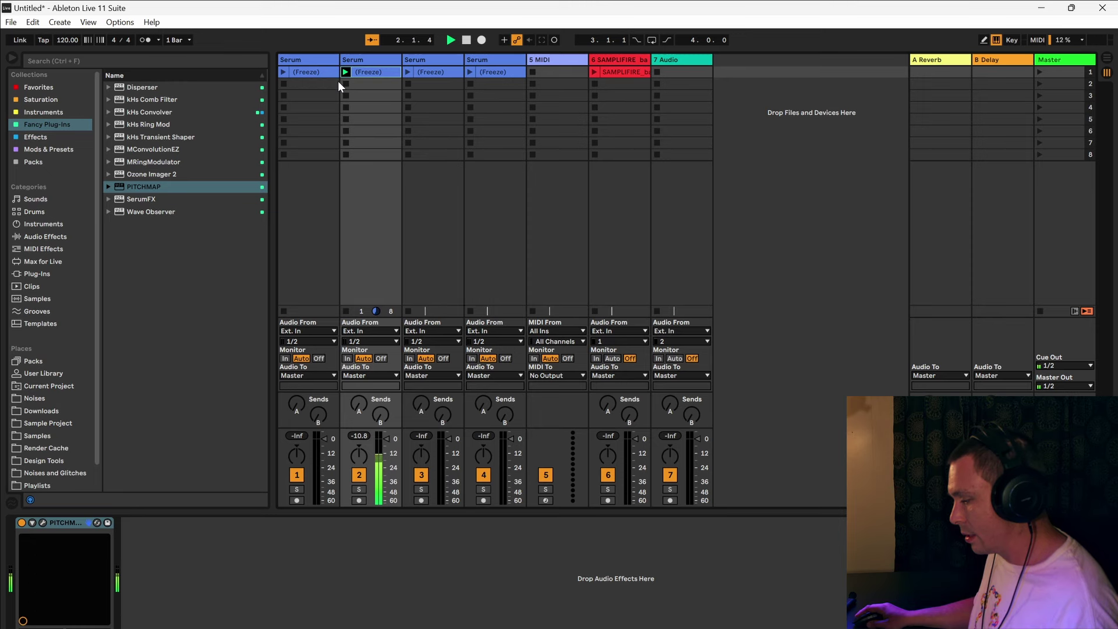
pyautogui.click(467, 40)
# - In PITCHMAP, set Feel and Electrify to 0 on the third Serum track; on the fourth, set Feel to minimum and Purify and Electrify to maximum
pyautogui.hotkey('ctrl', 'alt', 'p')
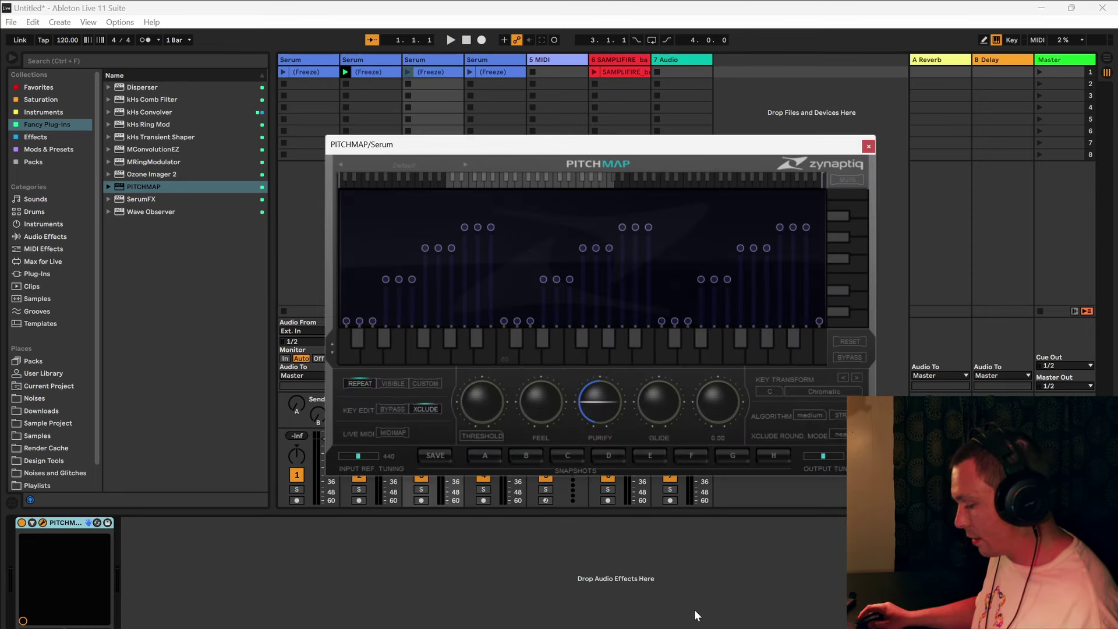
pyautogui.click(868, 147)
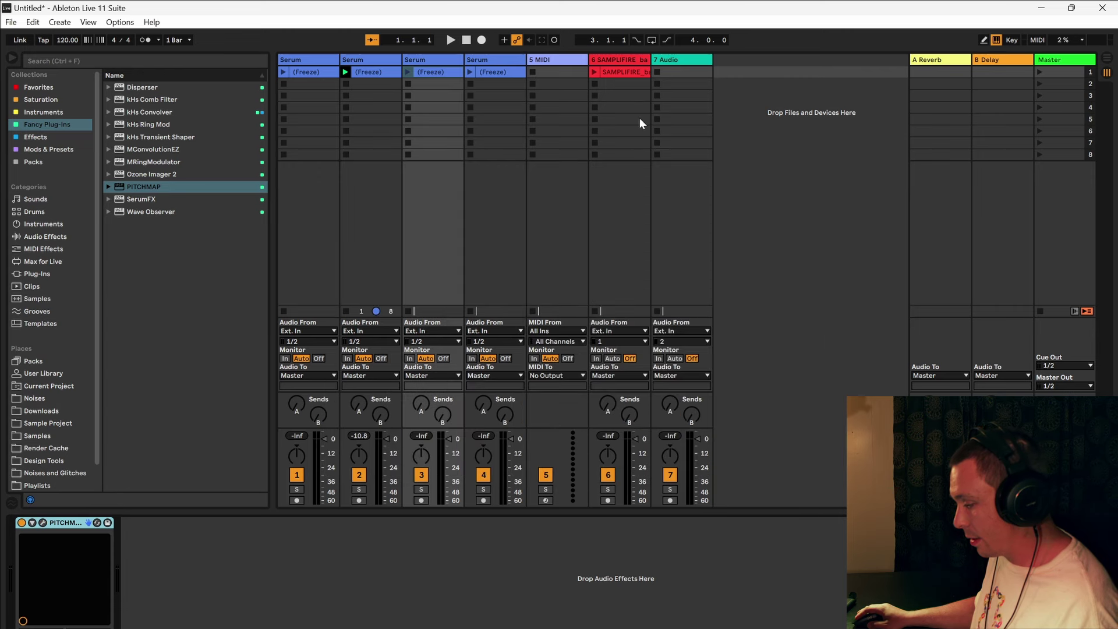
pyautogui.click(488, 72)
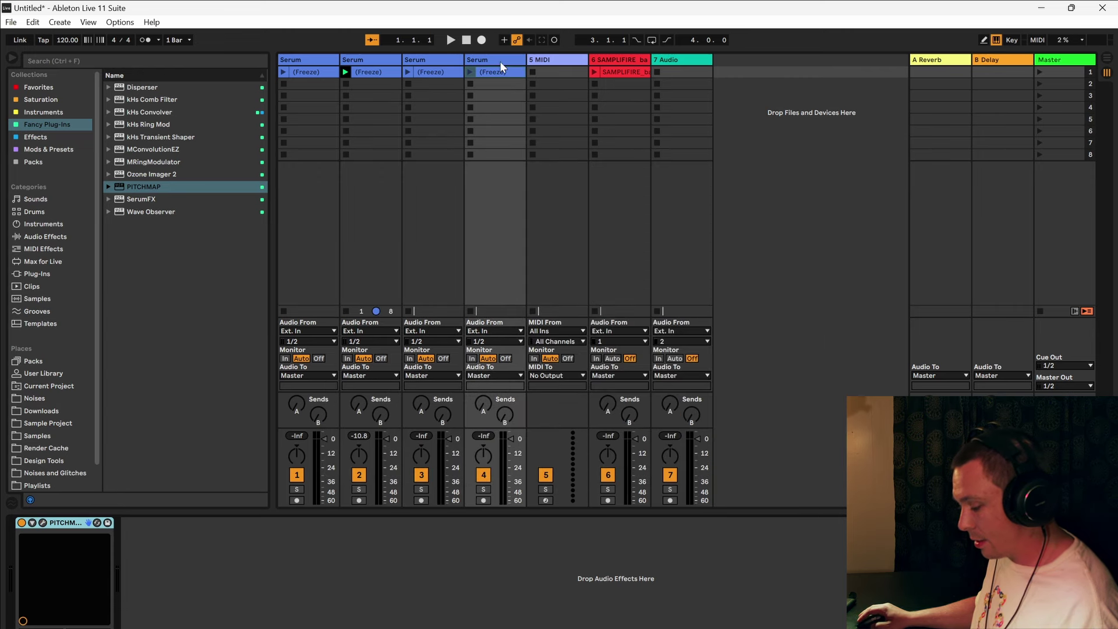
pyautogui.click(43, 523)
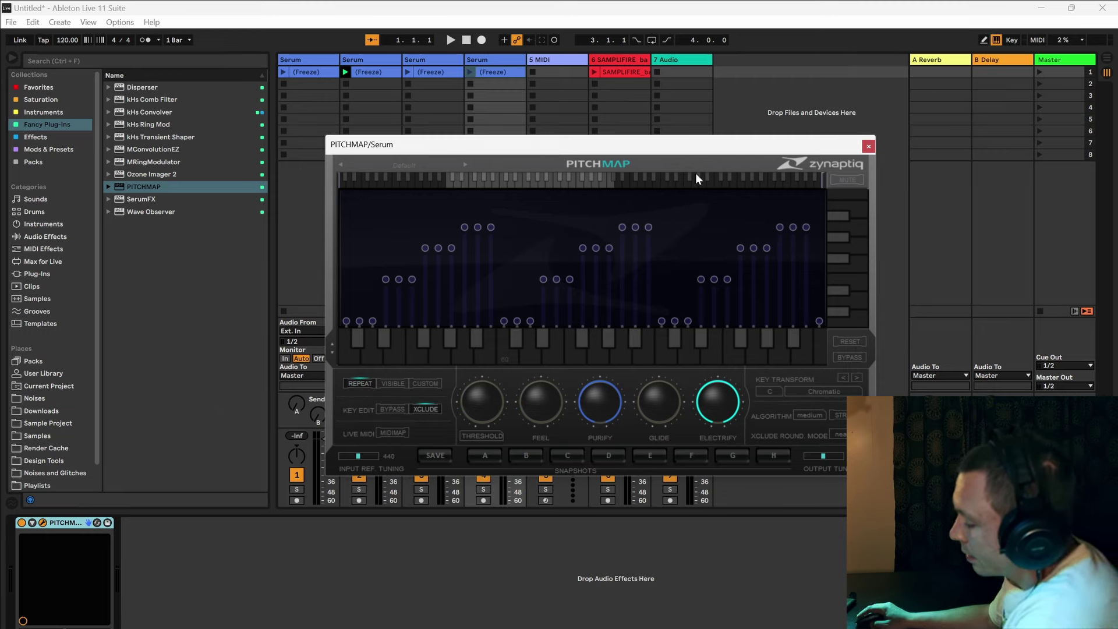
pyautogui.hotkey('ctrl', 'alt', 'p')
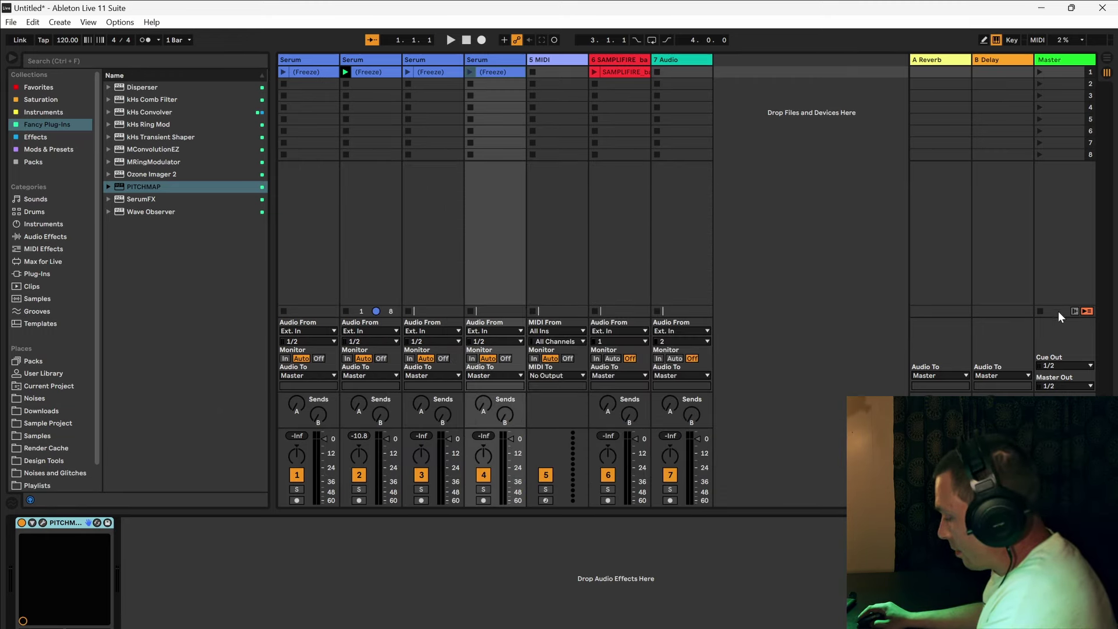
# - Stop all clips, and freeze and flatten the four Serum tracks together
pyautogui.click(1041, 312)
pyautogui.click(302, 59)
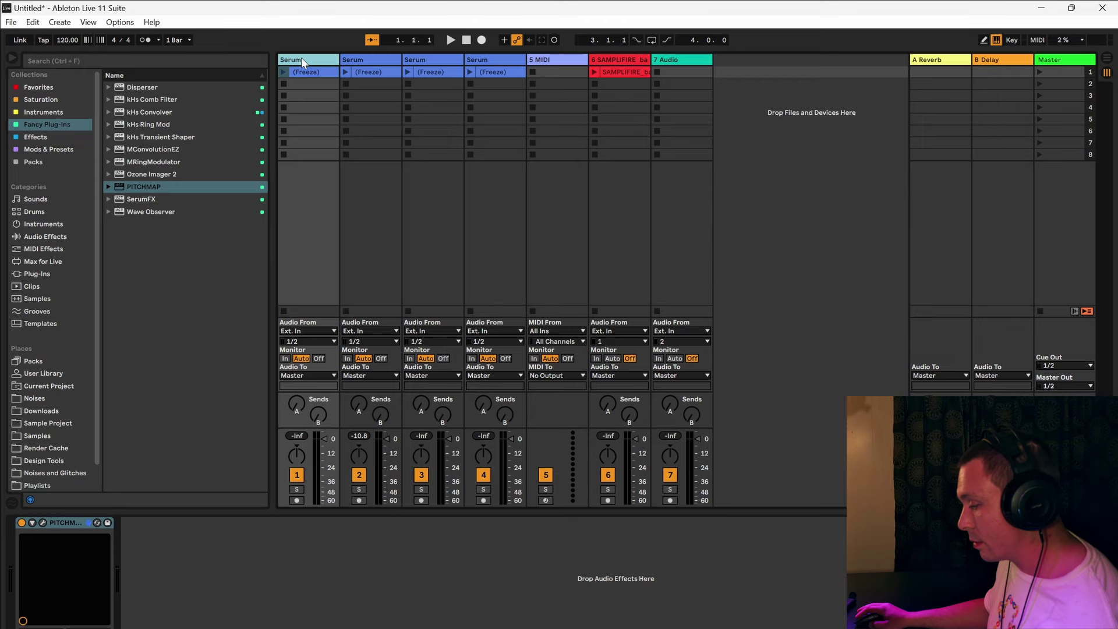
pyautogui.keyDown('shift'); pyautogui.click(480, 59); pyautogui.keyUp('shift')
pyautogui.rightClick(479, 58)
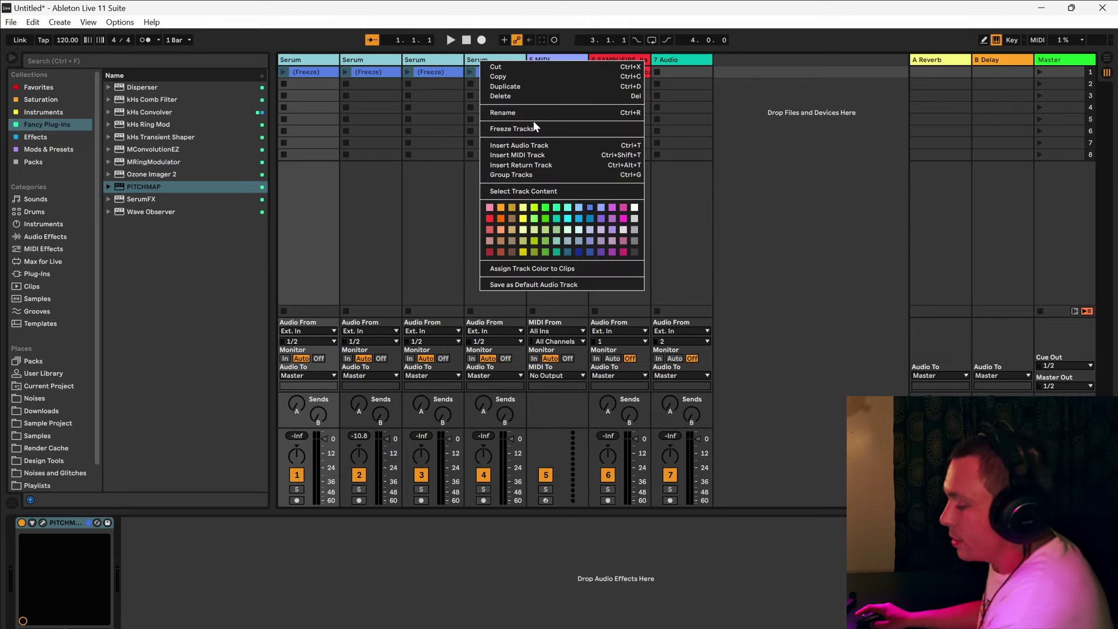
pyautogui.click(533, 128)
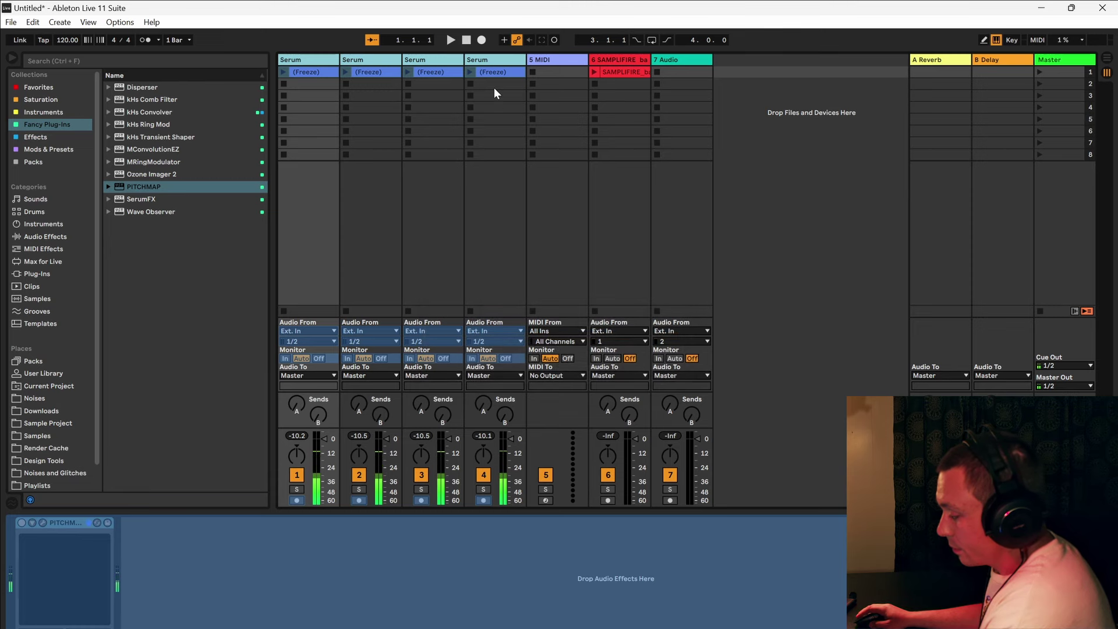
pyautogui.rightClick(500, 58)
pyautogui.click(550, 136)
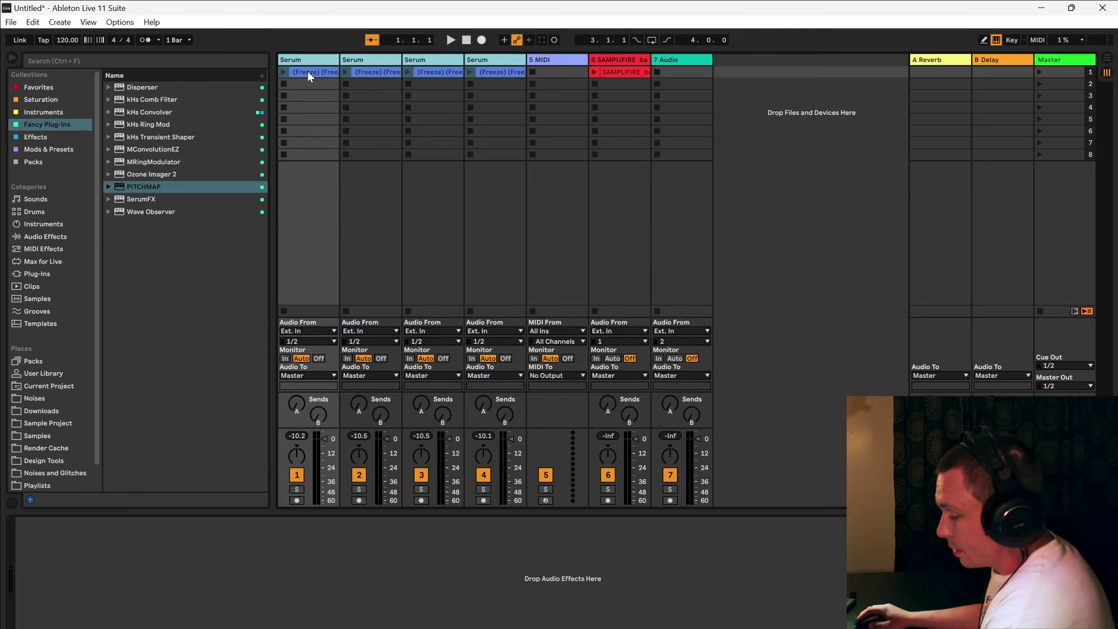
# - Move the start marker of each of the four flattened Serum clips to 3.1.1
pyautogui.click(312, 71)
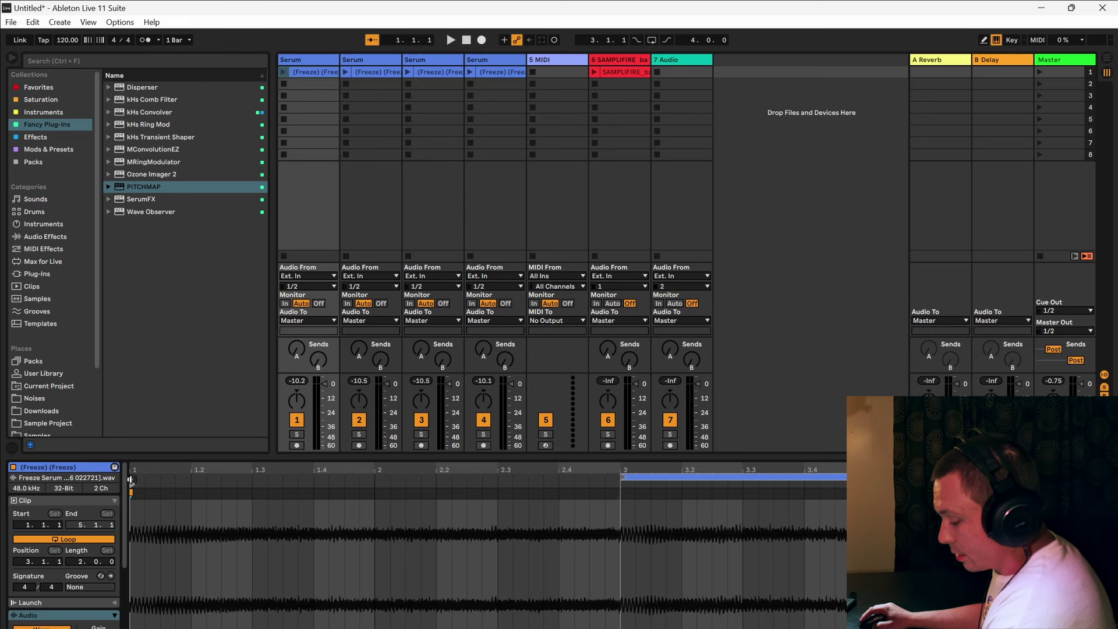
pyautogui.moveTo(134, 485); pyautogui.dragTo(618, 504)
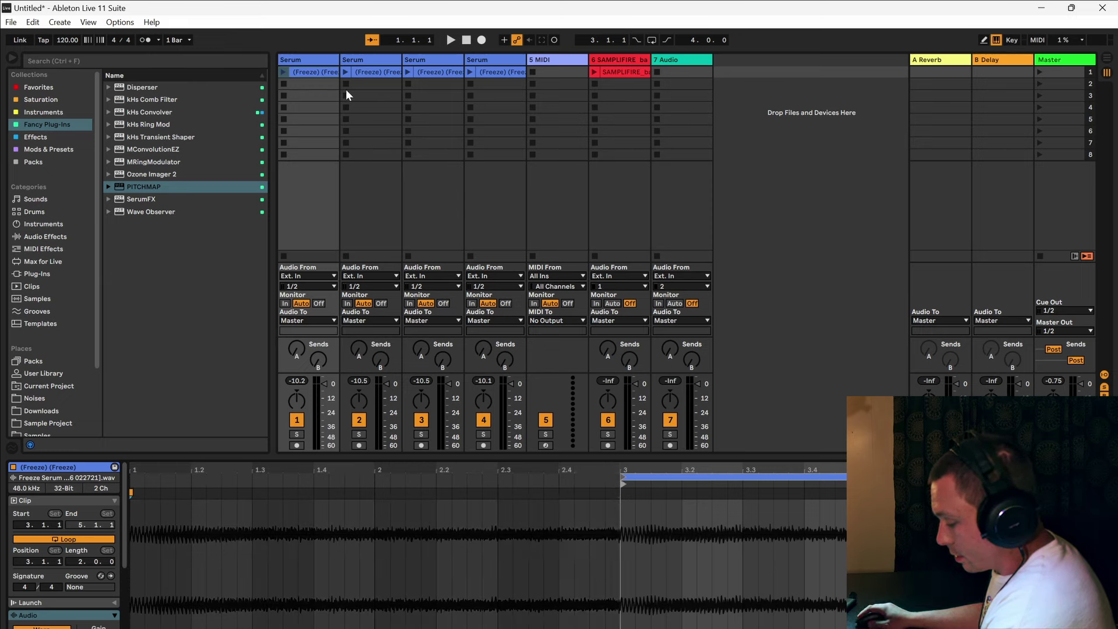
pyautogui.click(382, 59)
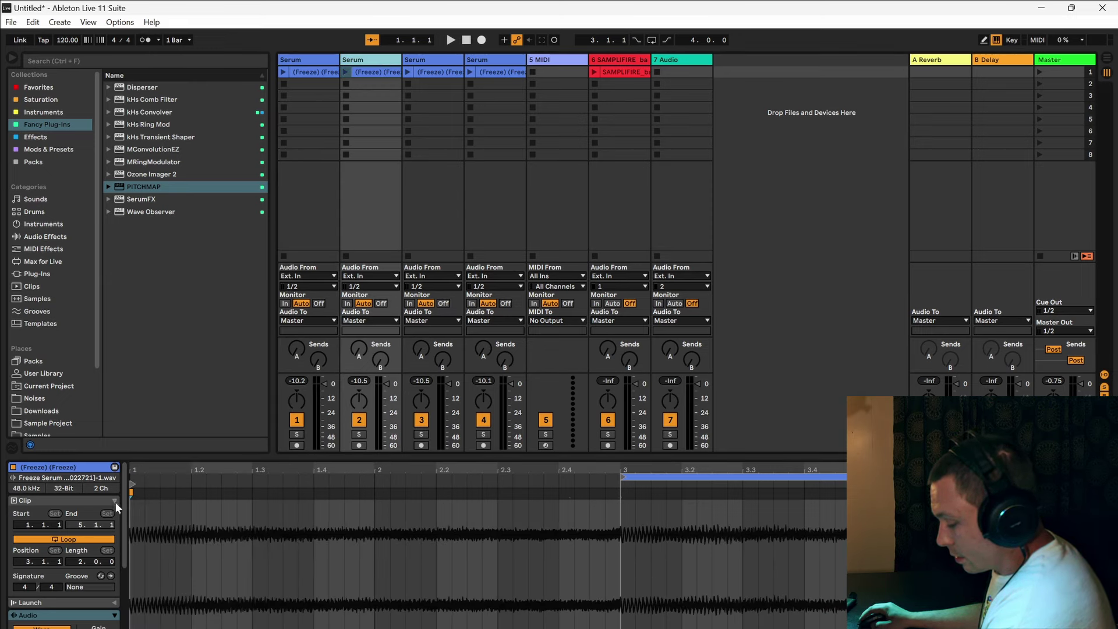
pyautogui.moveTo(137, 485); pyautogui.dragTo(627, 492)
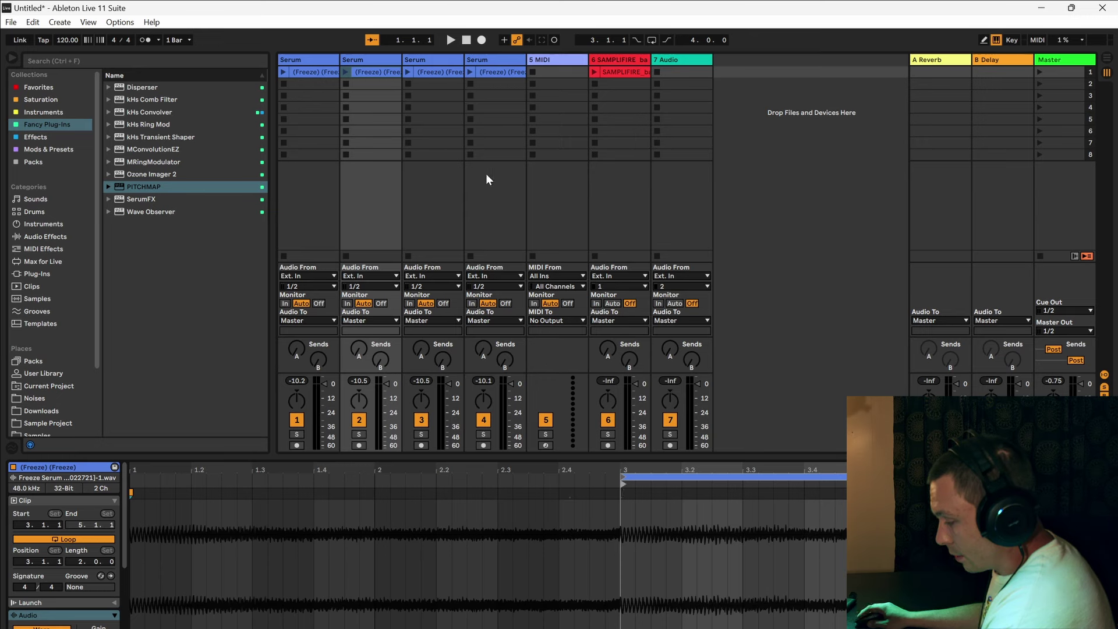
pyautogui.click(434, 60)
pyautogui.moveTo(134, 483); pyautogui.dragTo(621, 484)
pyautogui.click(484, 61)
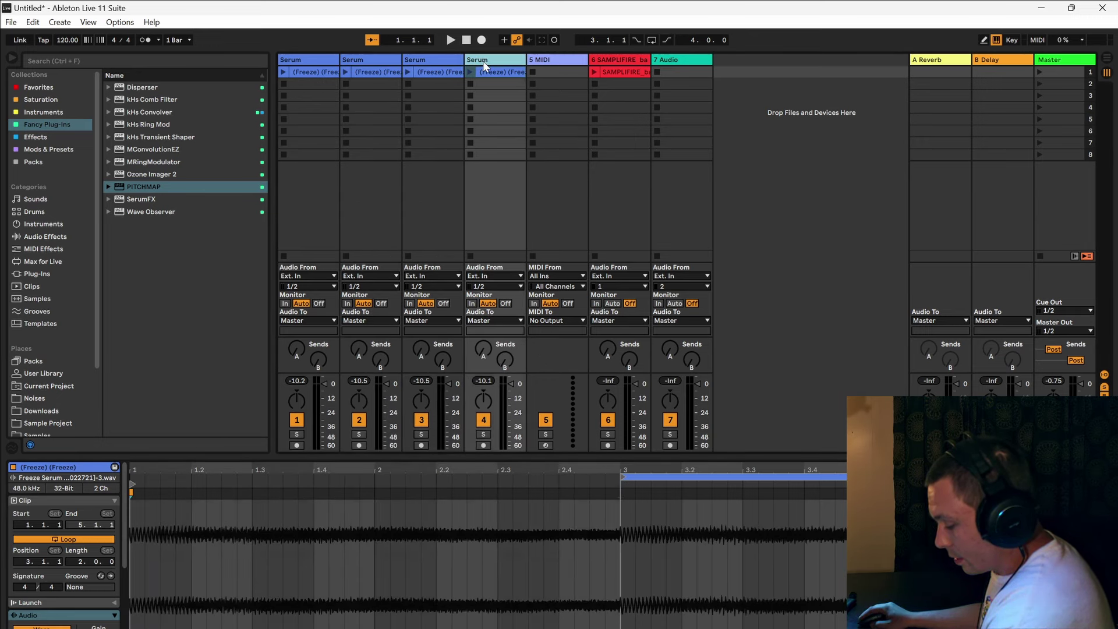
pyautogui.moveTo(133, 484); pyautogui.dragTo(630, 497)
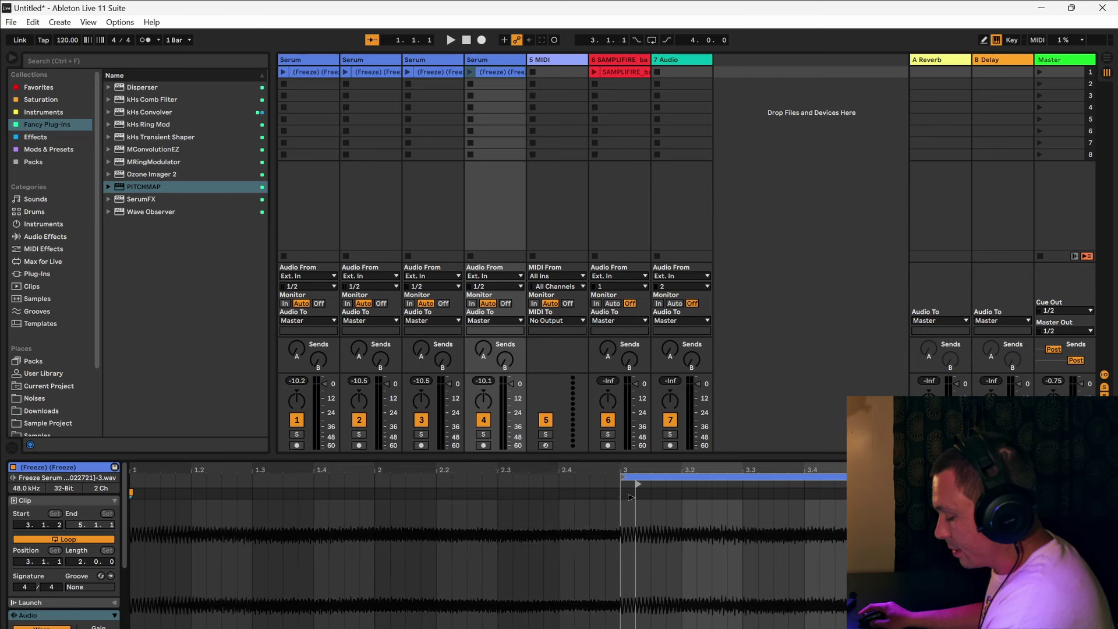
# - Crop all four flattened Serum clips to their two-bar loops in one operation
pyautogui.click(319, 72)
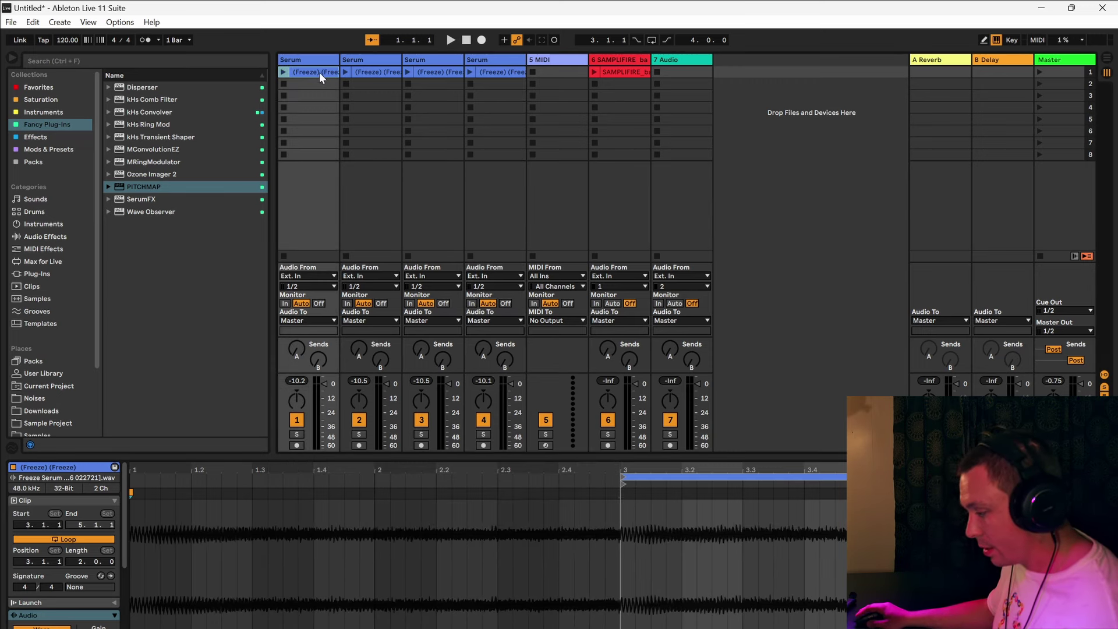
pyautogui.rightClick(485, 68)
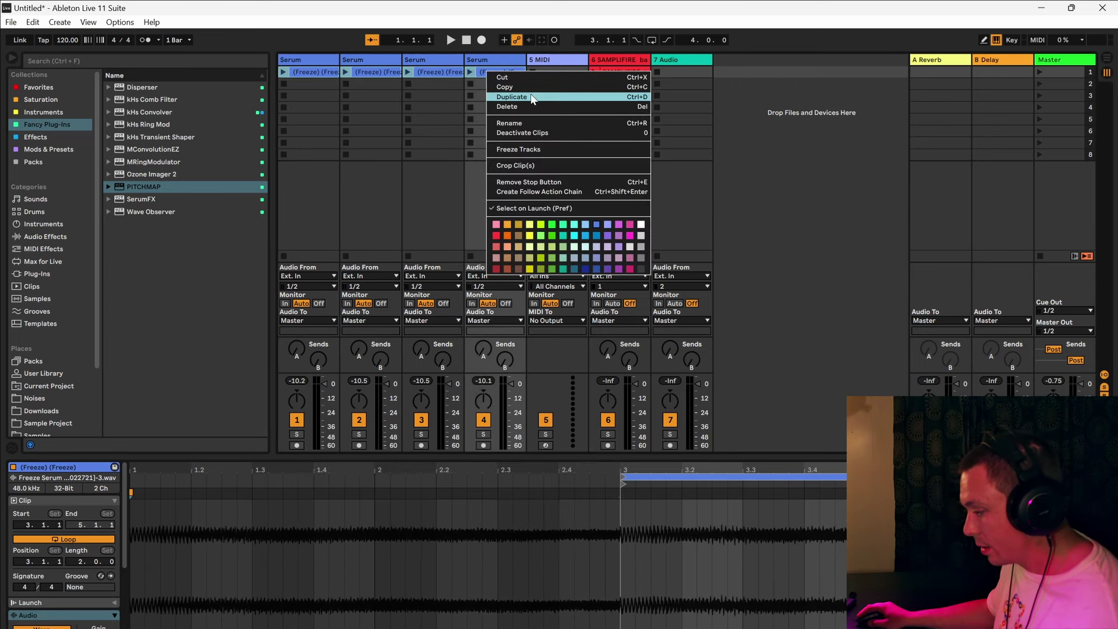
pyautogui.click(524, 161)
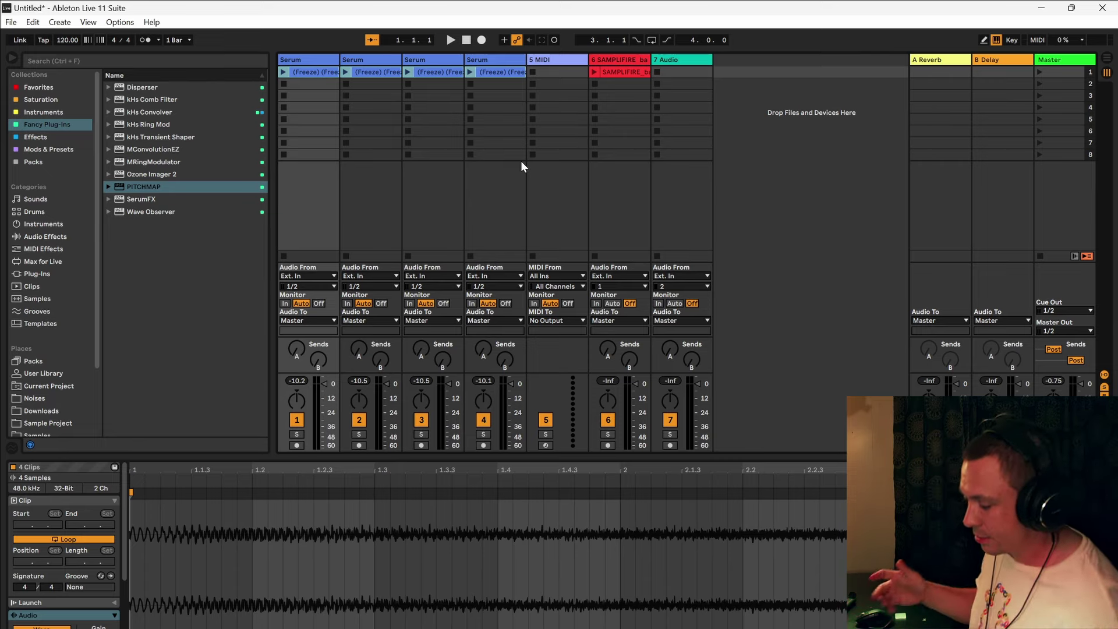
# - Load Serum from the Instruments collection onto the empty MIDI track and reposition its window
pyautogui.click(556, 60)
pyautogui.click(58, 112)
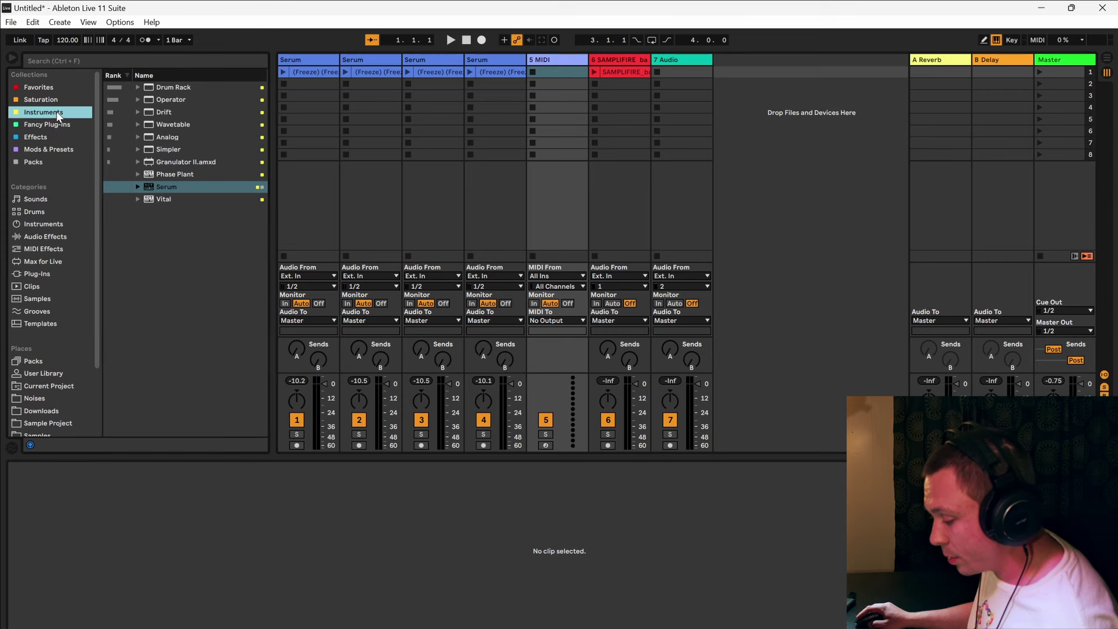
pyautogui.doubleClick(207, 188)
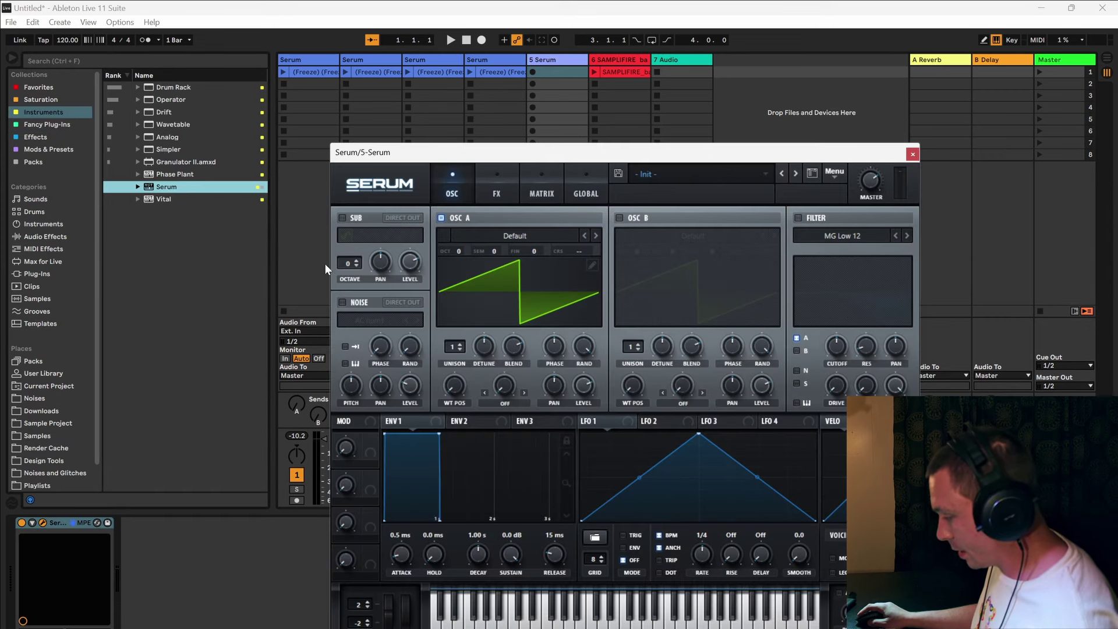
pyautogui.moveTo(628, 156); pyautogui.dragTo(545, 105)
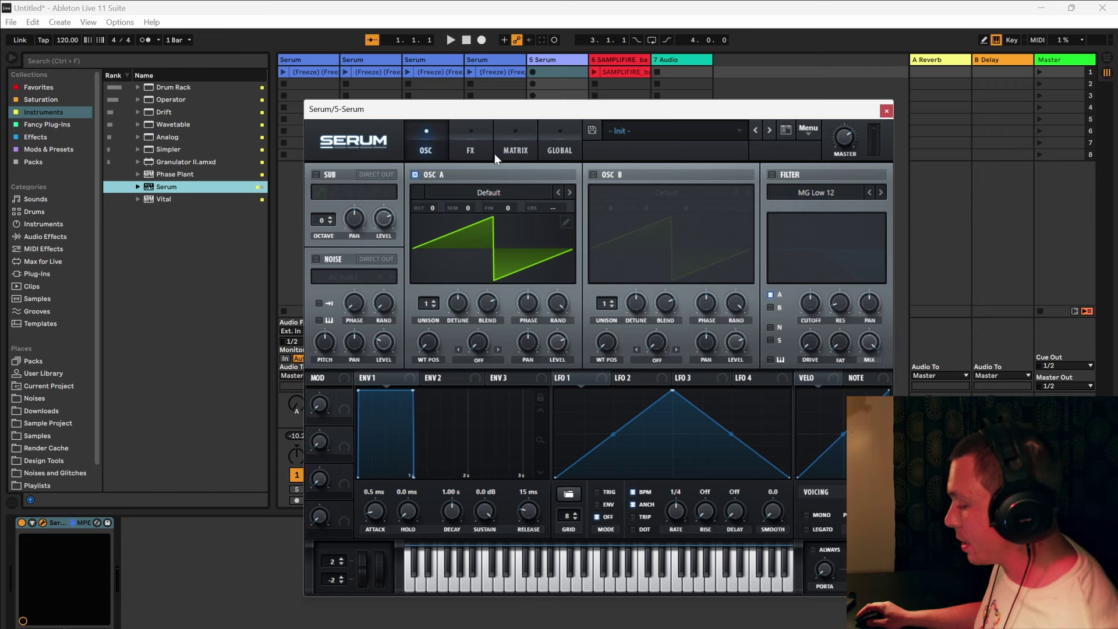
# - Enter 1455 as the import split size in the wavetable editor for oscillator A
pyautogui.click(570, 220)
pyautogui.click(594, 474)
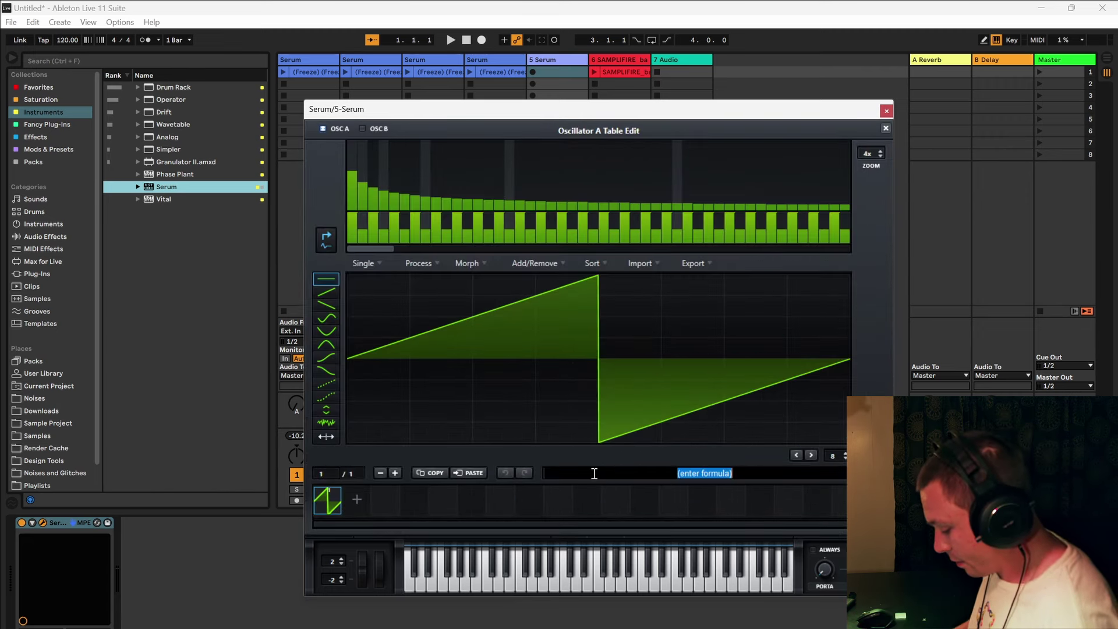
pyautogui.write('1')
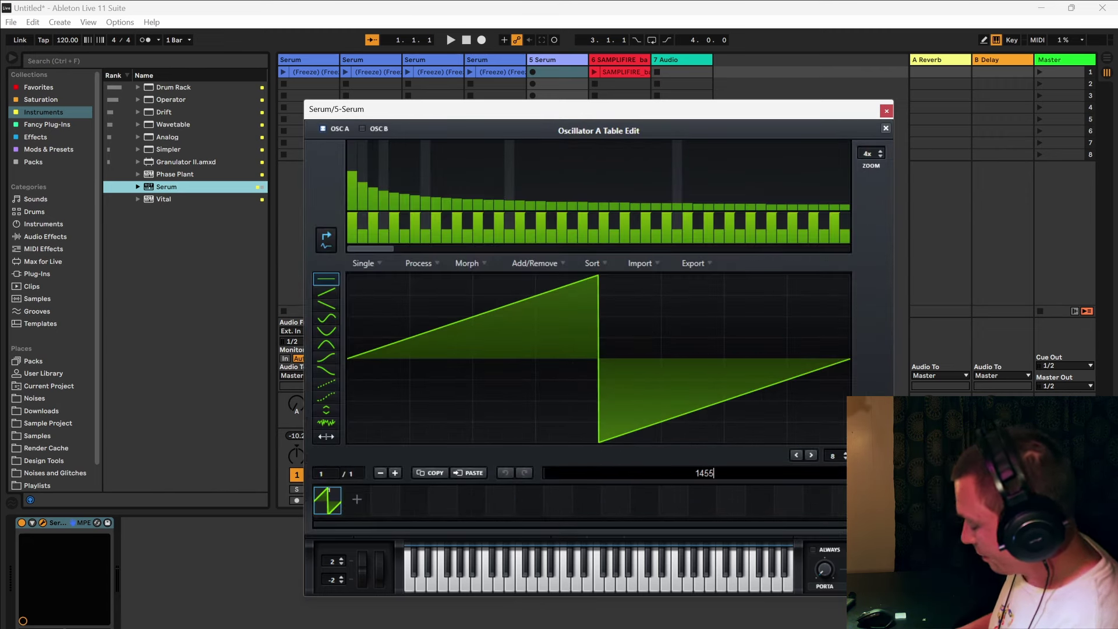
pyautogui.write('455')
pyautogui.press('Return')
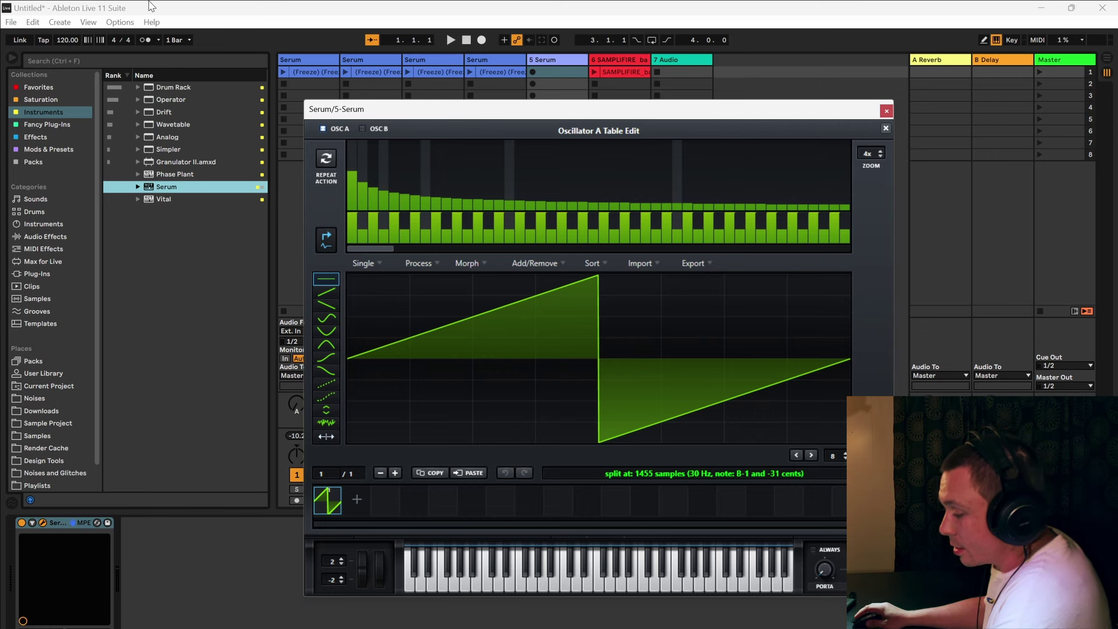
# - Import the first Serum track's cropped clip into oscillator A's wavetable and select frame 2
pyautogui.click(313, 74)
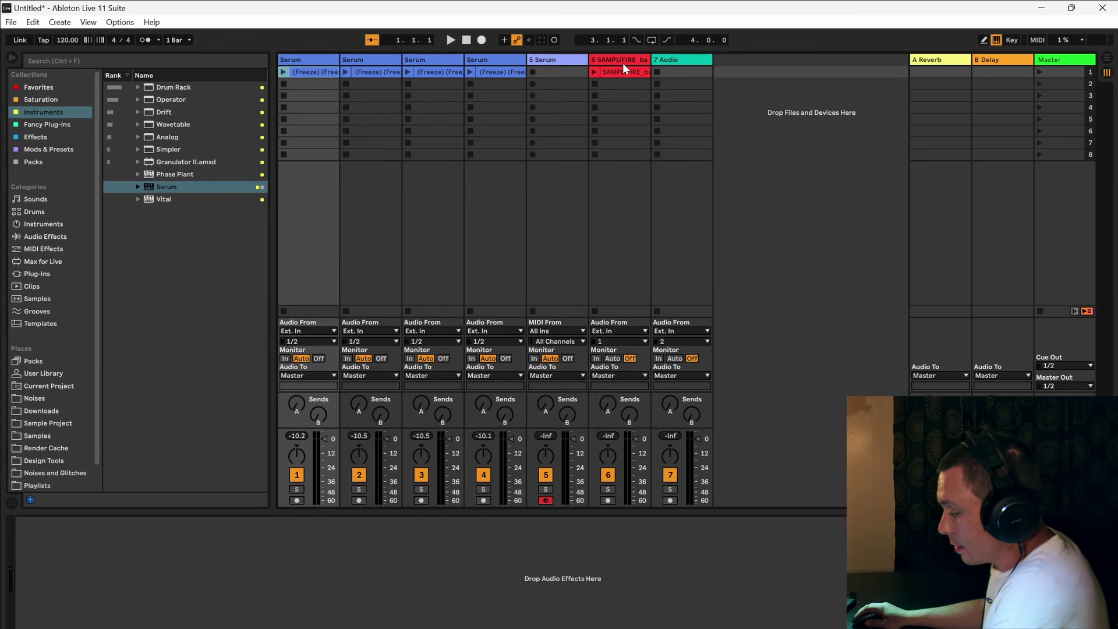
pyautogui.click(561, 59)
pyautogui.moveTo(305, 71); pyautogui.dragTo(517, 332)
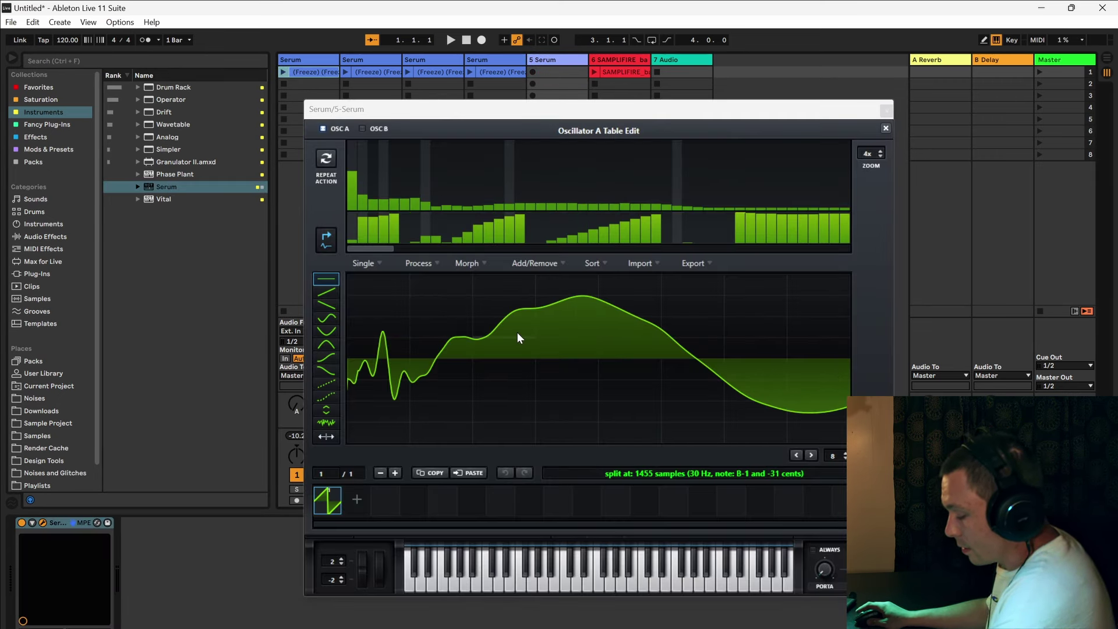
pyautogui.click(367, 500)
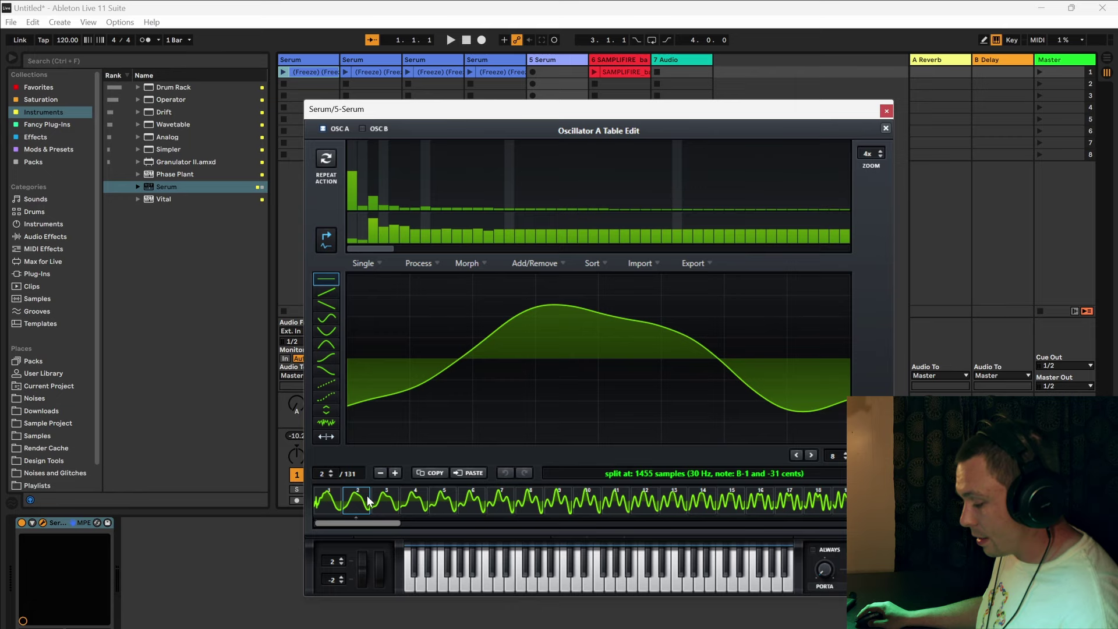
# - Examine the frames of oscillator A's imported wavetable from 1 to 131 and return to frame 1
pyautogui.click(336, 504)
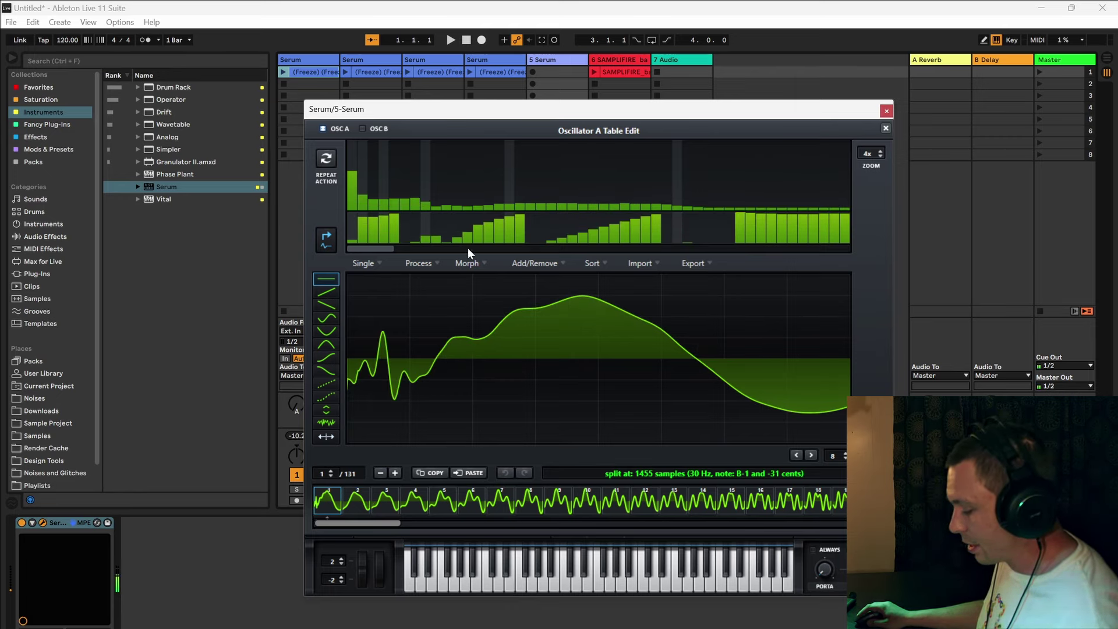
pyautogui.click(357, 498)
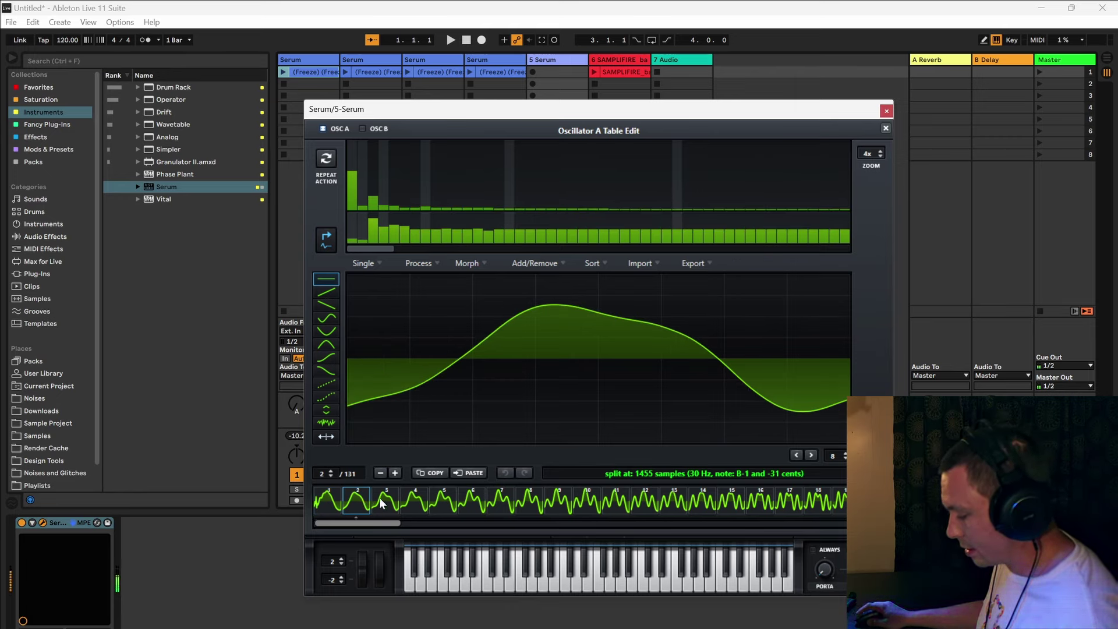
pyautogui.click(383, 502)
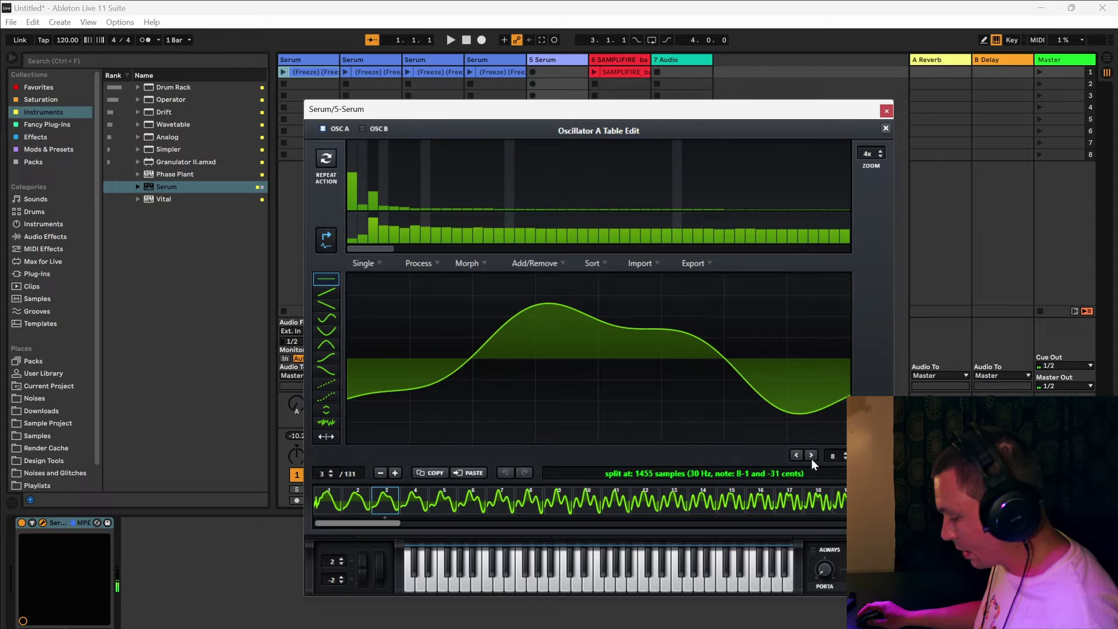
pyautogui.moveTo(321, 469); pyautogui.dragTo(352, 315)
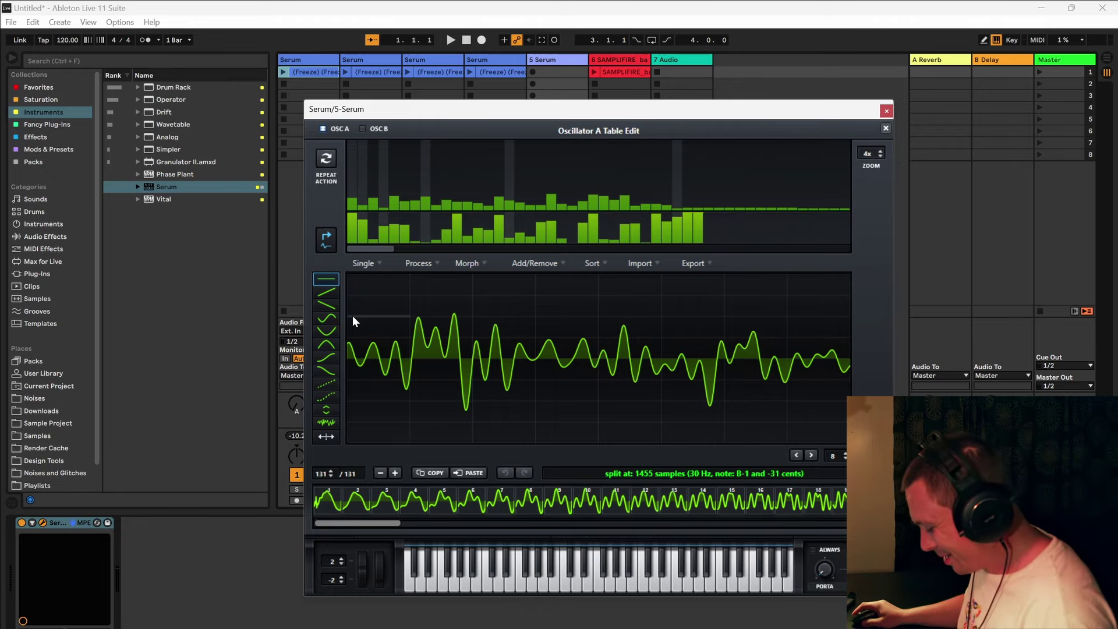
pyautogui.moveTo(330, 474); pyautogui.dragTo(352, 463)
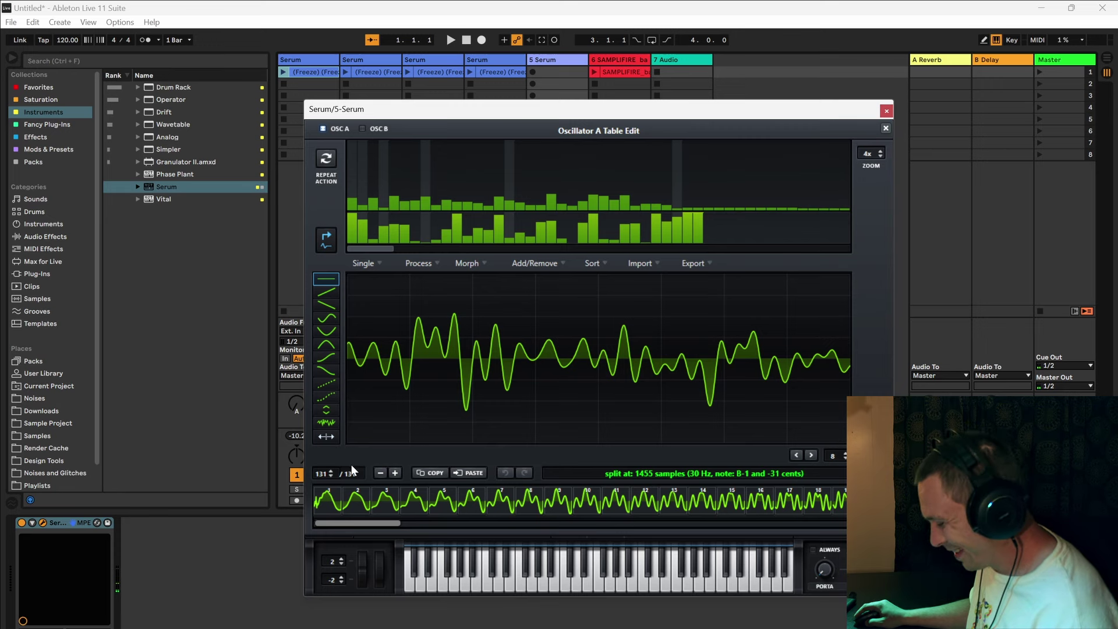
pyautogui.doubleClick(320, 473)
# - Shift the waveforms of all frames horizontally in oscillator A's wavetable and scan through the processed frames
pyautogui.click(432, 263)
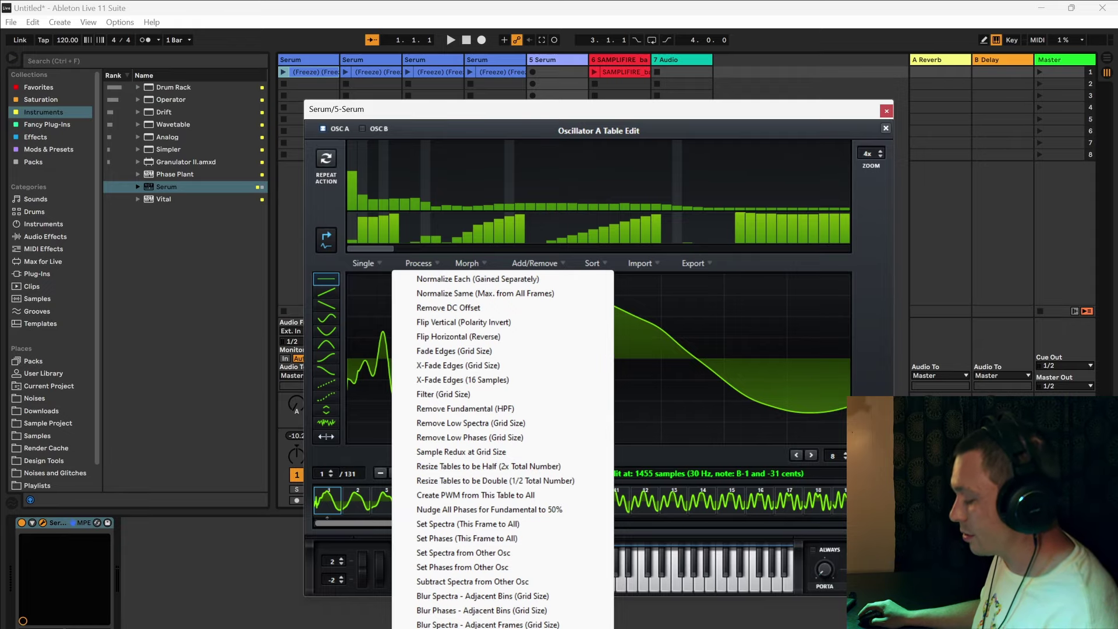
pyautogui.click(482, 610)
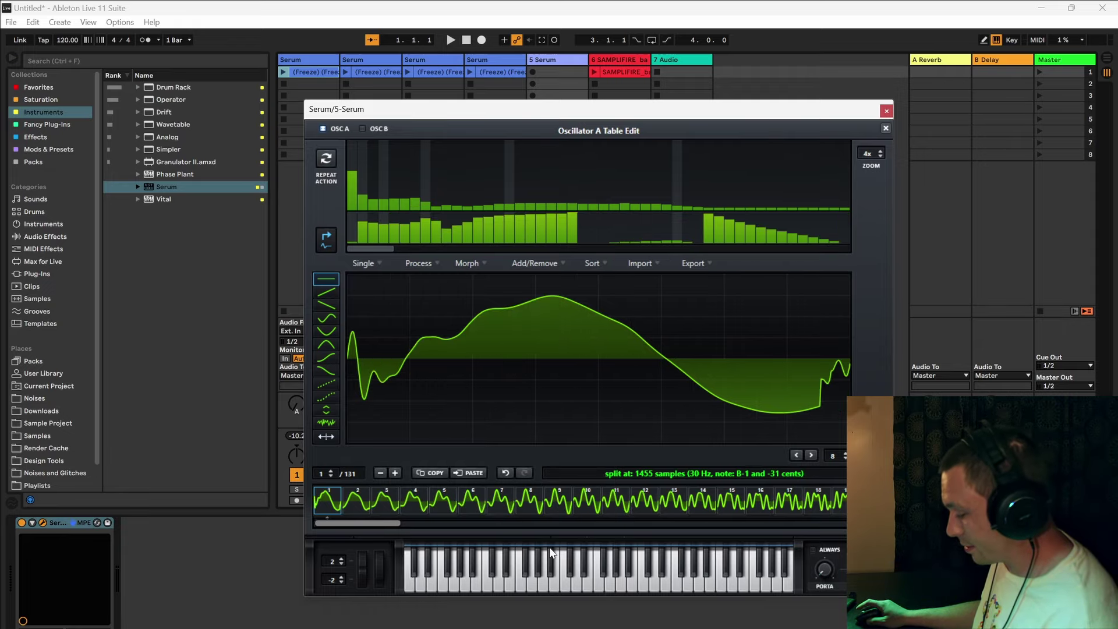
pyautogui.moveTo(322, 474); pyautogui.dragTo(364, 538)
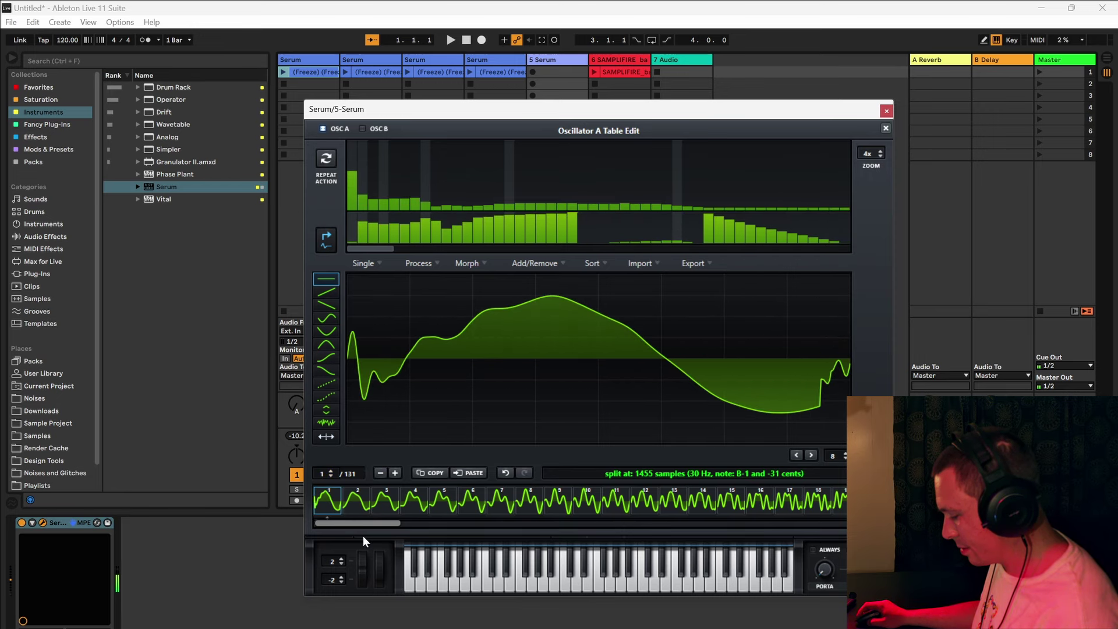
# - Remove the DC offset from oscillator A's wavetable and normalize each frame separately
pyautogui.click(435, 260)
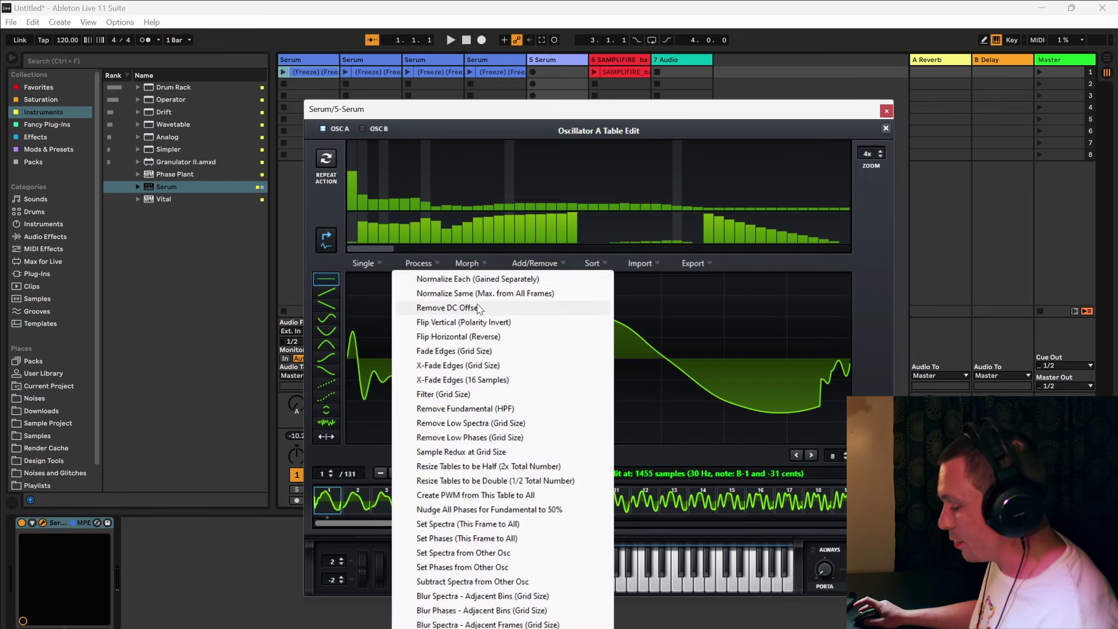
pyautogui.click(478, 308)
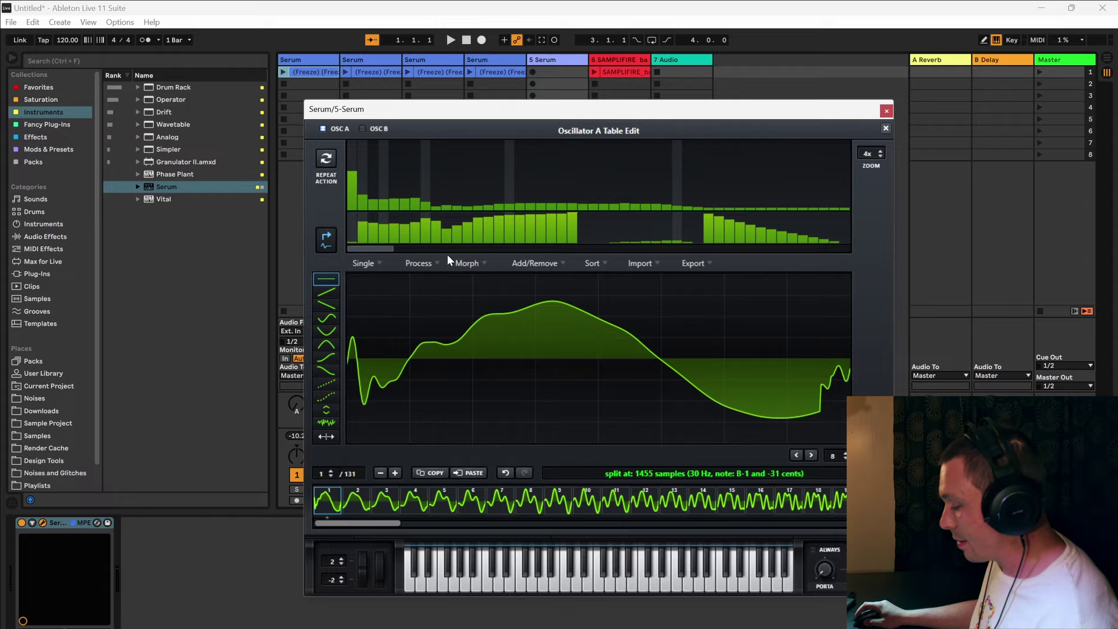
pyautogui.click(426, 264)
pyautogui.click(469, 285)
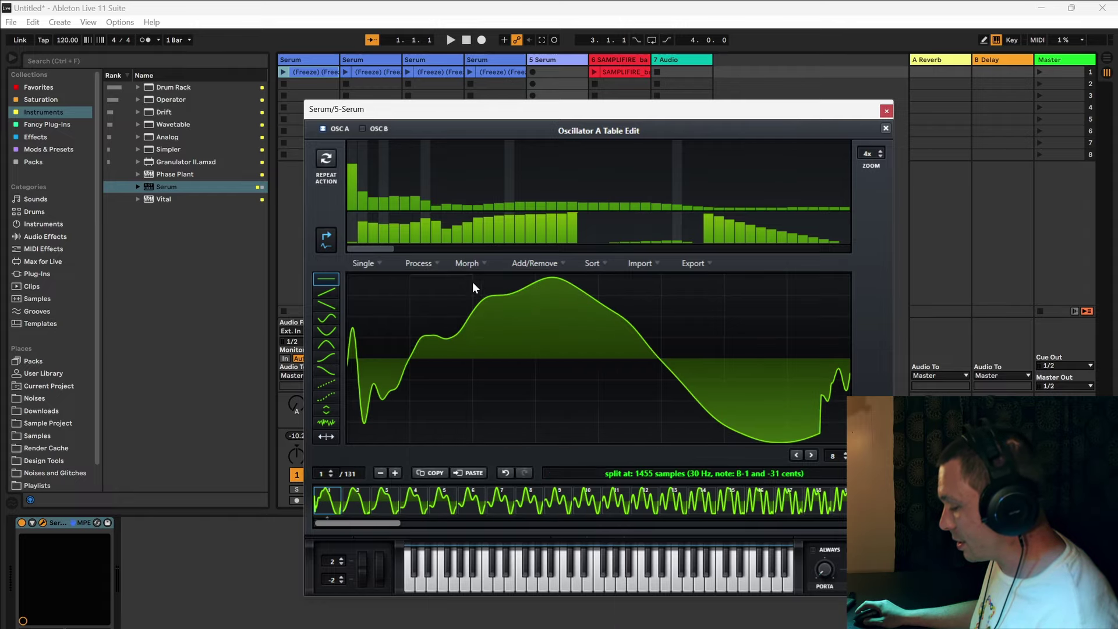
# - Try to set the phases of frame 27 to all frames of the wavetable and undo the change
pyautogui.moveTo(318, 473)
pyautogui.mouseDown()
pyautogui.moveTo(361, 349)
pyautogui.moveTo(347, 498)
pyautogui.moveTo(362, 438)
pyautogui.moveTo(358, 510)
pyautogui.moveTo(324, 485)
pyautogui.mouseUp()
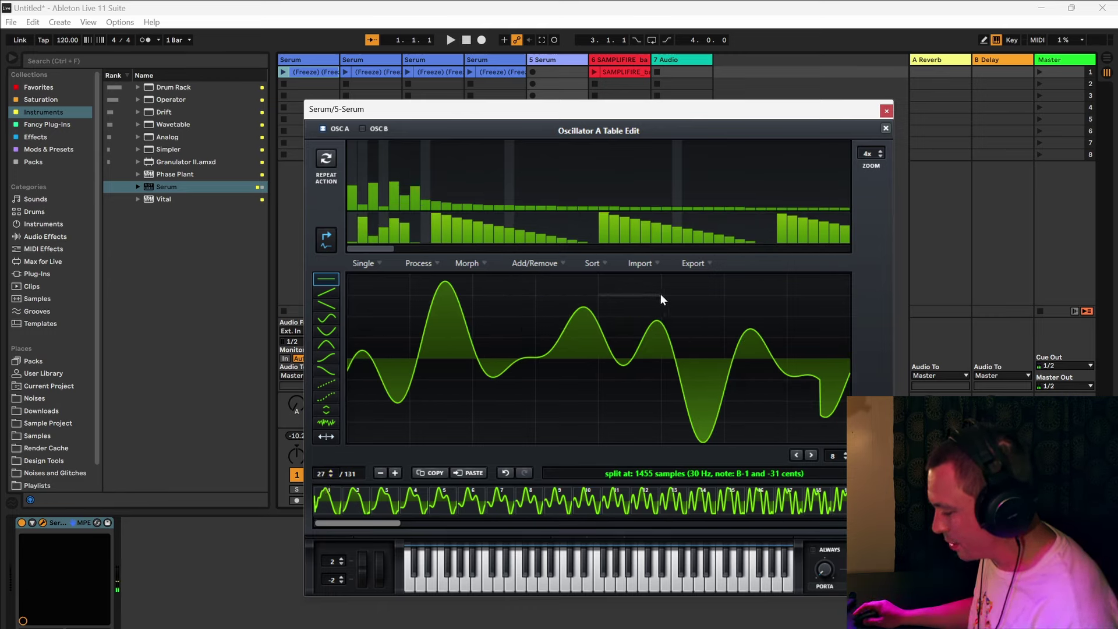
pyautogui.click(429, 264)
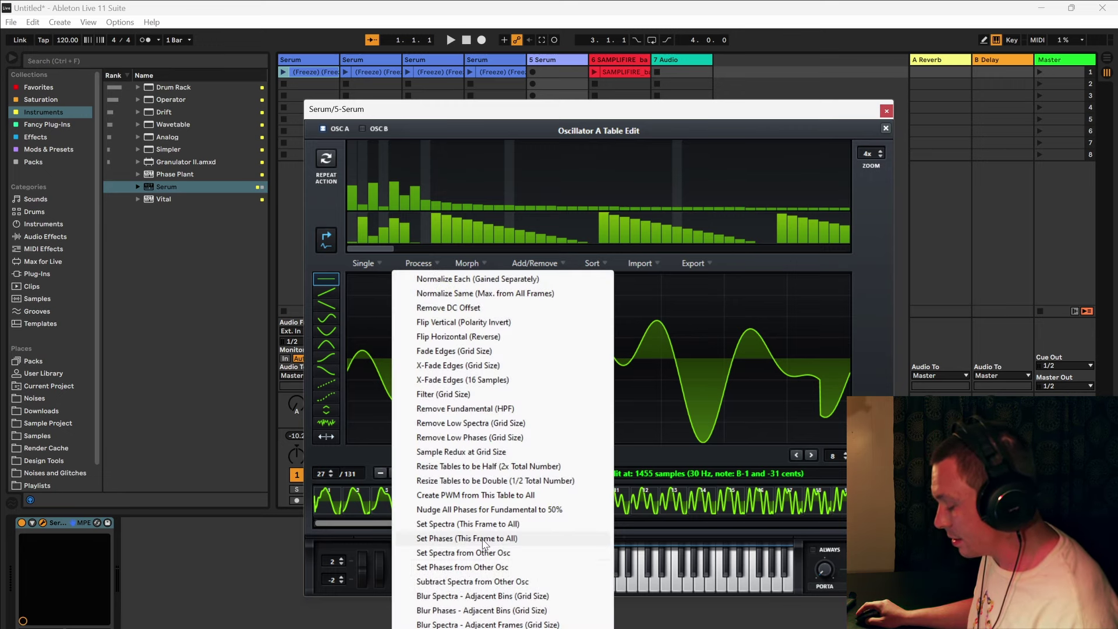
pyautogui.click(484, 539)
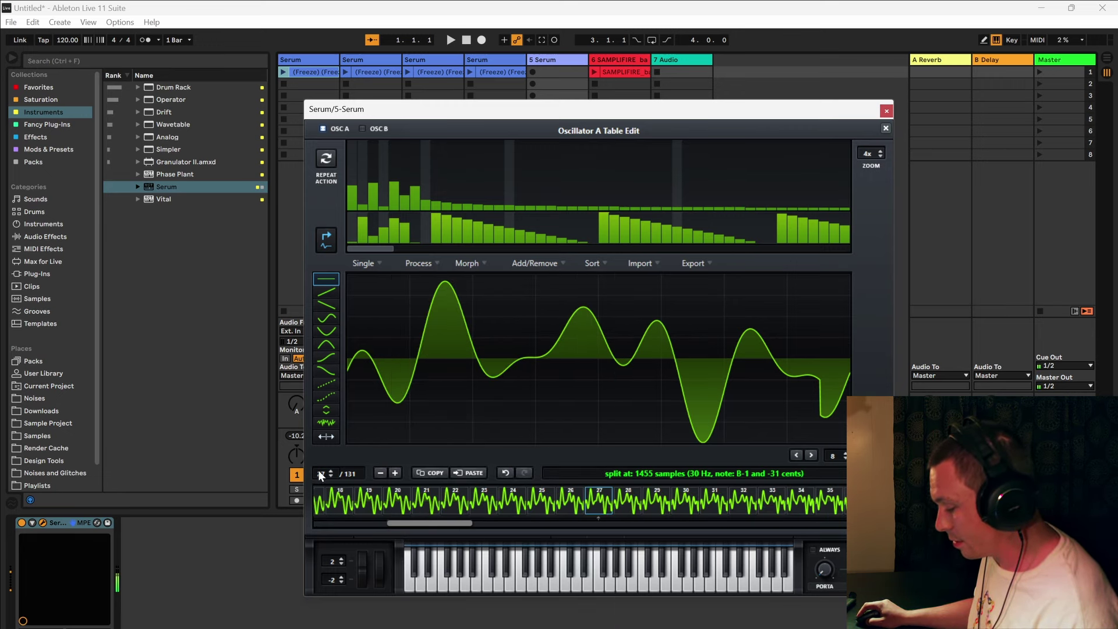
pyautogui.moveTo(321, 474); pyautogui.dragTo(352, 576)
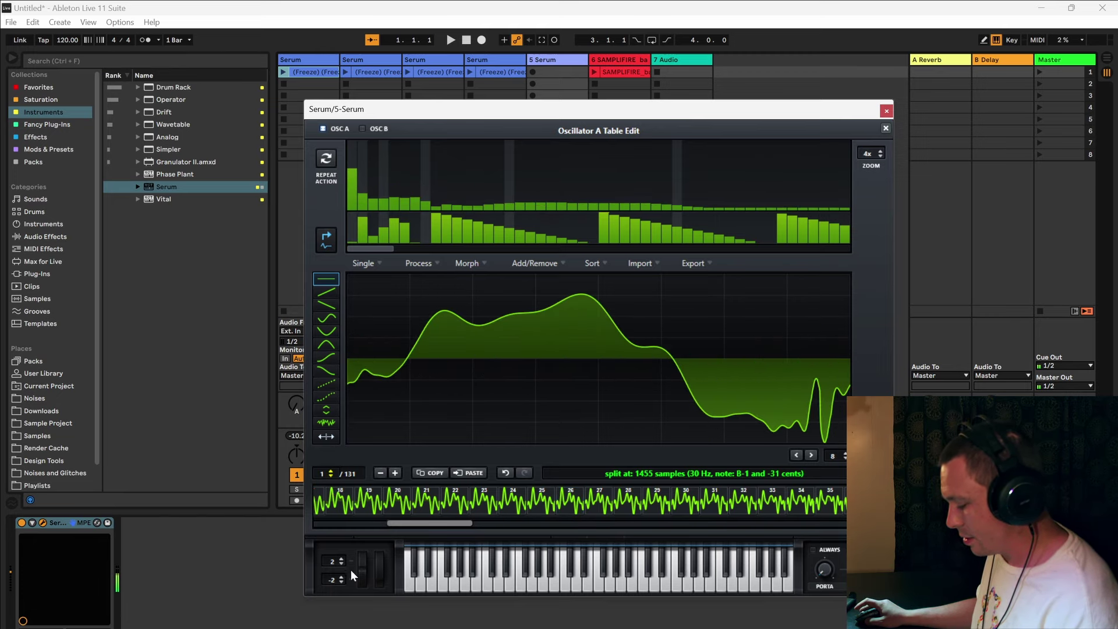
pyautogui.click(505, 473)
# - Apply a spectral morph across the wavetable's frames and scan through the morphed table
pyautogui.moveTo(326, 467); pyautogui.dragTo(334, 373)
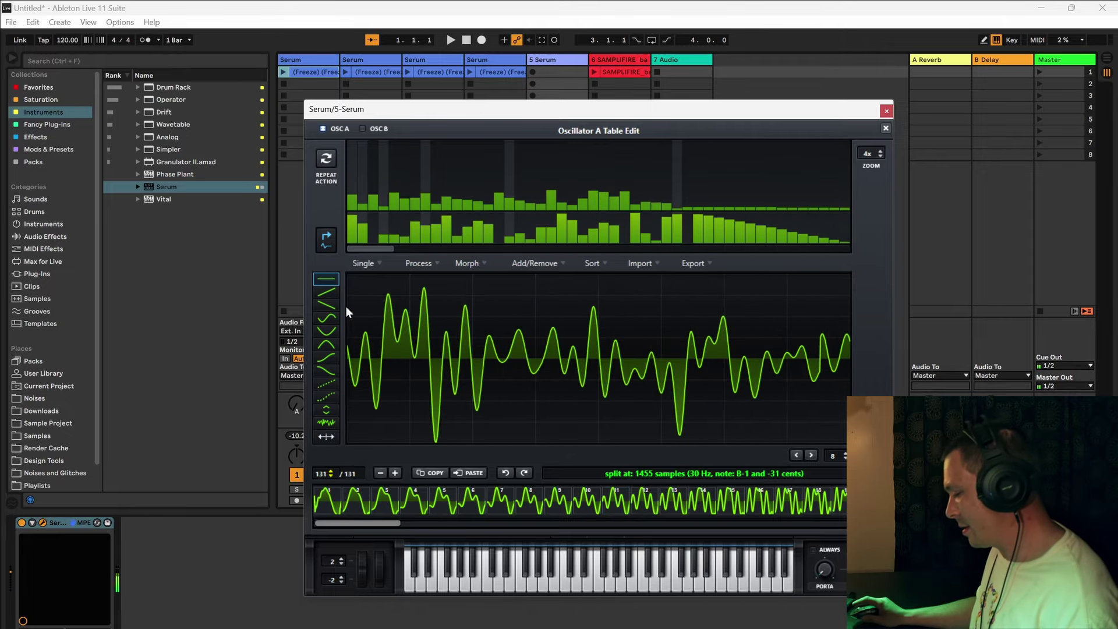
pyautogui.click(328, 500)
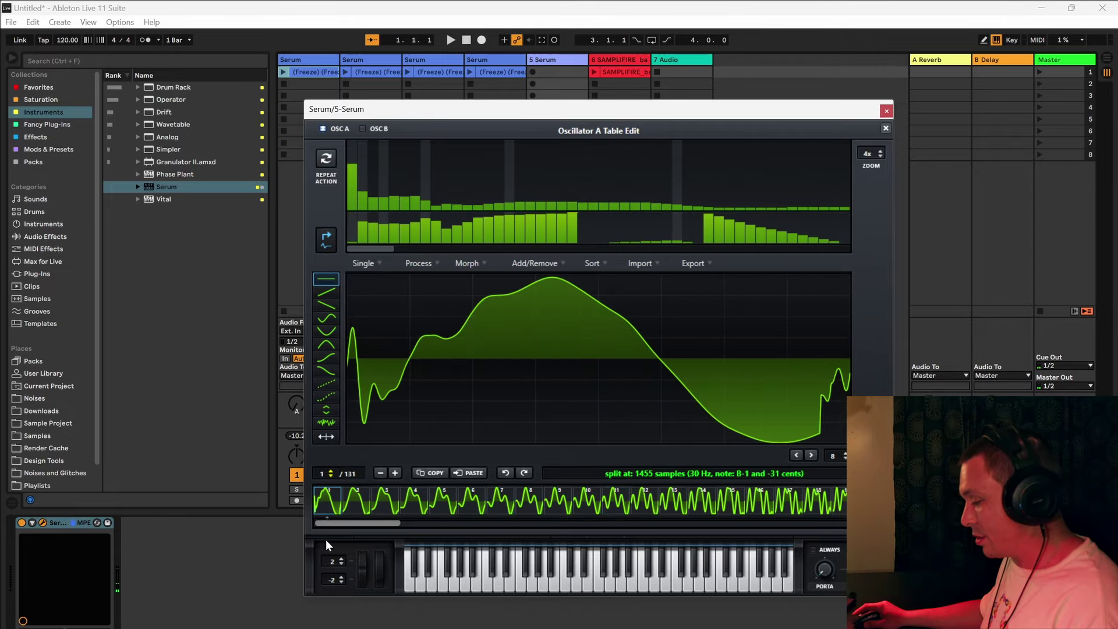
pyautogui.click(473, 263)
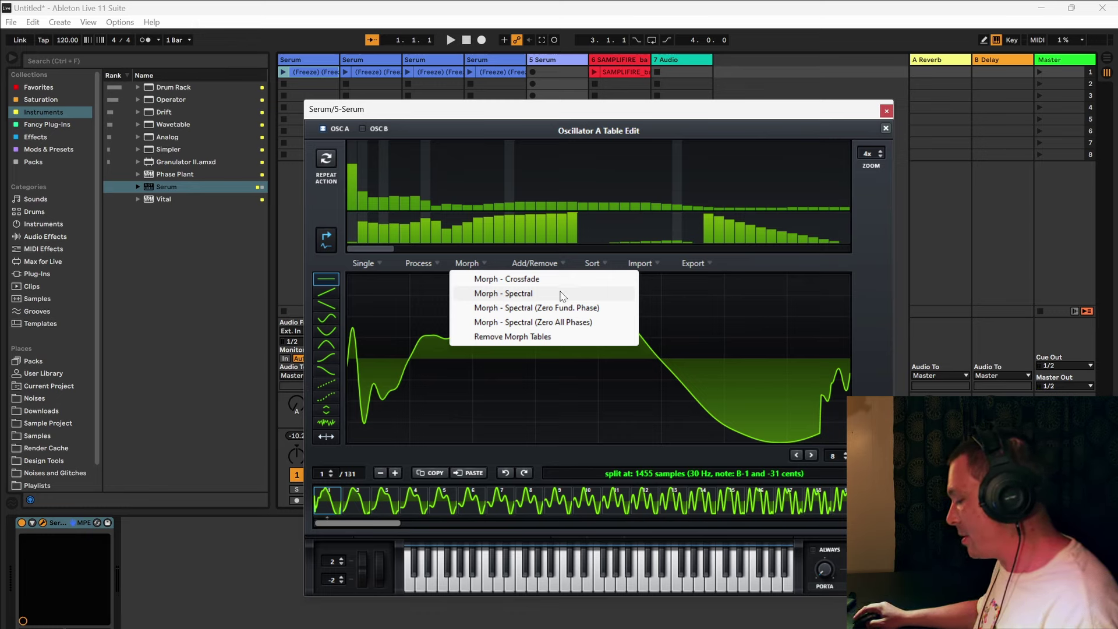
pyautogui.click(510, 296)
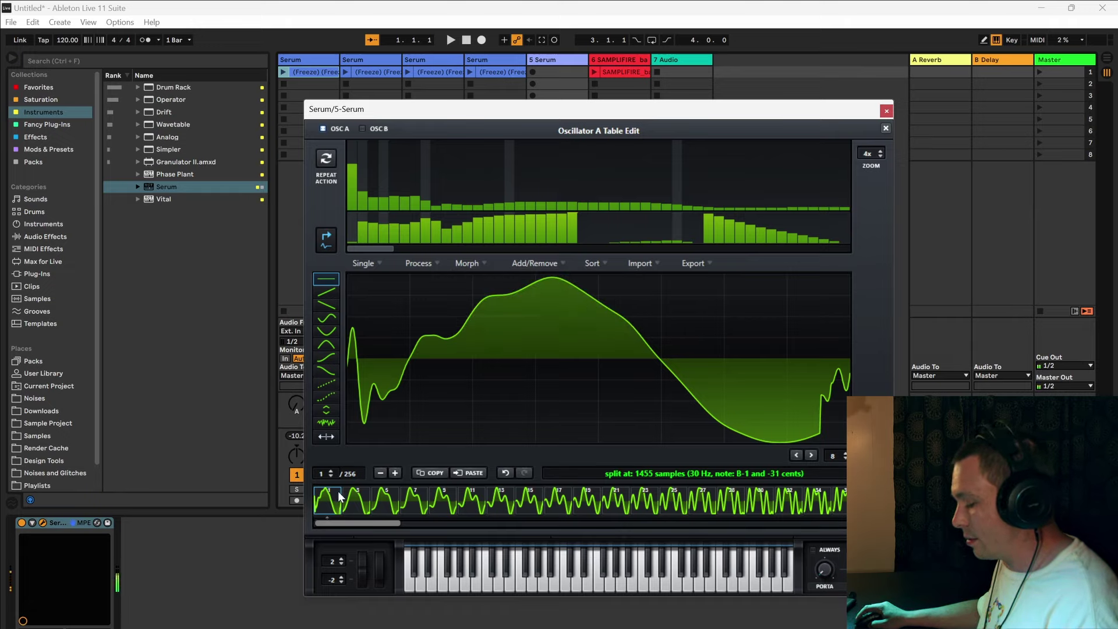
pyautogui.moveTo(325, 474); pyautogui.dragTo(355, 514)
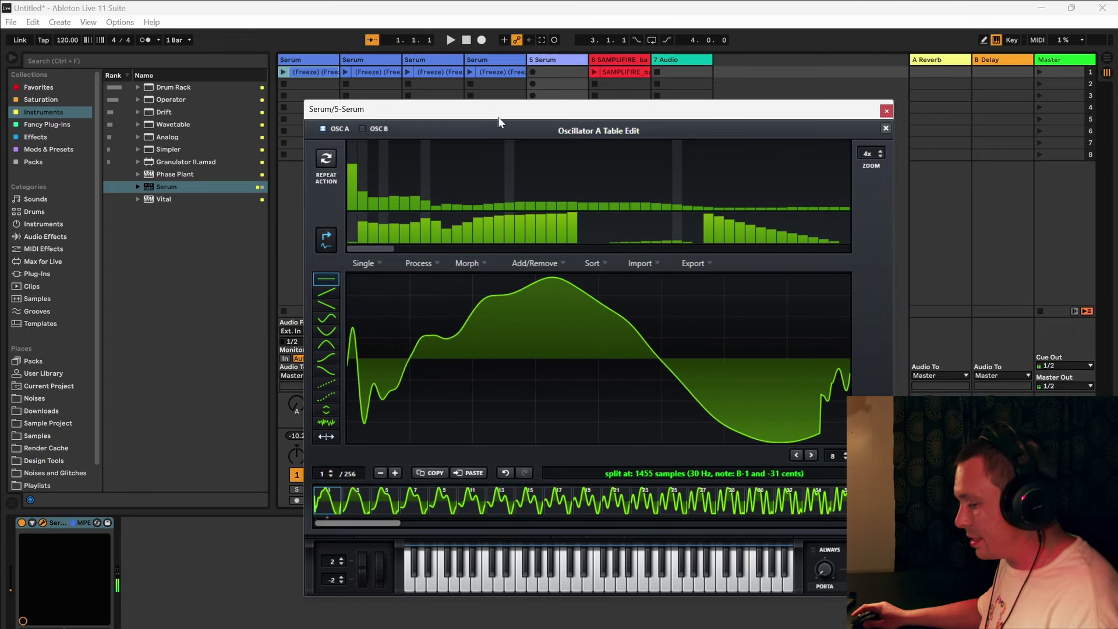
# - Import the third Serum track's cropped clip into oscillator A's wavetable on track 5, replacing the first table
pyautogui.moveTo(482, 115); pyautogui.dragTo(481, 120)
pyautogui.click(429, 72)
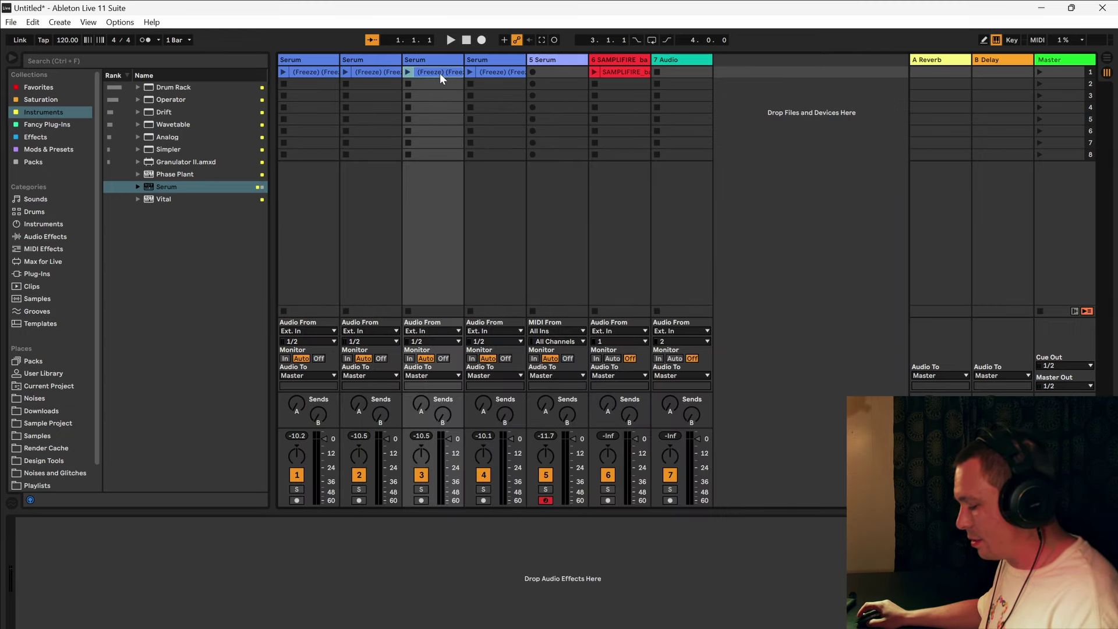
pyautogui.click(561, 60)
pyautogui.moveTo(428, 75); pyautogui.dragTo(467, 403)
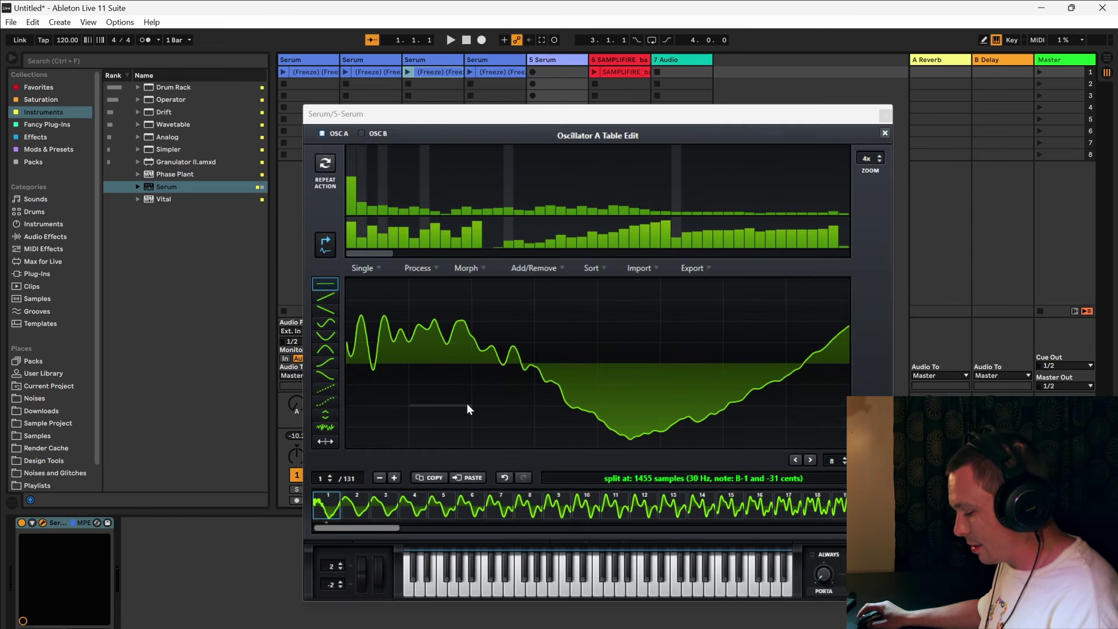
# - Shift the waveforms of all frames horizontally in the newly imported wavetable and scan through its frames
pyautogui.click(419, 266)
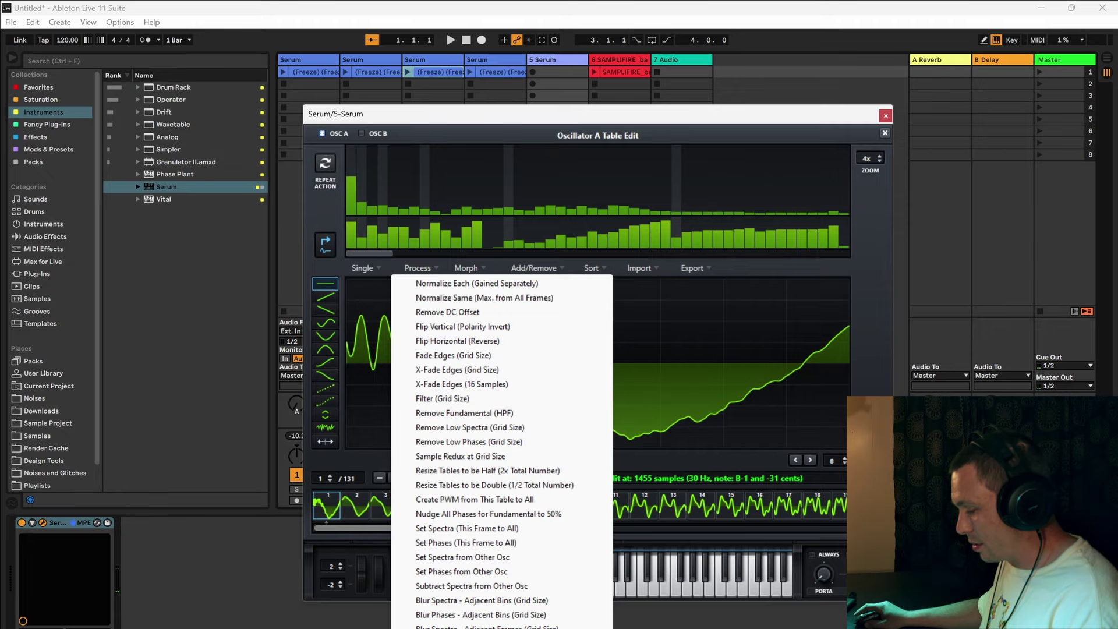
pyautogui.click(568, 313)
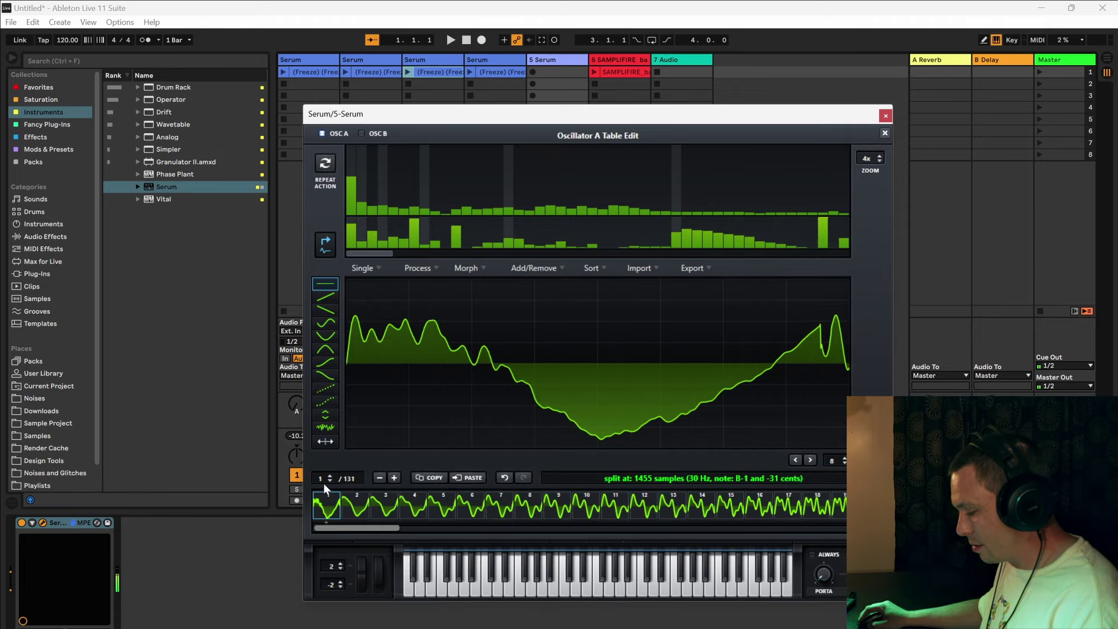
pyautogui.moveTo(324, 484); pyautogui.dragTo(394, 565)
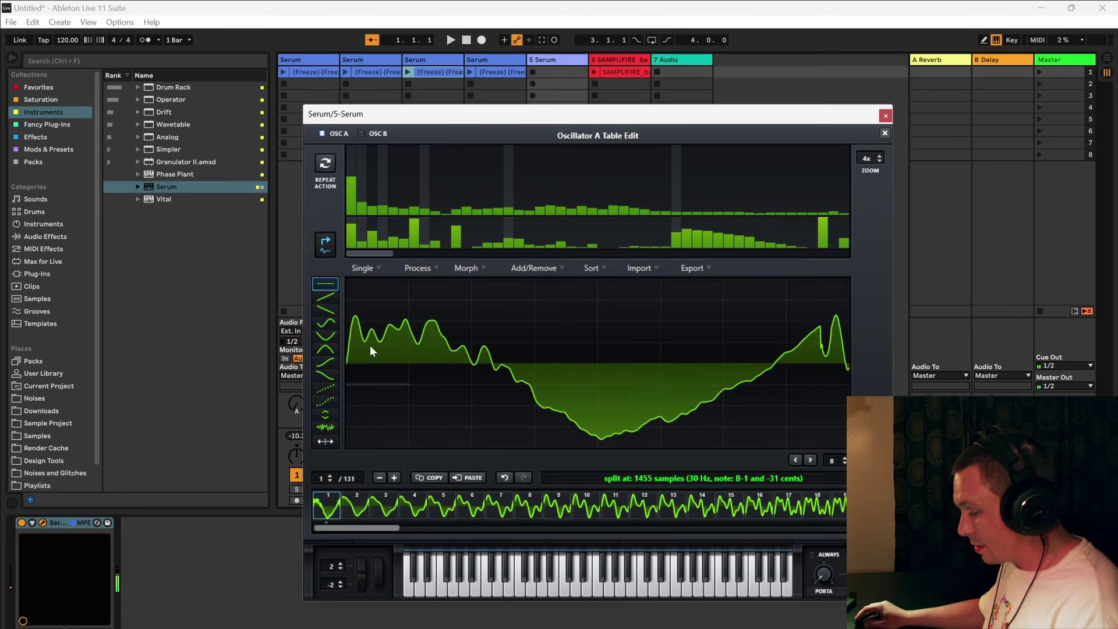
# - Remove the DC offset from the third clip's wavetable and normalize each of its frames separately
pyautogui.click(426, 268)
pyautogui.click(473, 313)
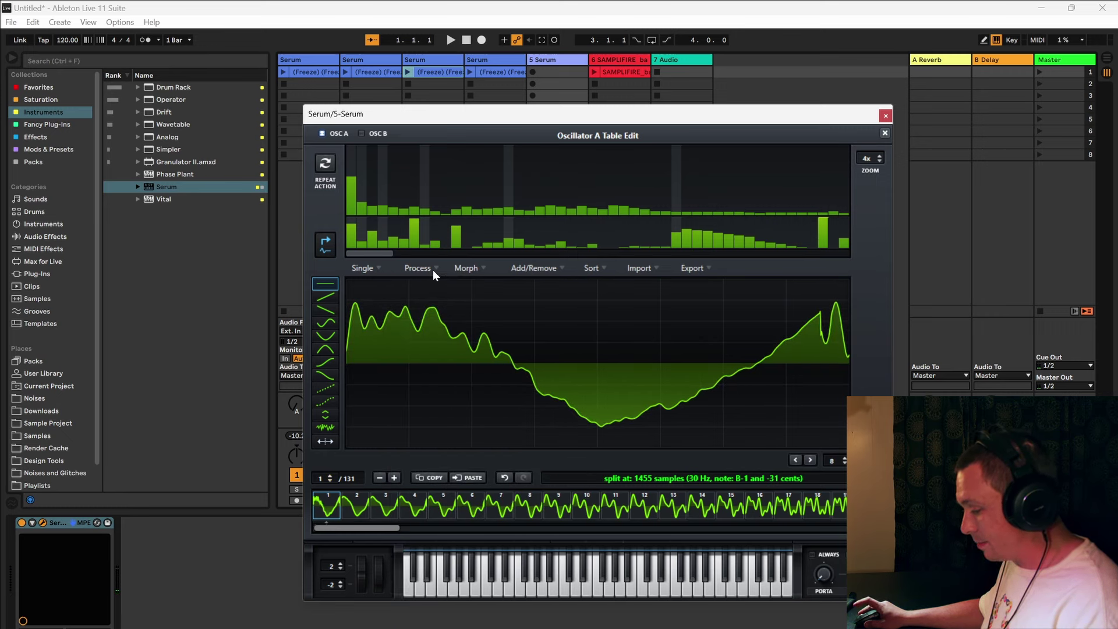
pyautogui.click(432, 269)
pyautogui.click(438, 282)
# - Apply a spectral morph to the third clip's wavetable and scan through the resulting frames
pyautogui.click(487, 268)
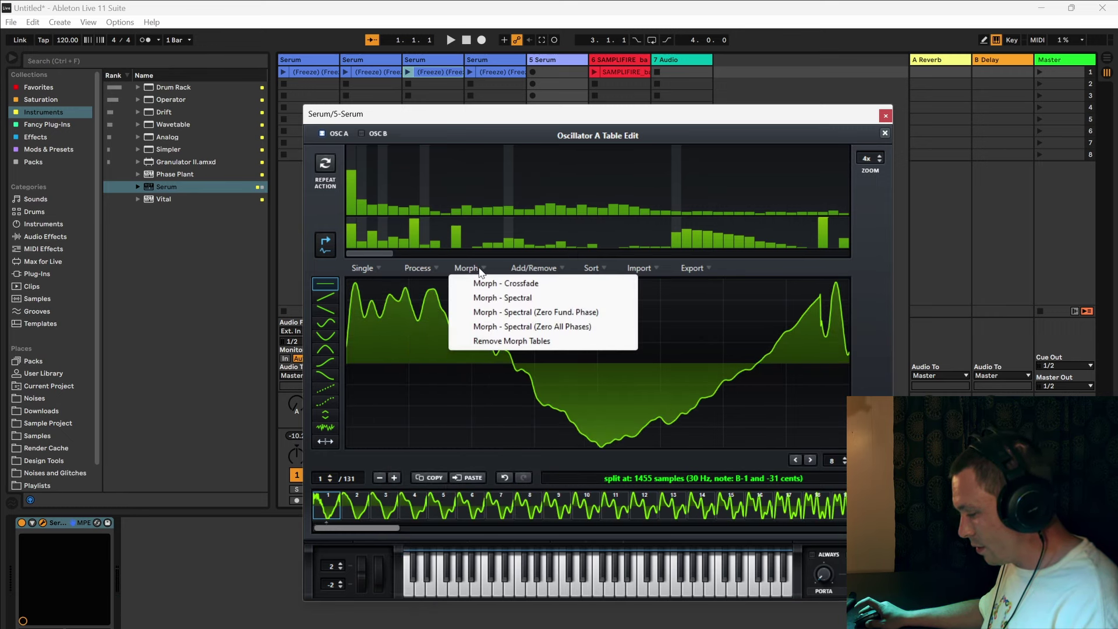
pyautogui.click(472, 313)
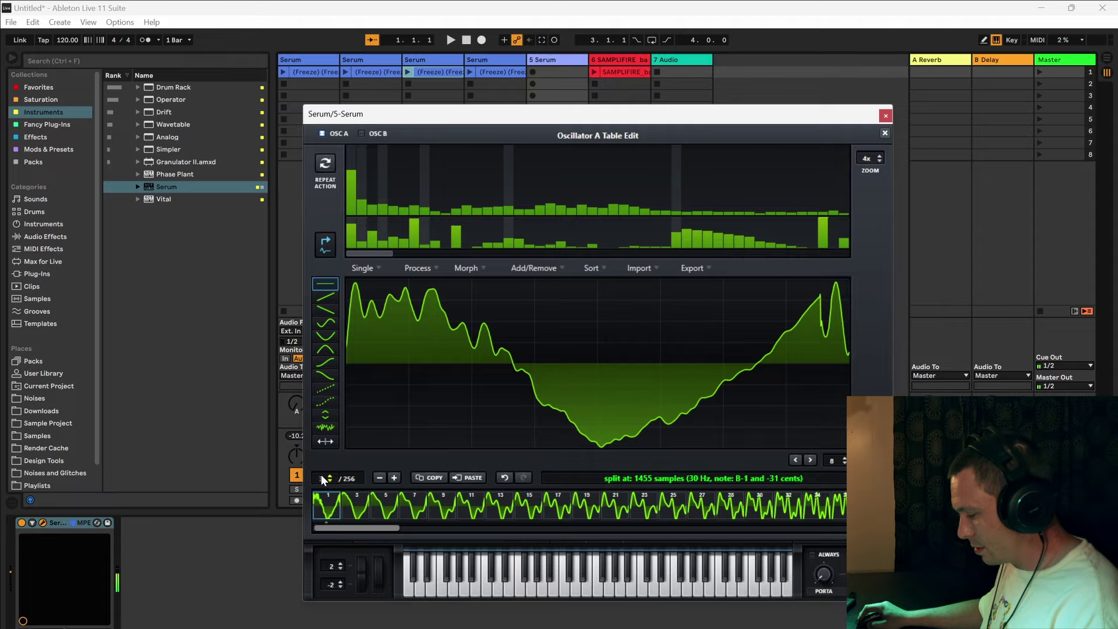
pyautogui.moveTo(323, 479); pyautogui.dragTo(378, 356)
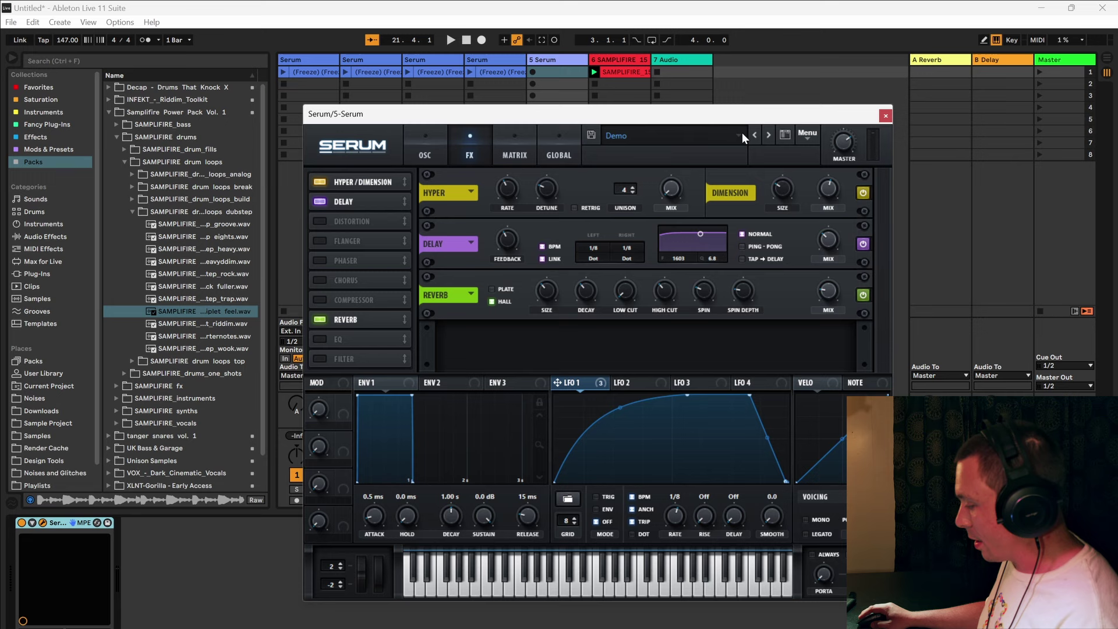
# - Audition the "Best One I made" Serum preset with its oscillators shown, and switch to the "Creepy Colors" preset
pyautogui.click(743, 133)
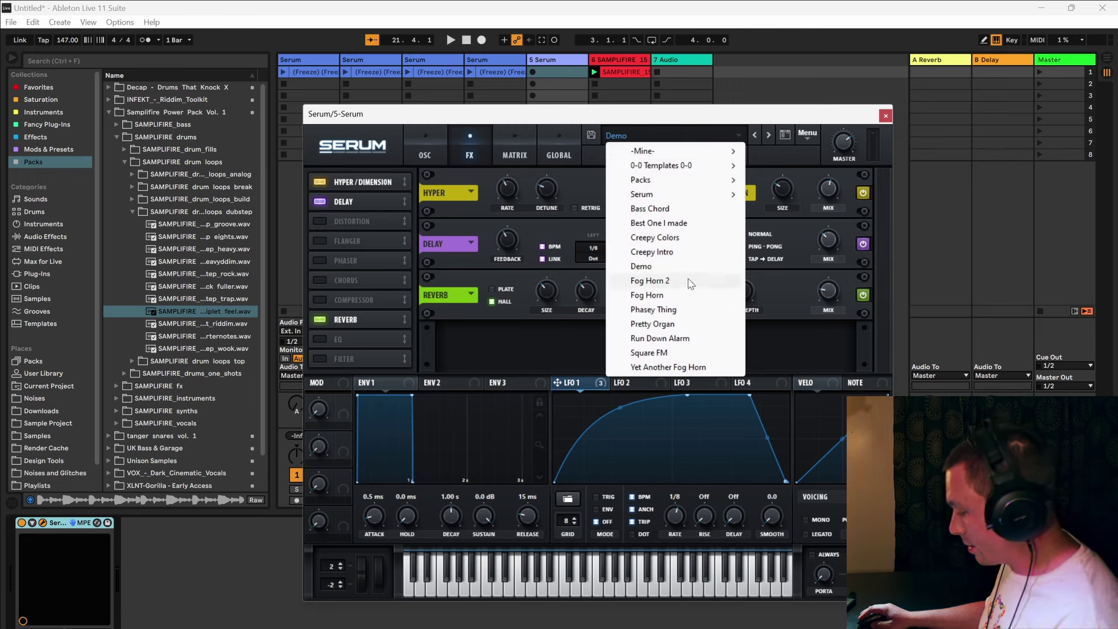
pyautogui.click(658, 224)
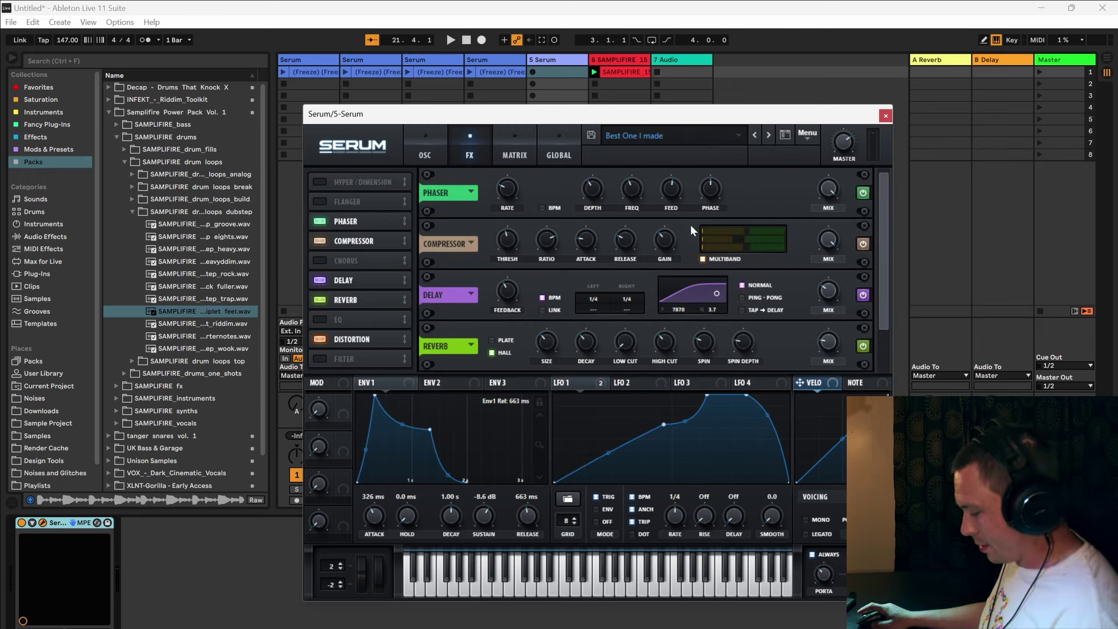
pyautogui.click(422, 152)
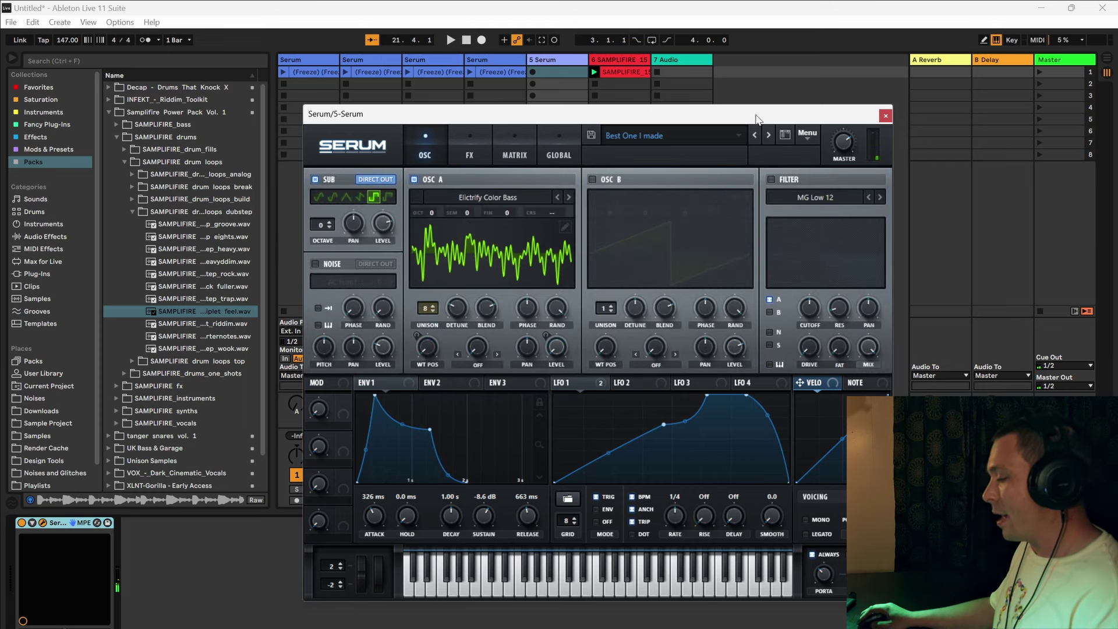
pyautogui.moveTo(588, 114); pyautogui.dragTo(534, 114)
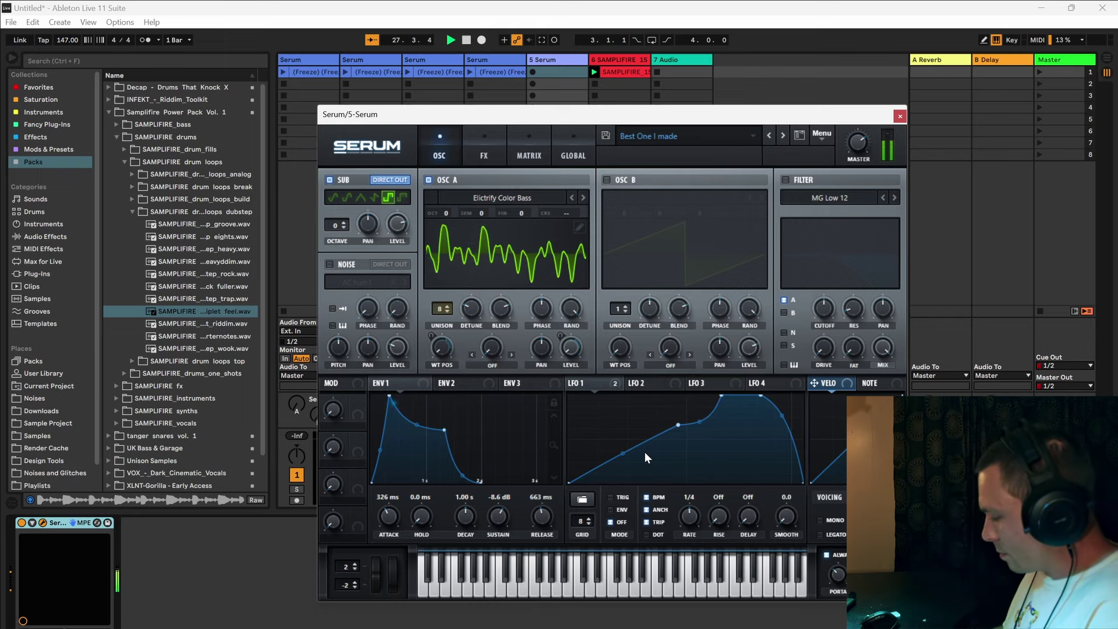
pyautogui.click(466, 41)
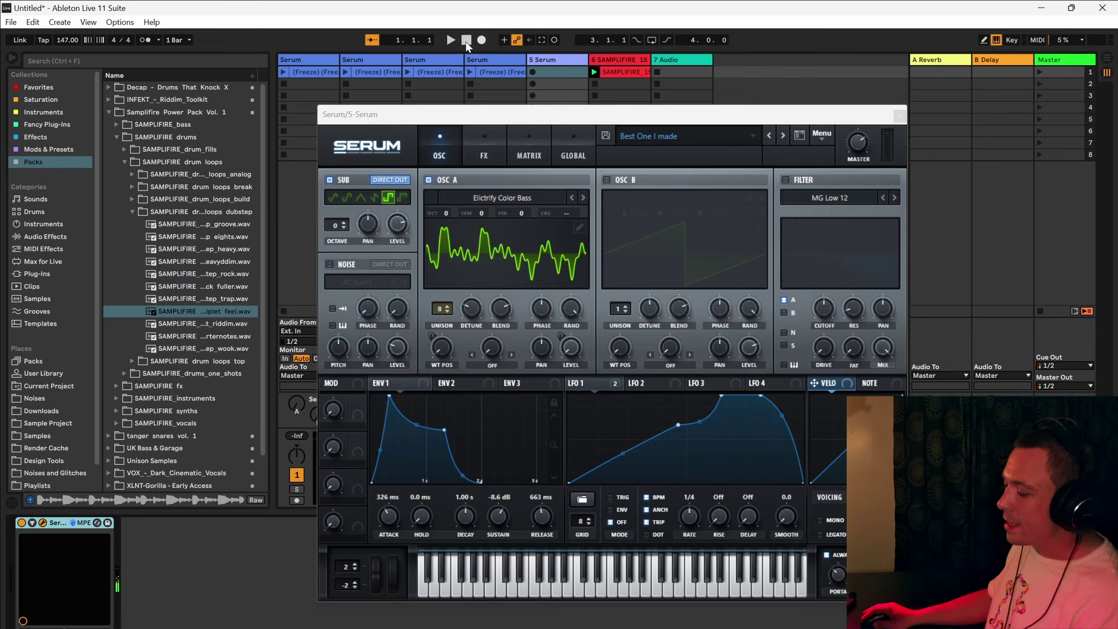
pyautogui.click(784, 135)
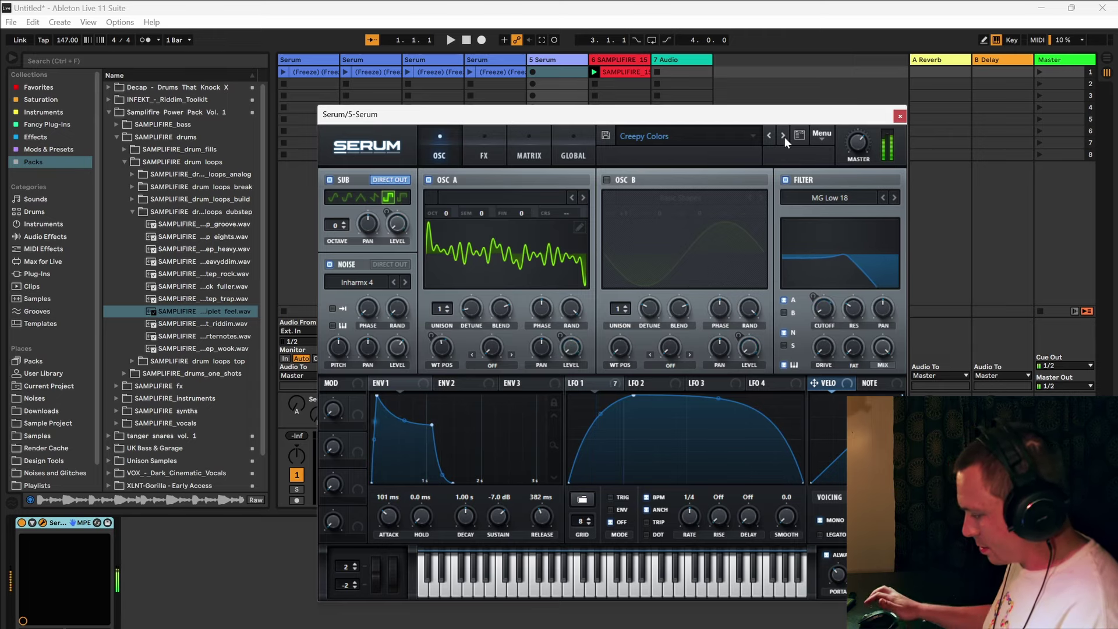
# - Audition the "Bass Chord" Serum preset while varying its "MOVE ME" macro
pyautogui.click(782, 136)
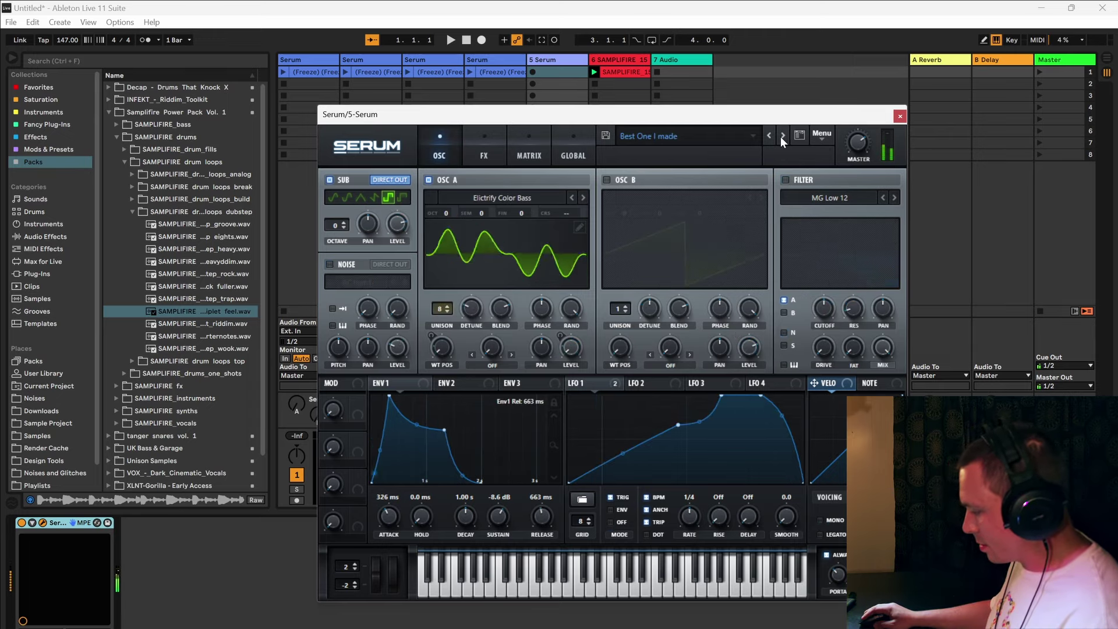
pyautogui.click(770, 136)
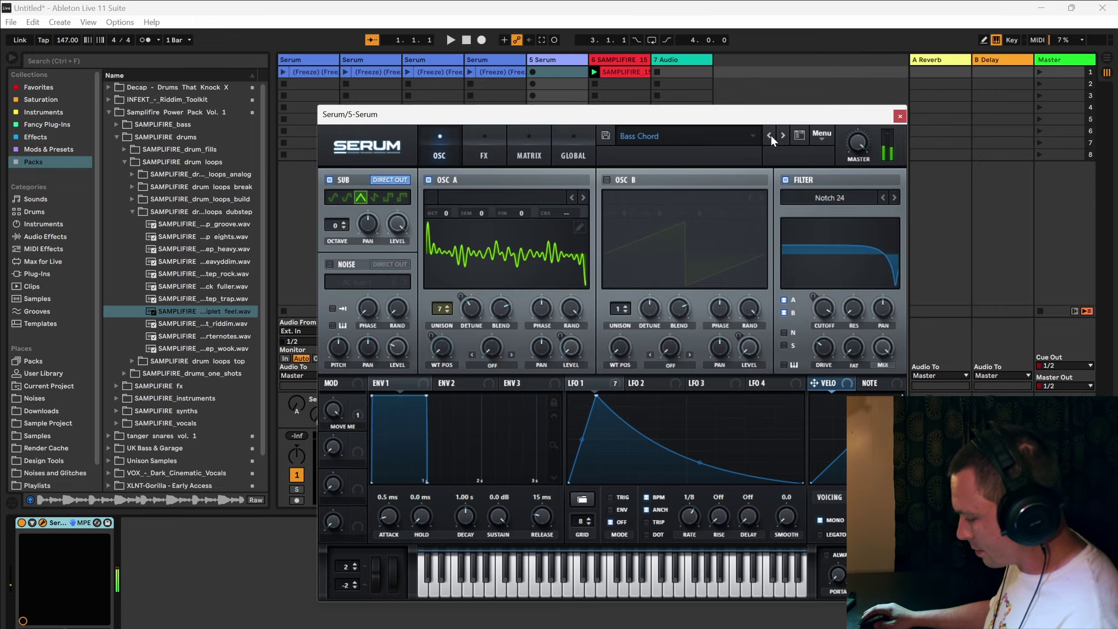
pyautogui.moveTo(704, 117); pyautogui.dragTo(682, 142)
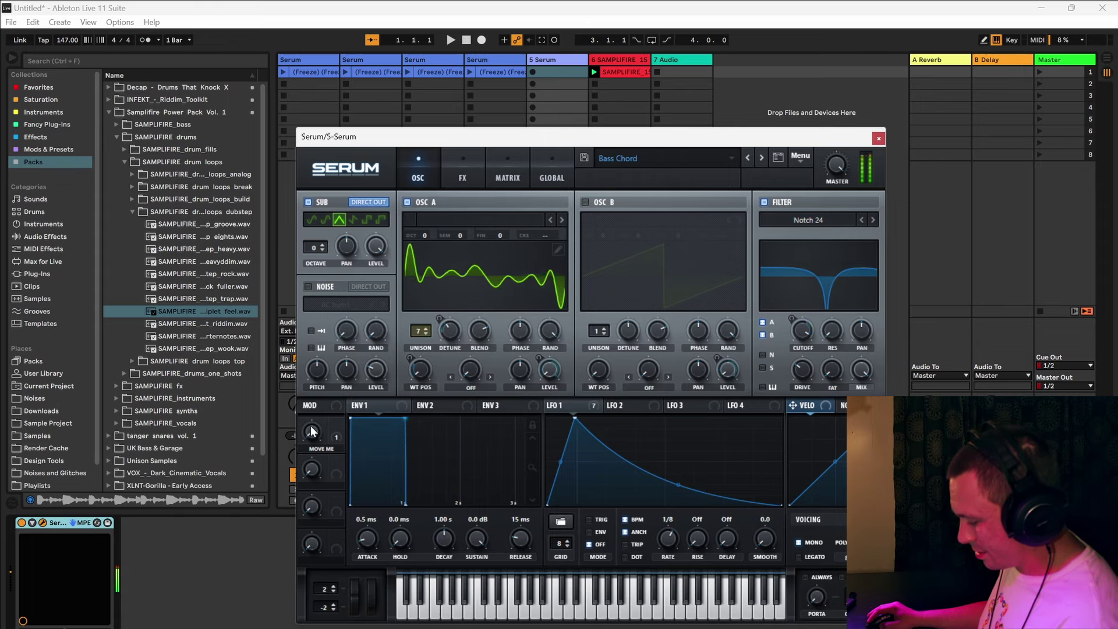
pyautogui.moveTo(314, 434); pyautogui.dragTo(349, 285)
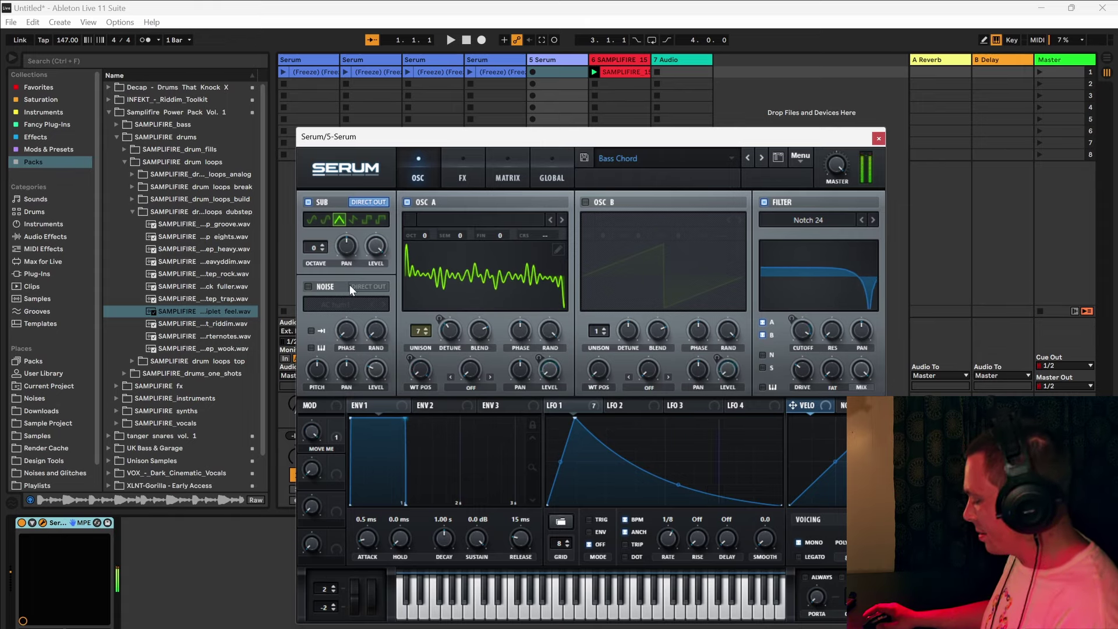
# - Audition the "Creepy Colors", "Creepy Intro", "Fog Horn 2" and "Fog Horn" presets one after another
pyautogui.click(761, 158)
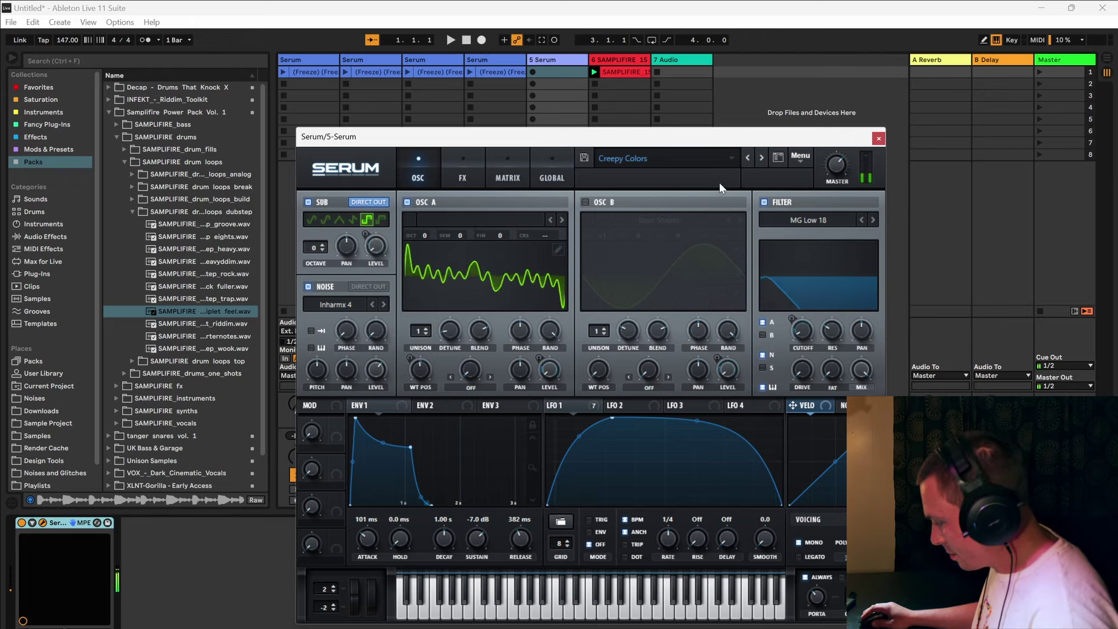
pyautogui.click(761, 158)
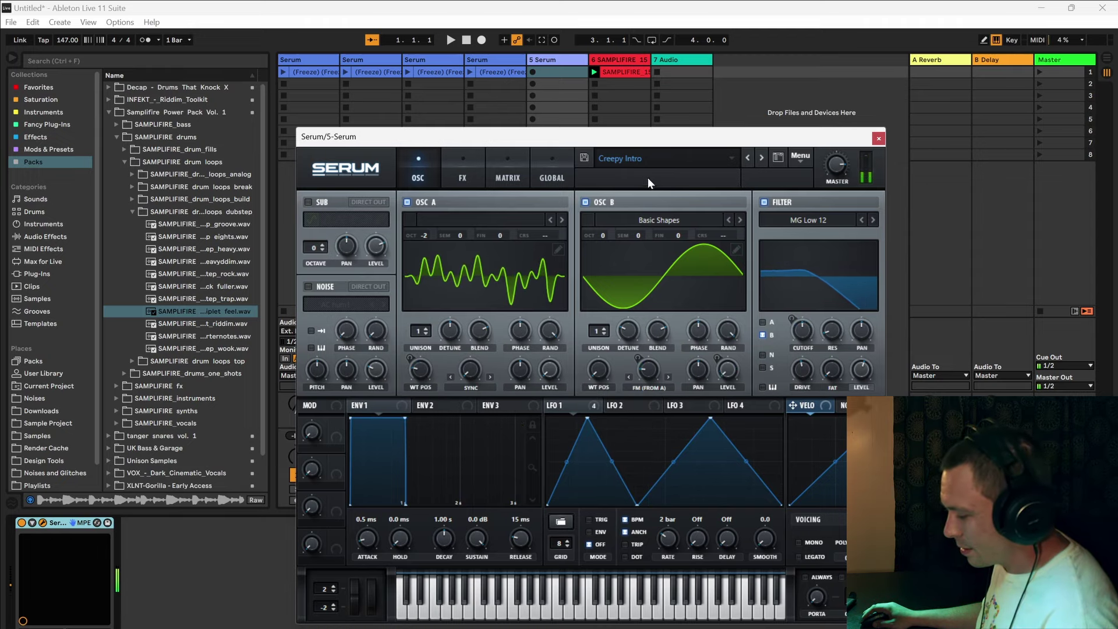
pyautogui.click(761, 158)
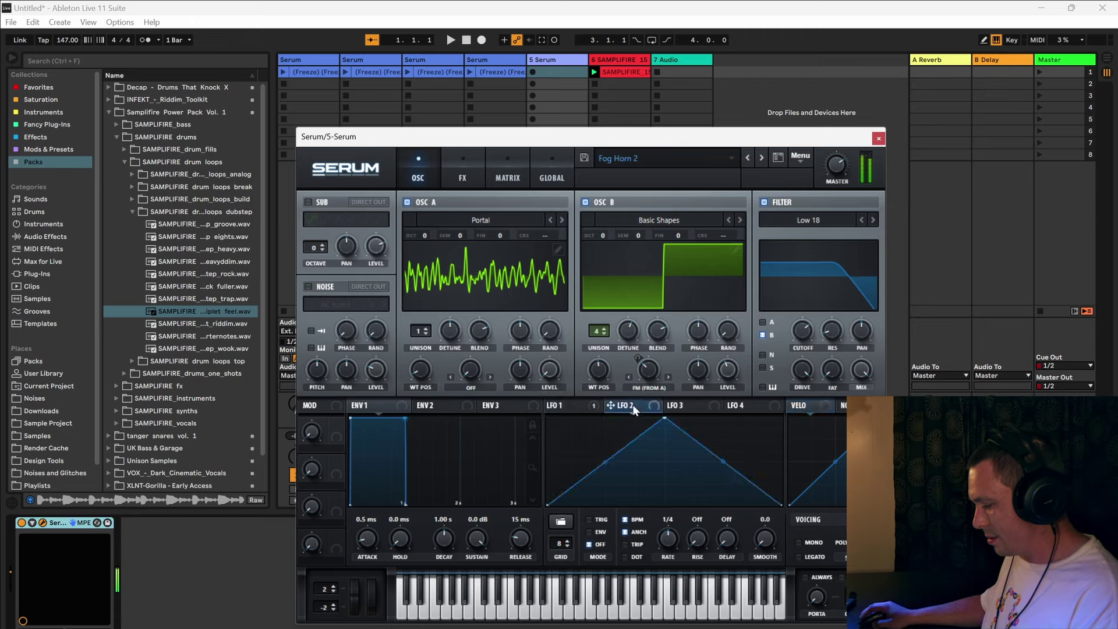
pyautogui.click(763, 157)
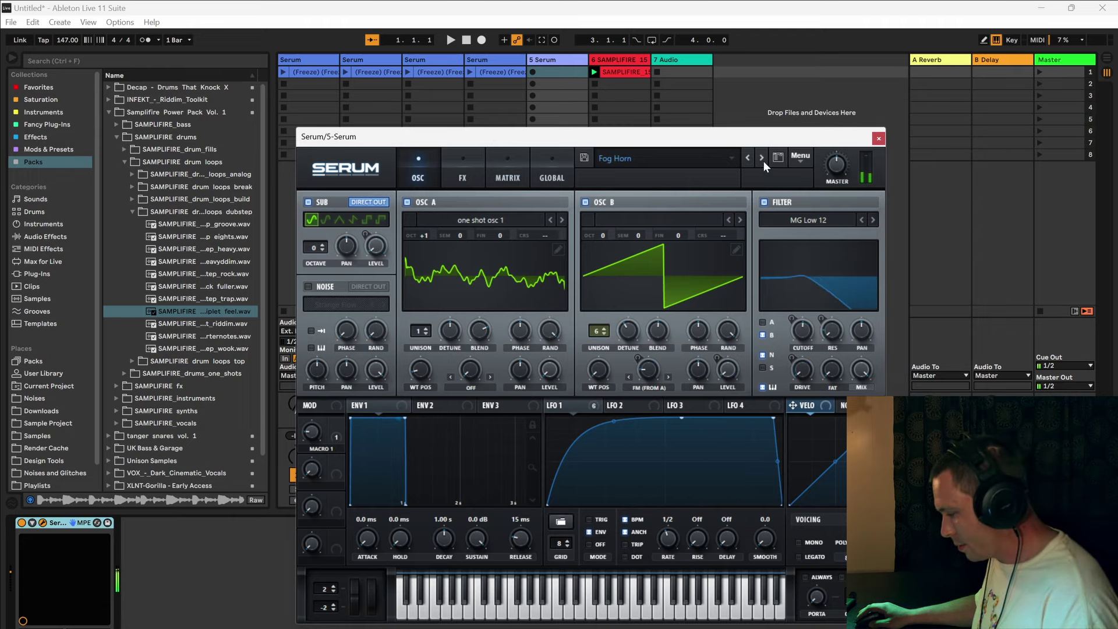
# - Audition the "Pretty Organ" preset and show its Envelope 2
pyautogui.click(762, 158)
pyautogui.click(761, 158)
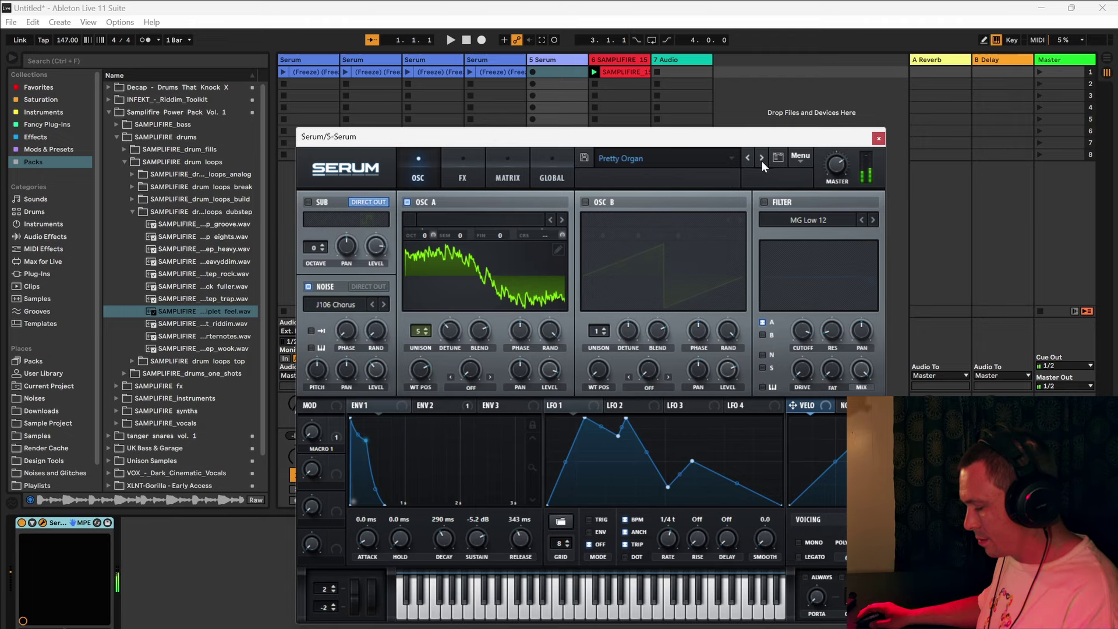
pyautogui.click(434, 409)
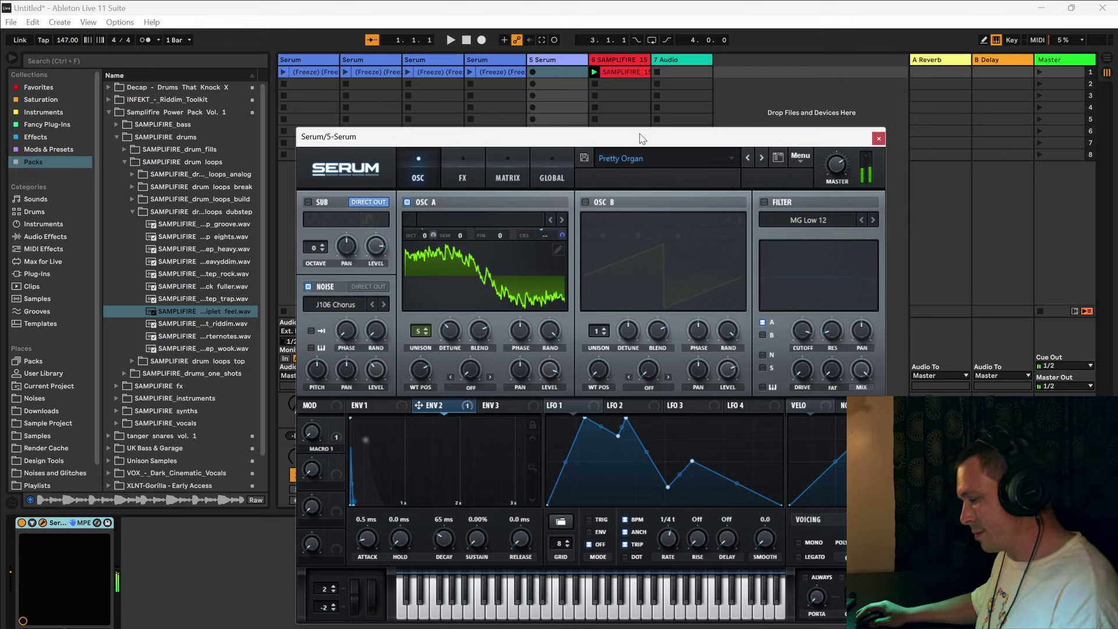
# - Audition the "Run Down Alarm" preset and look at Oscillator A's wavetable categories without changing the wavetable
pyautogui.click(762, 159)
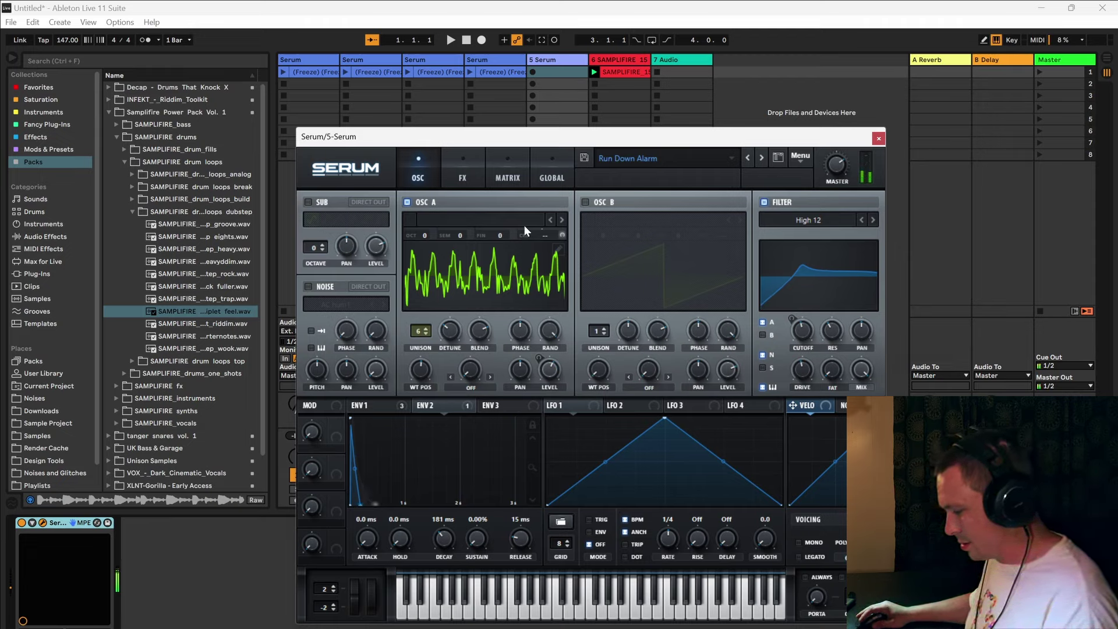
pyautogui.click(421, 220)
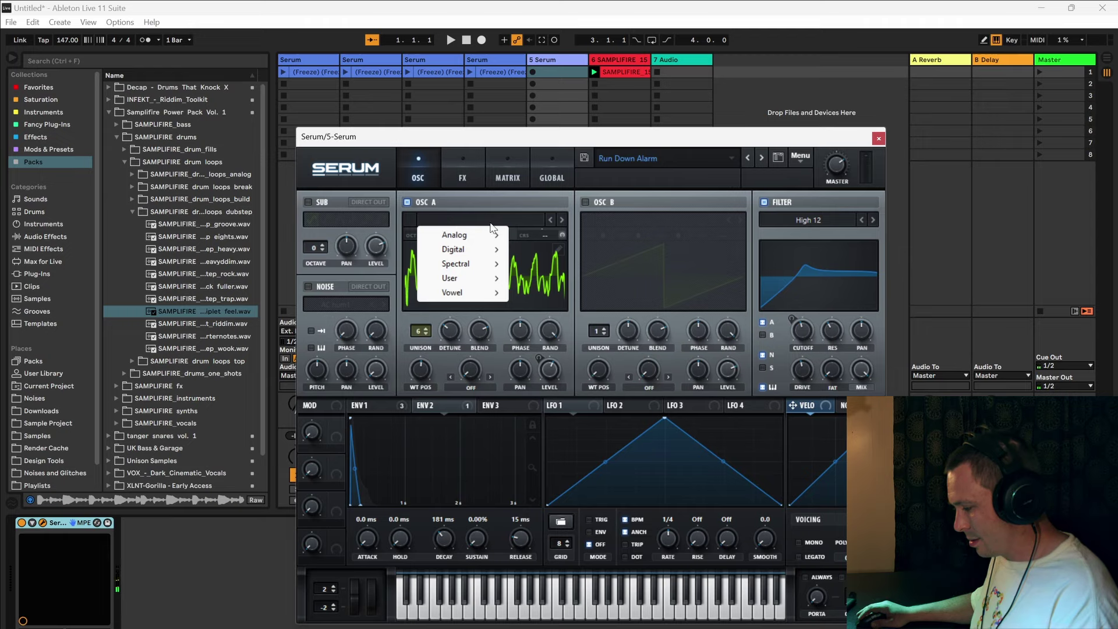
pyautogui.click(674, 184)
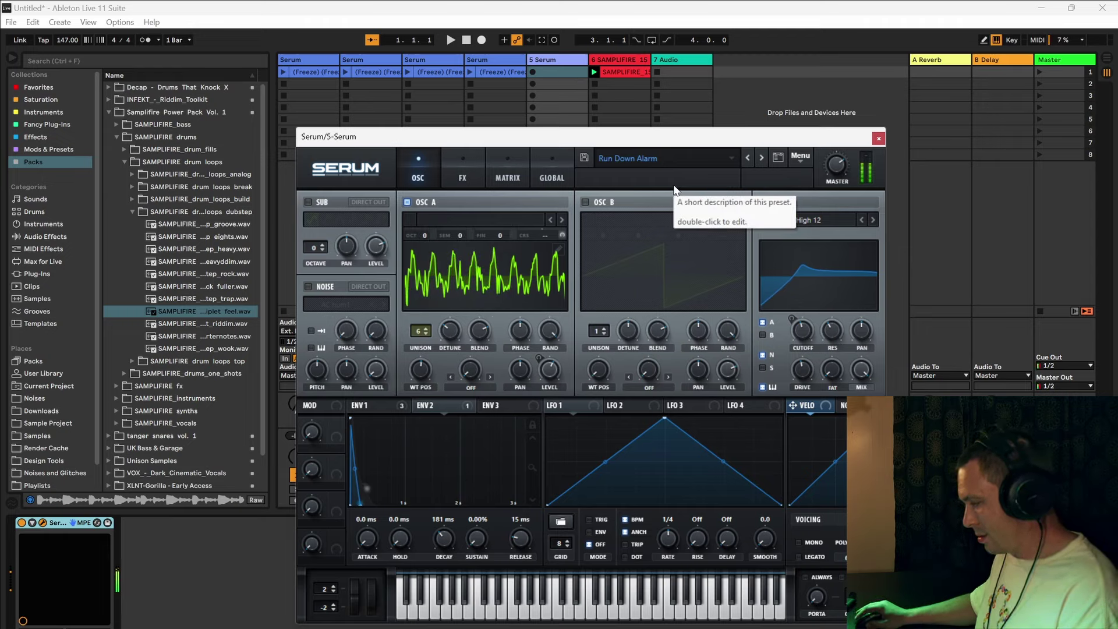
# - Audition the "Square FM" and "Yet Another Fog Horn" presets, and move on to "-Basic Shapes Phase 0-"
pyautogui.click(761, 158)
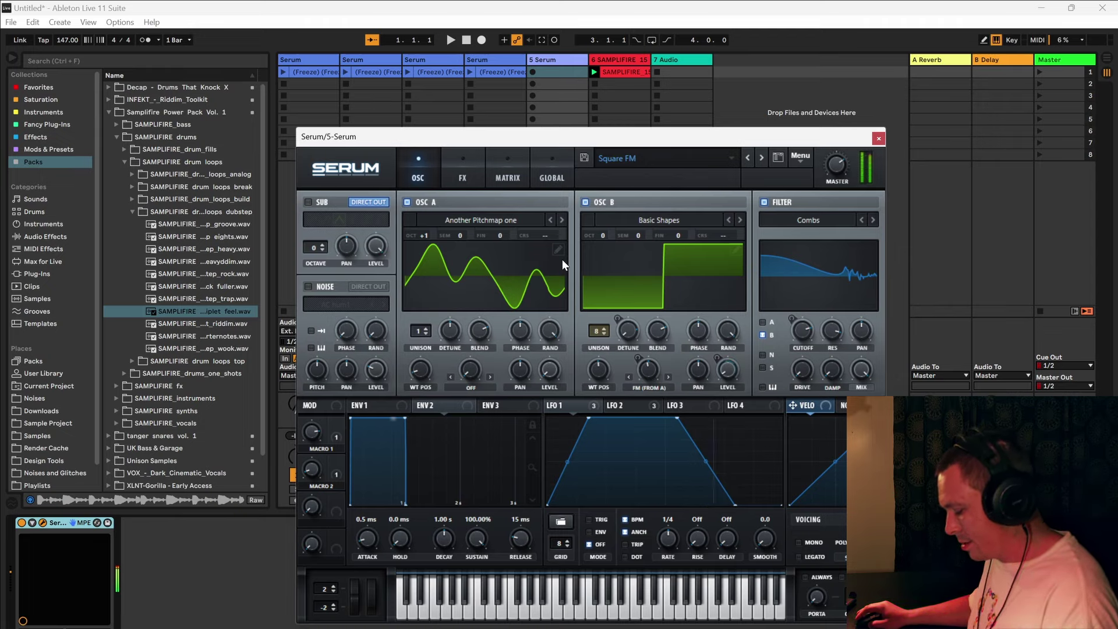
pyautogui.click(760, 159)
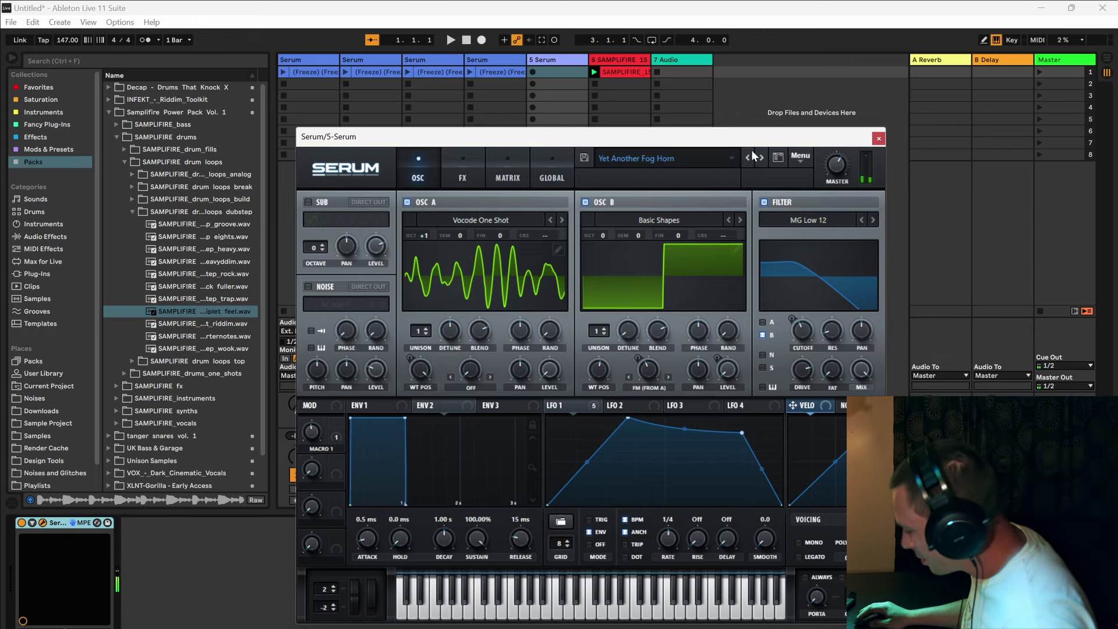
pyautogui.click(760, 157)
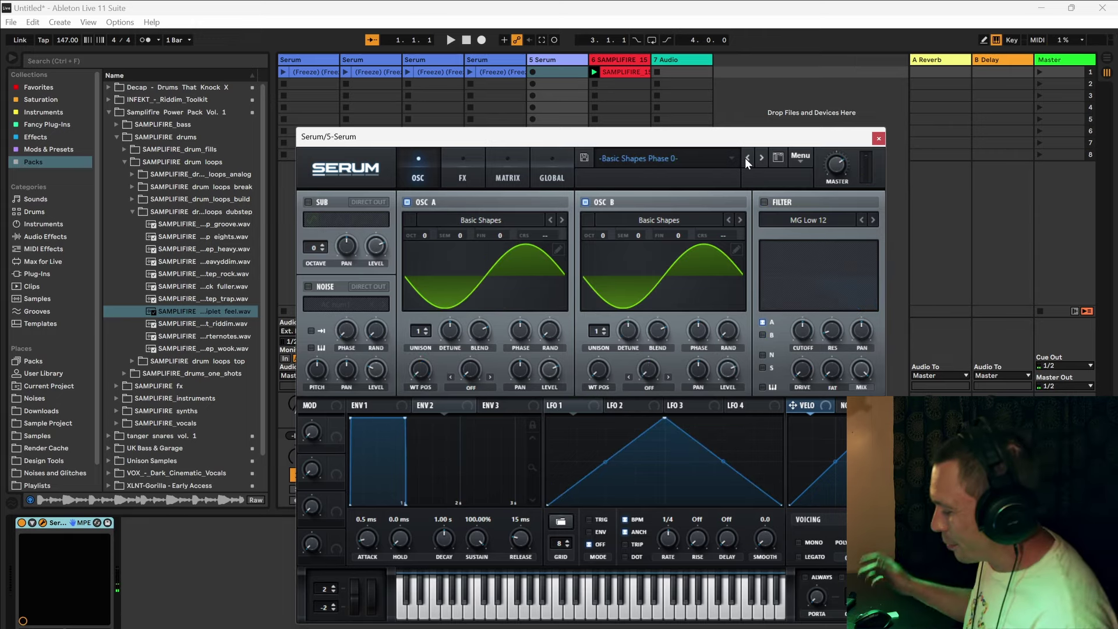
# - Initialize the preset, load the "Analog Lead" wavetable from the Street Shaman Analogue folder into Oscillator A, and scan its wavetable position
pyautogui.click(801, 155)
pyautogui.click(821, 242)
pyautogui.click(481, 220)
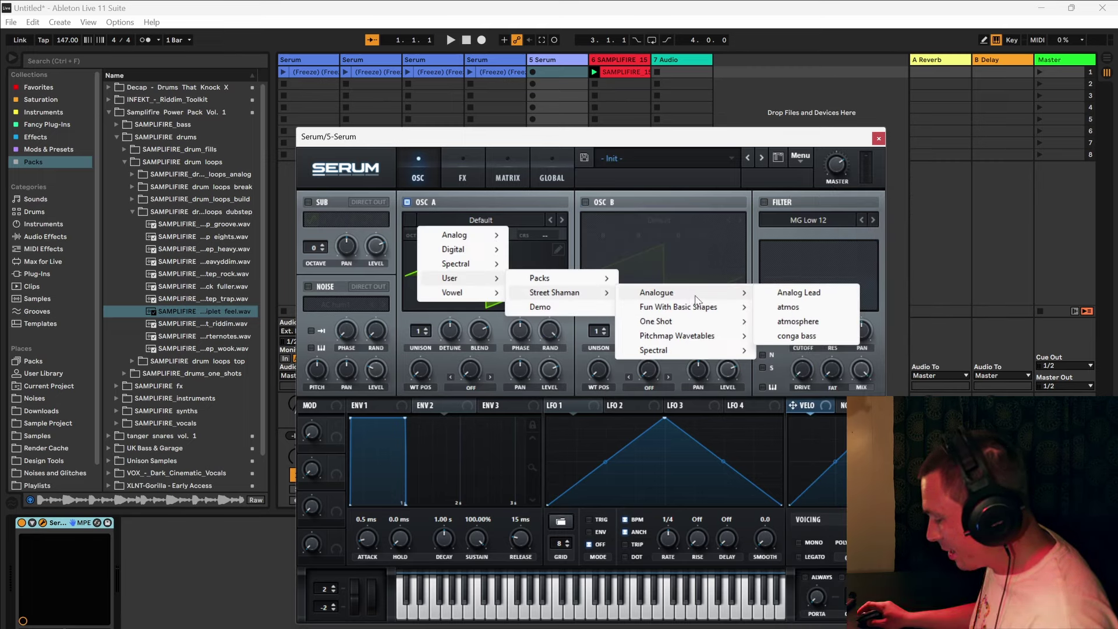
pyautogui.click(780, 292)
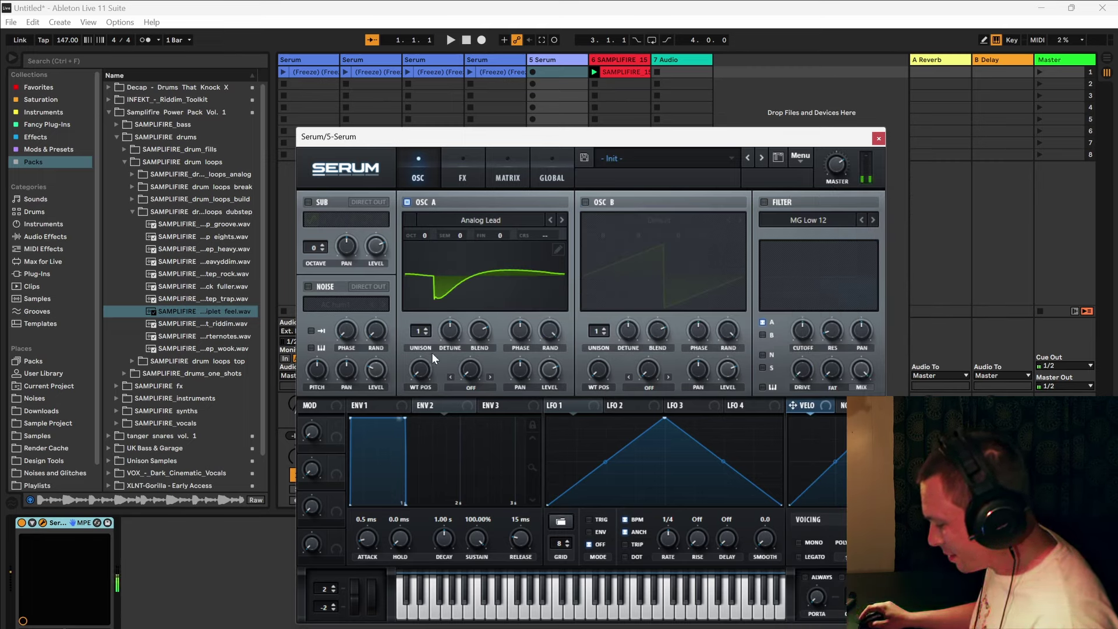
pyautogui.moveTo(423, 368); pyautogui.dragTo(467, 299)
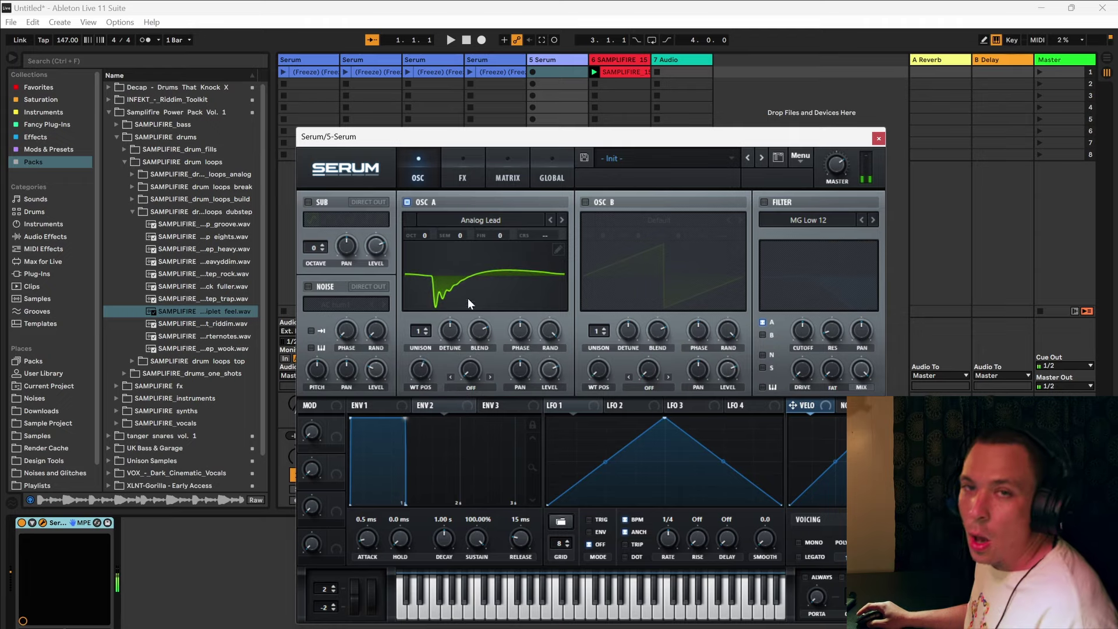
# - Audition the "atmos" and "atmosphere" wavetables in Oscillator A while scanning through their wavetable positions
pyautogui.click(562, 220)
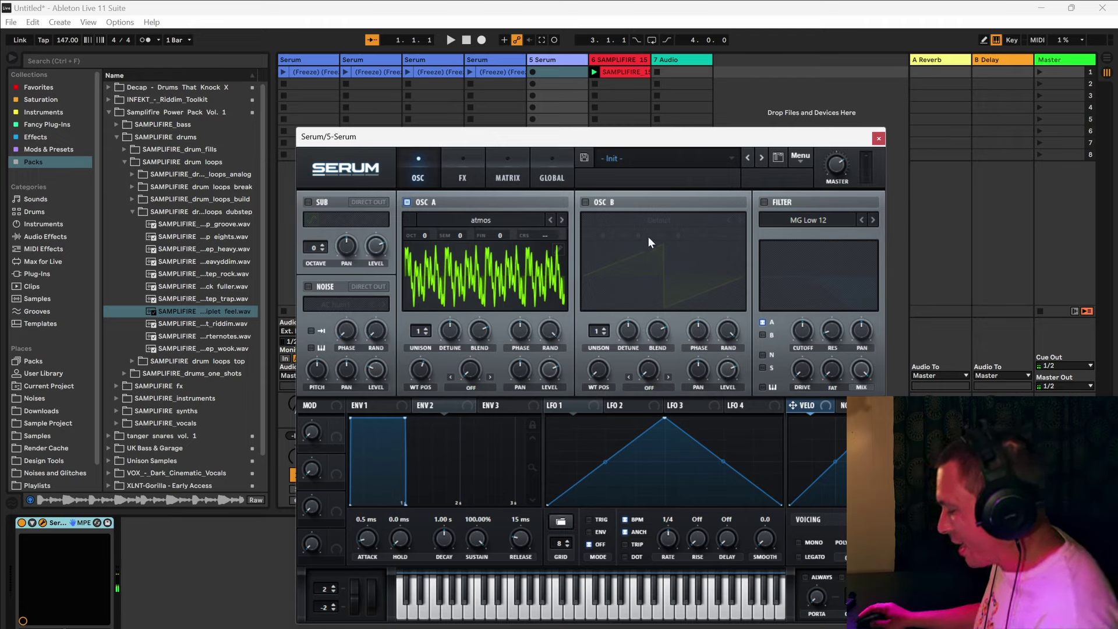
pyautogui.click(562, 221)
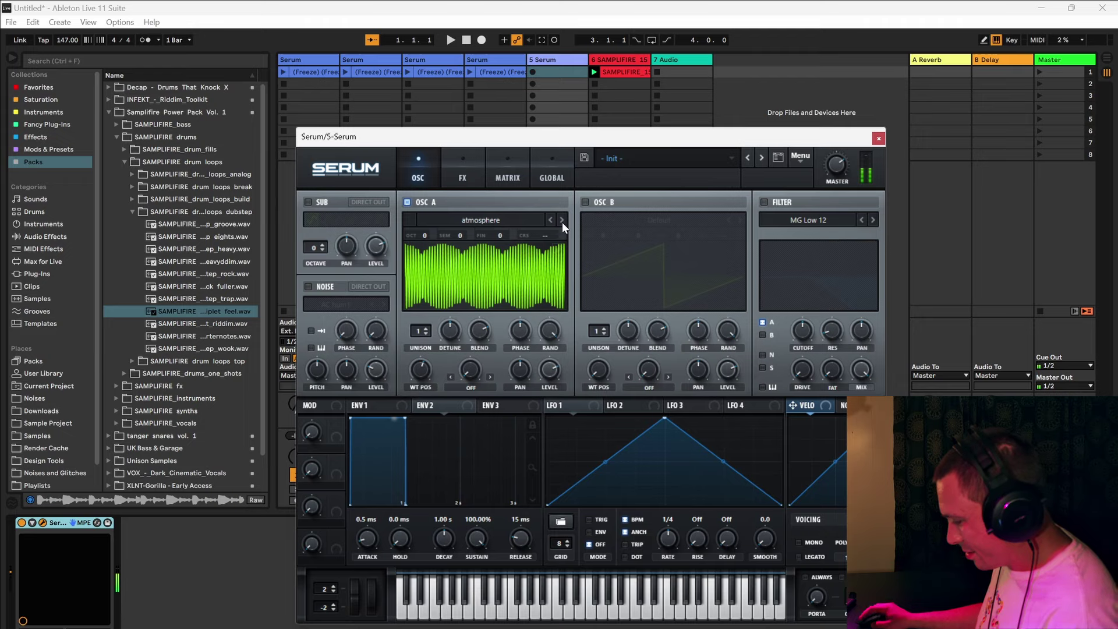
pyautogui.moveTo(421, 373); pyautogui.dragTo(439, 473)
pyautogui.click(549, 217)
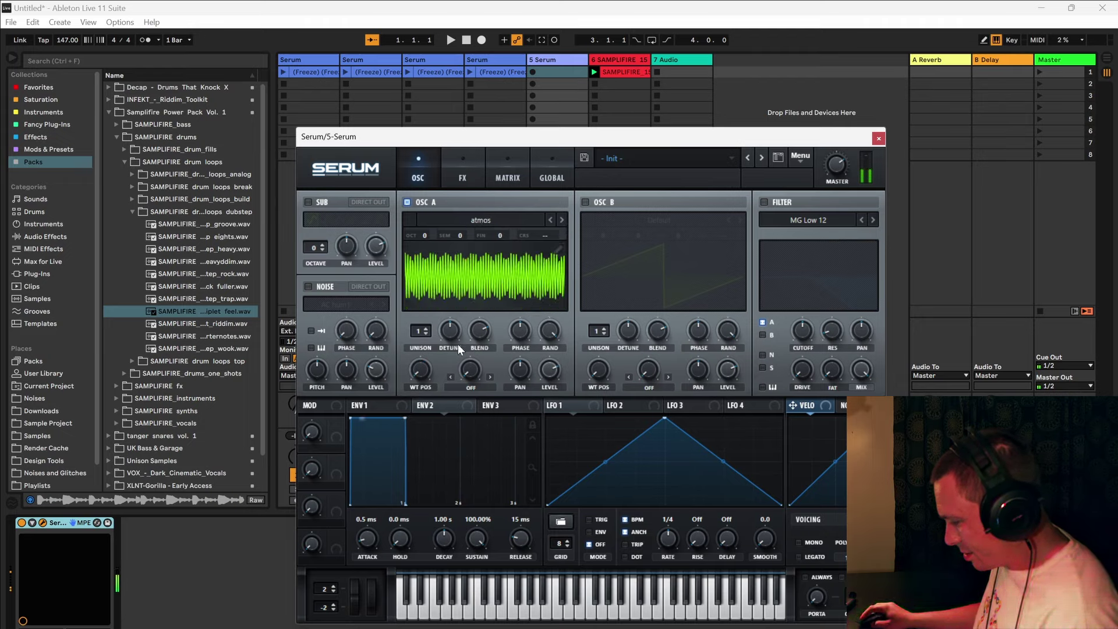
pyautogui.moveTo(421, 370); pyautogui.dragTo(468, 357)
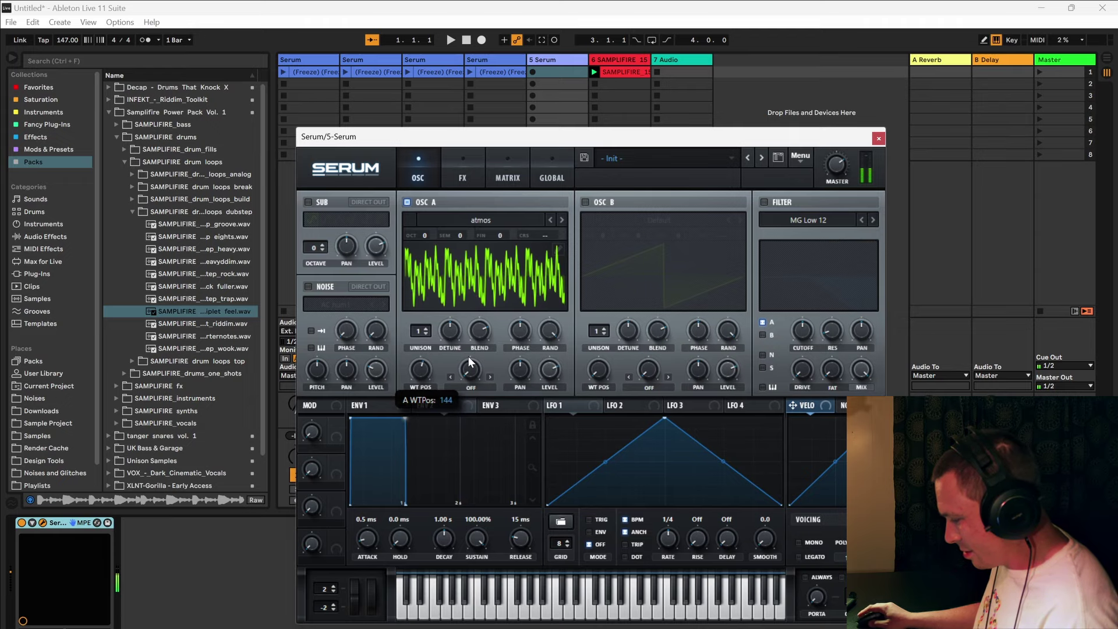
pyautogui.click(550, 220)
pyautogui.moveTo(421, 369)
pyautogui.mouseDown()
pyautogui.moveTo(434, 306)
pyautogui.moveTo(414, 438)
pyautogui.moveTo(426, 372)
pyautogui.mouseUp()
pyautogui.click(563, 219)
# - Enable Oscillator B with FM (From A) warp, the Basic Shapes square and 6 unison voices, and set Oscillator A's octave to +1 with "atmosphere"
pyautogui.click(586, 203)
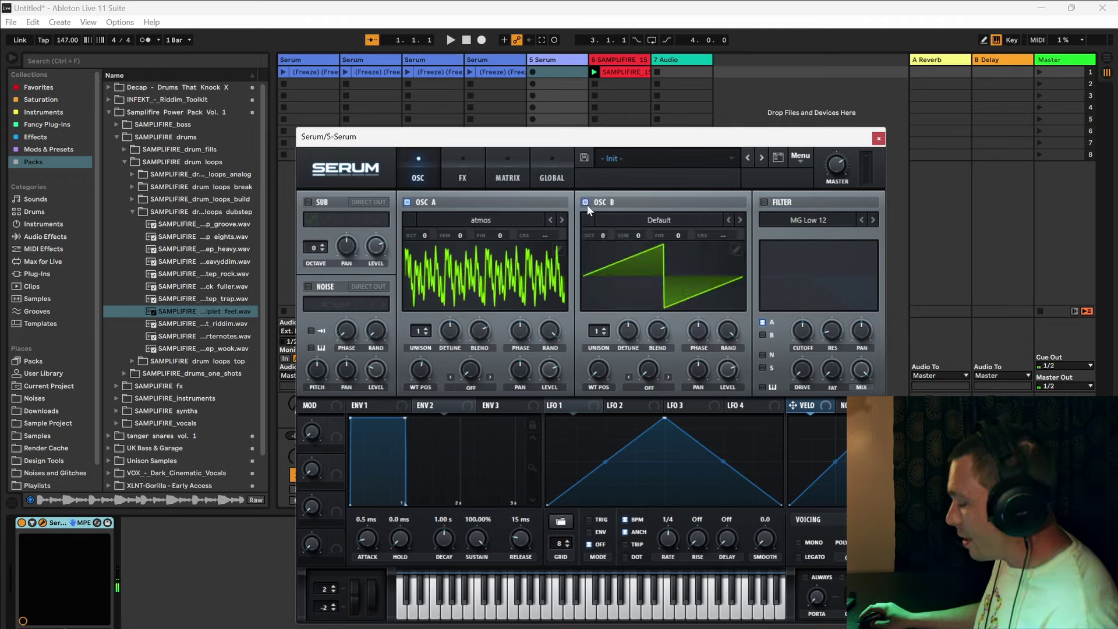
pyautogui.click(653, 386)
pyautogui.click(712, 312)
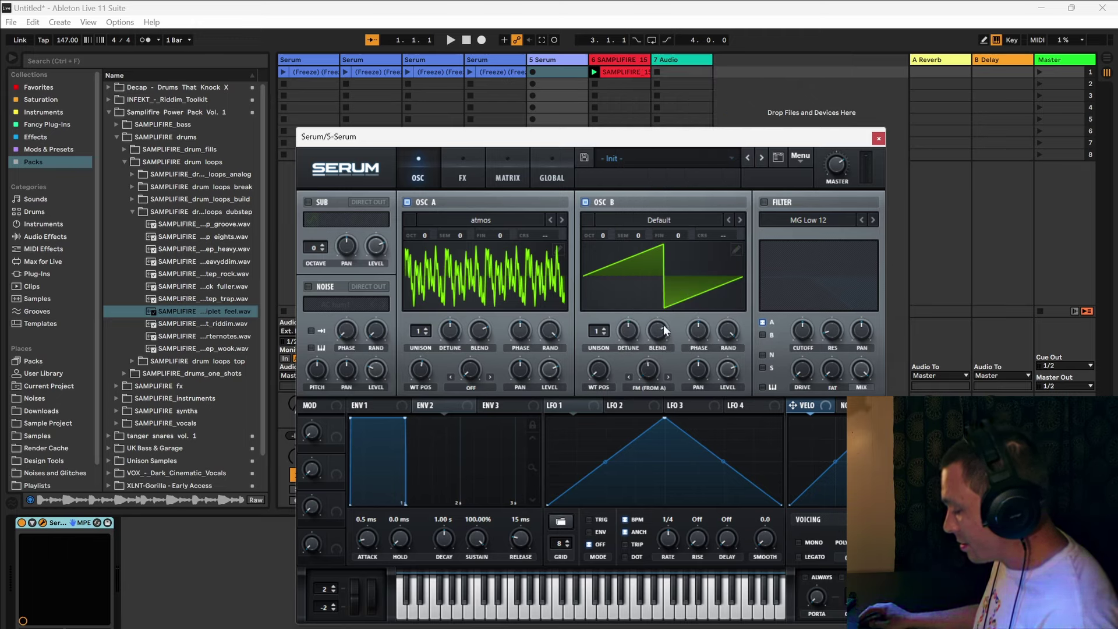
pyautogui.press('a')
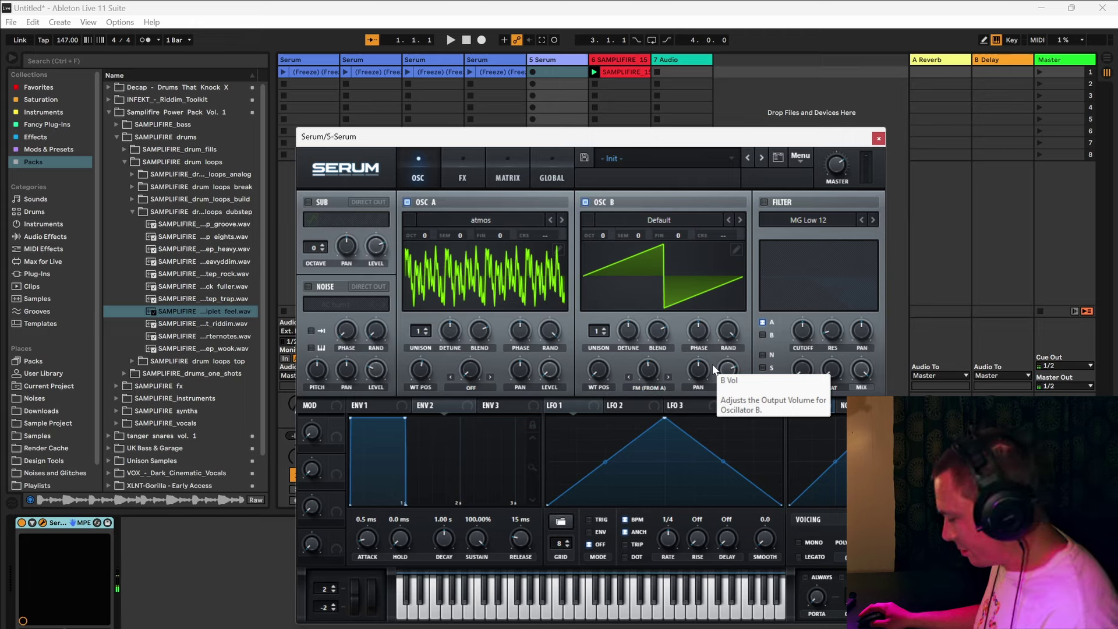
pyautogui.moveTo(651, 357)
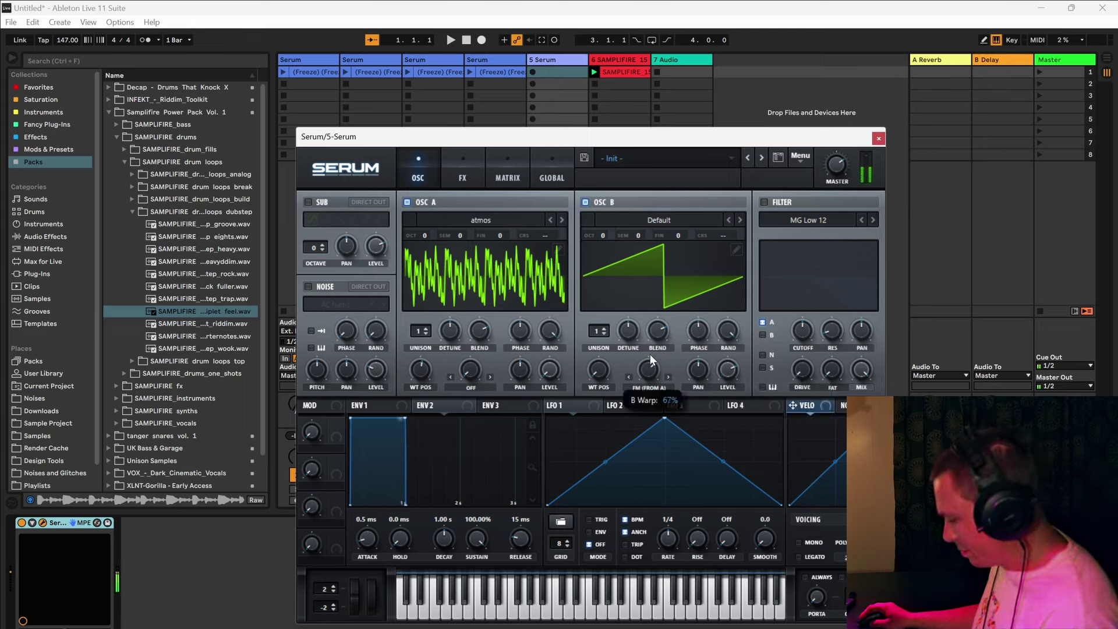
pyautogui.moveTo(651, 356); pyautogui.dragTo(645, 399)
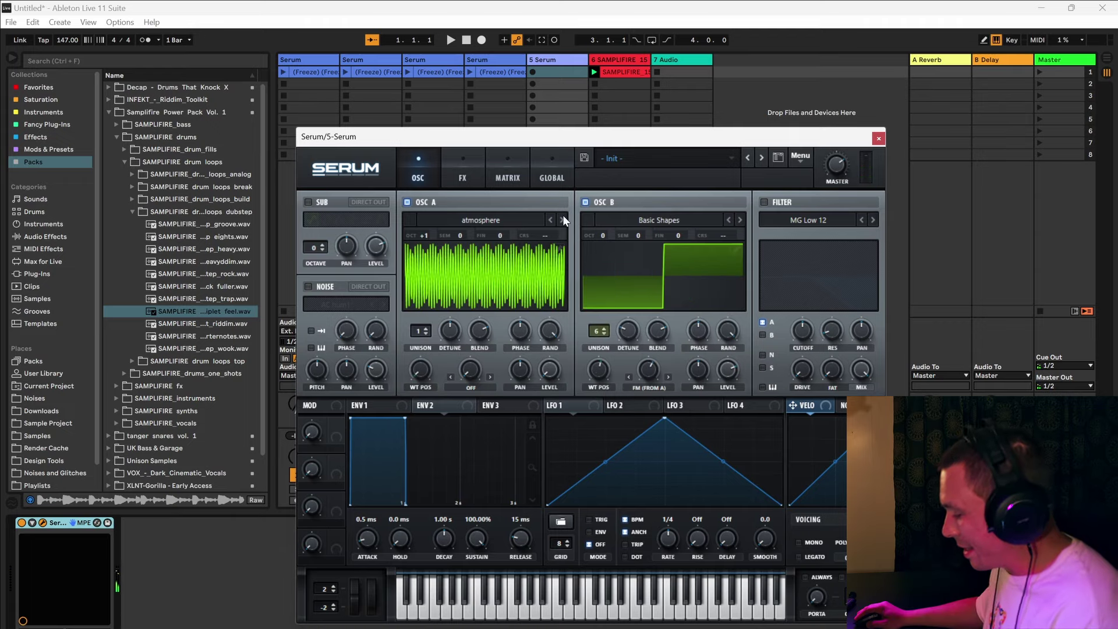
# - Load the "conga bass" wavetable into Oscillator A, sweep Oscillator B's FM warp amount, and audition Oscillator A alone with Oscillator B off
pyautogui.click(563, 217)
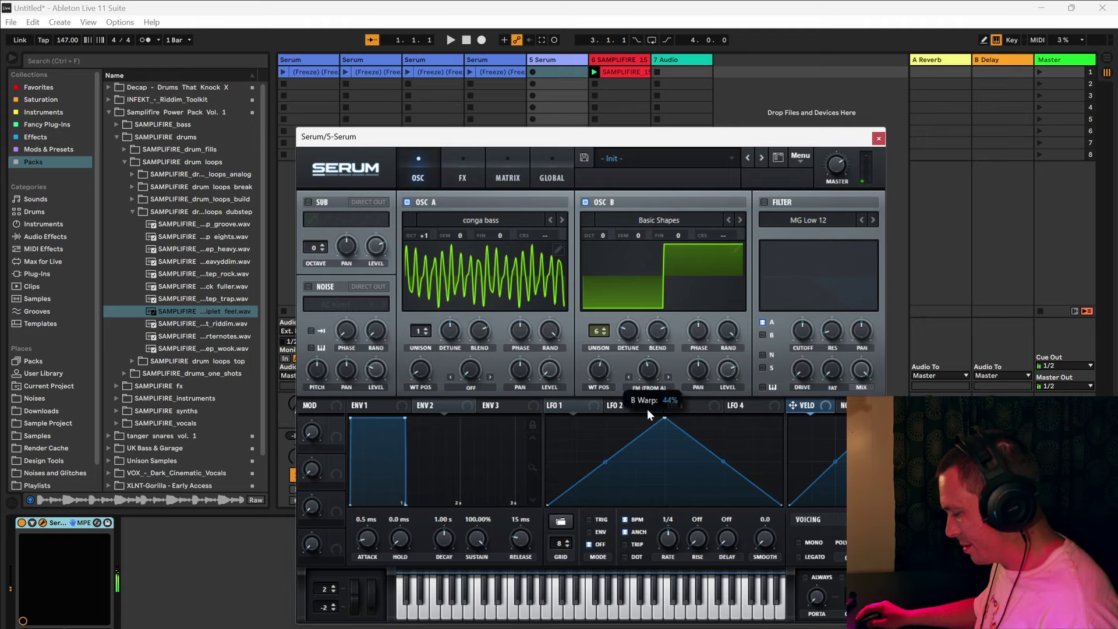
pyautogui.moveTo(647, 409); pyautogui.dragTo(630, 359)
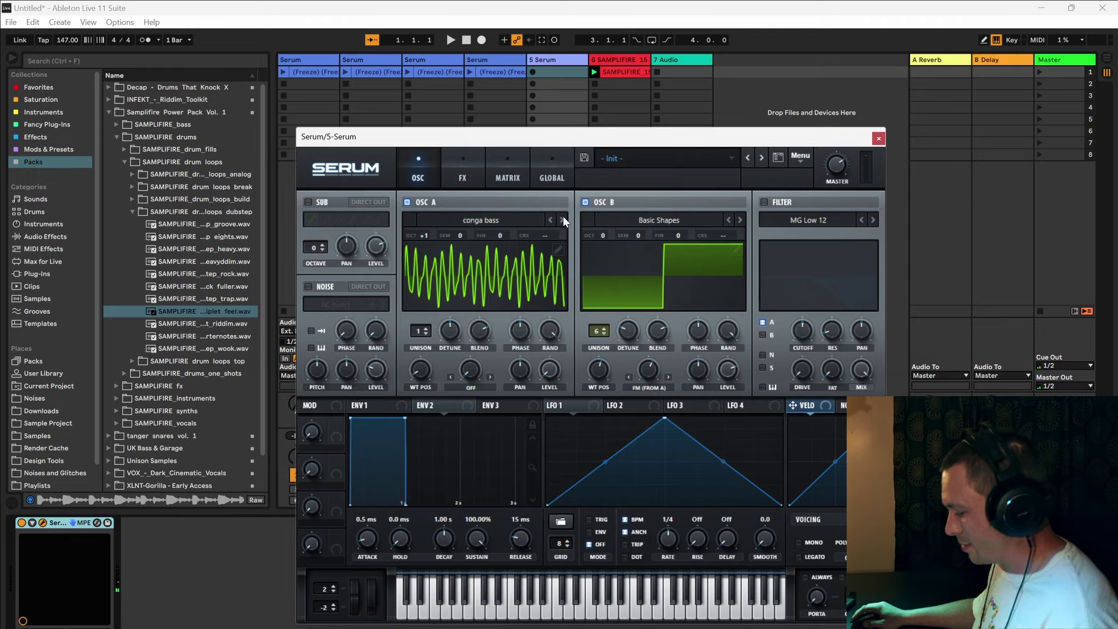
pyautogui.click(590, 202)
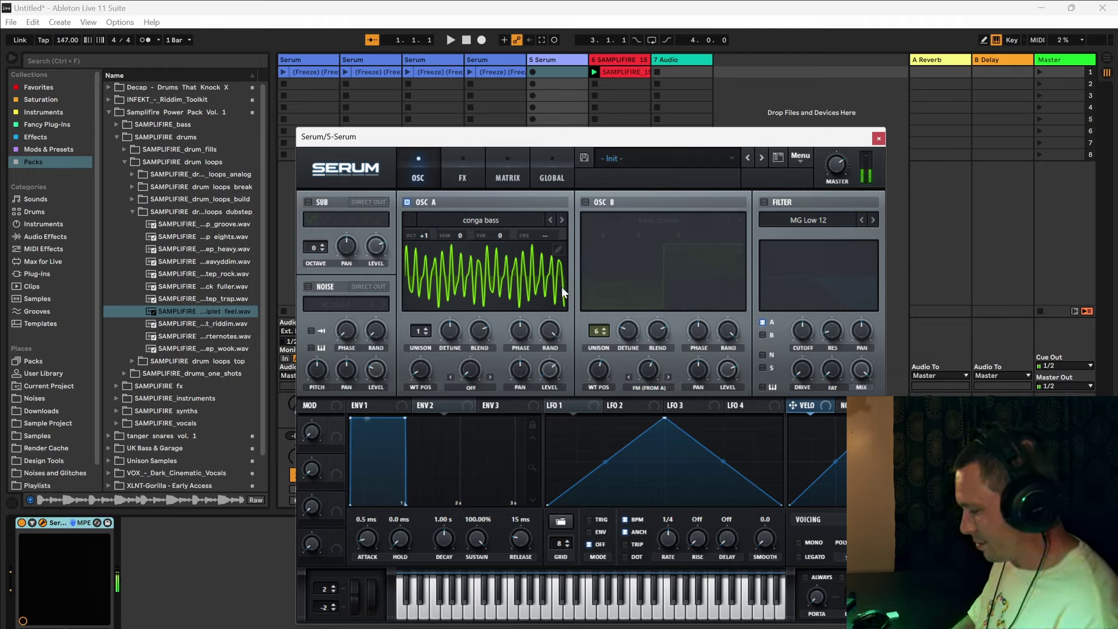
# - Load "Basic Shapes Spectral Morph 2" into Oscillator A, and re-enable Oscillator B with frame 2 of its wavetable shown in the table editor
pyautogui.scroll(-1, 498, 219)
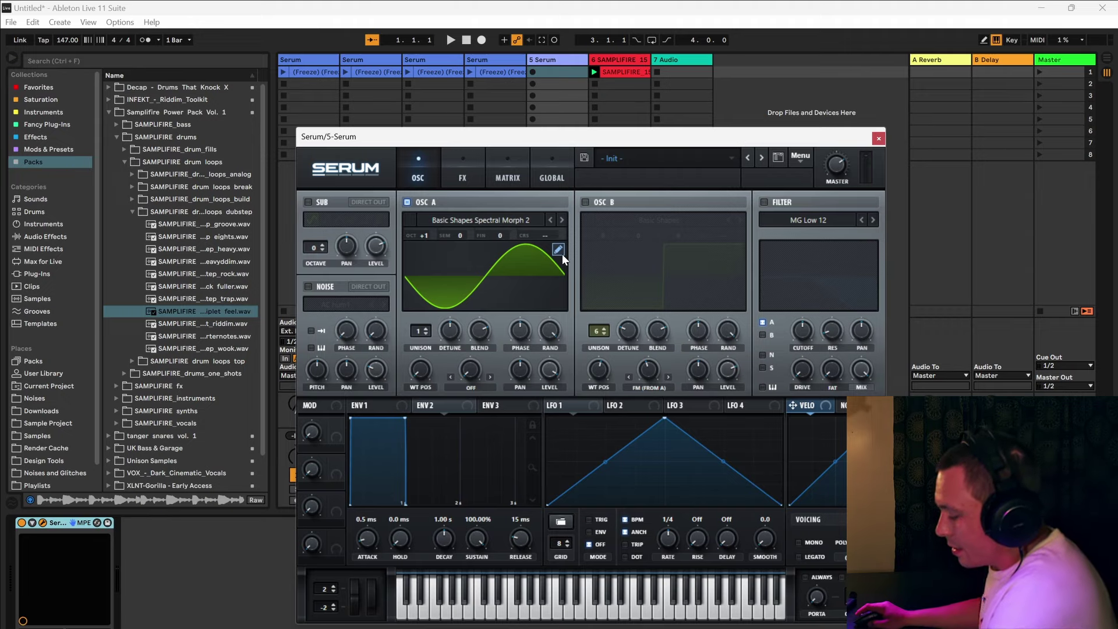
pyautogui.click(586, 203)
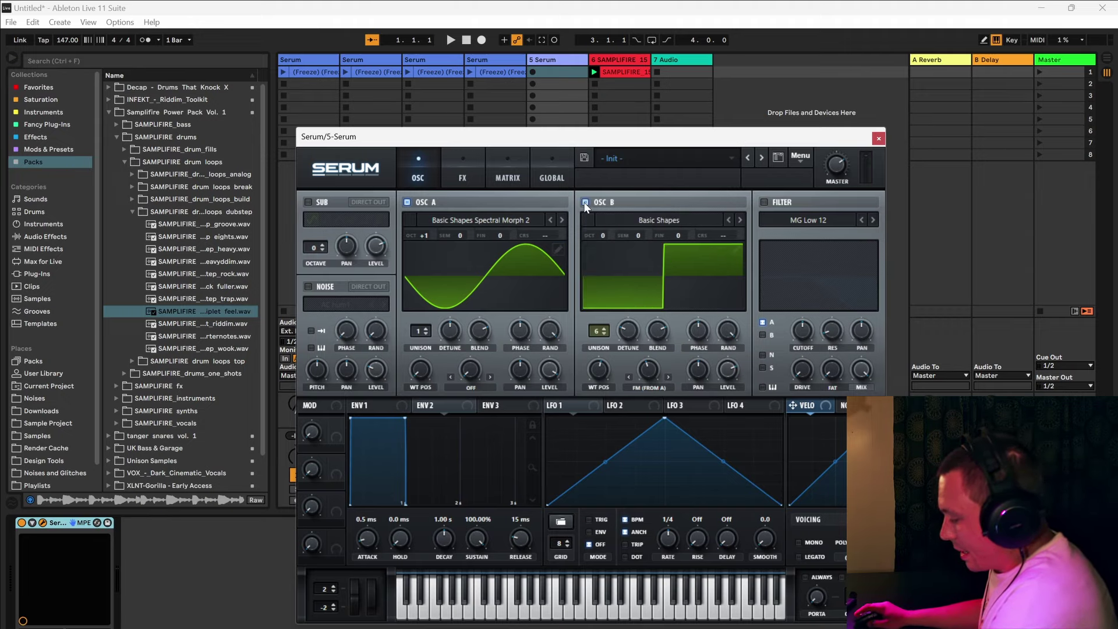
pyautogui.click(735, 250)
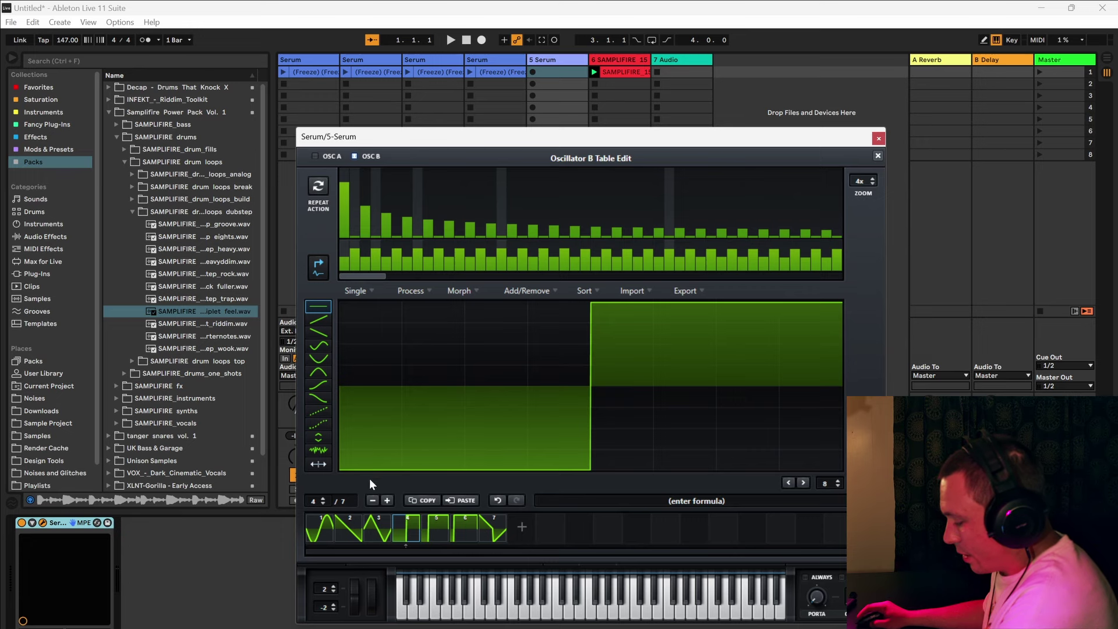
pyautogui.click(347, 531)
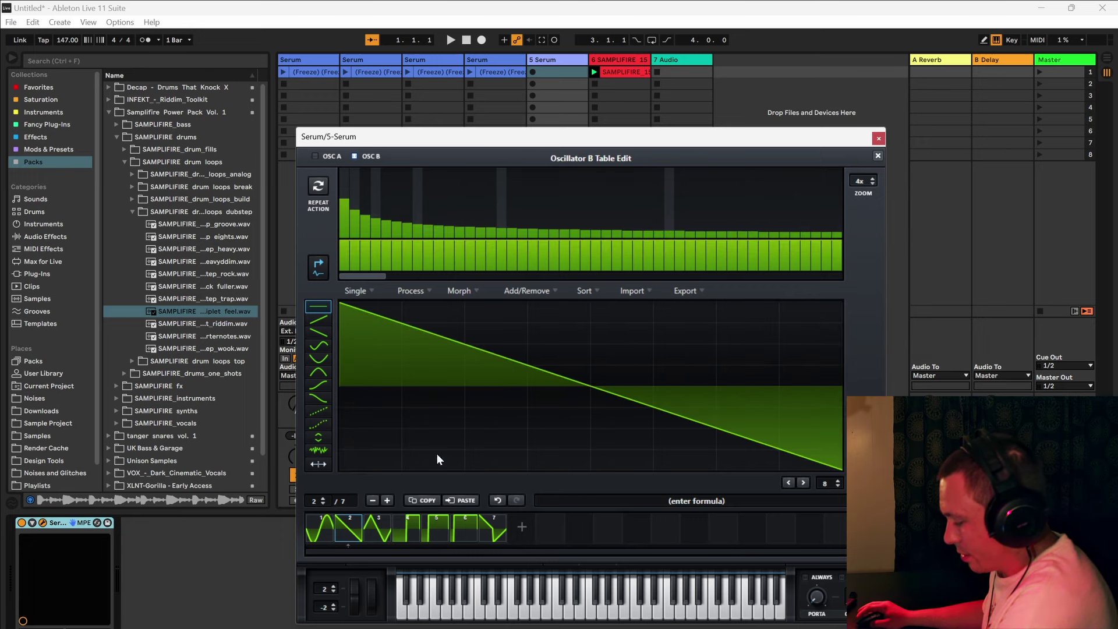
# - Remove the second frame from Oscillator B's Basic Shapes table, apply Morph - Spectral, and return to the oscillator view
pyautogui.click(558, 293)
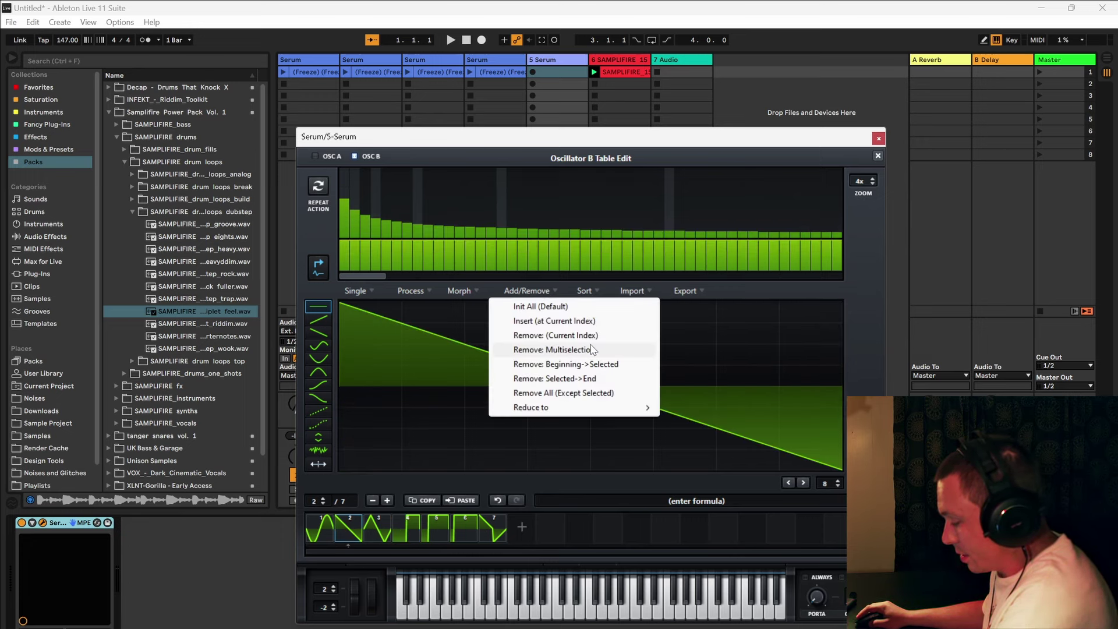
pyautogui.click(592, 337)
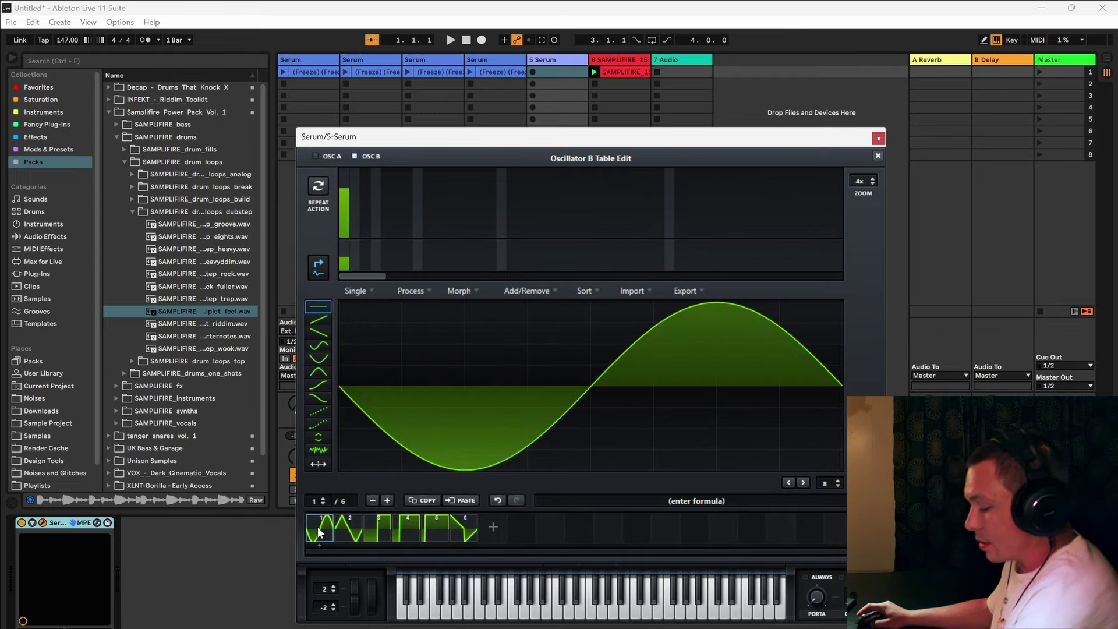
pyautogui.click(463, 292)
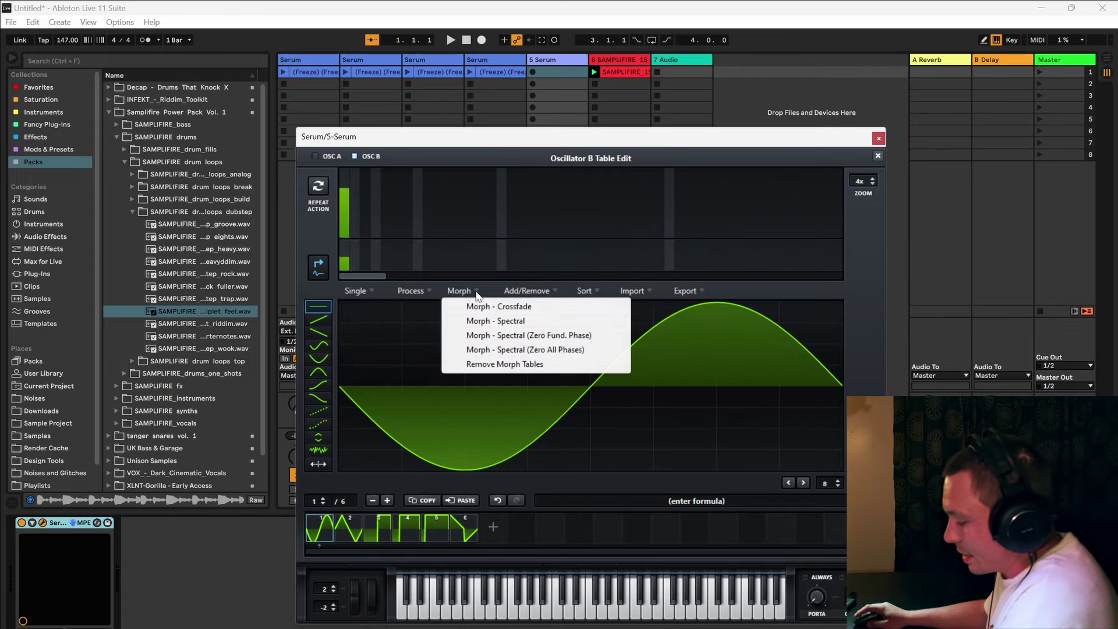
pyautogui.click(544, 322)
pyautogui.click(879, 156)
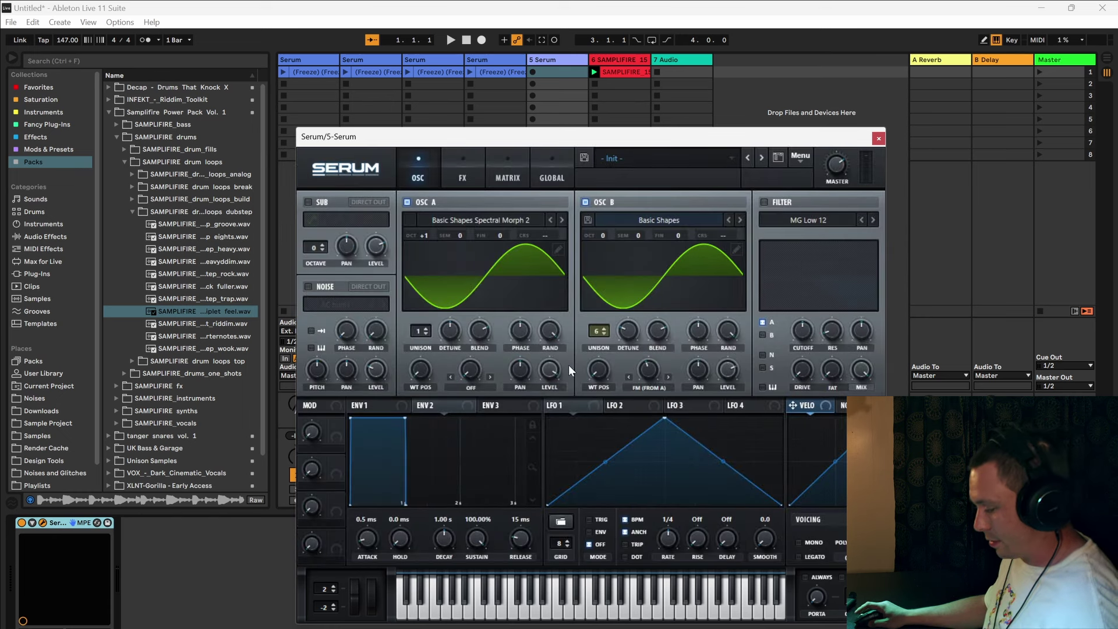
# - Scan the wavetable positions of Oscillator B's morphed Basic Shapes table and Oscillator A's "Basic Shapes Spectral Morph 2"
pyautogui.moveTo(595, 369); pyautogui.dragTo(620, 208)
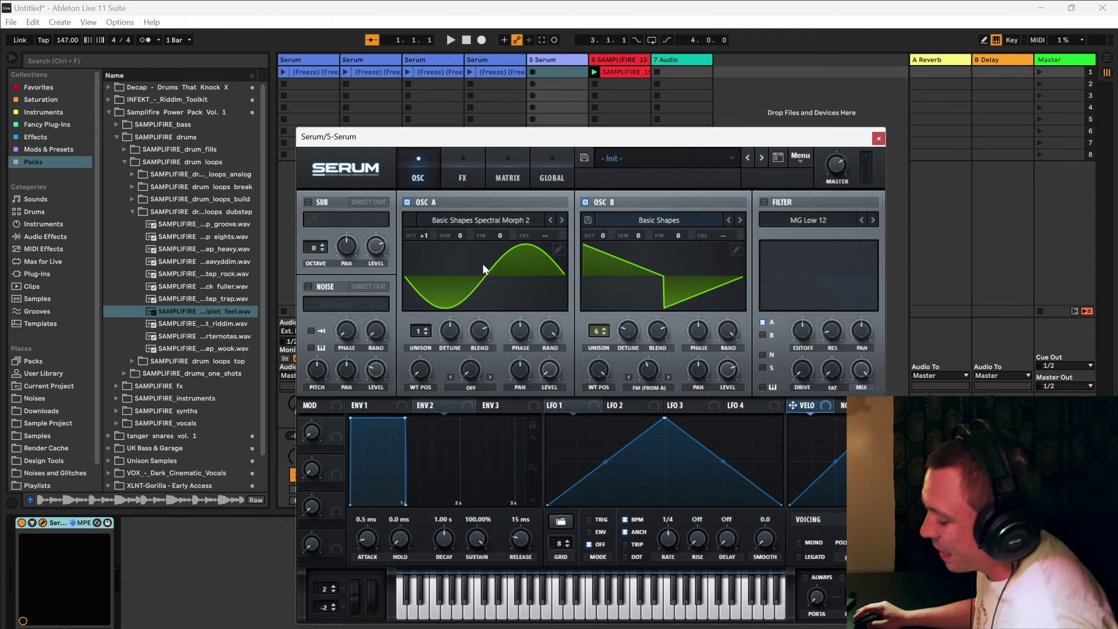
pyautogui.moveTo(431, 370); pyautogui.dragTo(415, 393)
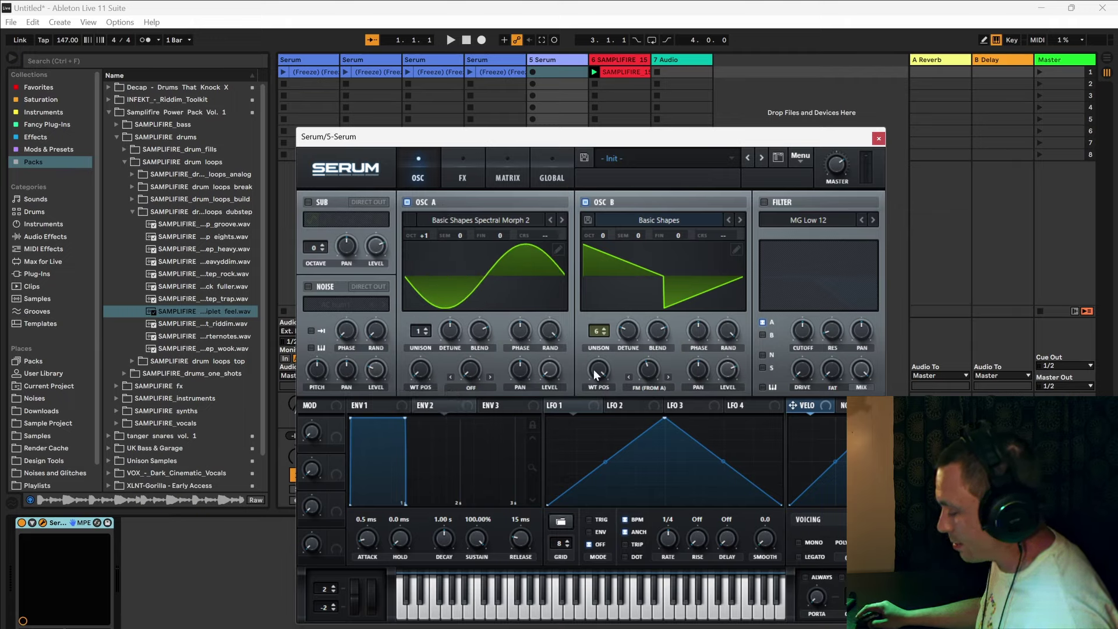
pyautogui.moveTo(603, 369); pyautogui.dragTo(603, 337)
pyautogui.click(472, 387)
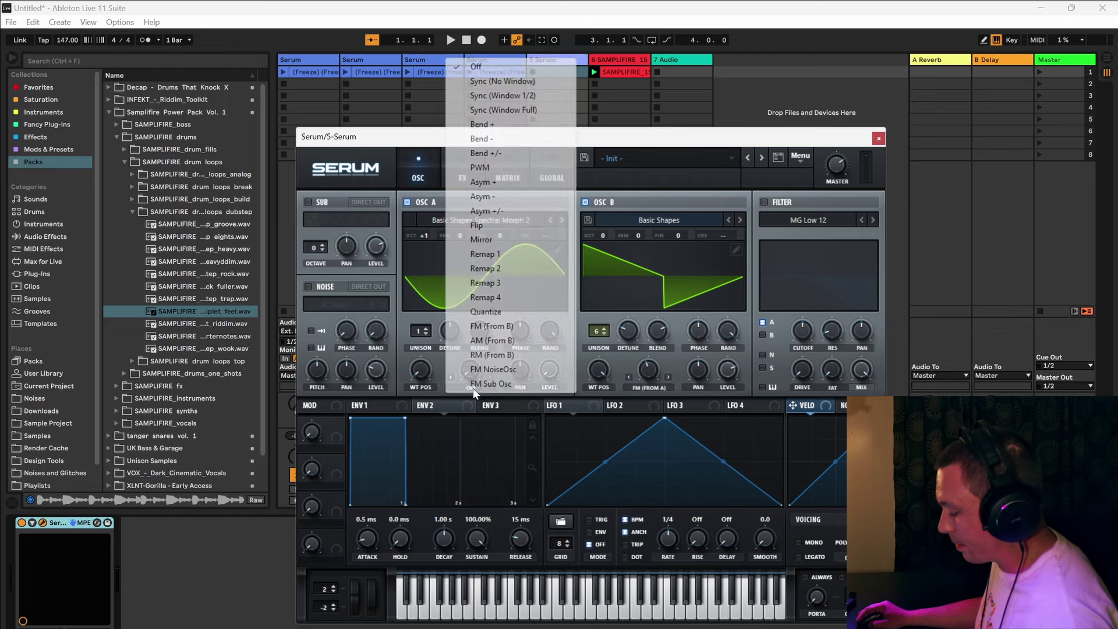
pyautogui.click(419, 367)
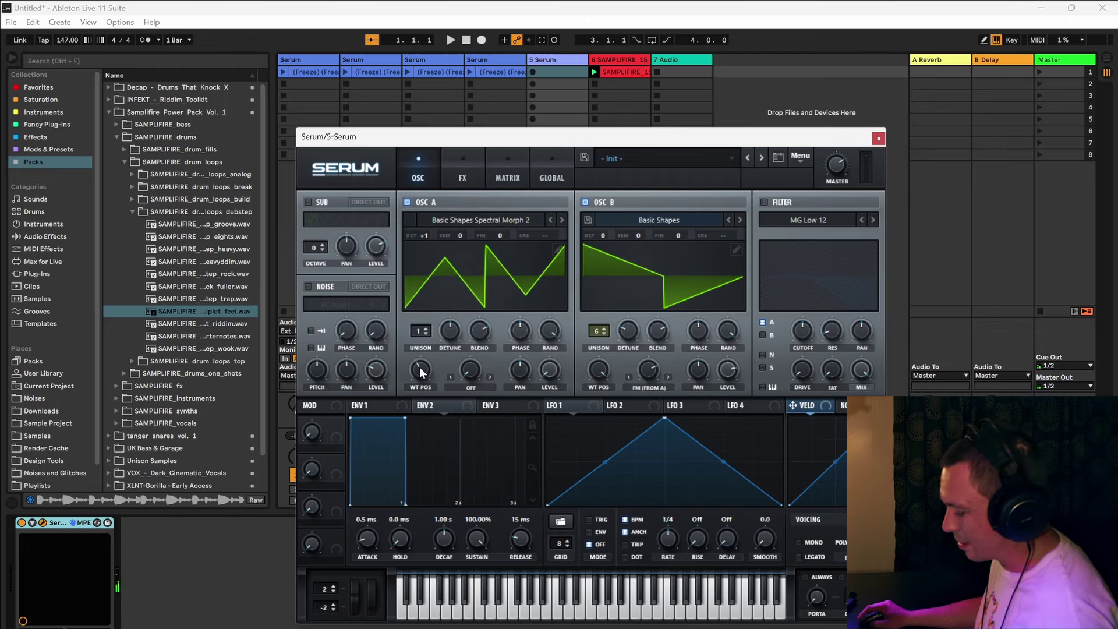
pyautogui.moveTo(420, 367); pyautogui.dragTo(420, 344)
# - Sweep Oscillator B's FM (From A) warp amount together with both oscillators' wavetable positions to audition the FM changes
pyautogui.moveTo(648, 369); pyautogui.dragTo(644, 433)
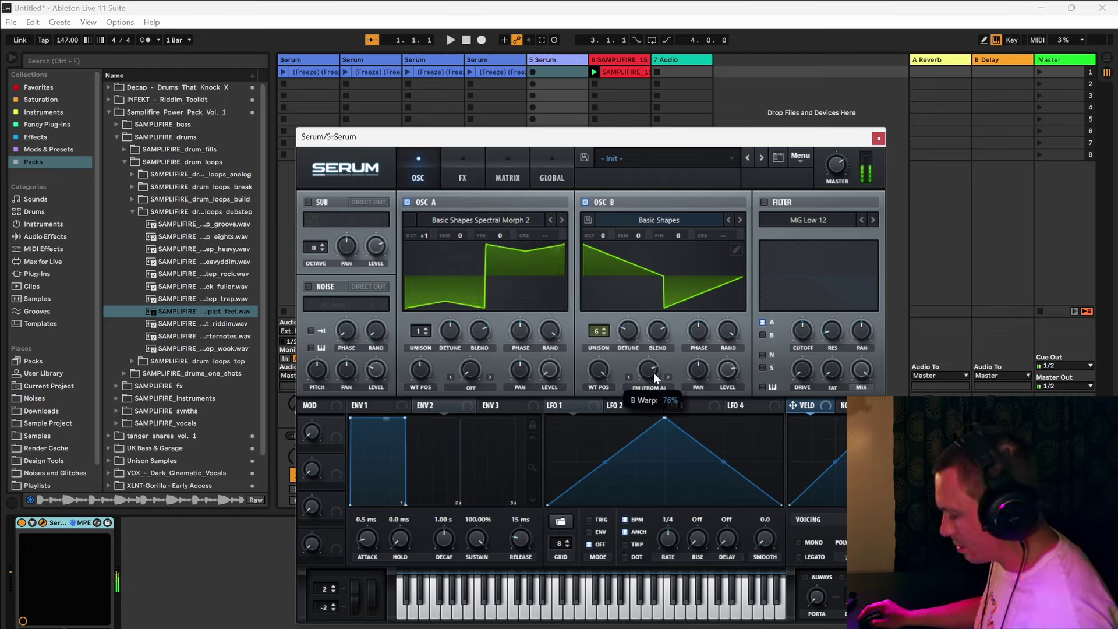
pyautogui.moveTo(593, 368)
pyautogui.mouseDown()
pyautogui.moveTo(600, 394)
pyautogui.moveTo(599, 368)
pyautogui.mouseUp()
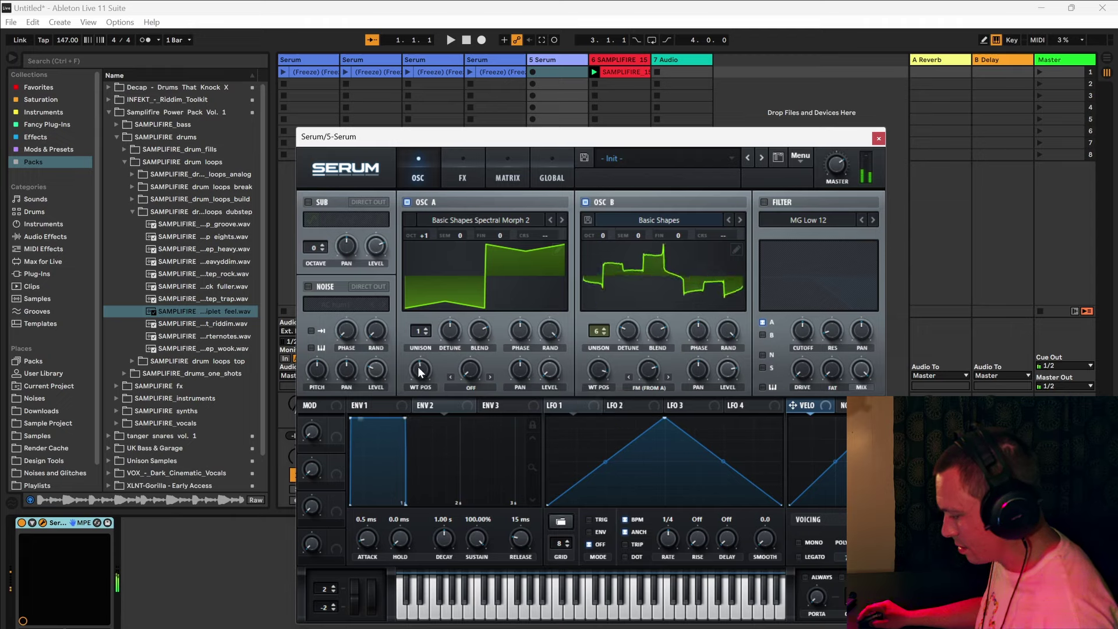
pyautogui.moveTo(420, 371); pyautogui.dragTo(432, 460)
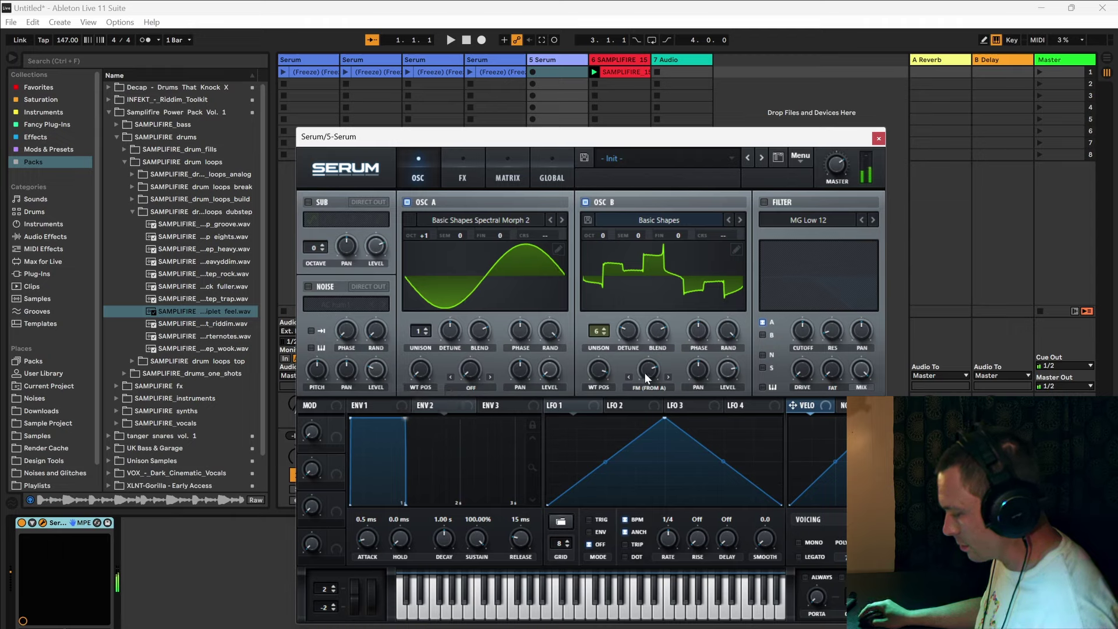
pyautogui.moveTo(598, 369); pyautogui.dragTo(594, 429)
pyautogui.moveTo(427, 383); pyautogui.dragTo(430, 330)
# - Load "Basic Shapes Spectral Morph" into Oscillator A and "Basic Shapes Morph V3" into Oscillator B, and sweep their wavetable positions
pyautogui.click(550, 220)
pyautogui.click(740, 219)
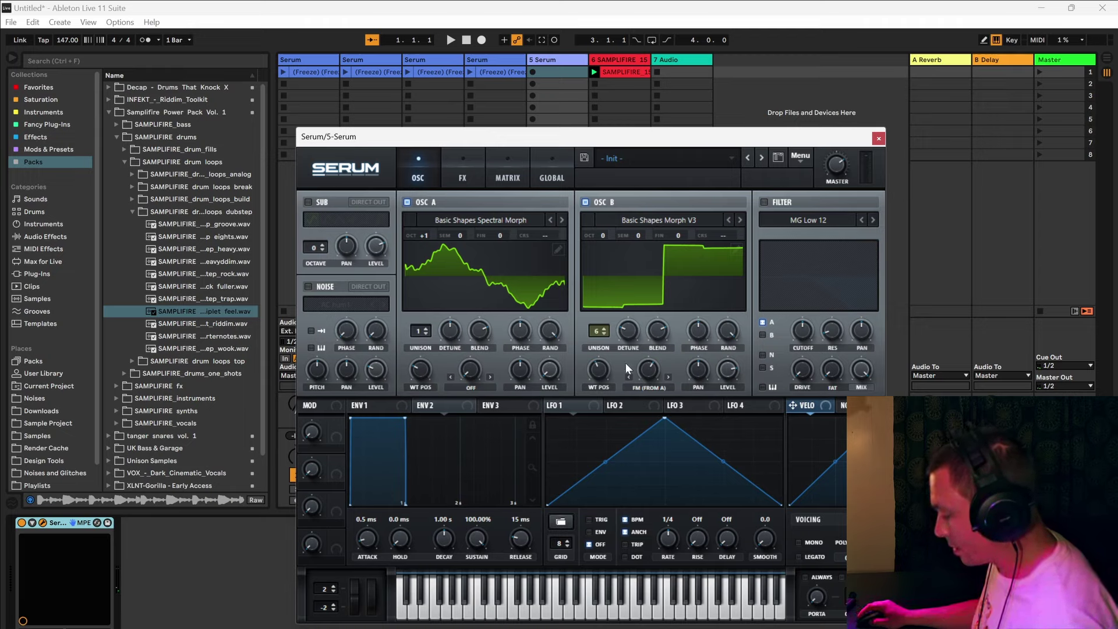
pyautogui.moveTo(629, 297); pyautogui.dragTo(632, 260)
pyautogui.moveTo(624, 303); pyautogui.dragTo(613, 385)
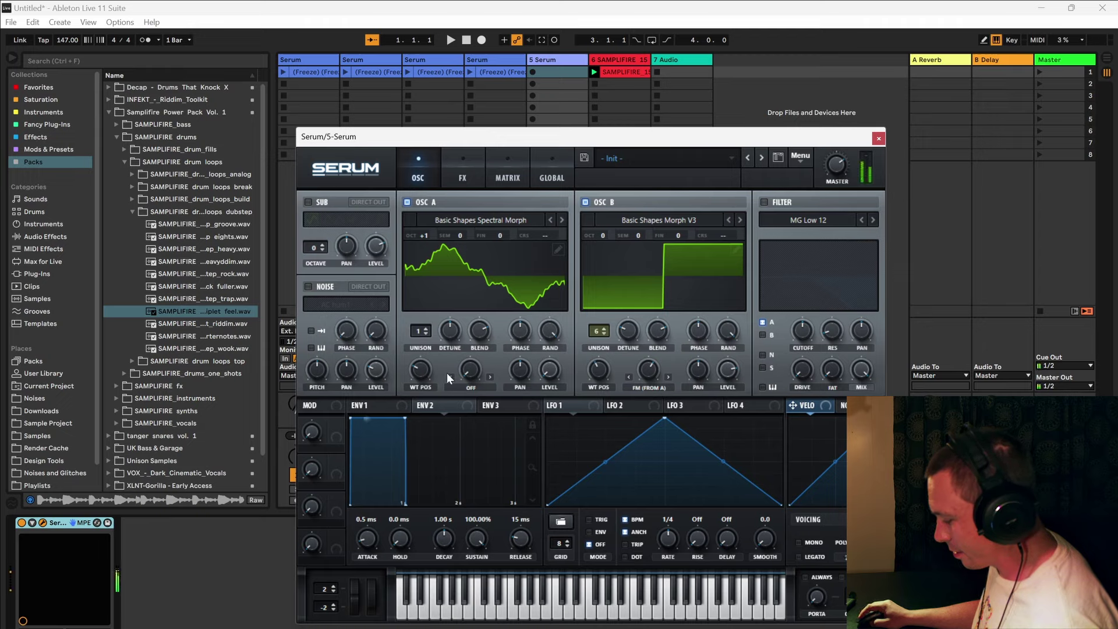
pyautogui.moveTo(421, 366); pyautogui.dragTo(435, 425)
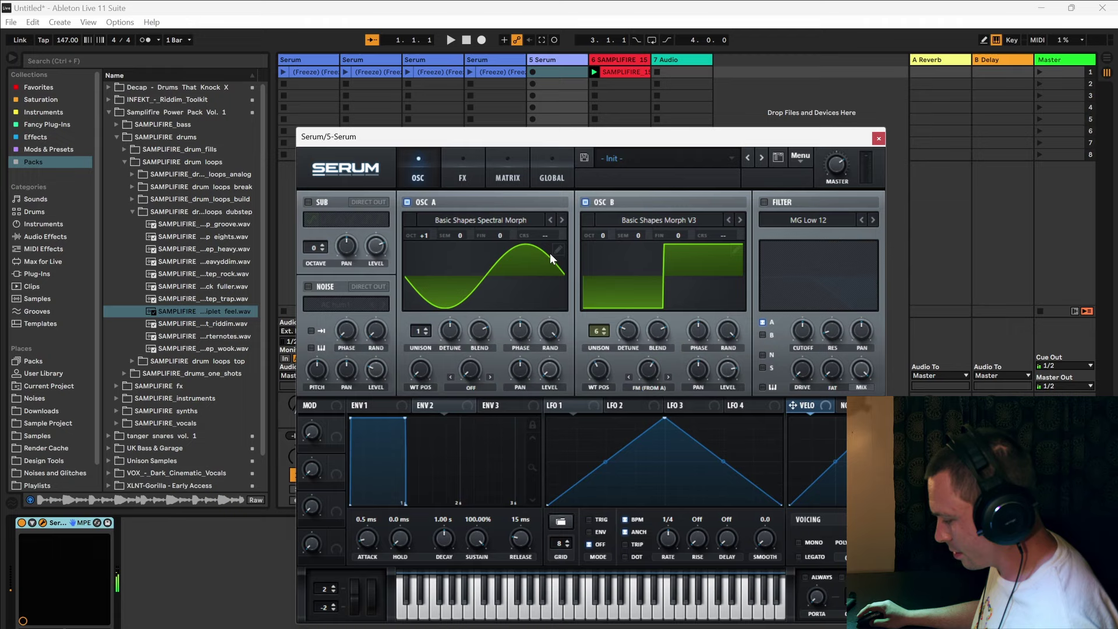
# - Load "Crossfade FM Source Double" into Oscillator A, sweep its wavetable position, and look through the oscillator's warp modes without changing the mode
pyautogui.click(563, 220)
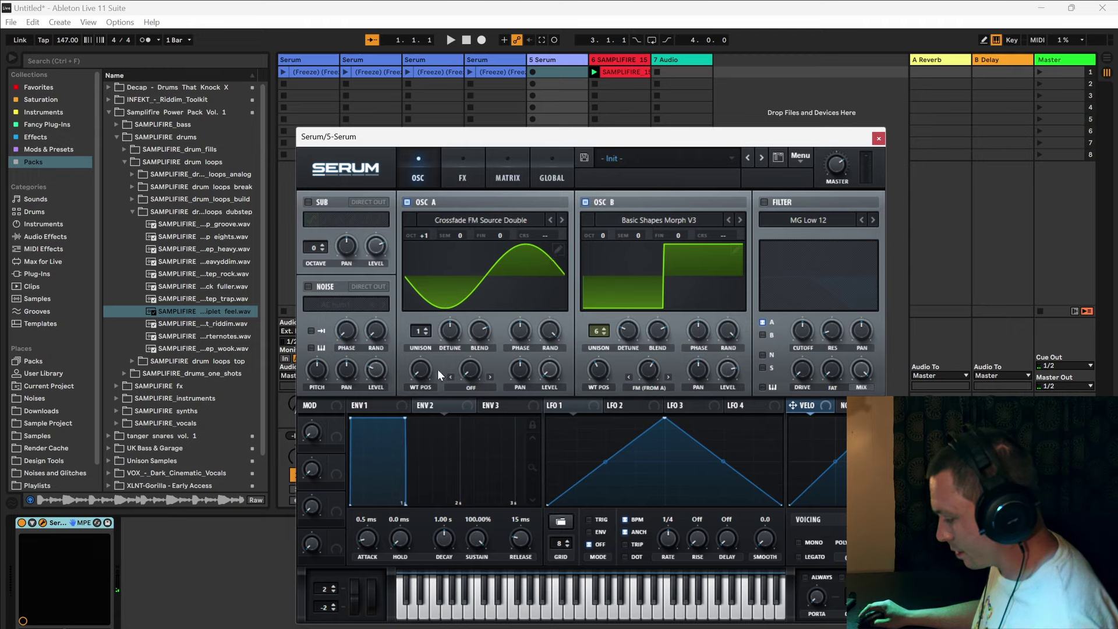
pyautogui.moveTo(417, 375); pyautogui.dragTo(434, 403)
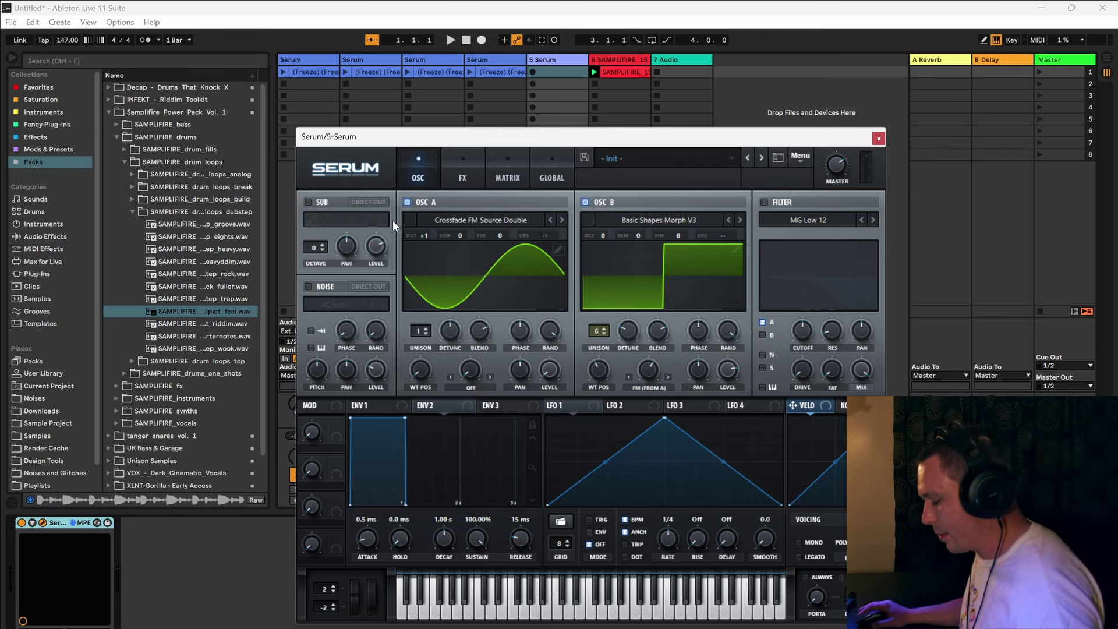
pyautogui.click(471, 386)
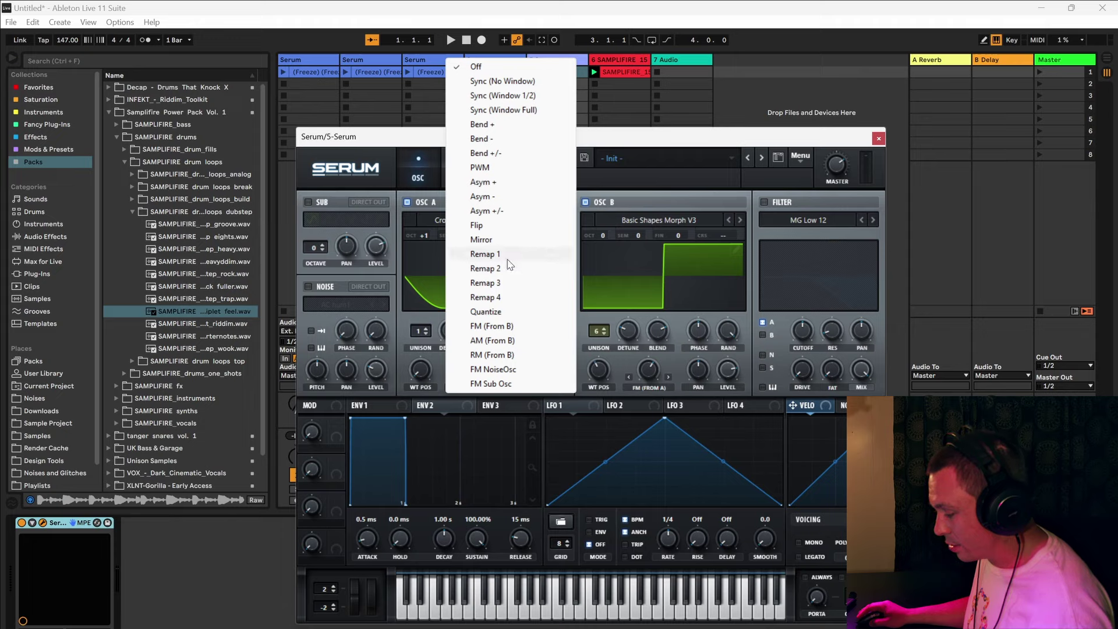
pyautogui.click(428, 317)
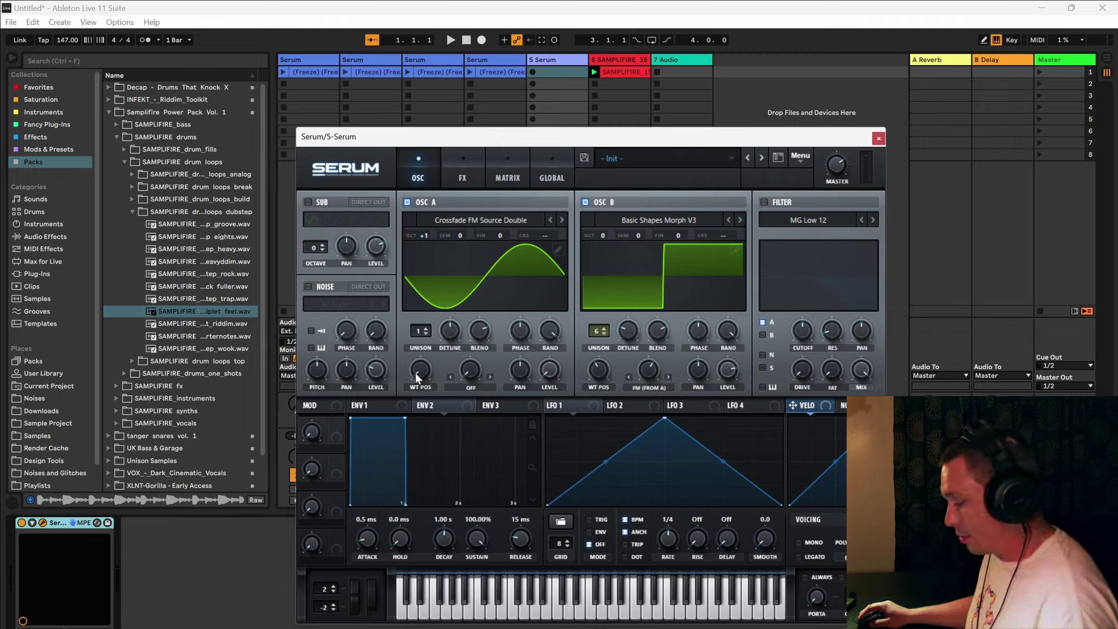
pyautogui.moveTo(414, 373)
pyautogui.mouseDown()
pyautogui.moveTo(431, 319)
pyautogui.moveTo(414, 514)
pyautogui.moveTo(429, 348)
pyautogui.moveTo(418, 499)
pyautogui.mouseUp()
# - Load "HP Square Flip" into Oscillator A at octave +2, inspect it in the table editor, and sweep its wavetable position
pyautogui.click(562, 219)
pyautogui.click(563, 219)
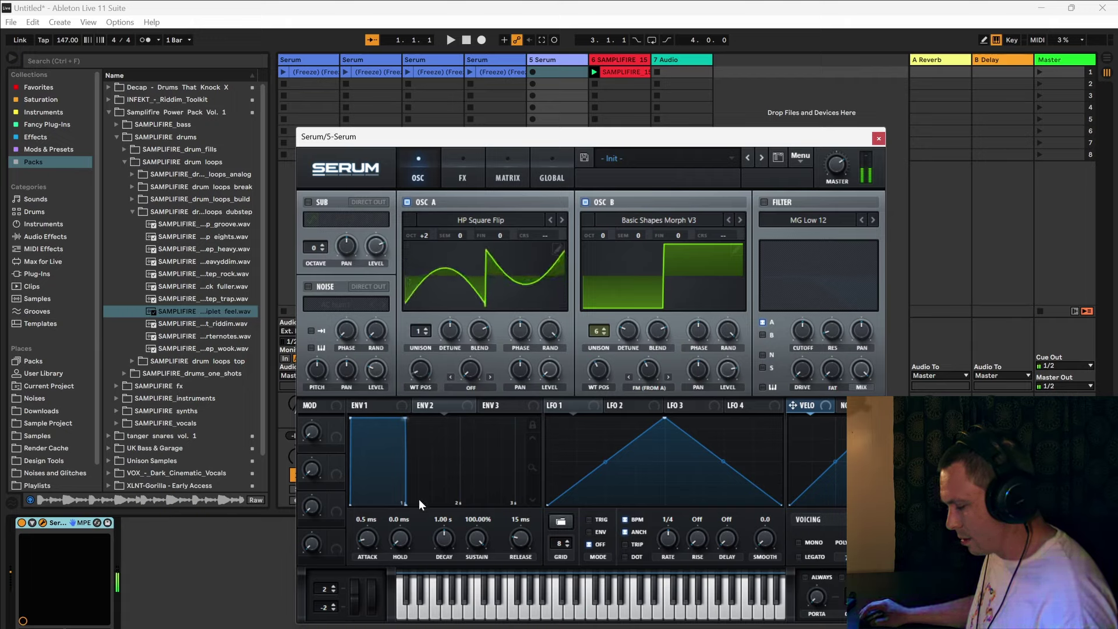
pyautogui.click(558, 250)
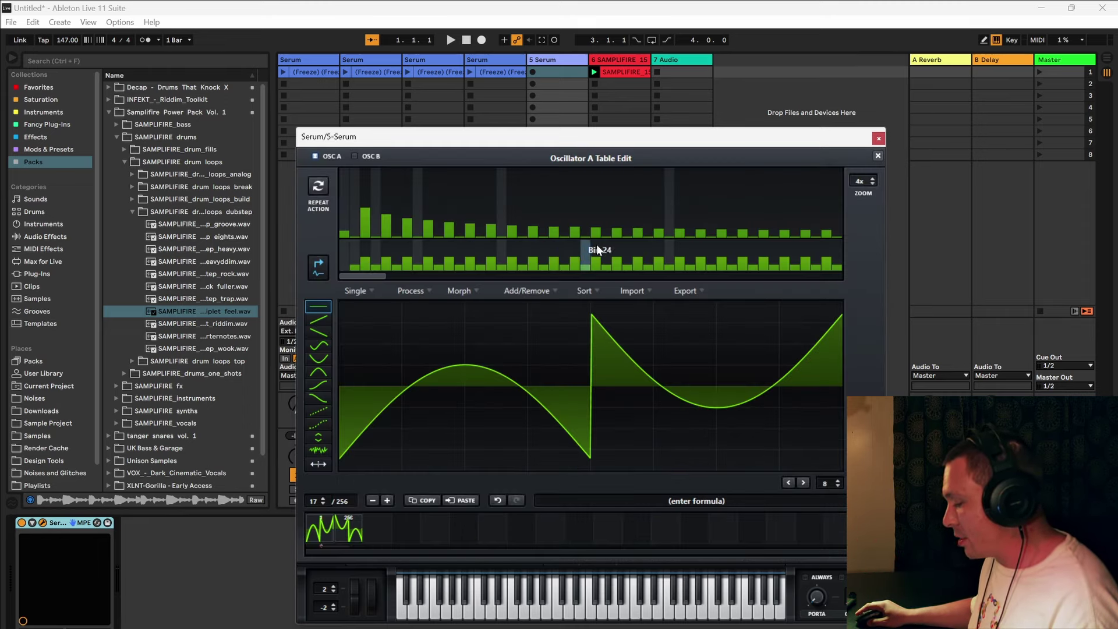
pyautogui.click(464, 290)
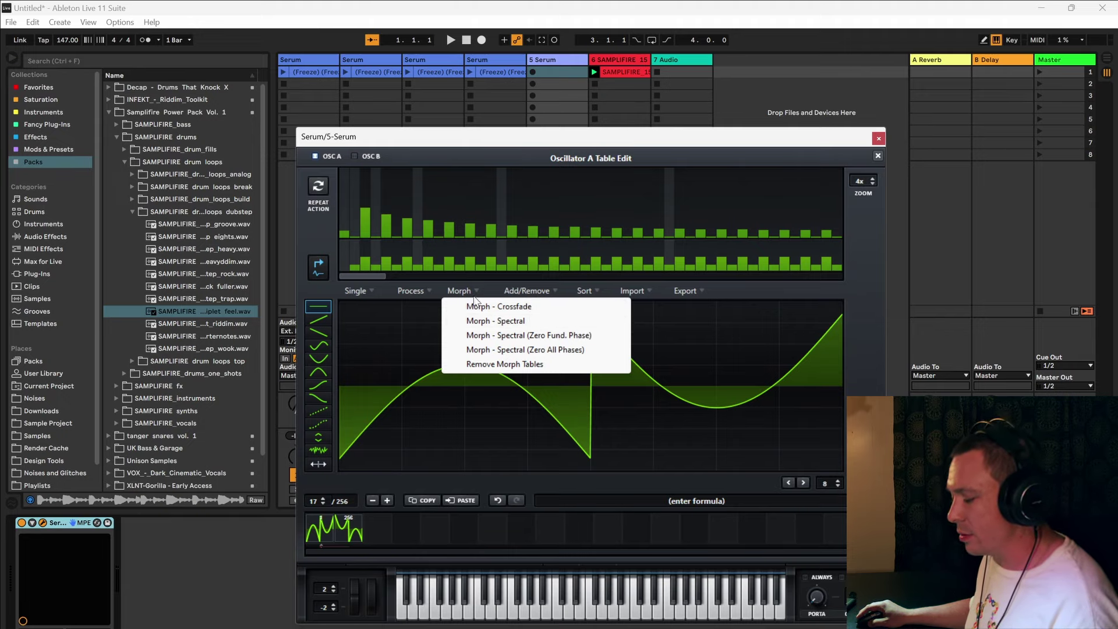
pyautogui.click(442, 290)
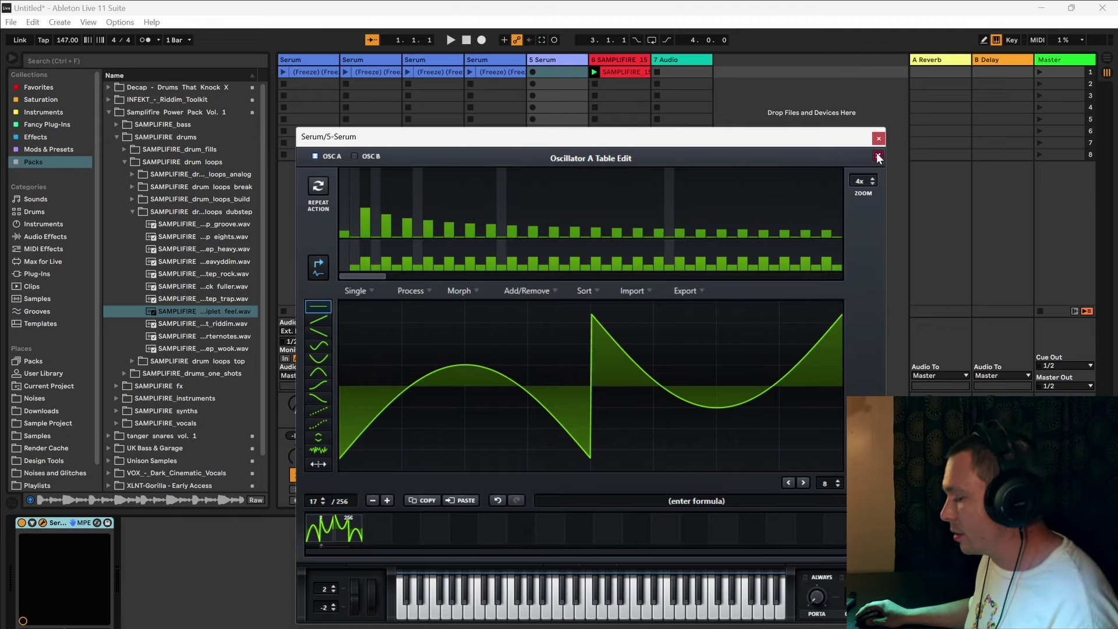
pyautogui.click(878, 156)
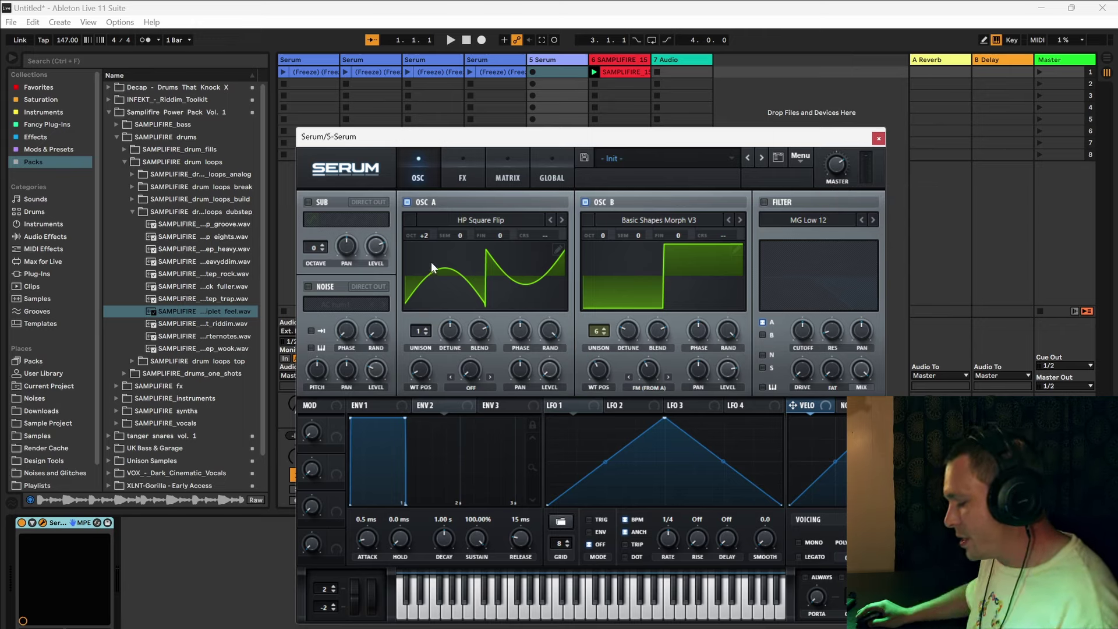
pyautogui.moveTo(426, 370); pyautogui.dragTo(453, 288)
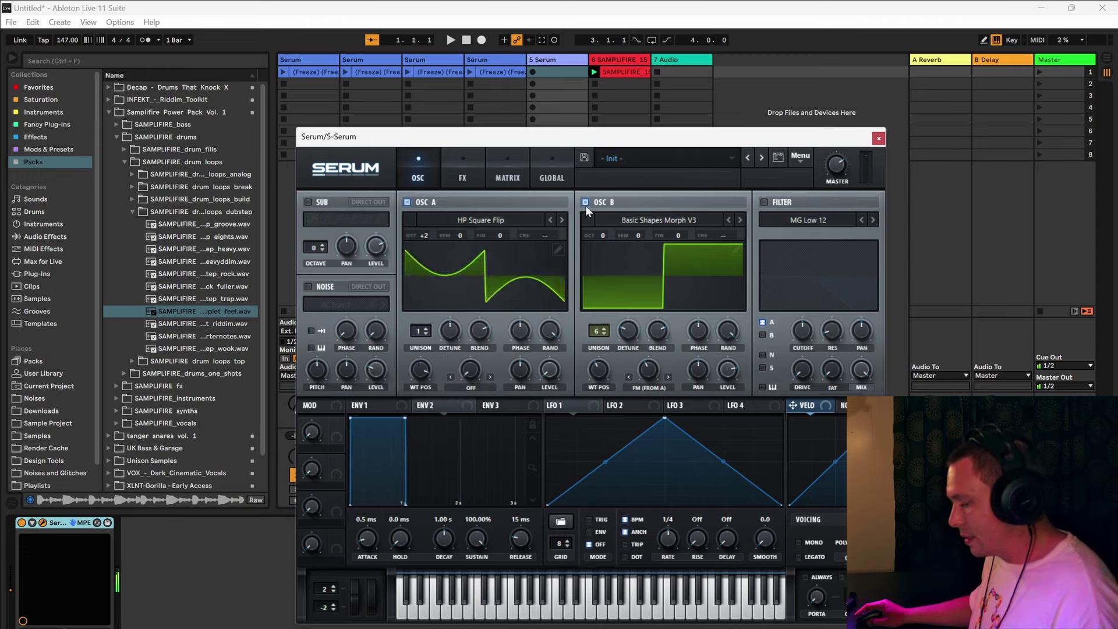
# - Load "Saw Flip Sith" into Oscillator A and repeatedly sweep its wavetable position to audition the FM on Oscillator B
pyautogui.scroll(-1, 478, 260)
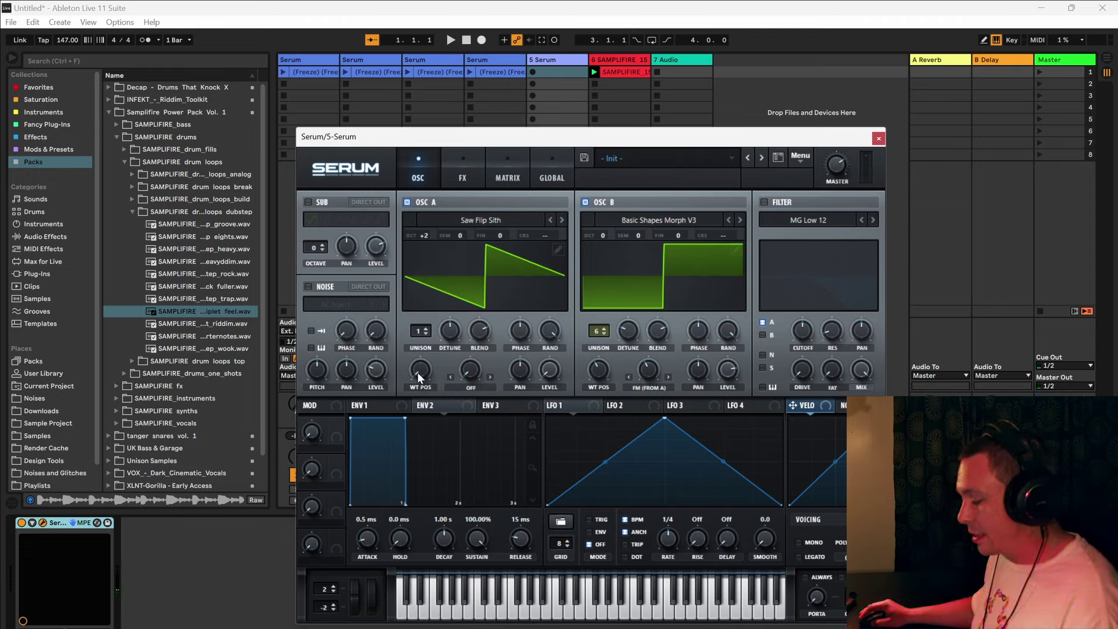
pyautogui.moveTo(418, 373); pyautogui.dragTo(434, 321)
pyautogui.moveTo(421, 371); pyautogui.dragTo(410, 599)
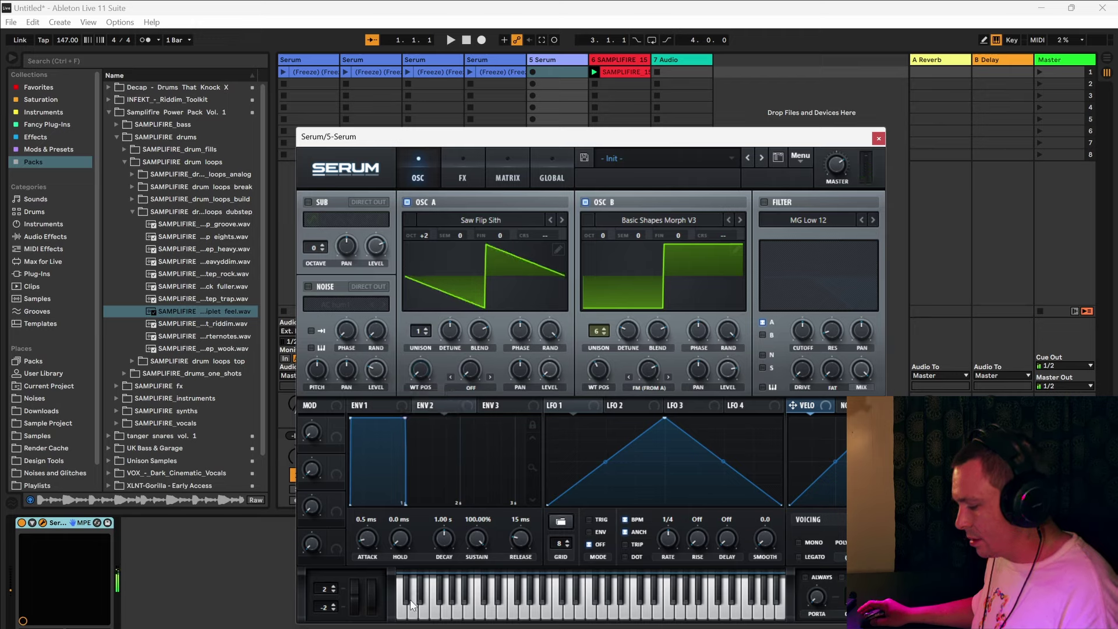
pyautogui.click(420, 372)
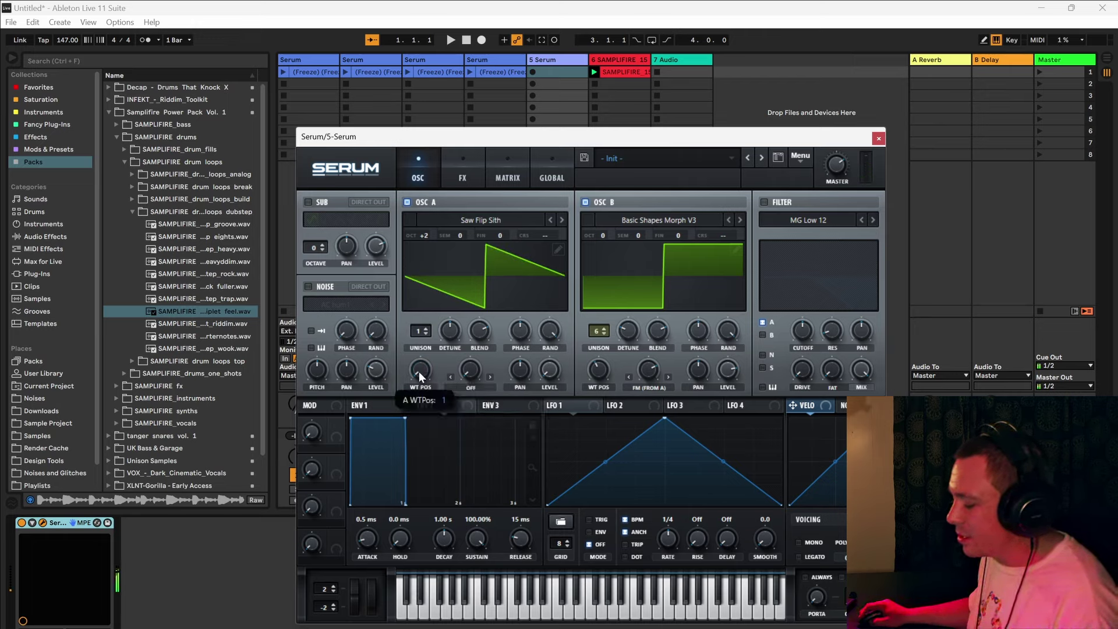
pyautogui.moveTo(418, 372); pyautogui.dragTo(492, 403)
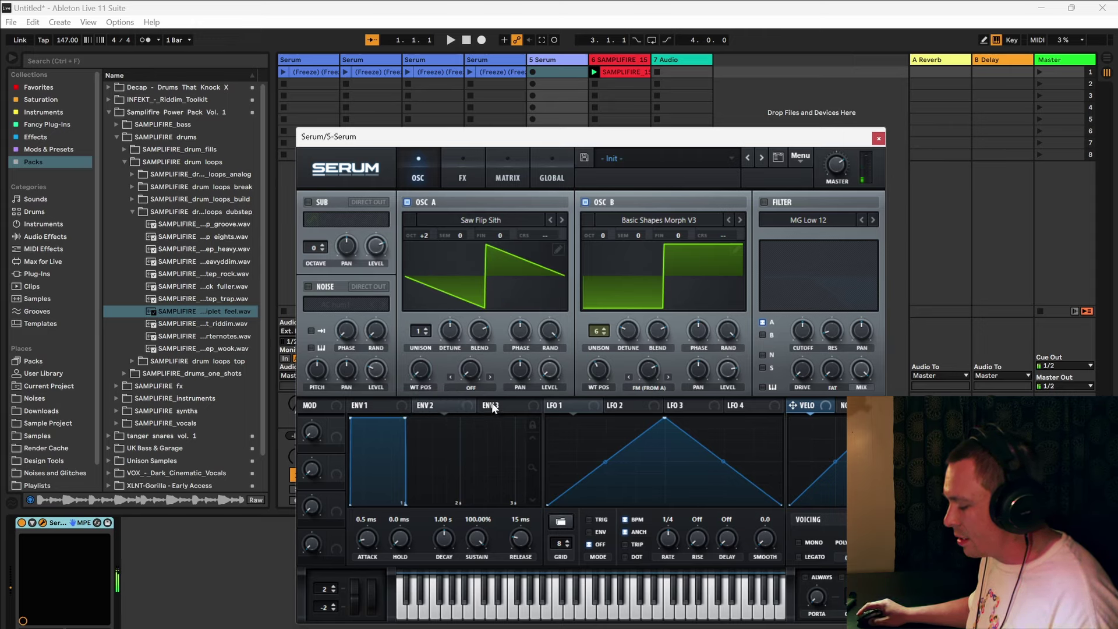
pyautogui.moveTo(424, 369); pyautogui.dragTo(406, 568)
pyautogui.moveTo(407, 501); pyautogui.dragTo(467, 281)
# - Audition "Spectral FM Source", "Square Flip" and "Triangle Transform" in Oscillator A while scanning through their wavetable positions
pyautogui.click(562, 220)
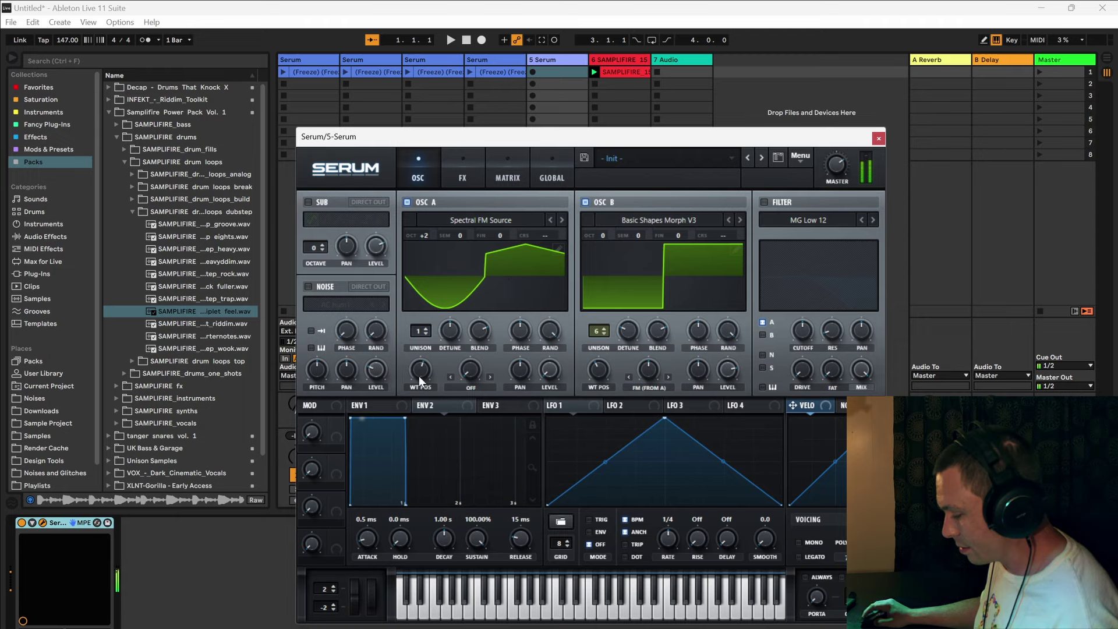
pyautogui.click(562, 221)
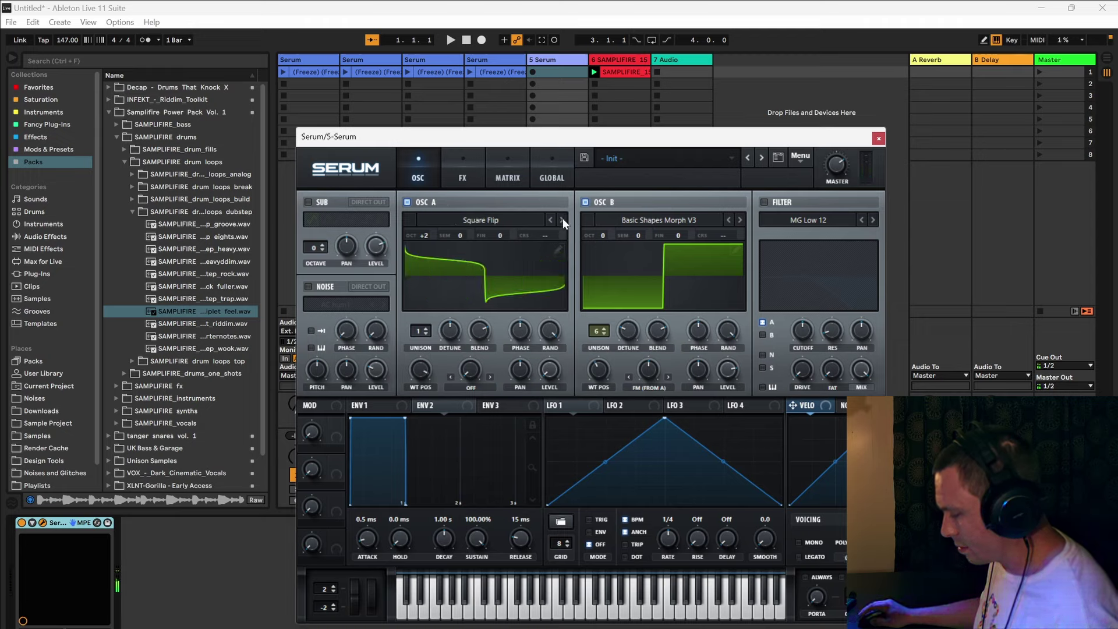
pyautogui.moveTo(417, 375); pyautogui.dragTo(468, 493)
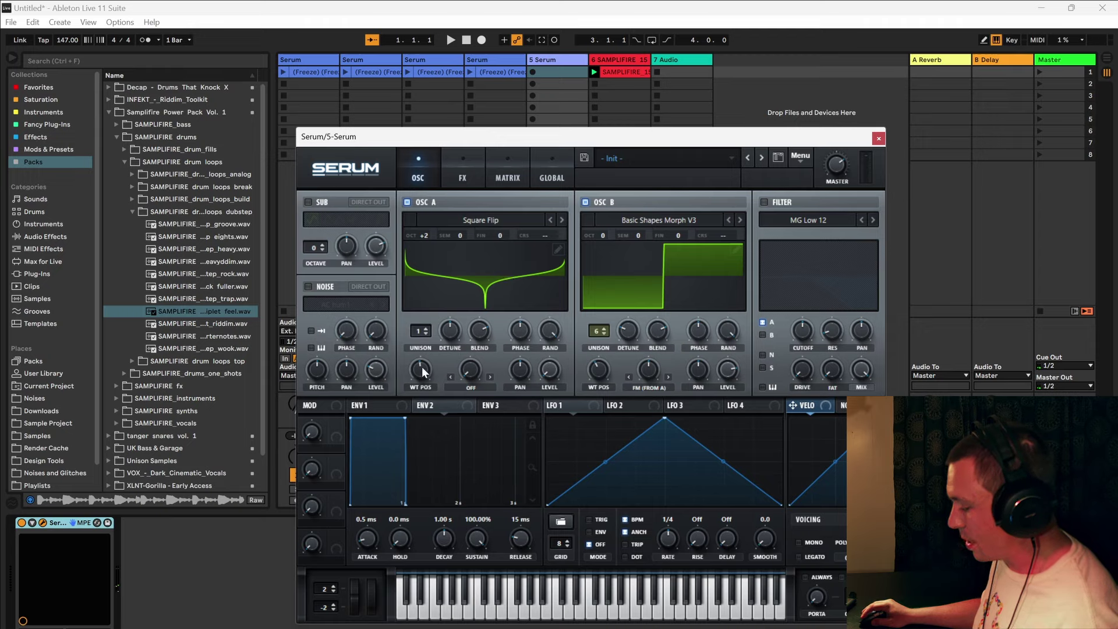
pyautogui.moveTo(424, 373)
pyautogui.mouseDown()
pyautogui.moveTo(427, 326)
pyautogui.moveTo(424, 356)
pyautogui.mouseUp()
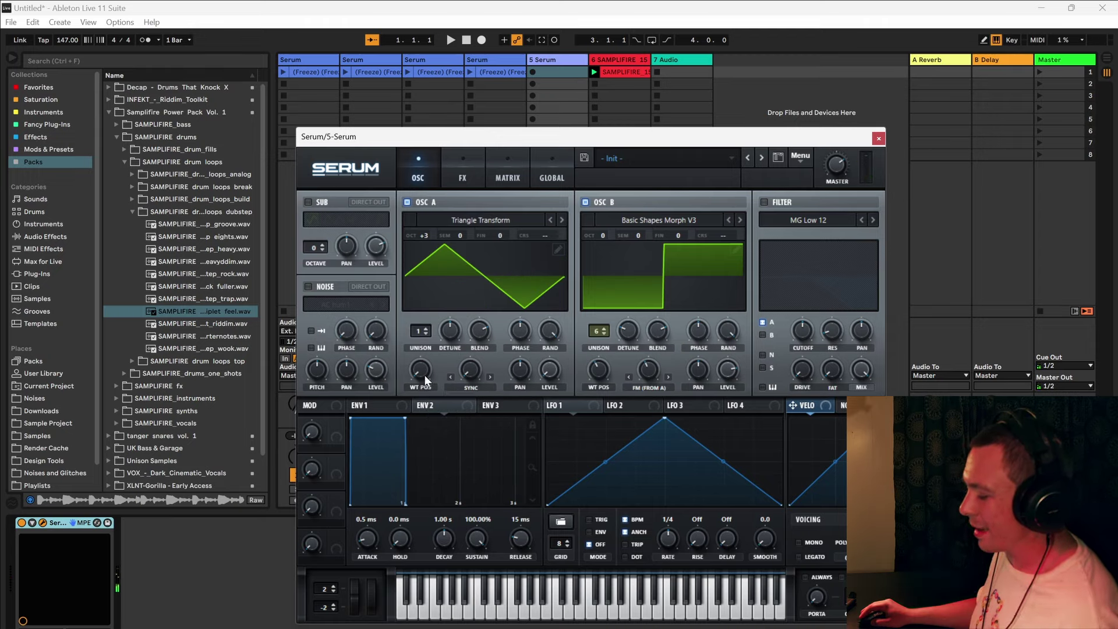
pyautogui.moveTo(422, 372); pyautogui.dragTo(466, 303)
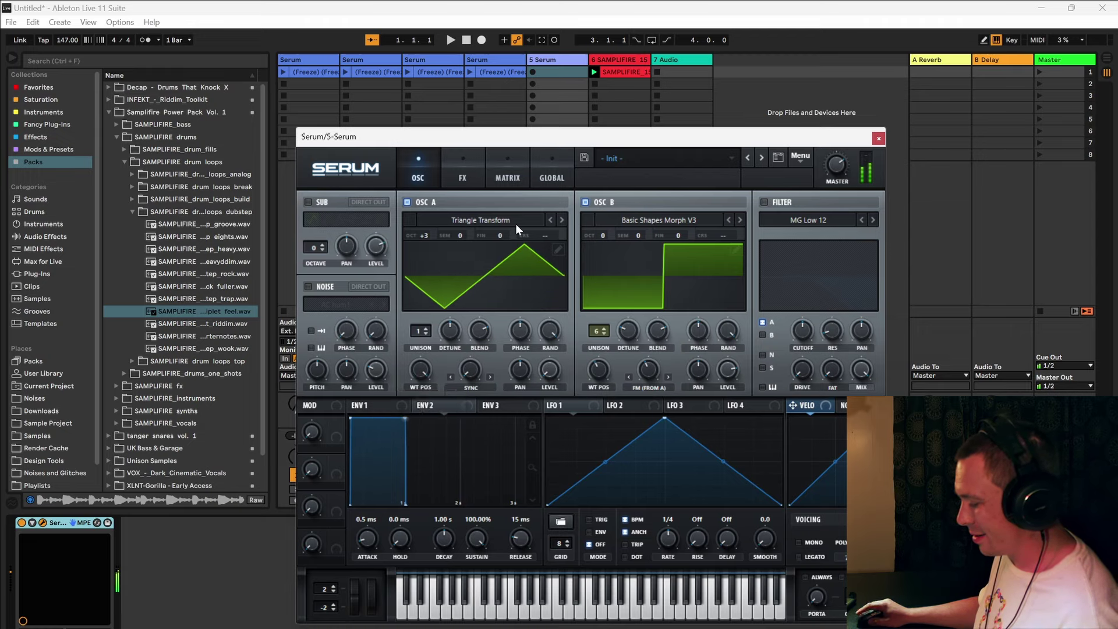
# - Load the "Bite" wavetable into Oscillator A, sweep its wavetable position, and turn Oscillator B off
pyautogui.click(561, 220)
pyautogui.moveTo(417, 378); pyautogui.dragTo(475, 523)
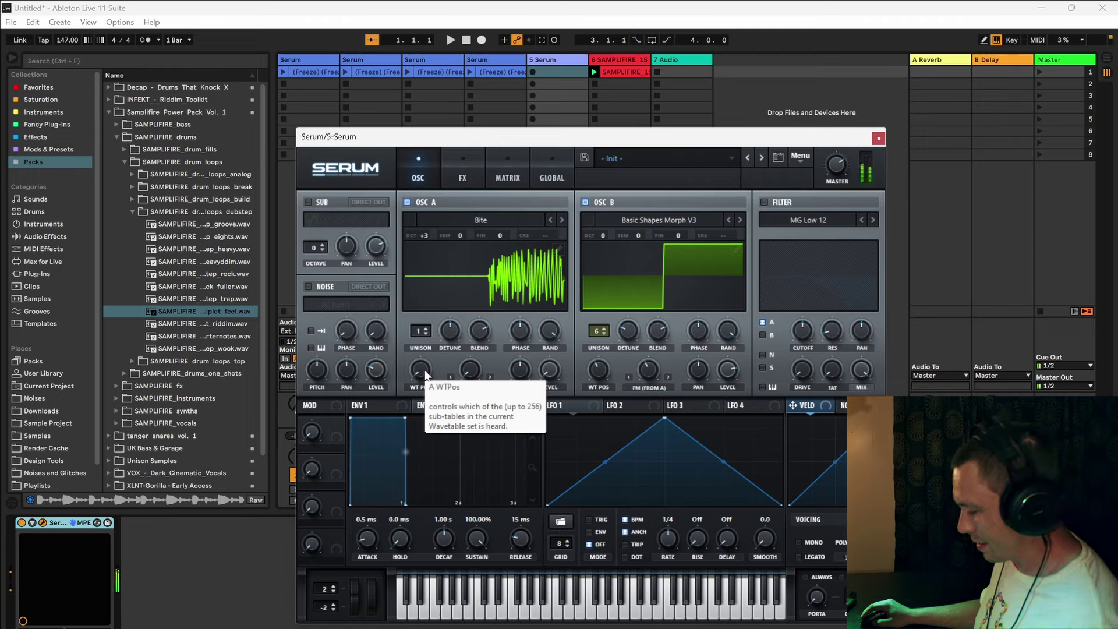
pyautogui.click(585, 203)
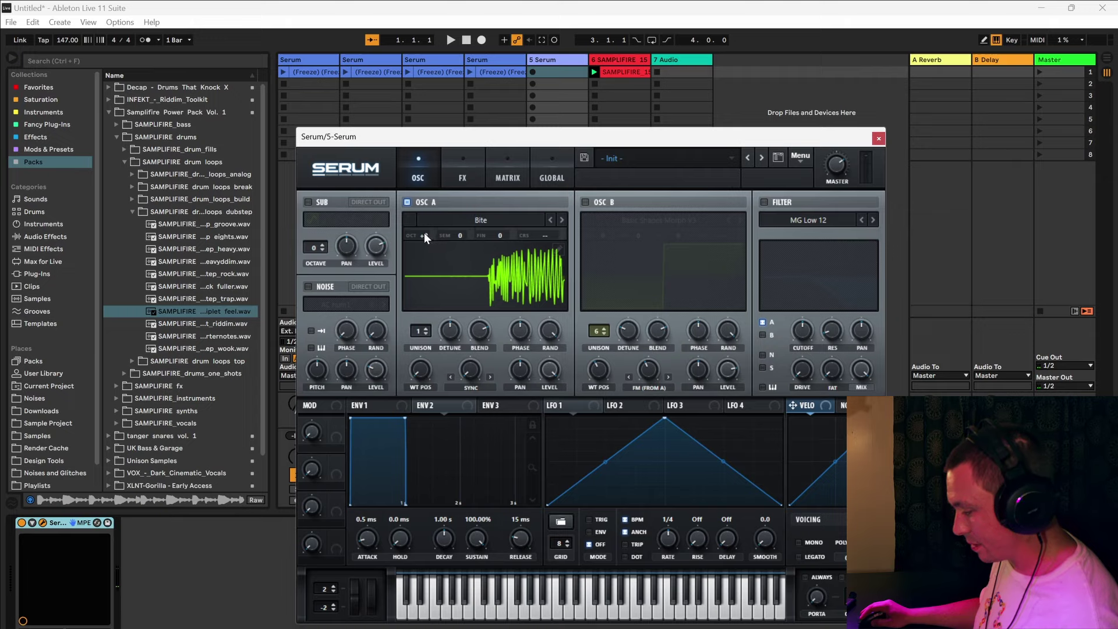
# - Reset Oscillator A to octave 0 and modulate its wavetable position with a rising-ramp LFO 1 in ENV mode at rate 1/8
pyautogui.moveTo(415, 369); pyautogui.dragTo(453, 243)
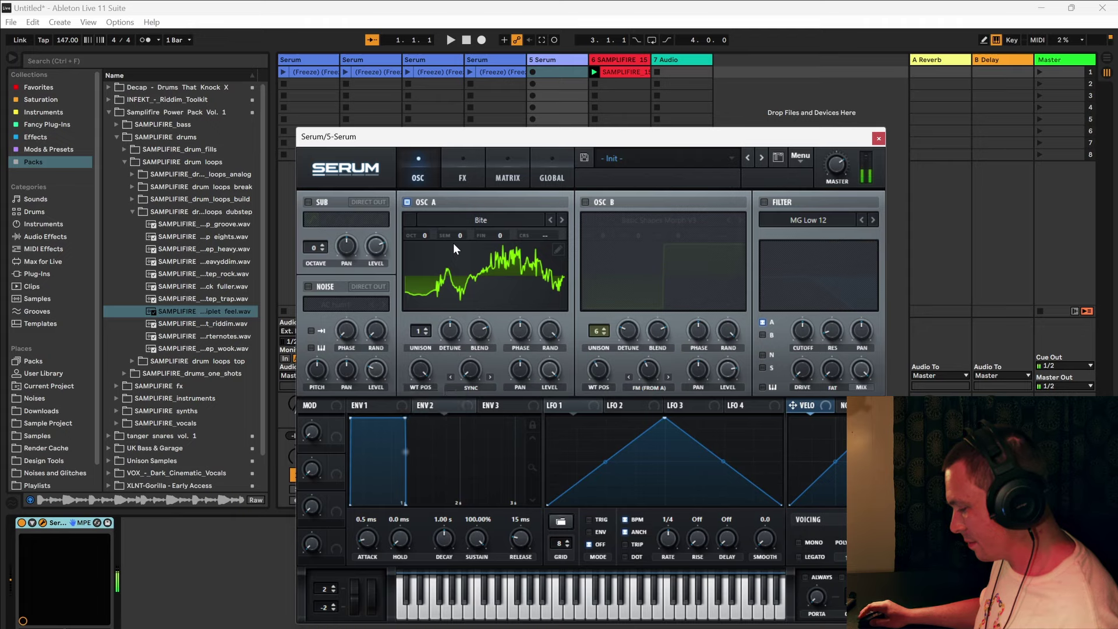
pyautogui.moveTo(550, 405); pyautogui.dragTo(420, 369)
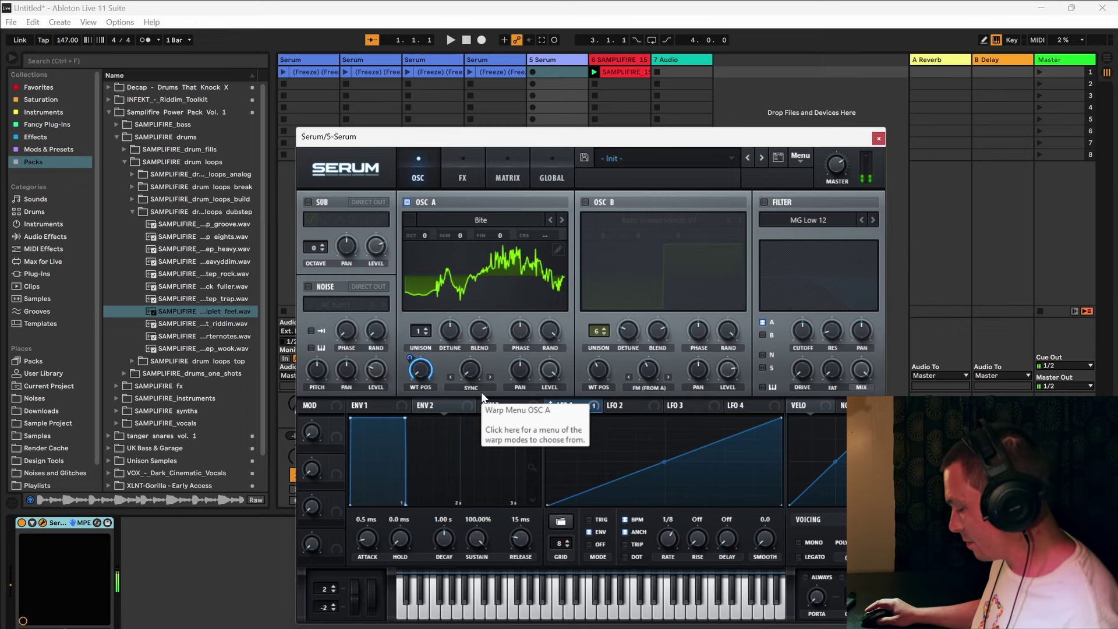
pyautogui.moveTo(668, 537); pyautogui.dragTo(669, 560)
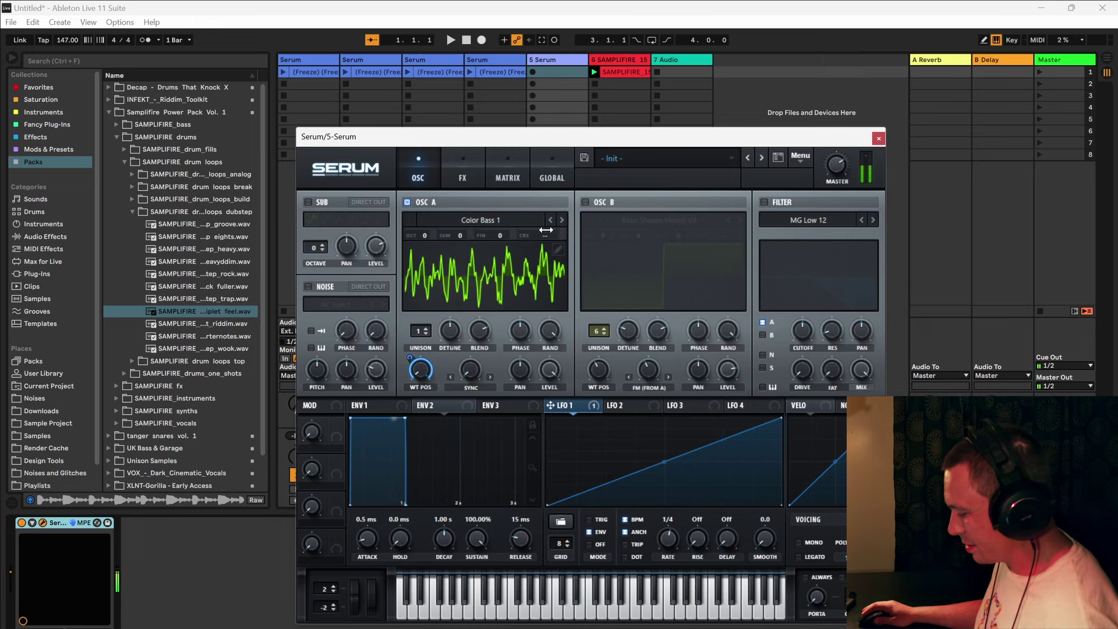
# - Audition "Color Bass Lazer 2", "Color Bass Lazer" and "Portal" in Oscillator A with LFO 1 scanning the wavetable position
pyautogui.click(562, 220)
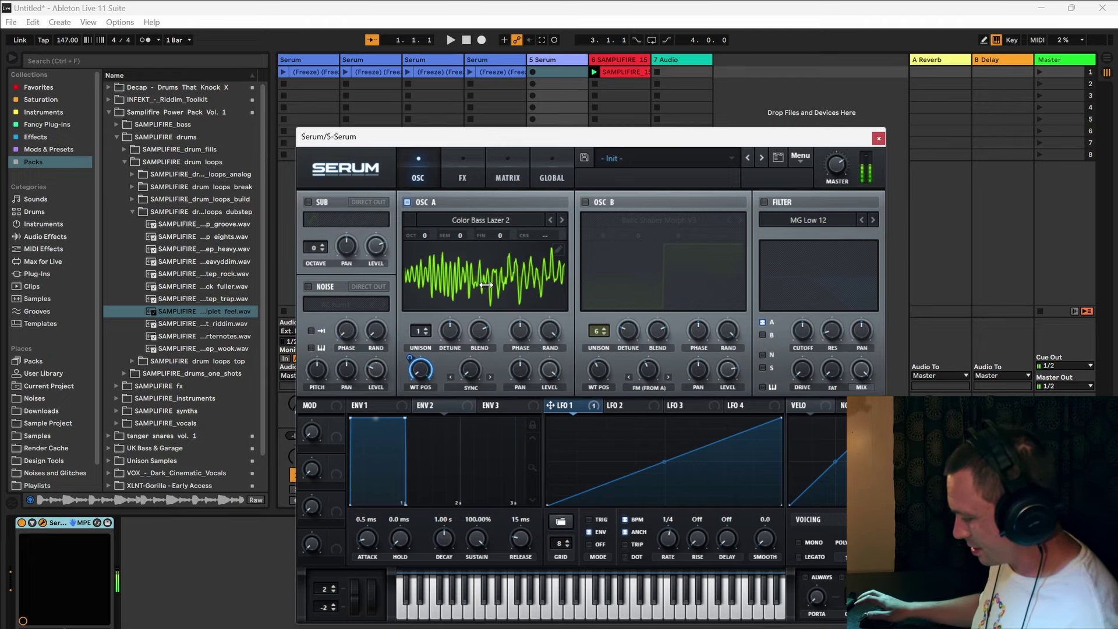
pyautogui.click(565, 218)
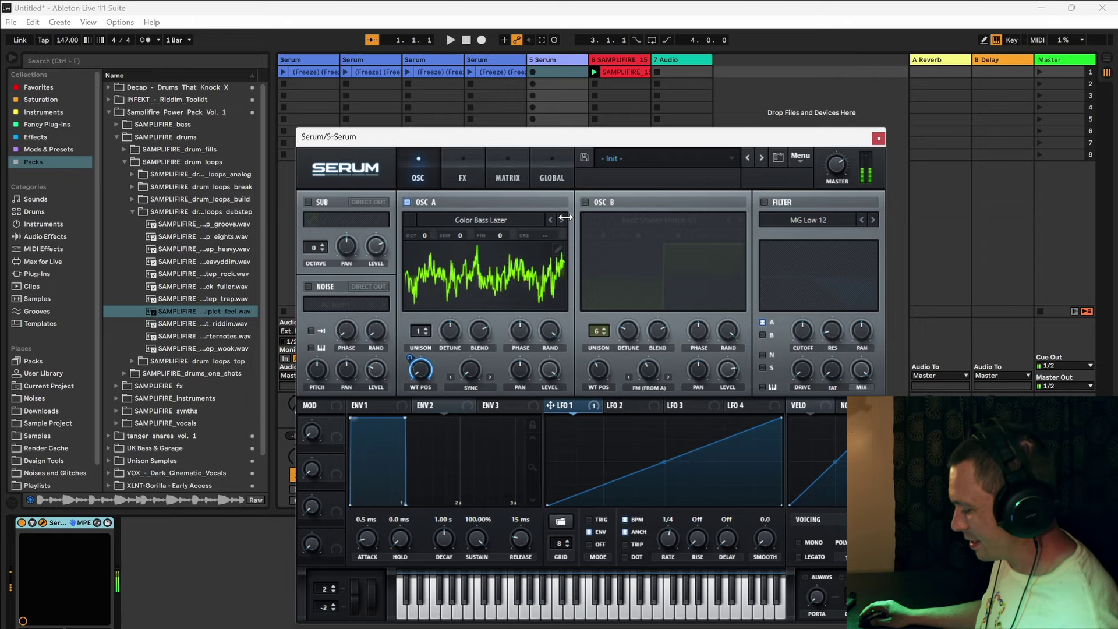
pyautogui.click(565, 217)
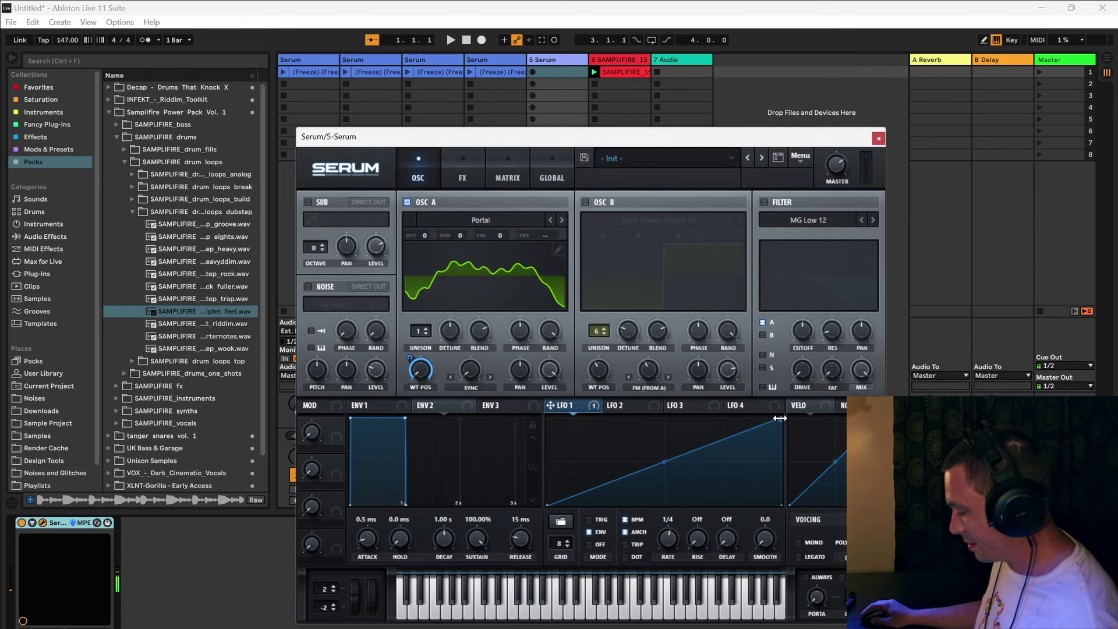
# - Remove LFO 1's modulation from Oscillator A's wavetable position and manually sweep through "Portal" and "Color Bass Lazer"
pyautogui.rightClick(420, 368)
pyautogui.click(425, 370)
pyautogui.moveTo(424, 370); pyautogui.dragTo(436, 393)
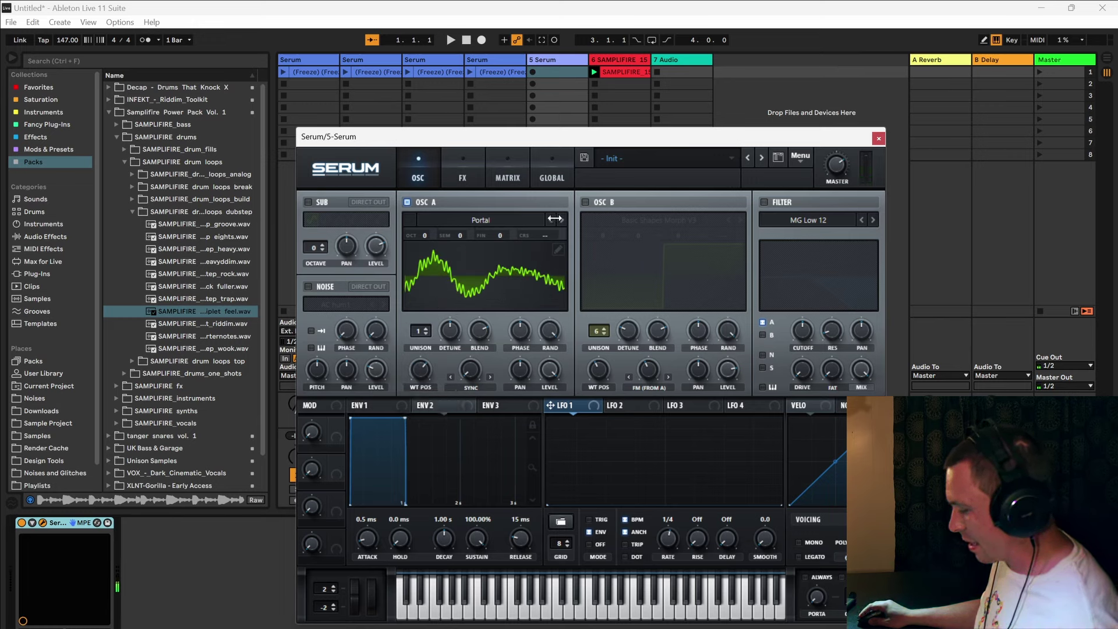
pyautogui.moveTo(423, 356)
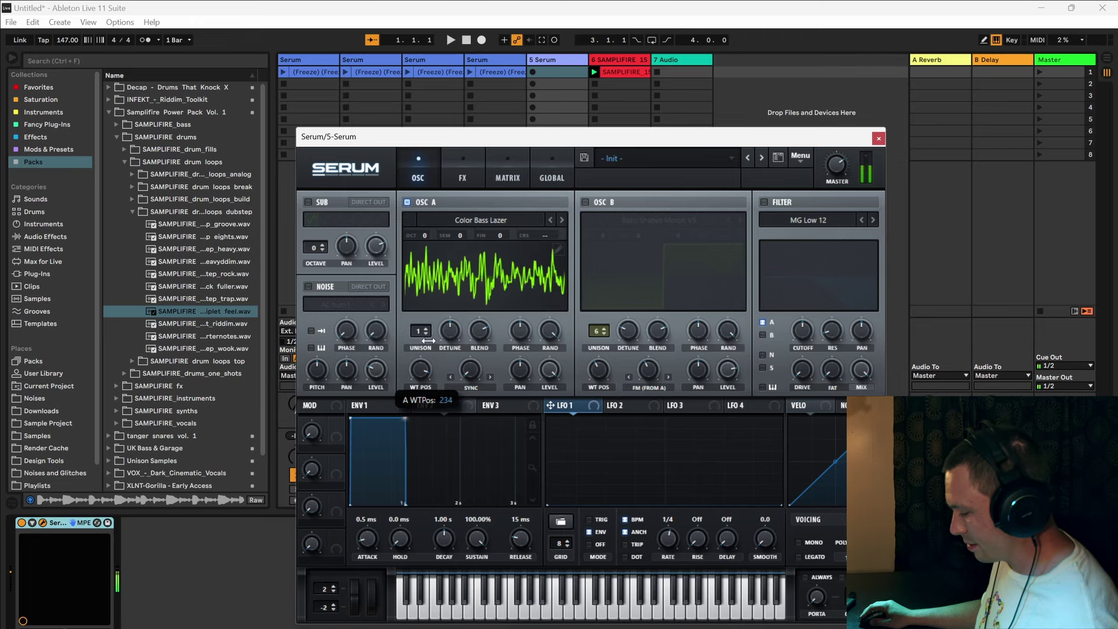
pyautogui.moveTo(428, 406); pyautogui.dragTo(438, 426)
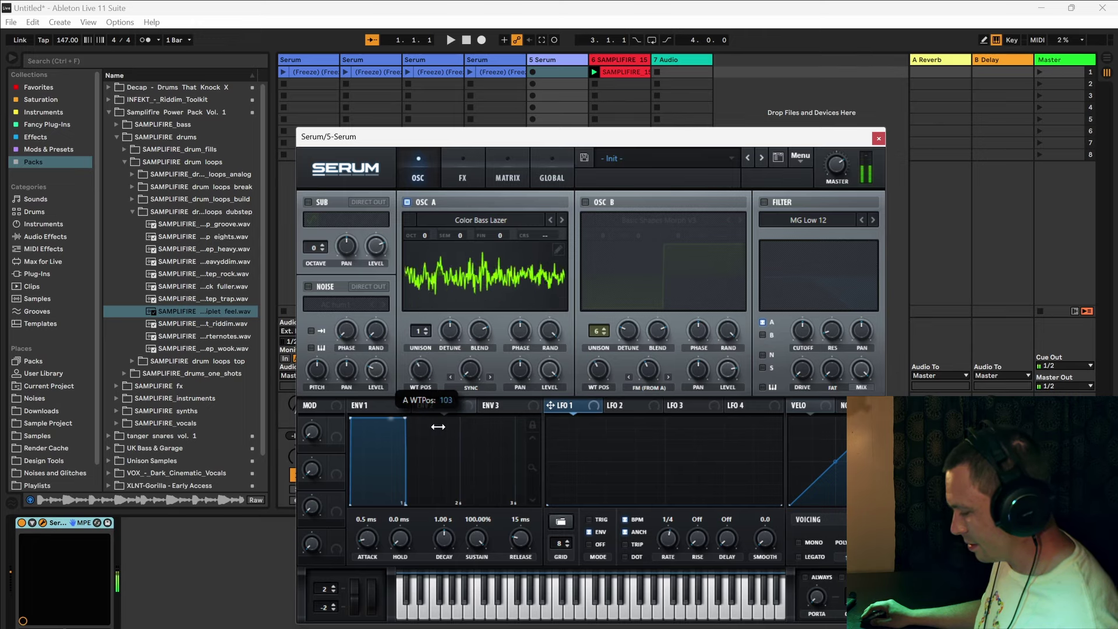
# - Audition "Vocode Gunshot" and "Vocode One Shot" in Oscillator A by sweeping their wavetable positions, and load "analog lead ravey SAM_Speaks"
pyautogui.click(562, 219)
pyautogui.click(562, 220)
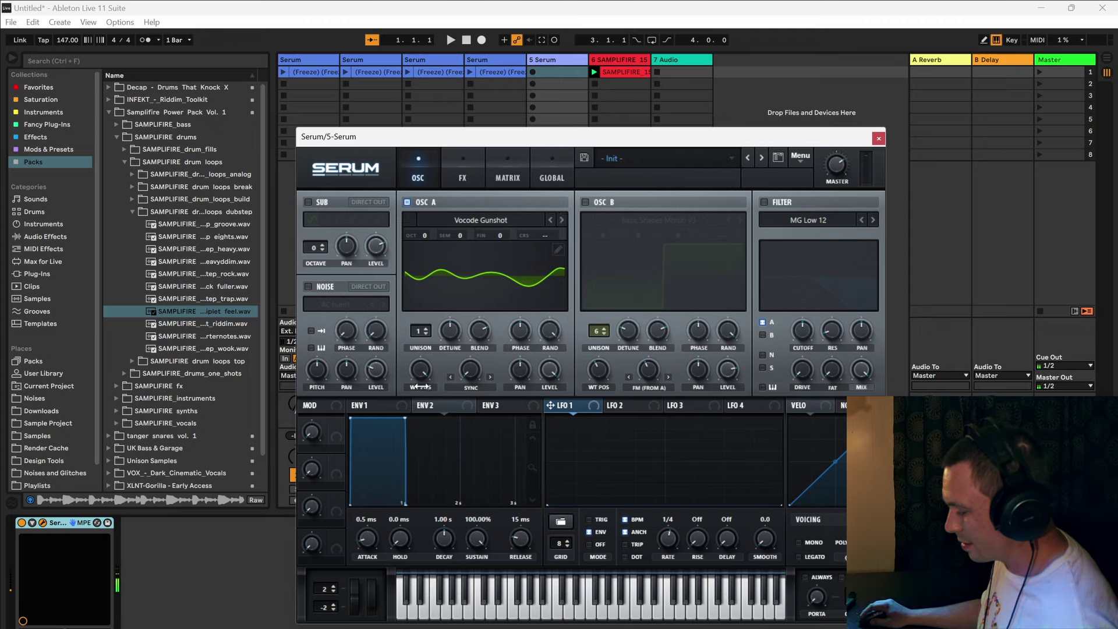
pyautogui.moveTo(420, 369); pyautogui.dragTo(431, 534)
pyautogui.click(562, 220)
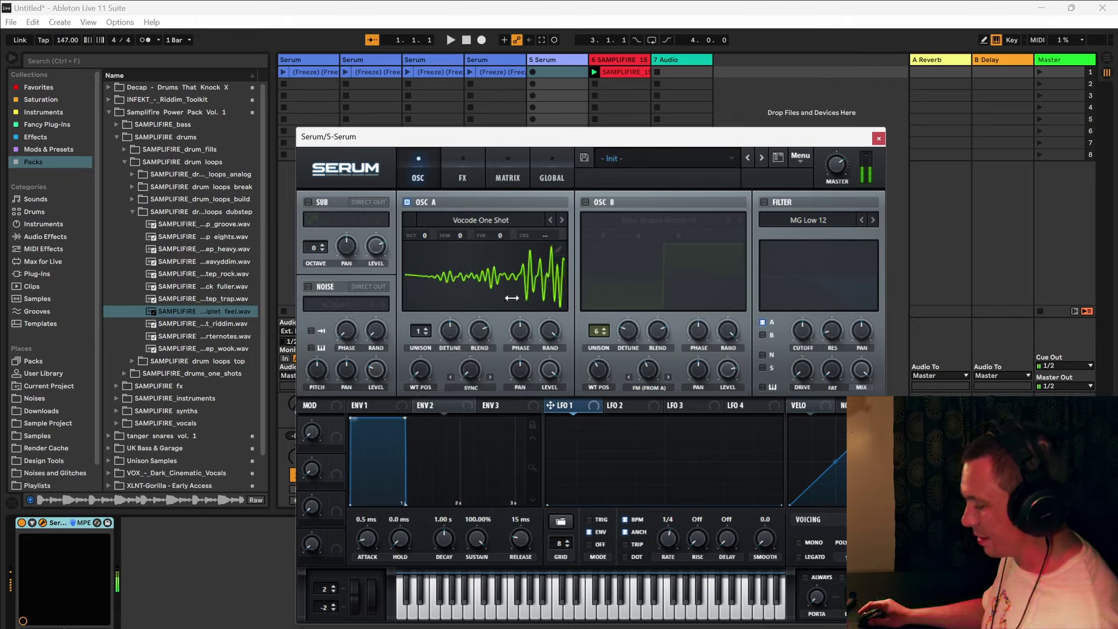
pyautogui.moveTo(418, 369); pyautogui.dragTo(438, 173)
pyautogui.moveTo(430, 369); pyautogui.dragTo(430, 397)
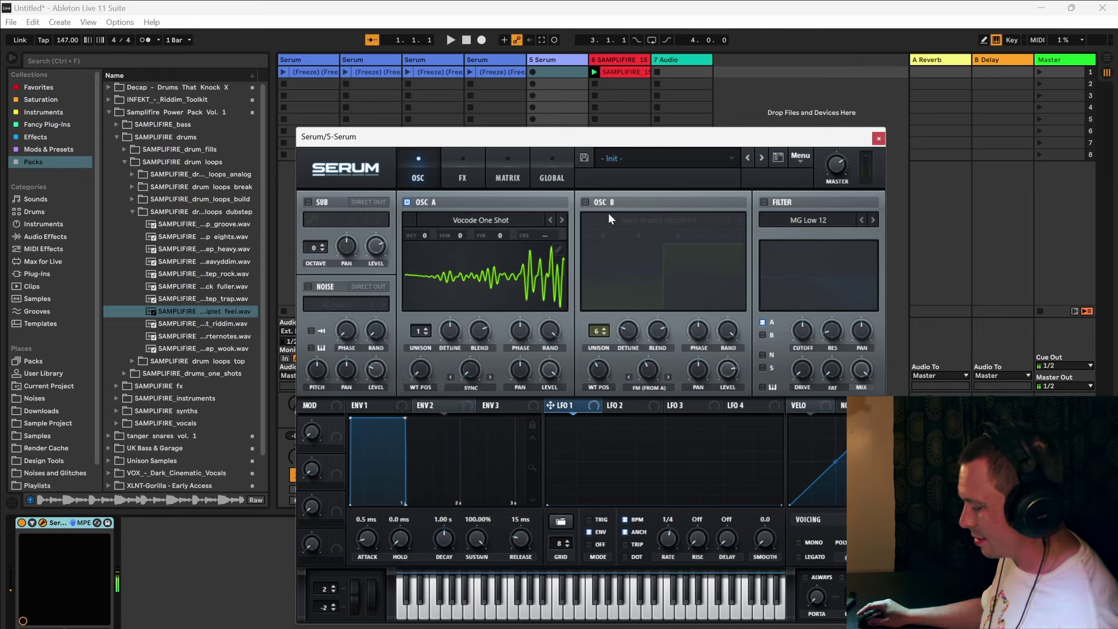
pyautogui.click(563, 221)
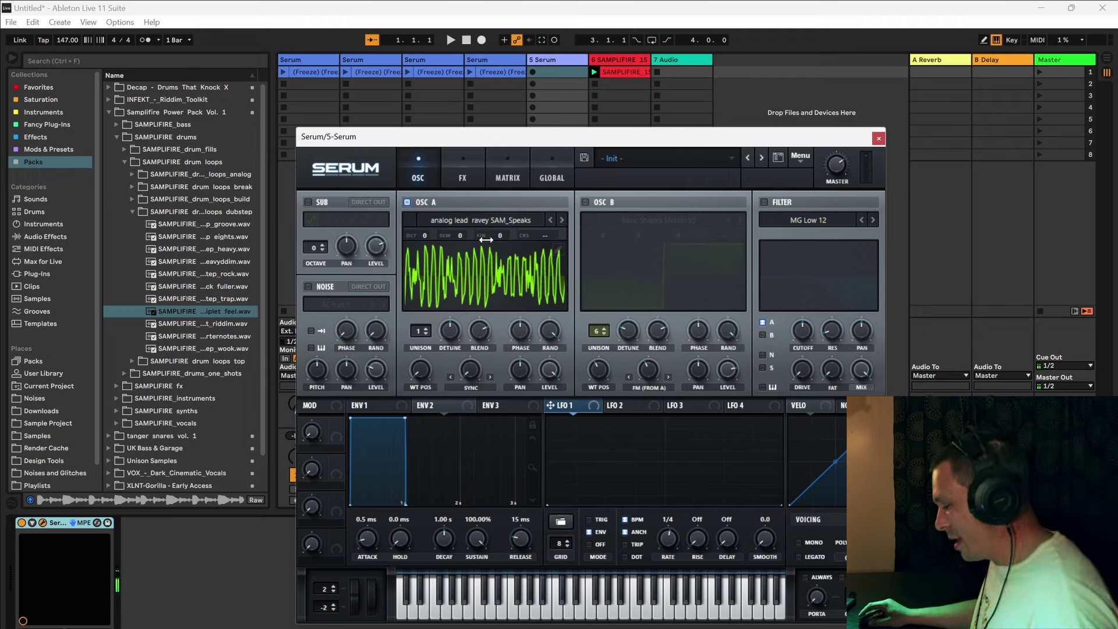